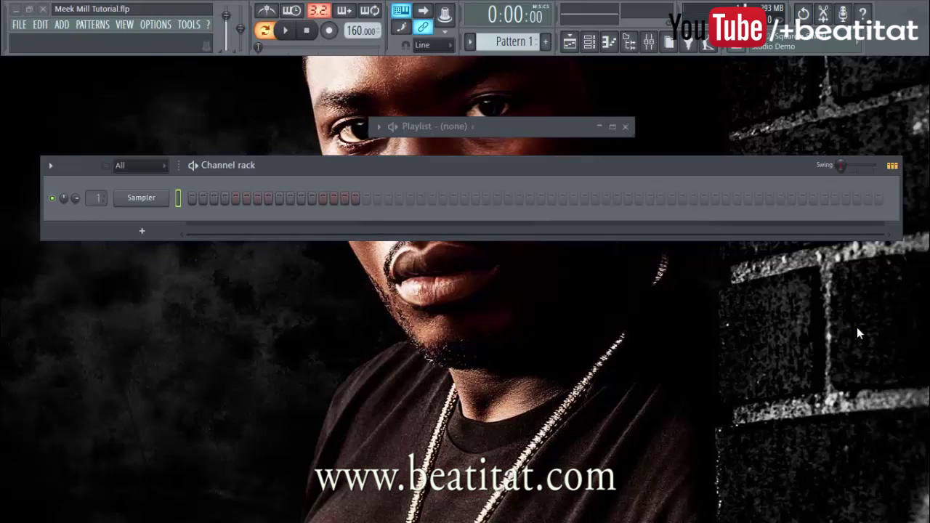
# Step: Show the browser and open the AT Sound Kit 1.5 (extension) folder at its snare samples
pyautogui.click(629, 41)
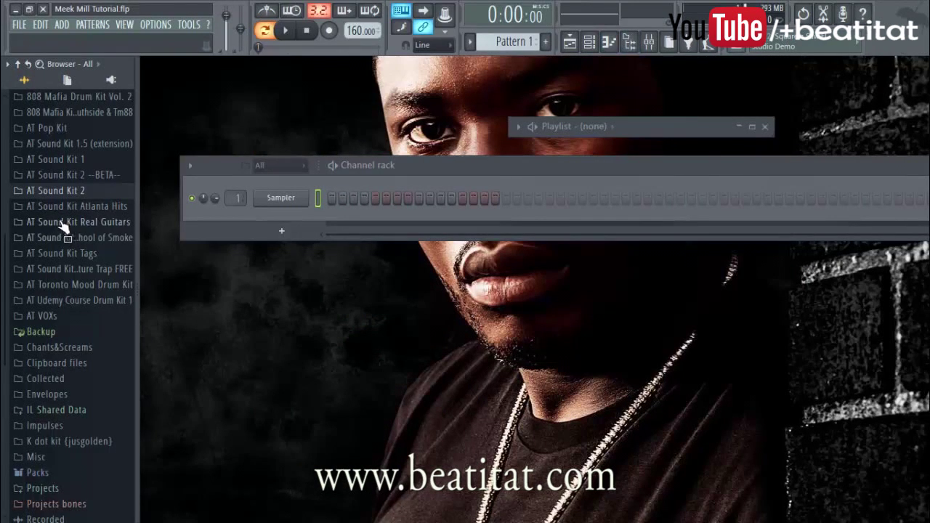
pyautogui.scroll(4, 64, 227)
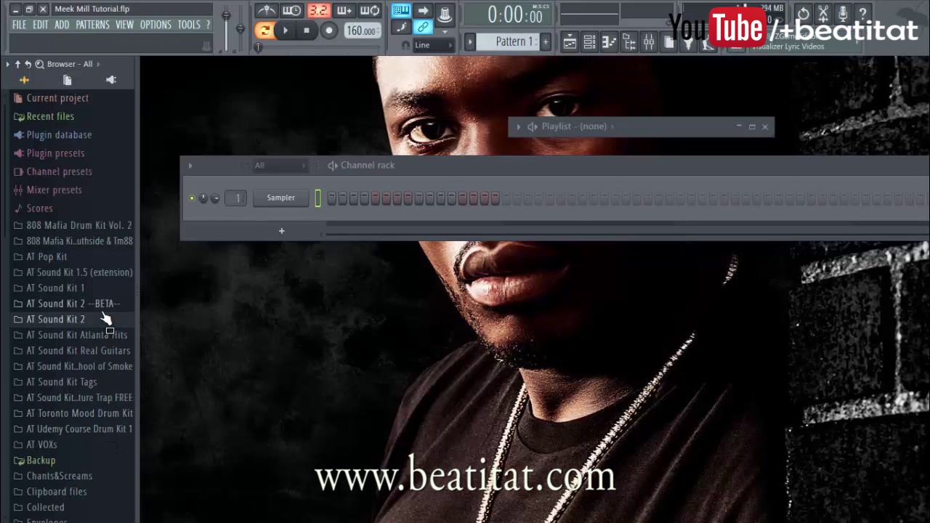
pyautogui.click(104, 274)
pyautogui.scroll(-6, 88, 351)
# Step: Audition the kit's snares and add Snr - Trap Smack Snare to the channel rack as a new channel
pyautogui.click(90, 340)
pyautogui.click(103, 328)
pyautogui.click(103, 355)
pyautogui.click(105, 343)
pyautogui.click(105, 357)
pyautogui.click(109, 371)
pyautogui.click(112, 355)
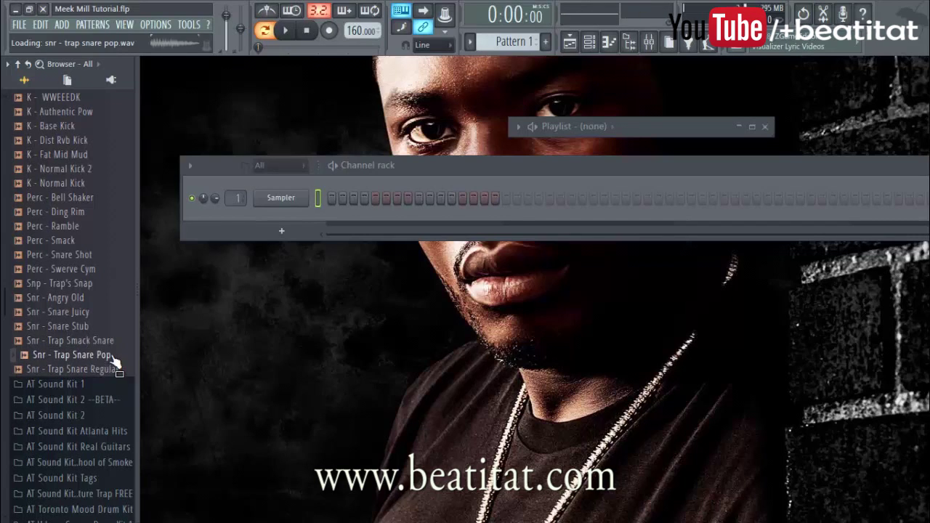
pyautogui.click(118, 327)
pyautogui.moveTo(116, 341); pyautogui.dragTo(282, 215)
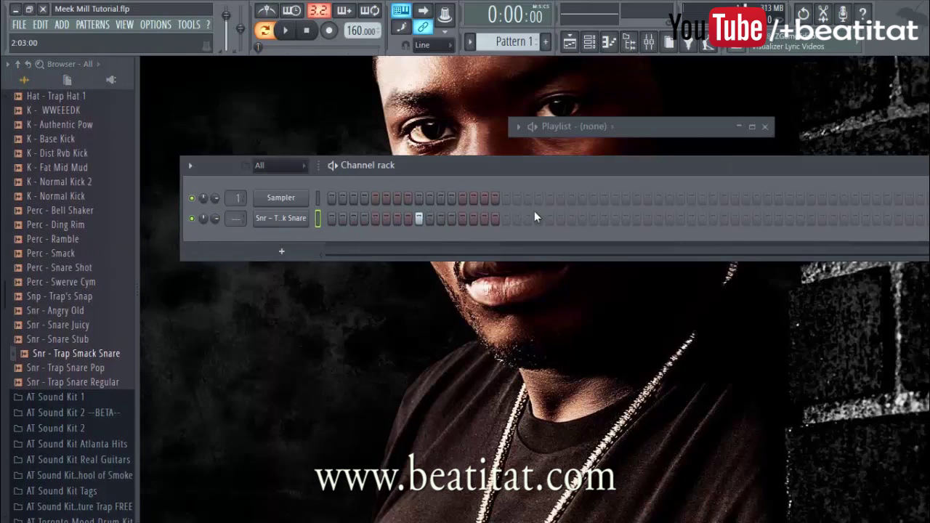
# Step: Place snare hits on steps 9, 25, 41 and 57 of the Trap Smack Snare channel
pyautogui.click(593, 219)
pyautogui.moveTo(572, 172); pyautogui.dragTo(460, 184)
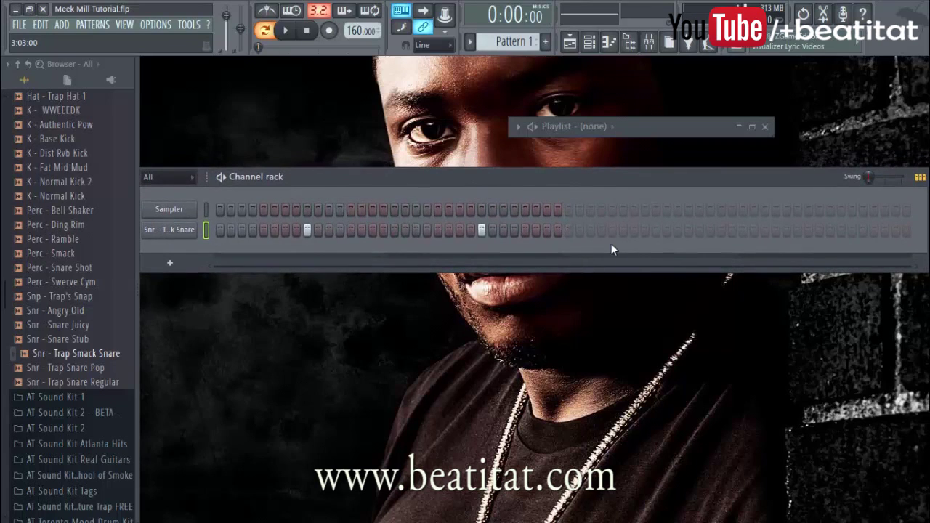
pyautogui.click(655, 231)
pyautogui.click(666, 230)
pyautogui.click(830, 231)
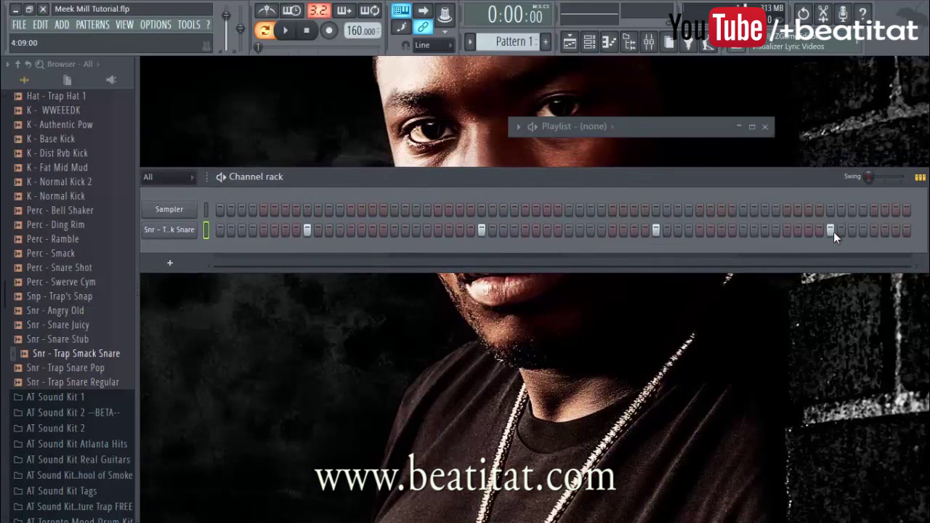
pyautogui.moveTo(610, 185); pyautogui.dragTo(662, 168)
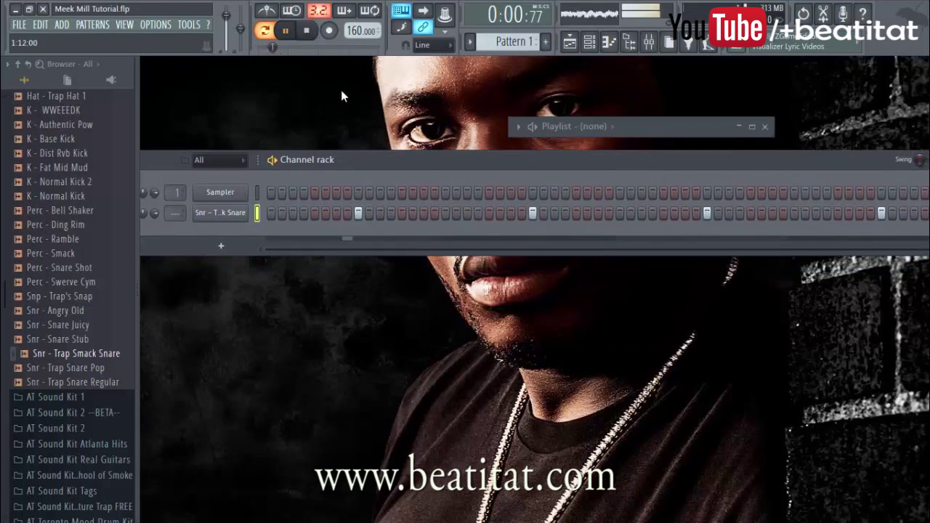
pyautogui.click(224, 212)
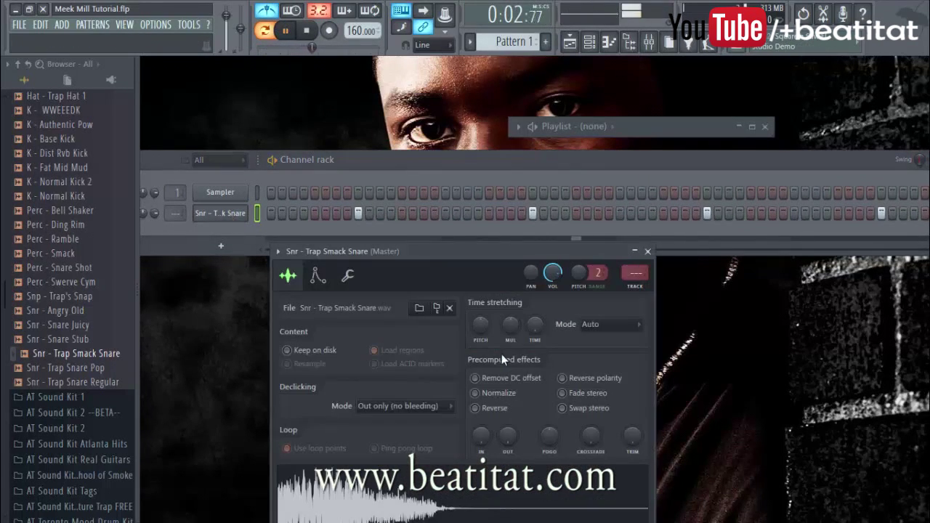
pyautogui.click(647, 250)
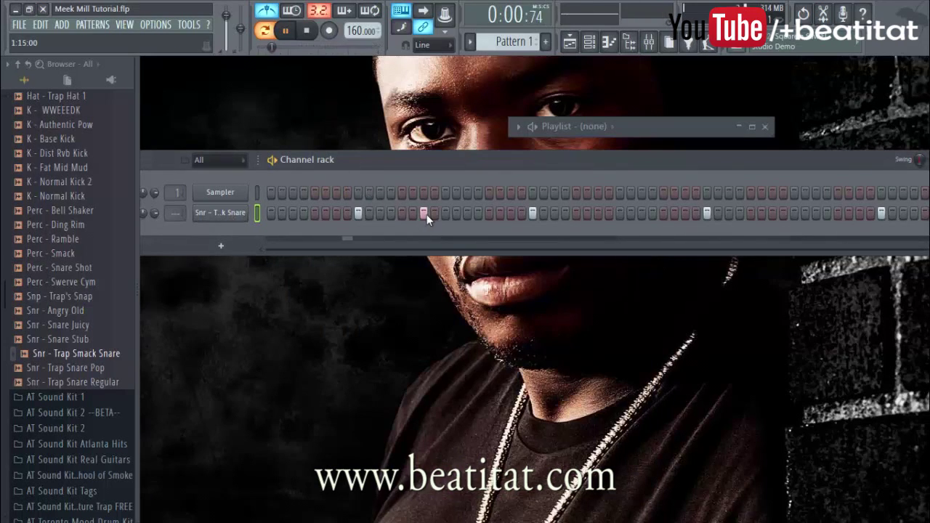
# Step: Add extra snare hits on steps 15 and 47 while the pattern loops
pyautogui.click(511, 215)
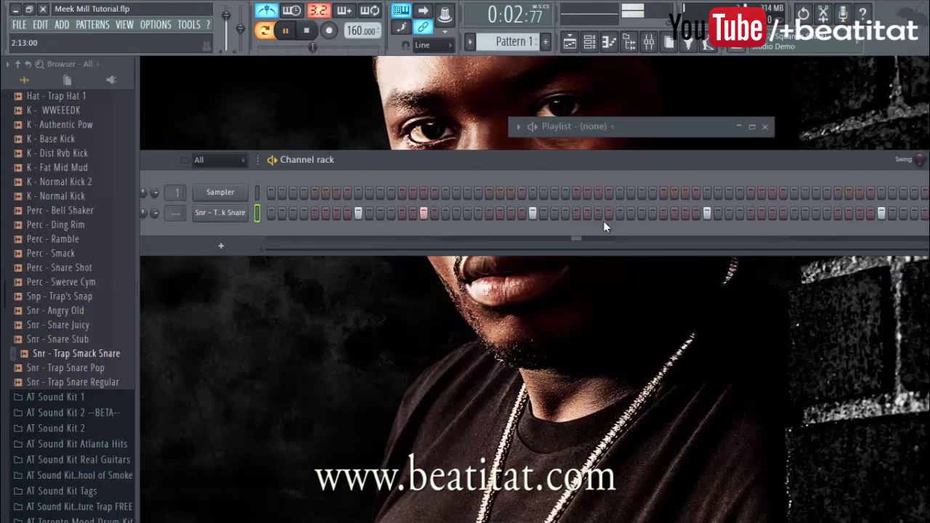
pyautogui.click(773, 212)
pyautogui.moveTo(835, 159); pyautogui.dragTo(716, 147)
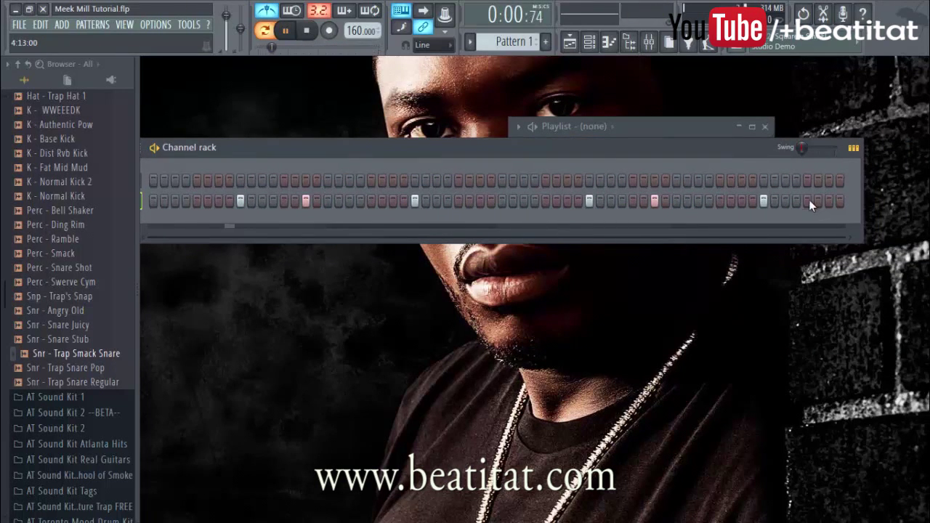
pyautogui.moveTo(483, 141); pyautogui.dragTo(550, 140)
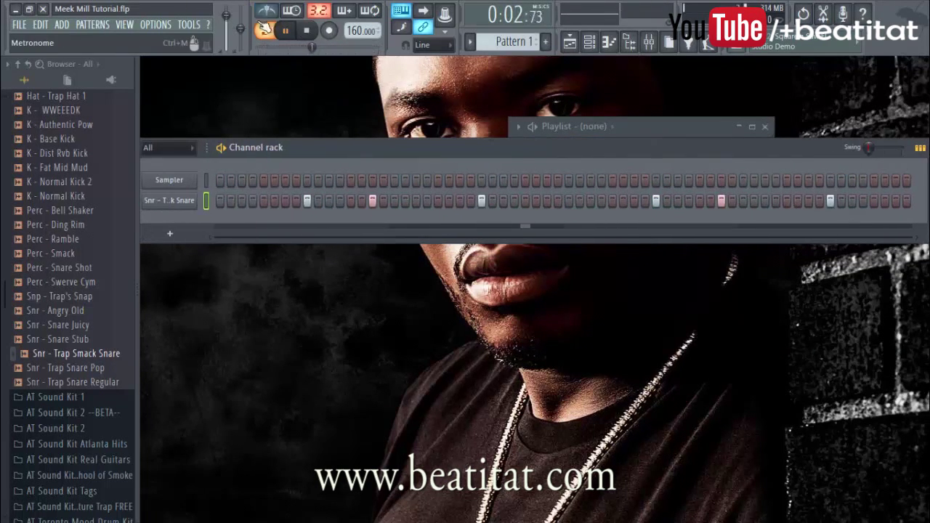
# Step: Stop playback and audition the K - Fat Mid Mud, K - Normal Kick 2 and K - Normal Kick samples
pyautogui.scroll(5, 66, 299)
pyautogui.click(65, 338)
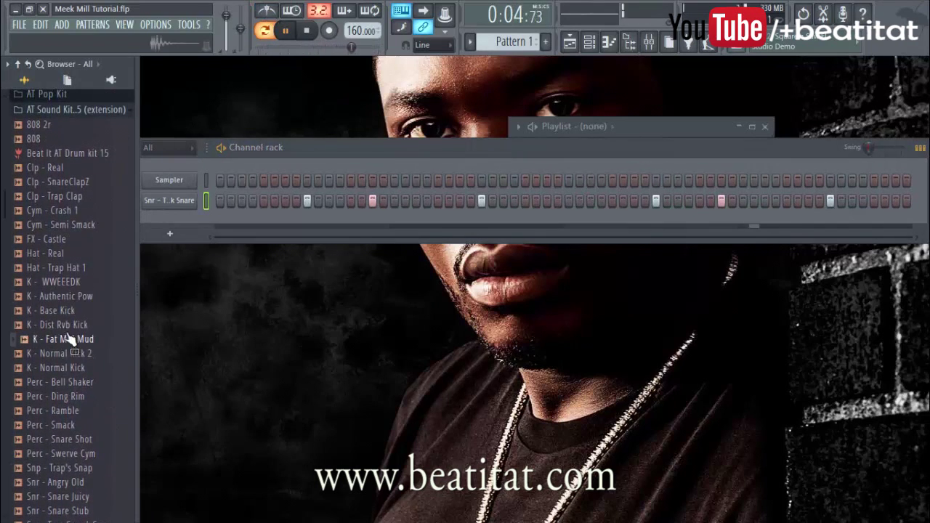
pyautogui.click(310, 33)
pyautogui.click(96, 352)
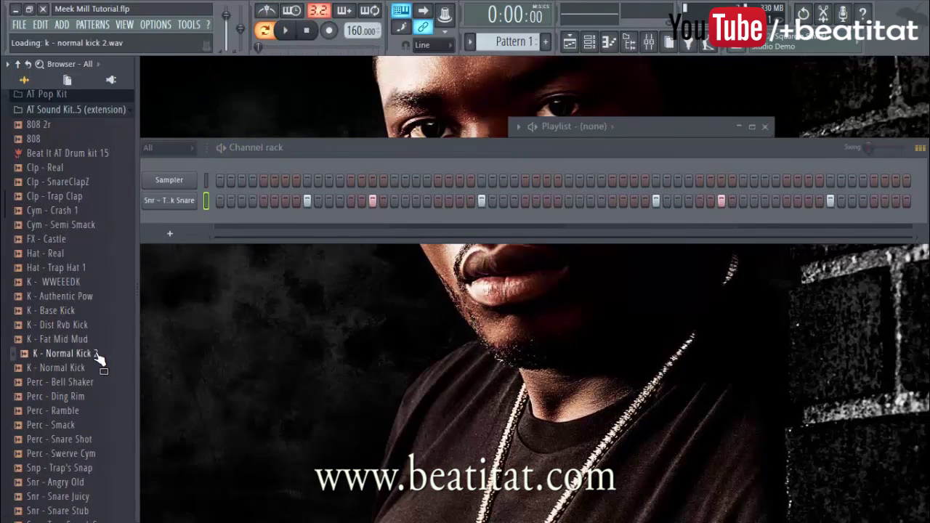
pyautogui.click(99, 367)
pyautogui.click(101, 355)
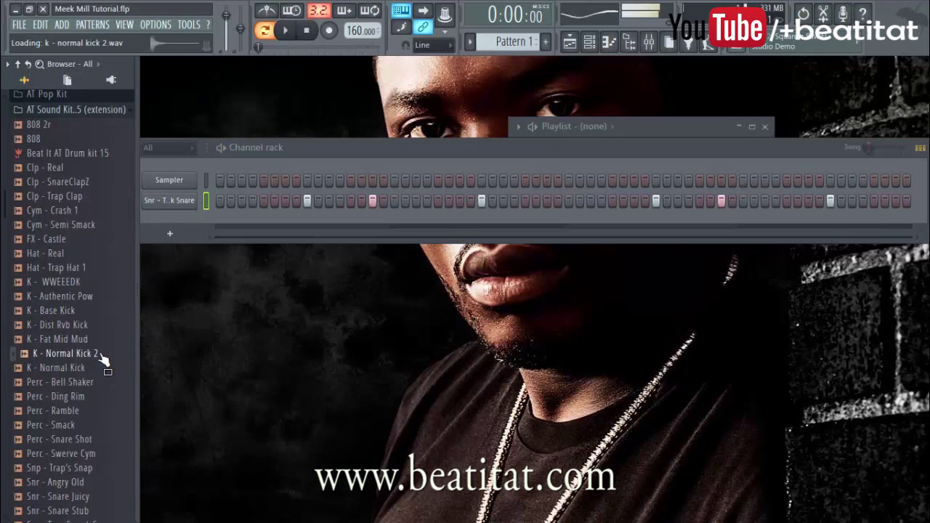
pyautogui.click(97, 367)
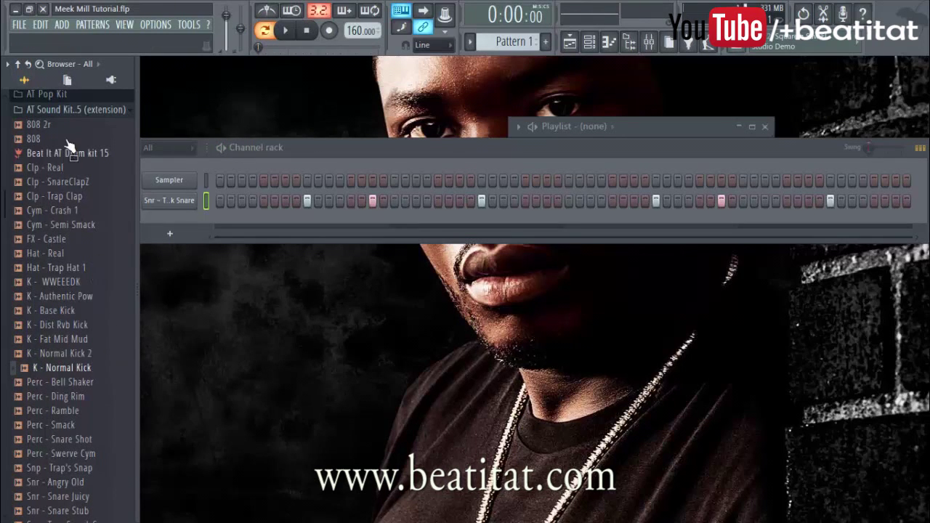
# Step: Look through the AT Sound Kit 1 and AT Sound Kit 1.5 (extension) folders for a kick sample
pyautogui.click(86, 111)
pyautogui.click(80, 125)
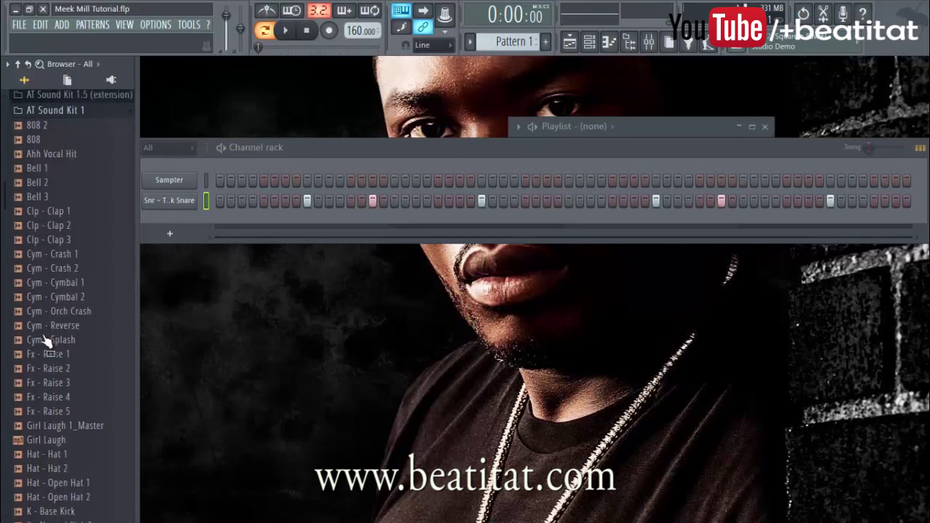
pyautogui.click(82, 104)
pyautogui.scroll(2, 106, 234)
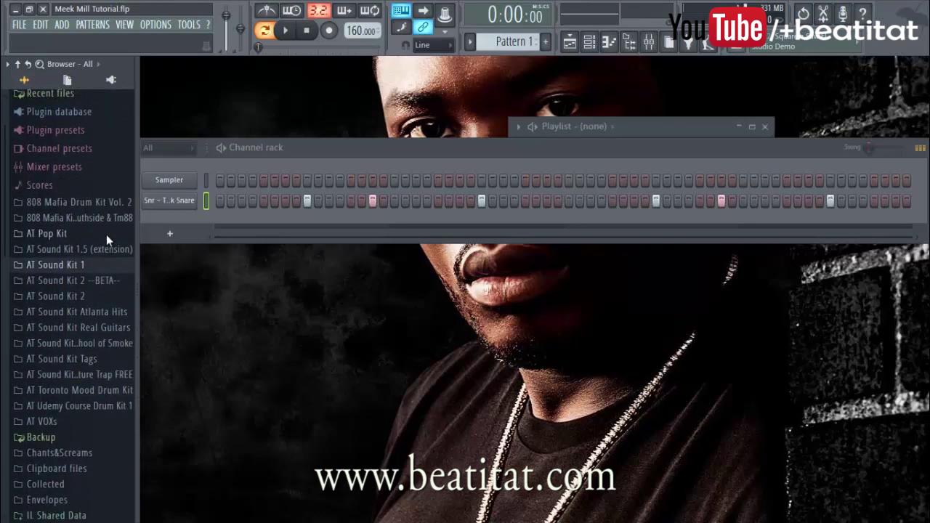
pyautogui.click(79, 249)
pyautogui.click(70, 96)
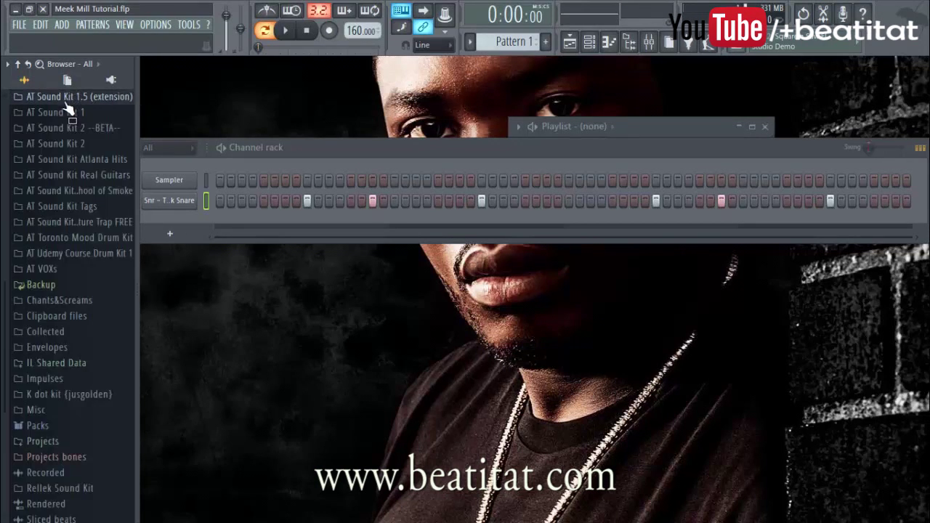
pyautogui.scroll(3, 88, 174)
# Step: Open the AT Pop Kit folder, audition its kicks and add K - Kick Bounce to the channel rack
pyautogui.click(93, 176)
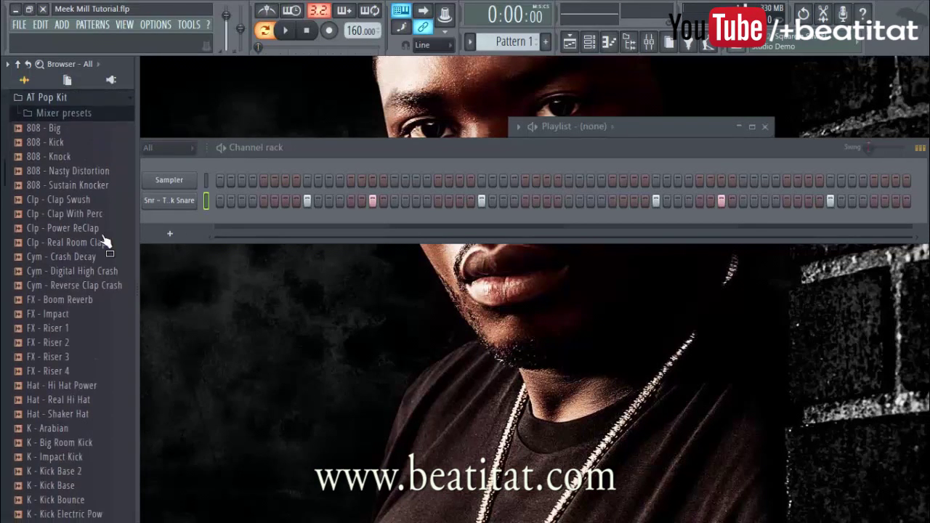
pyautogui.scroll(-2, 108, 260)
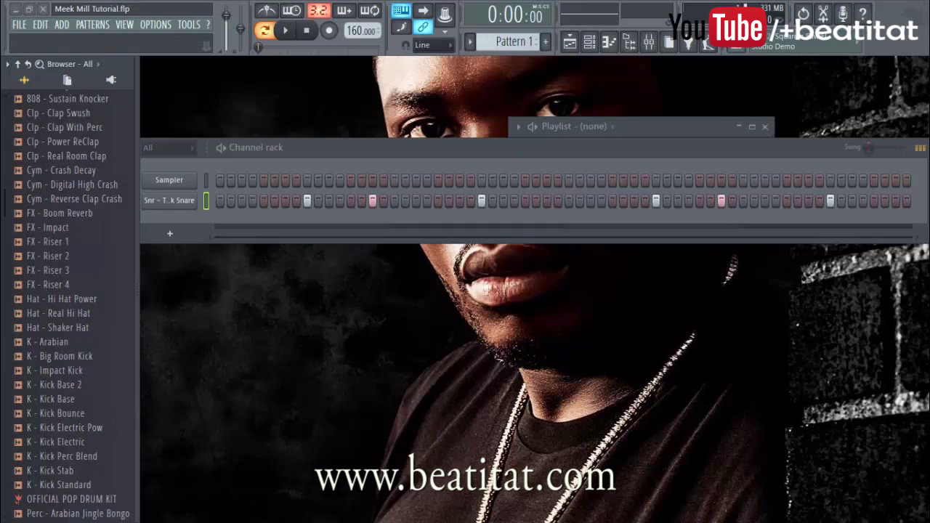
pyautogui.click(279, 400)
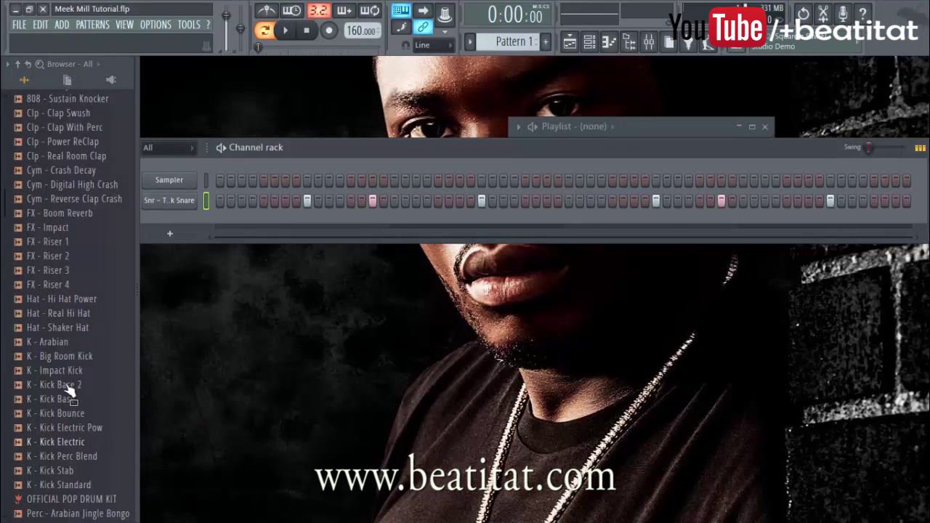
pyautogui.scroll(6, 80, 428)
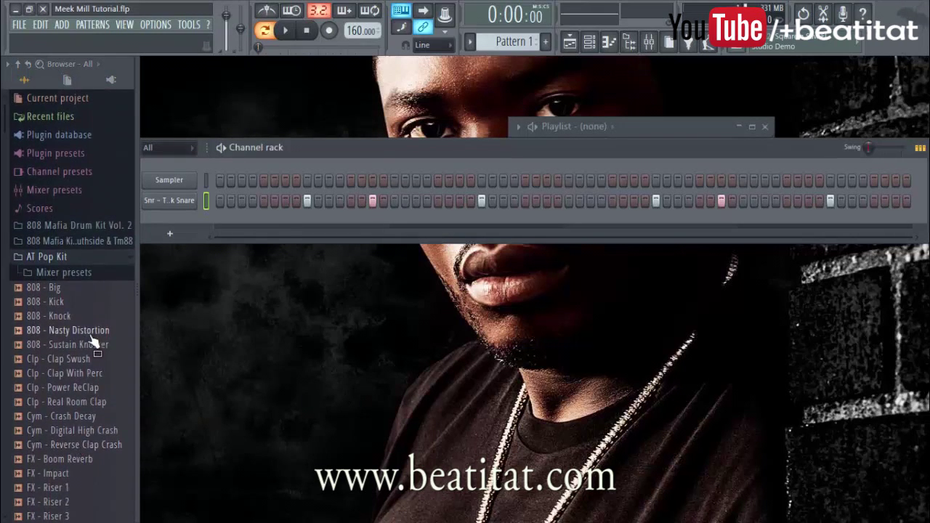
pyautogui.scroll(-5, 86, 336)
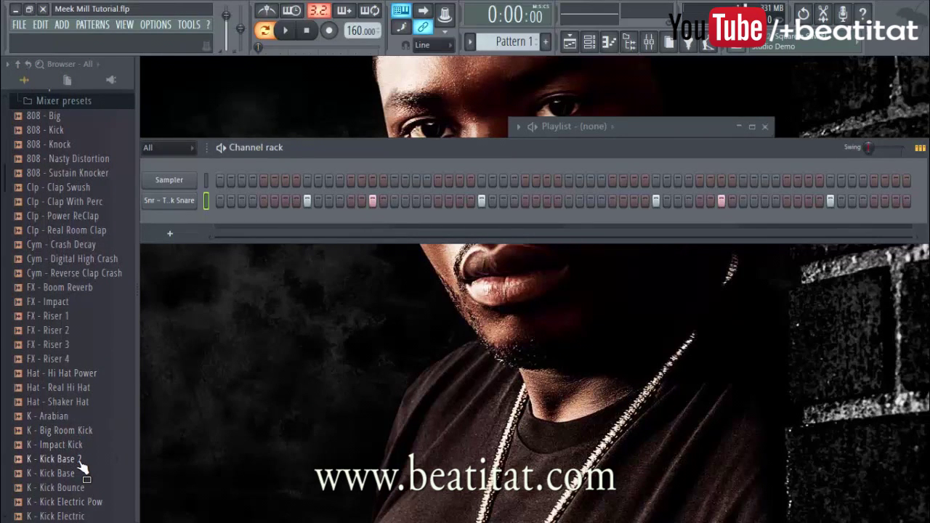
pyautogui.moveTo(77, 487); pyautogui.dragTo(300, 170)
pyautogui.click(63, 460)
pyautogui.click(65, 476)
pyautogui.moveTo(67, 485); pyautogui.dragTo(218, 218)
# Step: Place kick hits on steps 1, 7 and 21 of the K - Kick Bounce channel, trying out the pattern in playback
pyautogui.click(220, 220)
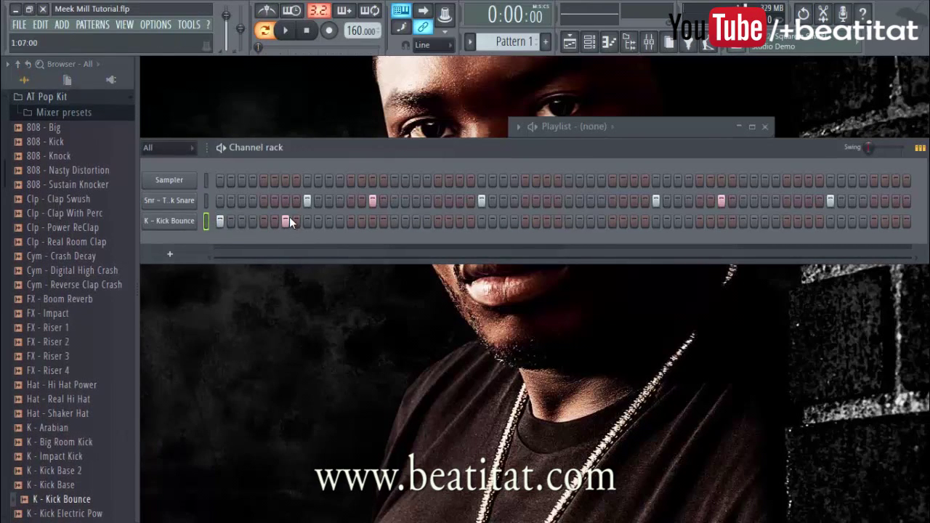
pyautogui.press('space')
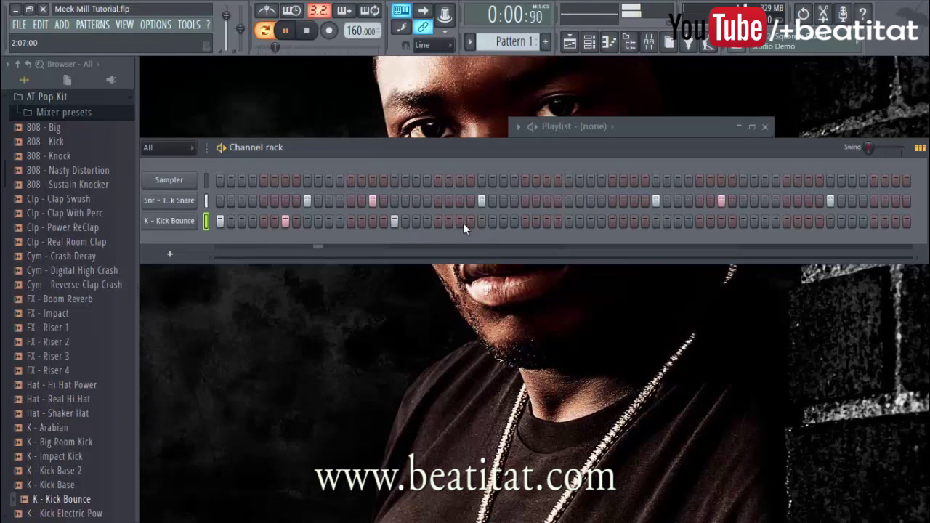
pyautogui.press('space')
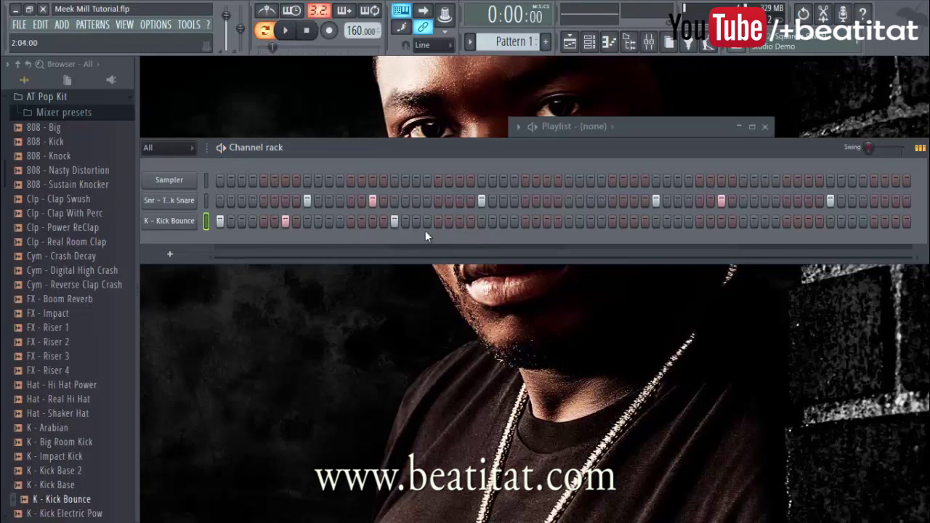
pyautogui.press('space')
pyautogui.click(394, 220)
pyautogui.click(438, 221)
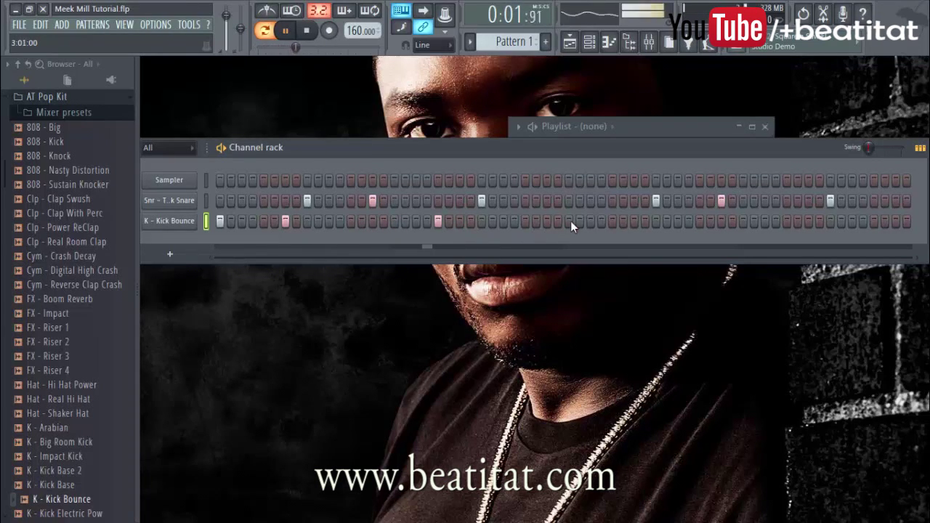
# Step: Add kick hits on steps 33, 39, 49, 53 and 63 of the K - Kick Bounce channel while the pattern loops
pyautogui.click(699, 221)
pyautogui.press('space')
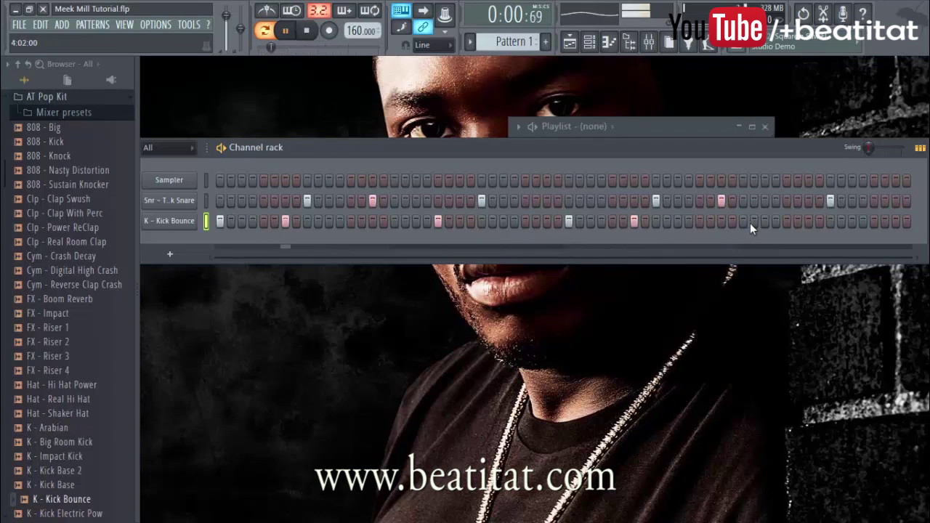
pyautogui.click(786, 221)
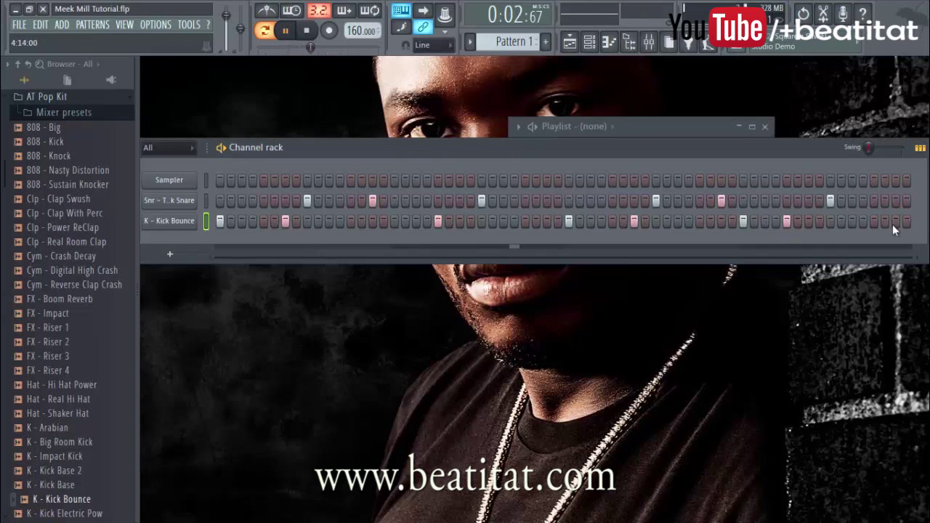
pyautogui.moveTo(576, 156); pyautogui.dragTo(549, 148)
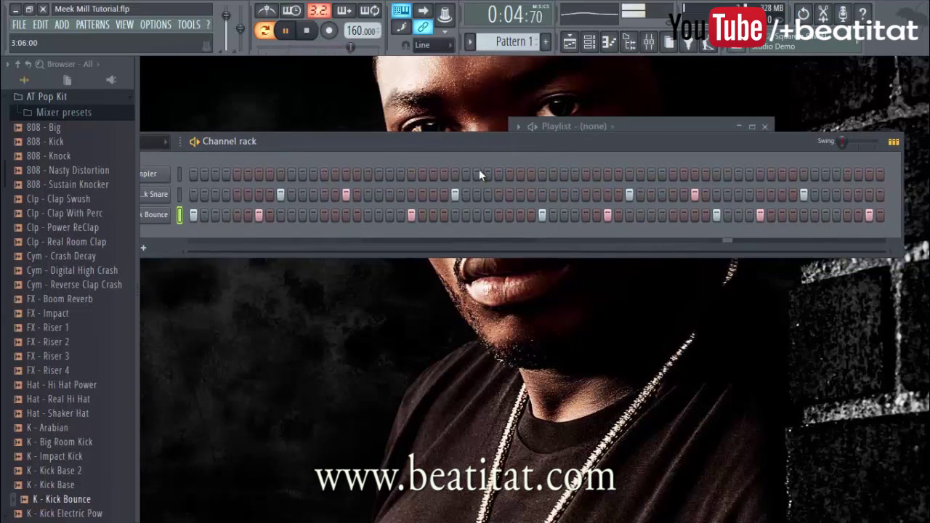
# Step: Remove the kick hit on step 49, listen to the loop and stop playback
pyautogui.click(718, 215)
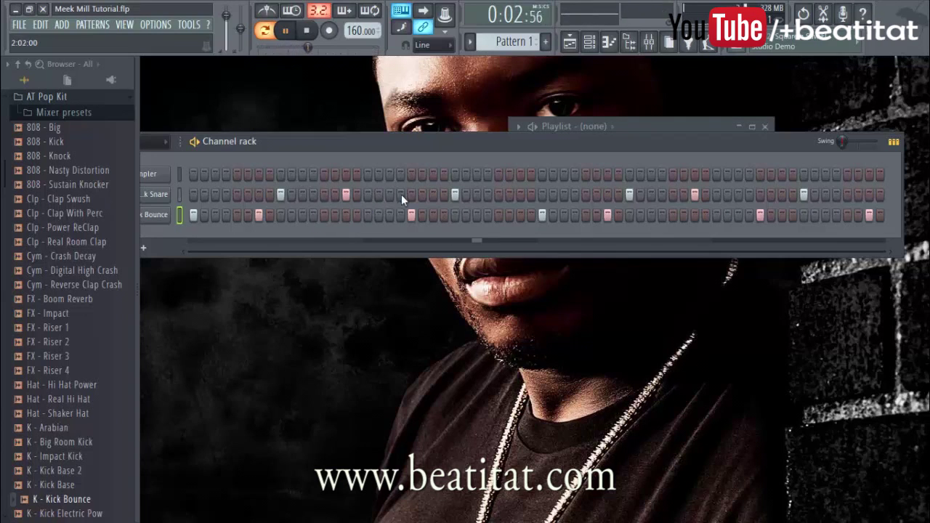
pyautogui.moveTo(334, 145); pyautogui.dragTo(400, 140)
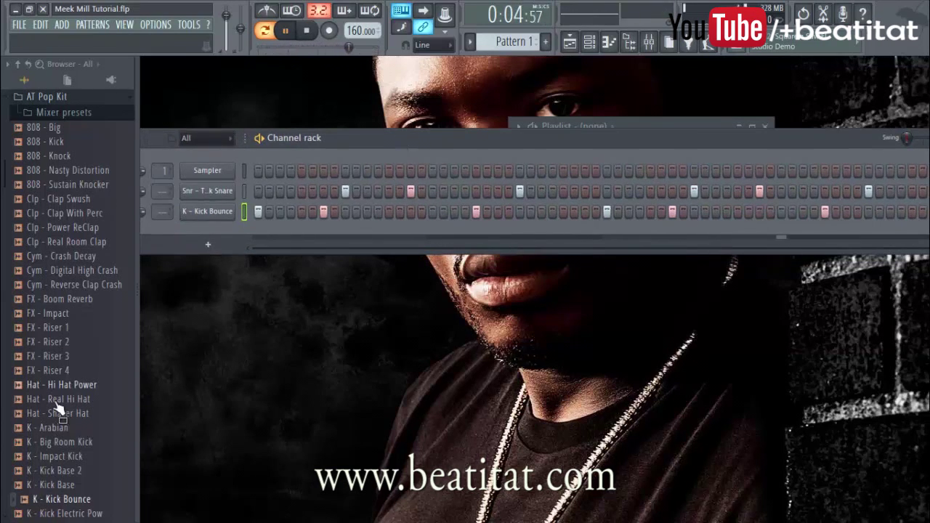
pyautogui.press('space')
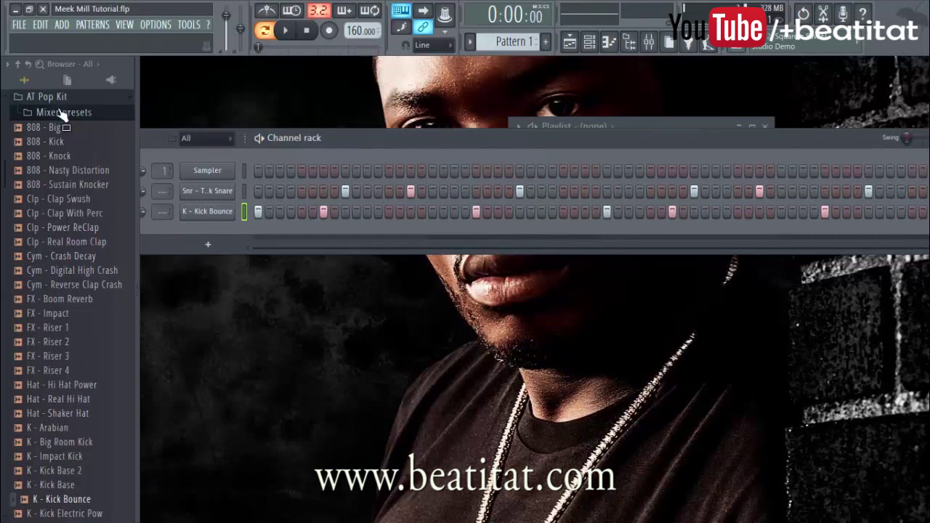
# Step: From AT Sound Kit 1, add Cym - Orch Crash with a hit on step 1 and Cym - Cymbal 1 with hits on steps 5, 21, 37 and 53
pyautogui.click(48, 99)
pyautogui.scroll(2, 67, 175)
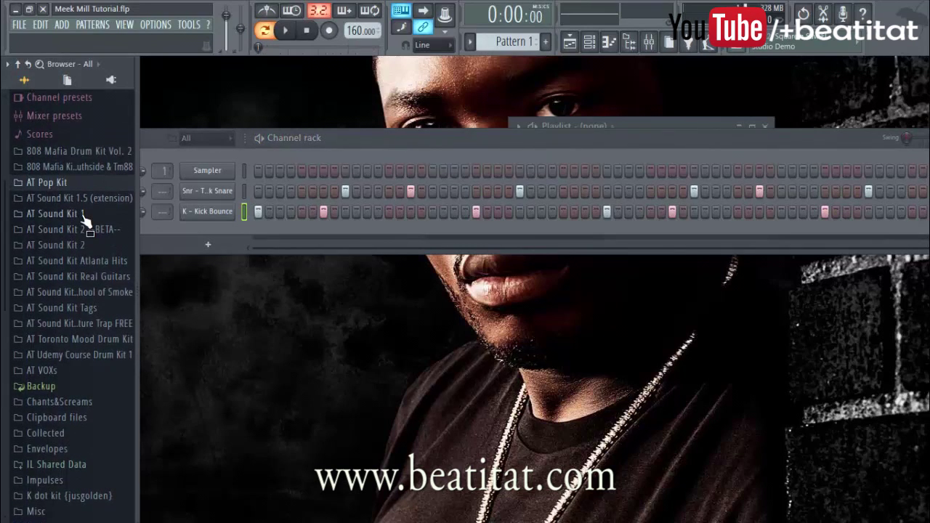
pyautogui.click(86, 215)
pyautogui.scroll(-3, 91, 291)
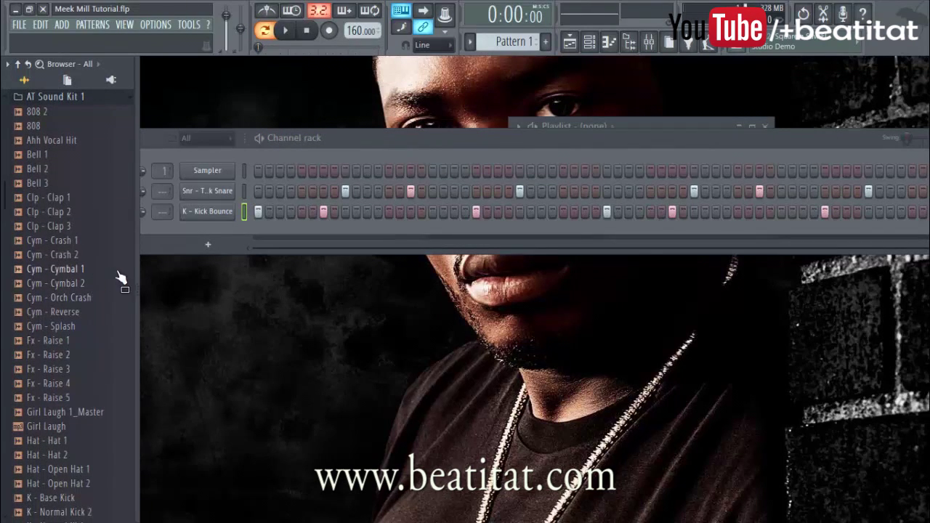
pyautogui.moveTo(94, 297); pyautogui.dragTo(239, 227)
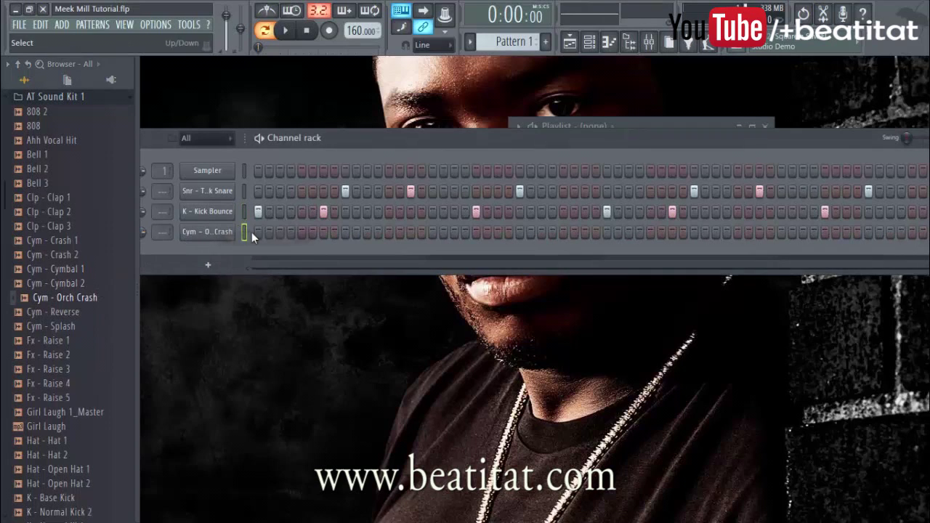
pyautogui.moveTo(85, 273); pyautogui.dragTo(231, 244)
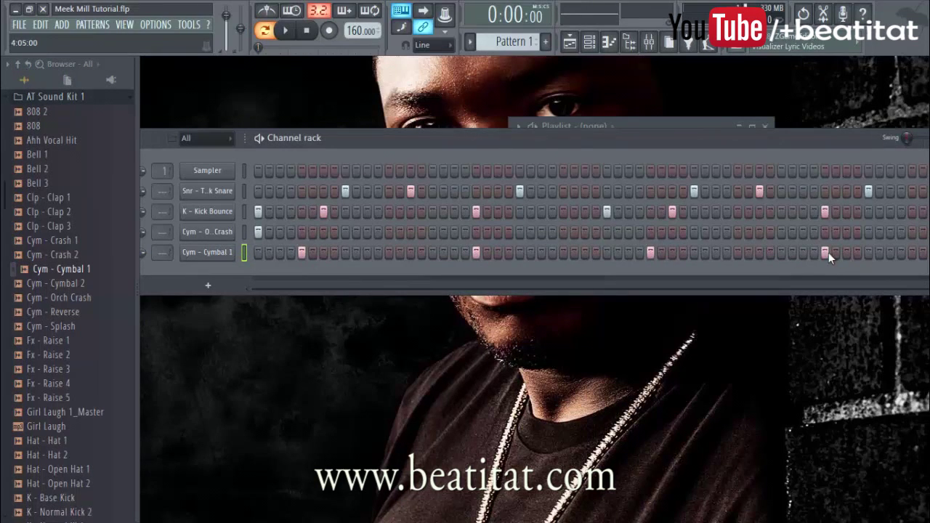
pyautogui.press('space')
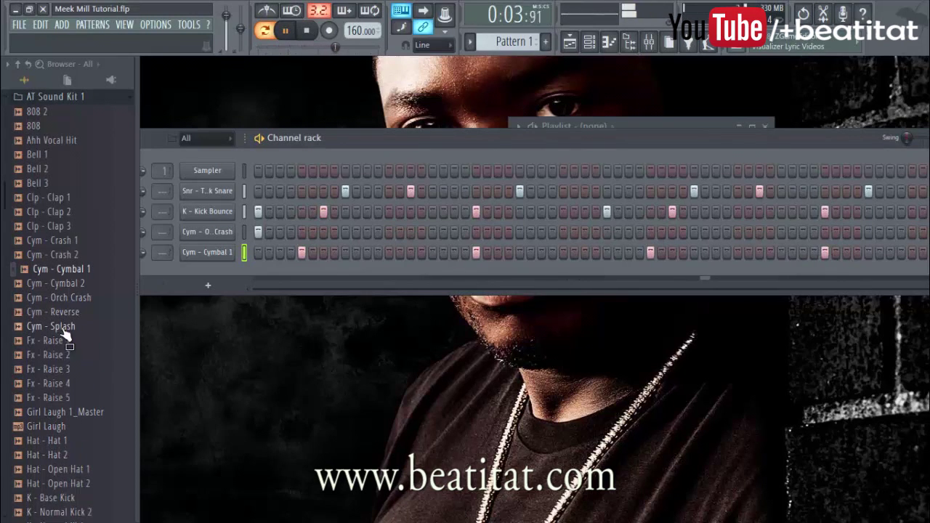
# Step: Add the Hat - Hat 1 sample to the channel rack, stop playback and fill its channel on each 2 steps
pyautogui.moveTo(69, 441); pyautogui.dragTo(230, 274)
pyautogui.rightClick(231, 273)
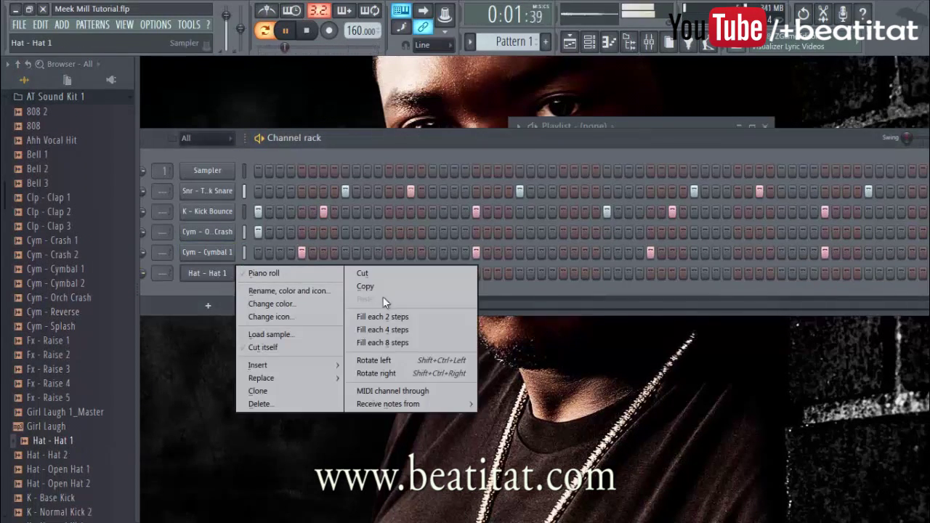
pyautogui.click(299, 272)
pyautogui.press('F7')
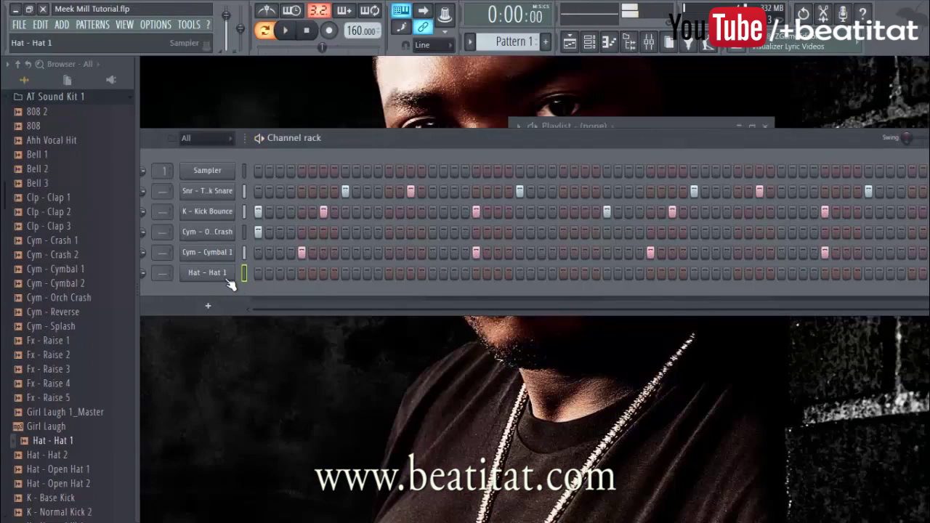
pyautogui.press('space')
pyautogui.rightClick(227, 280)
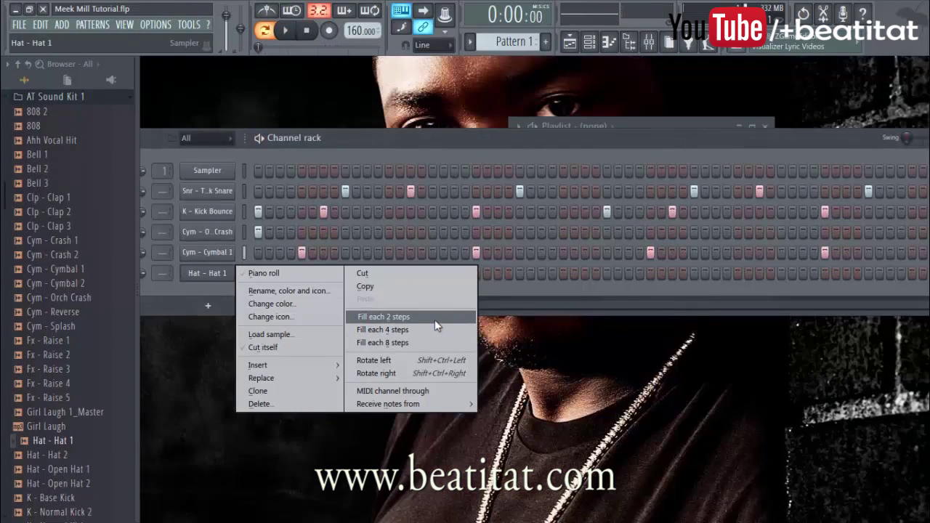
pyautogui.click(434, 320)
# Step: Delete the empty Sampler channel from the channel rack
pyautogui.rightClick(225, 173)
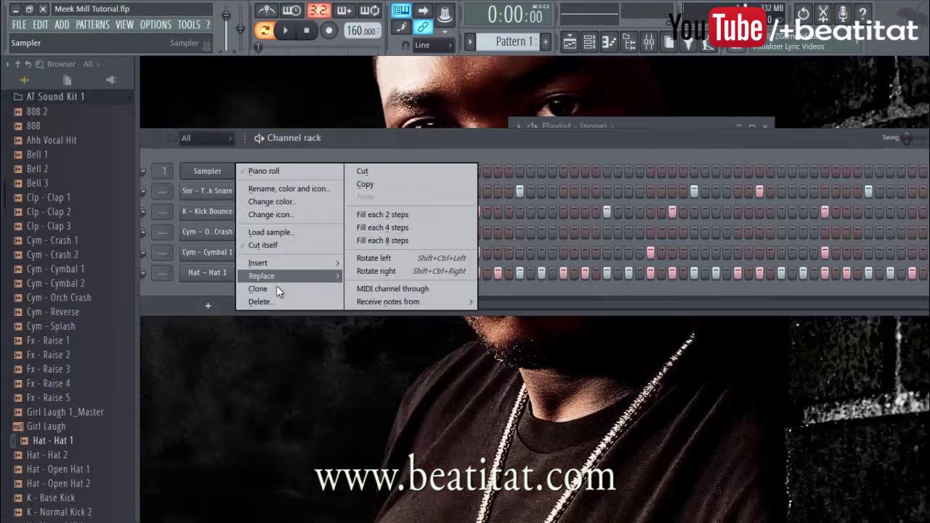
pyautogui.click(260, 301)
pyautogui.click(531, 306)
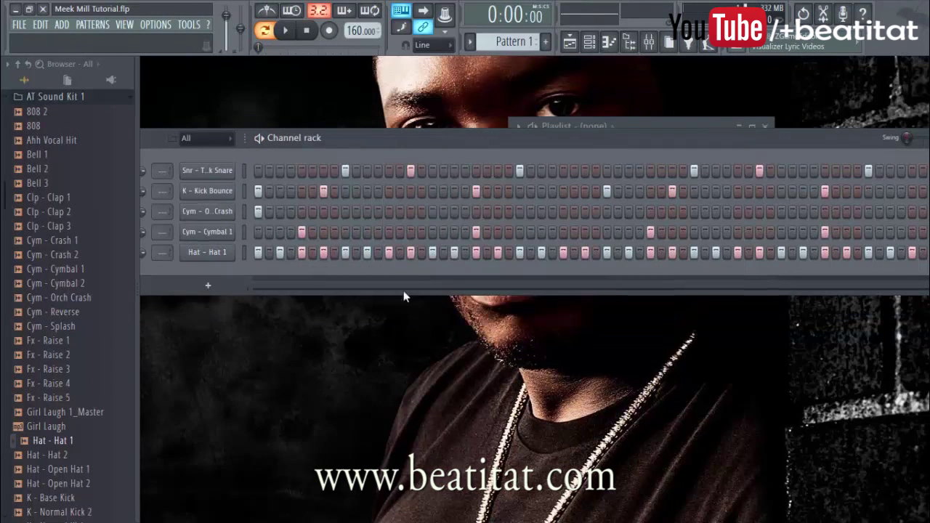
# Step: Show the Hat - Hat 1 pattern in the piano roll and lengthen all of its C5 notes to one full step
pyautogui.click(229, 253)
pyautogui.click(577, 181)
pyautogui.rightClick(231, 251)
pyautogui.click(265, 251)
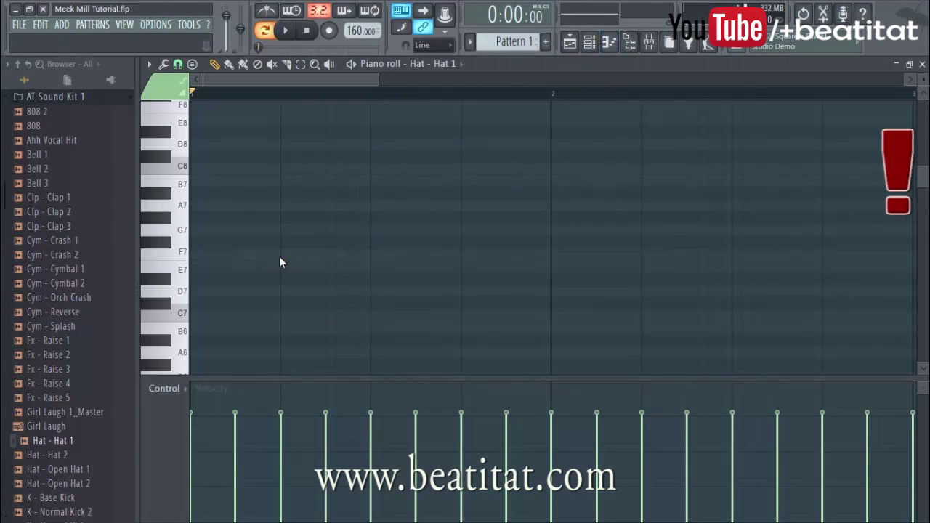
pyautogui.scroll(-5, 285, 263)
pyautogui.scroll(2, 285, 270)
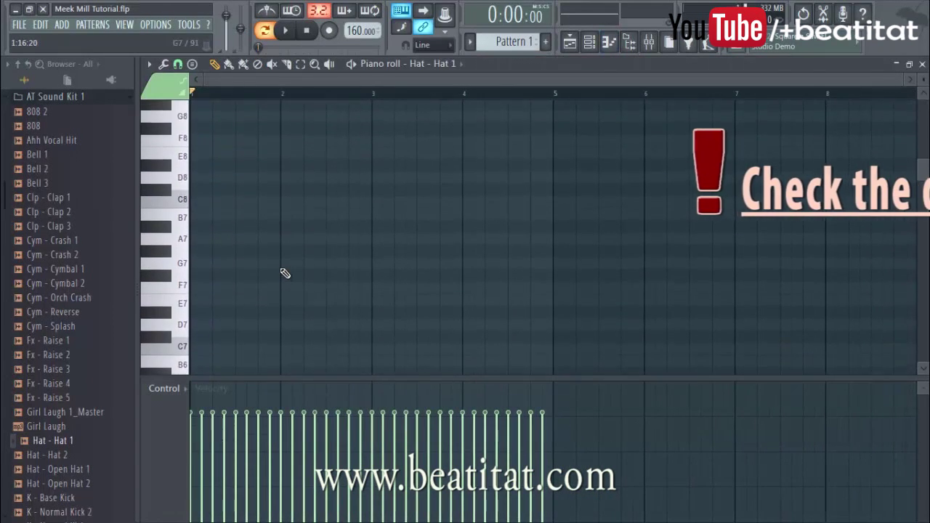
pyautogui.scroll(-5, 285, 279)
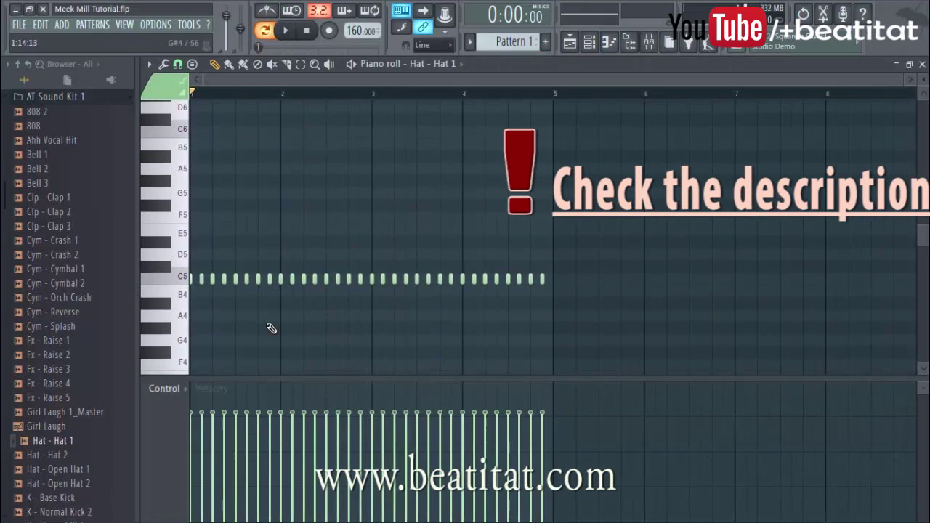
pyautogui.scroll(3, 285, 298)
pyautogui.hotkey('ctrl', 'a')
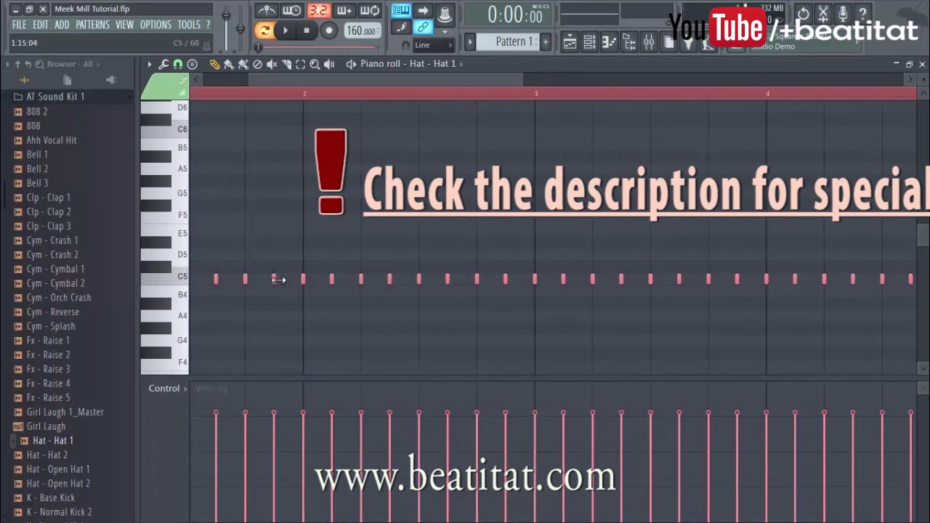
pyautogui.moveTo(278, 278); pyautogui.dragTo(293, 288)
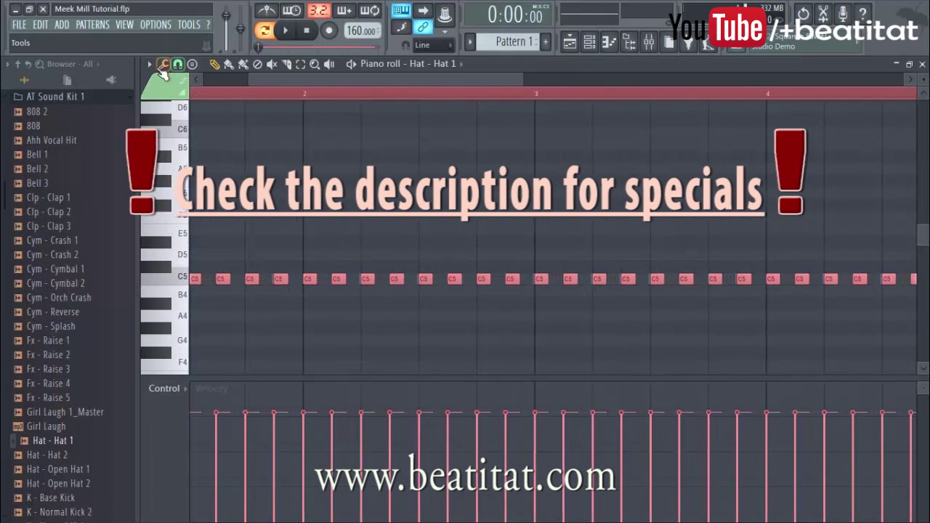
# Step: Set the piano roll snap to 1/4 step and deselect the hat notes
pyautogui.click(149, 64)
pyautogui.moveTo(175, 159)
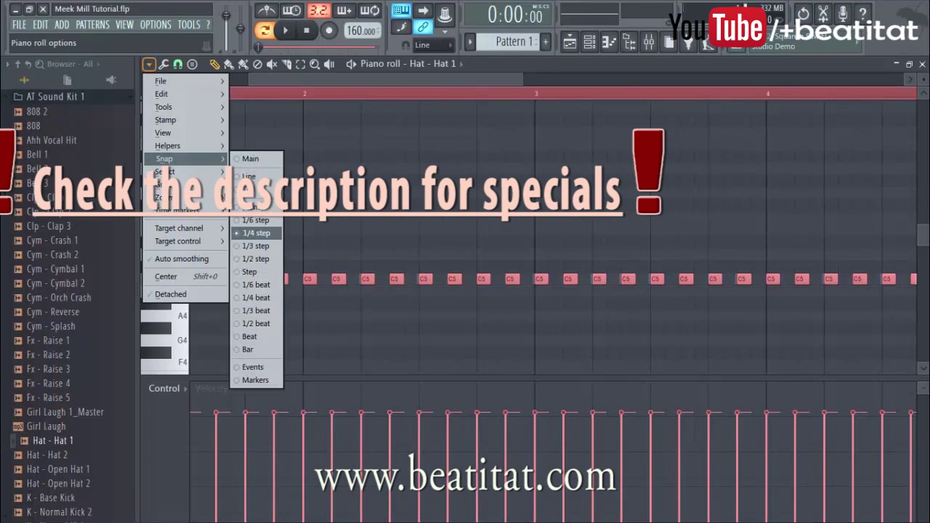
pyautogui.click(270, 234)
pyautogui.hscroll(-2, 221, 78)
pyautogui.click(263, 241)
# Step: Add C5 hat notes on steps 10 and 14 of bar 1, trying out the pattern in playback
pyautogui.press('space')
pyautogui.click(328, 281)
pyautogui.click(390, 280)
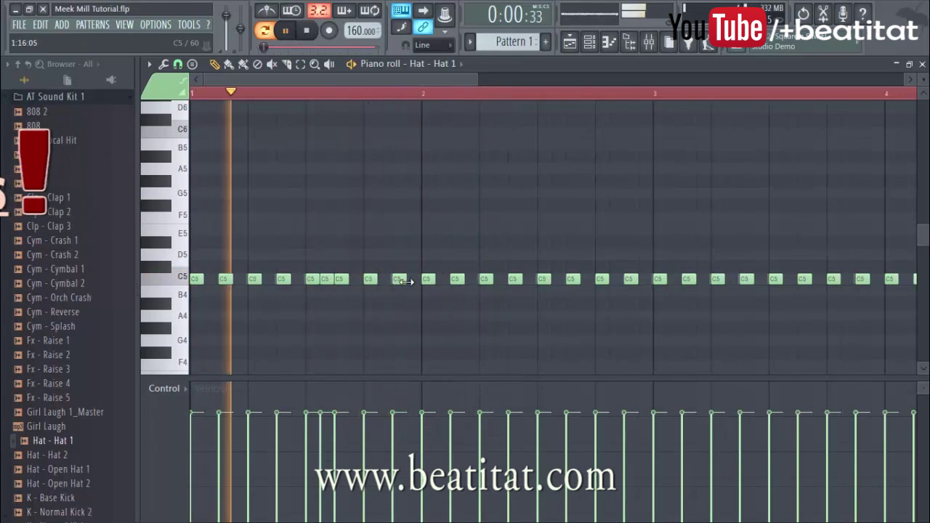
pyautogui.moveTo(387, 283); pyautogui.dragTo(379, 283)
pyautogui.press('space')
# Step: Remove the C5 note on step 15 of bar 1 and turn steps 13 and 14 into a roll of four half-step notes
pyautogui.rightClick(396, 280)
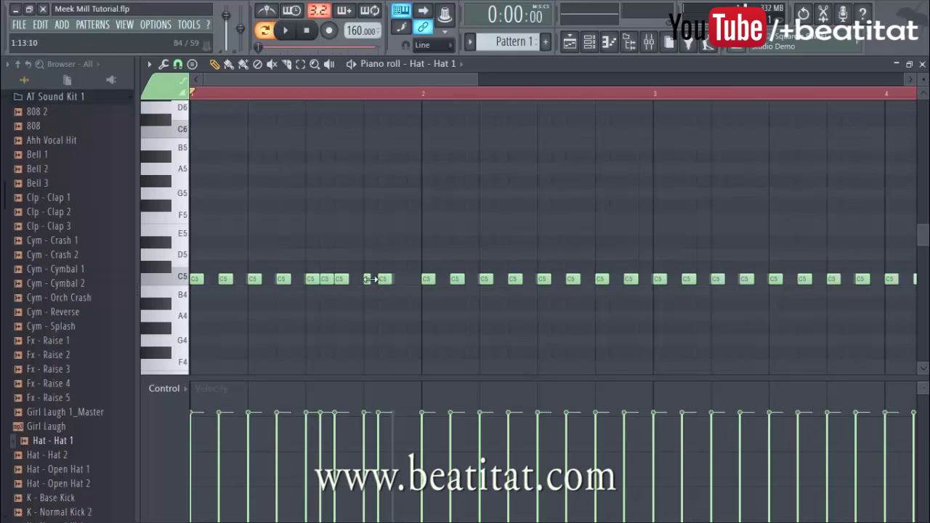
pyautogui.click(374, 283)
pyautogui.rightClick(388, 283)
pyautogui.click(379, 284)
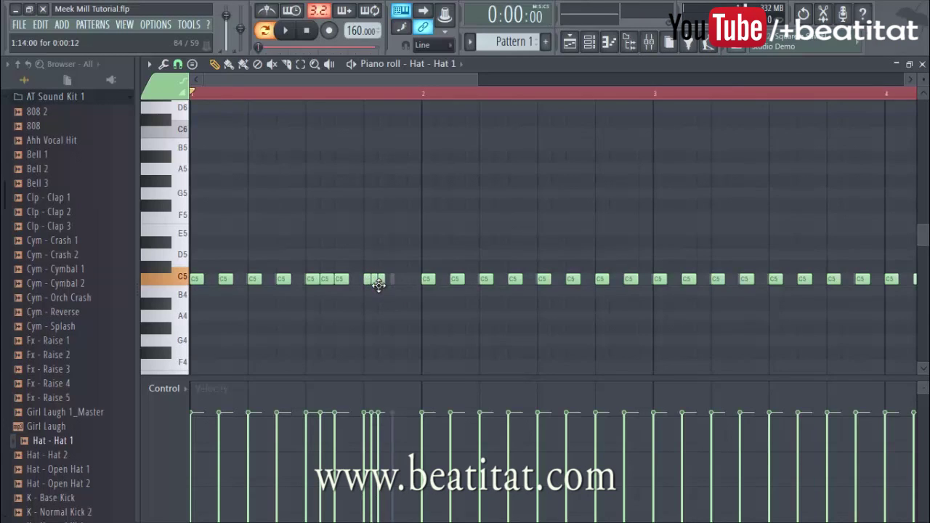
pyautogui.click(390, 280)
pyautogui.click(385, 281)
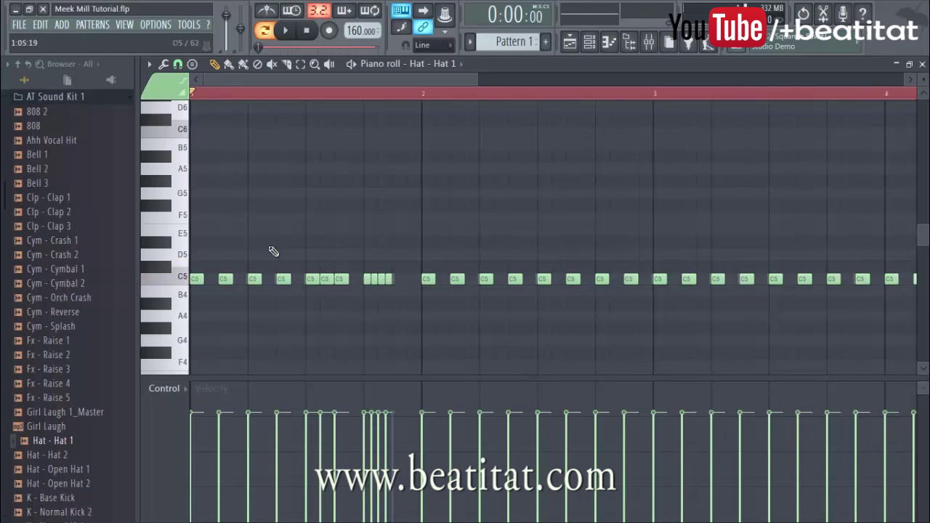
# Step: Listen to the hat roll, then remove the C5 note on step 7 of bar 2 and add one on step 6
pyautogui.press('space')
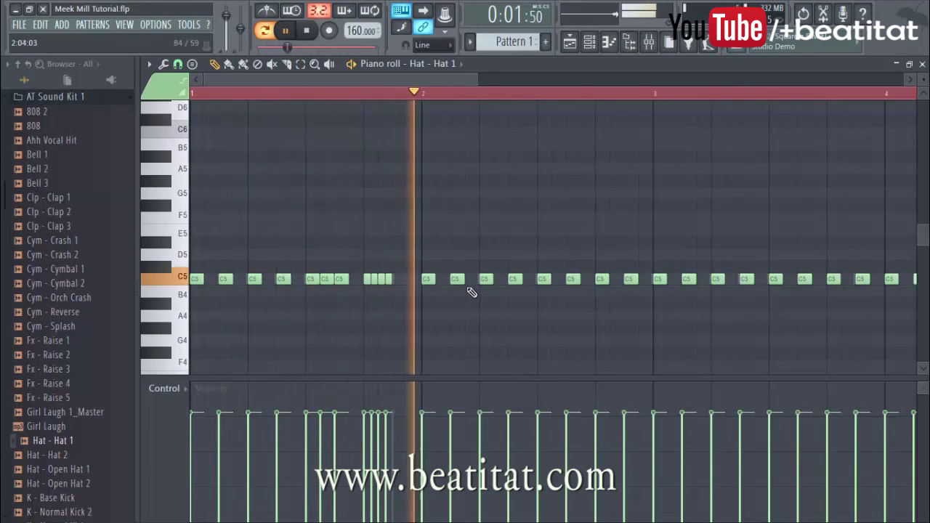
pyautogui.press('space')
pyautogui.rightClick(514, 281)
pyautogui.click(494, 280)
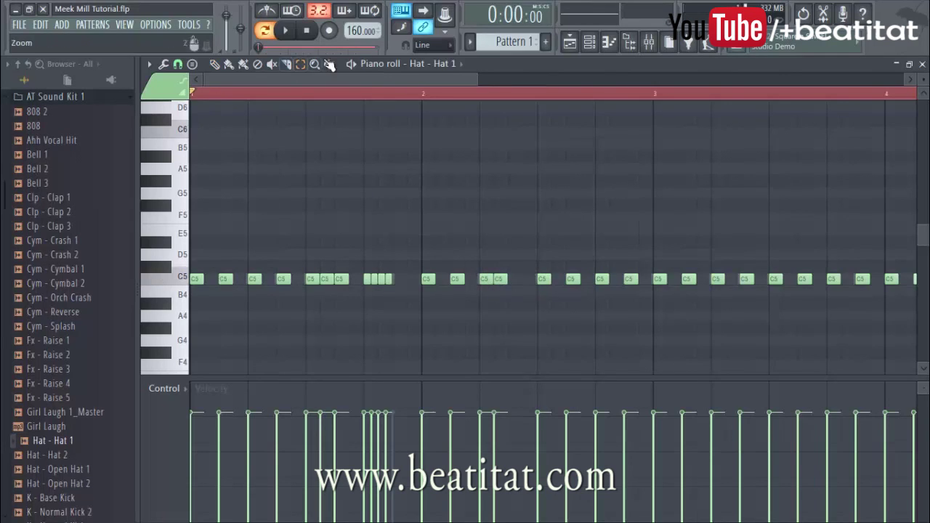
# Step: Chop the two C5 notes on steps 5 and 6 of bar 2 using the Default chopper pattern
pyautogui.moveTo(503, 310); pyautogui.dragTo(483, 282)
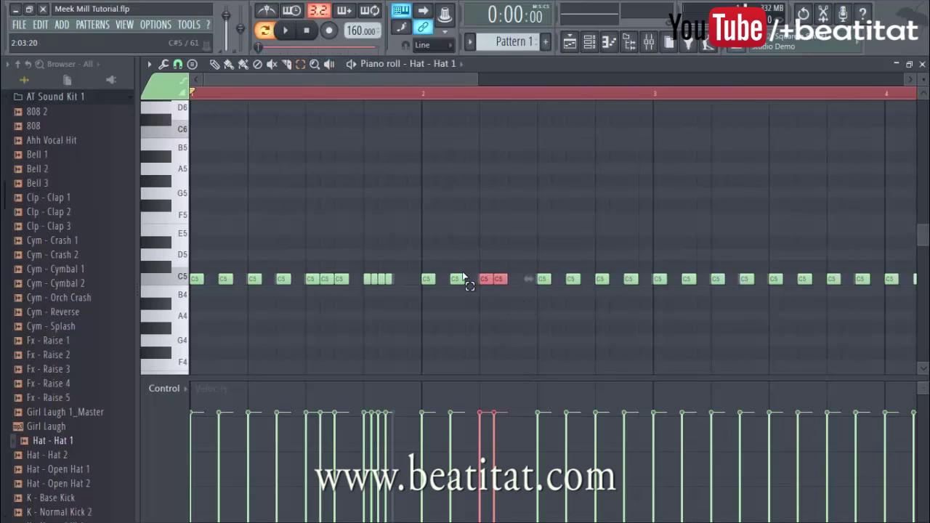
pyautogui.hotkey('alt', 'u')
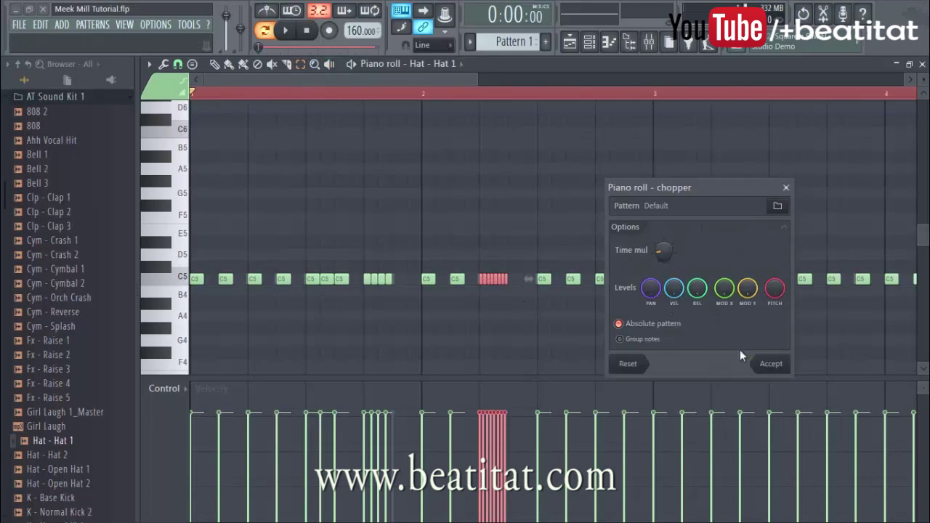
pyautogui.click(772, 364)
# Step: Chop the last two C5 notes of bar 2, on steps 13 and 15, and listen to the pattern
pyautogui.click(607, 282)
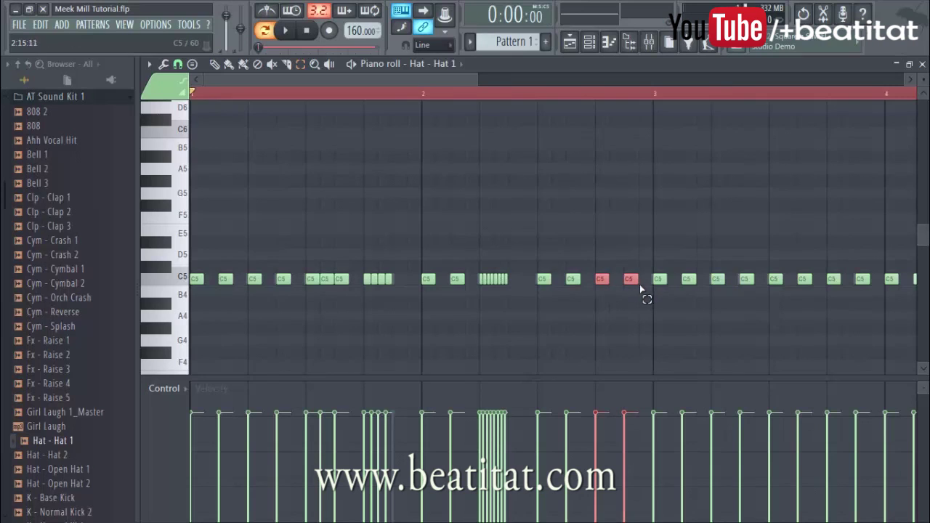
pyautogui.hotkey('alt', 'u')
pyautogui.press('Return')
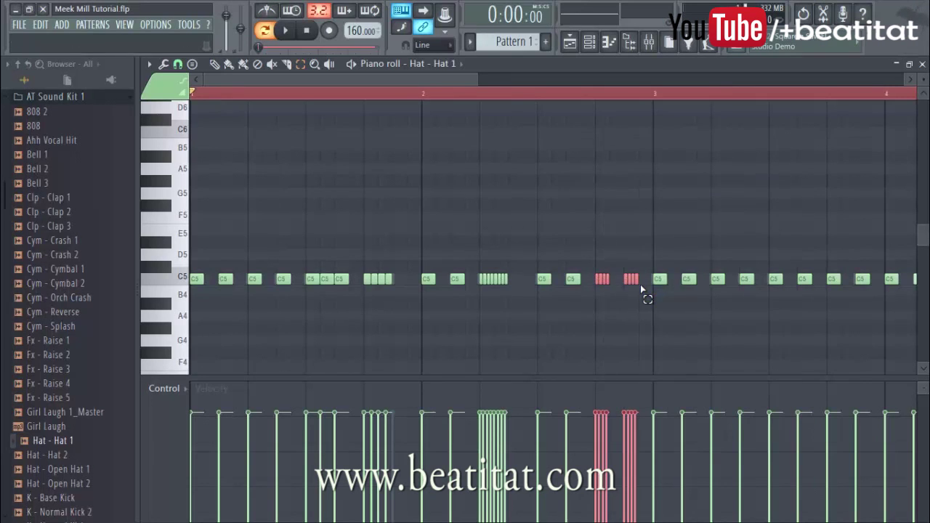
pyautogui.press('space')
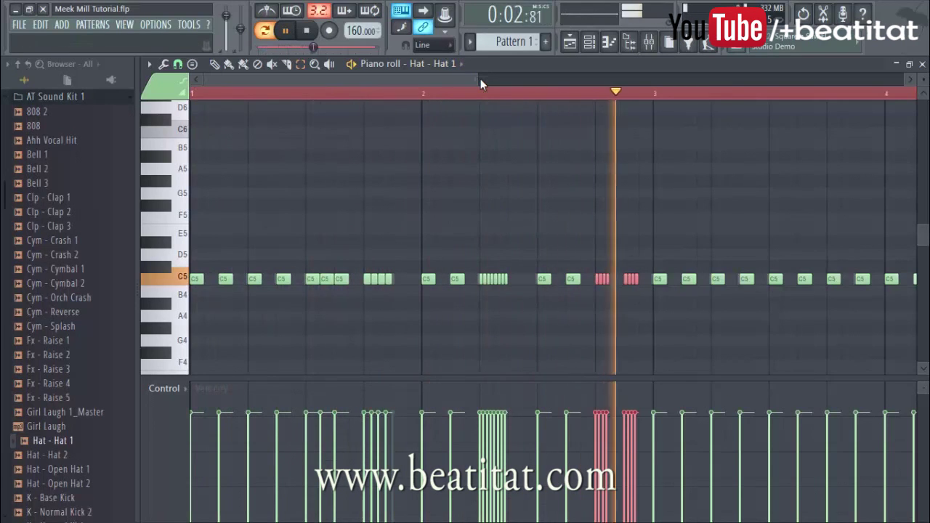
pyautogui.press('space')
# Step: Delete all hat notes in bars 3 and 4
pyautogui.moveTo(458, 79); pyautogui.dragTo(515, 124)
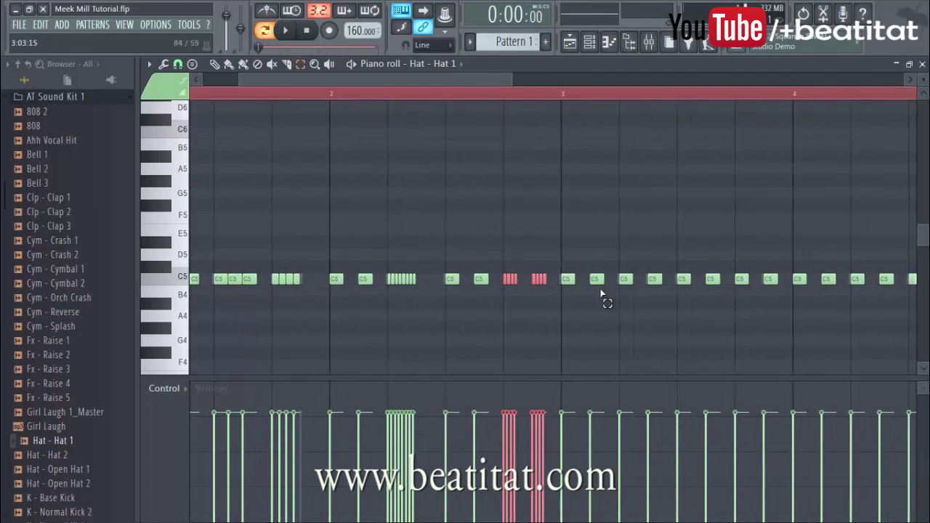
pyautogui.moveTo(563, 282); pyautogui.dragTo(864, 305)
pyautogui.press('Delete')
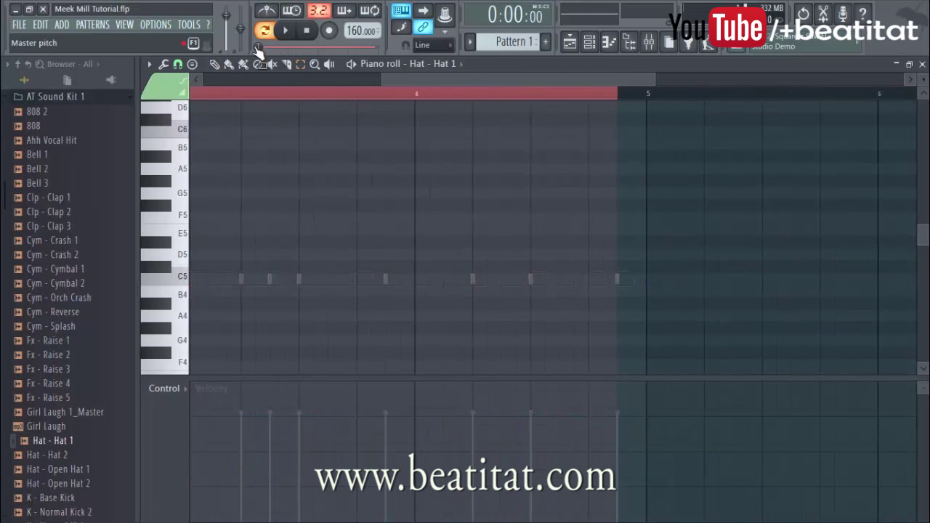
pyautogui.click(321, 75)
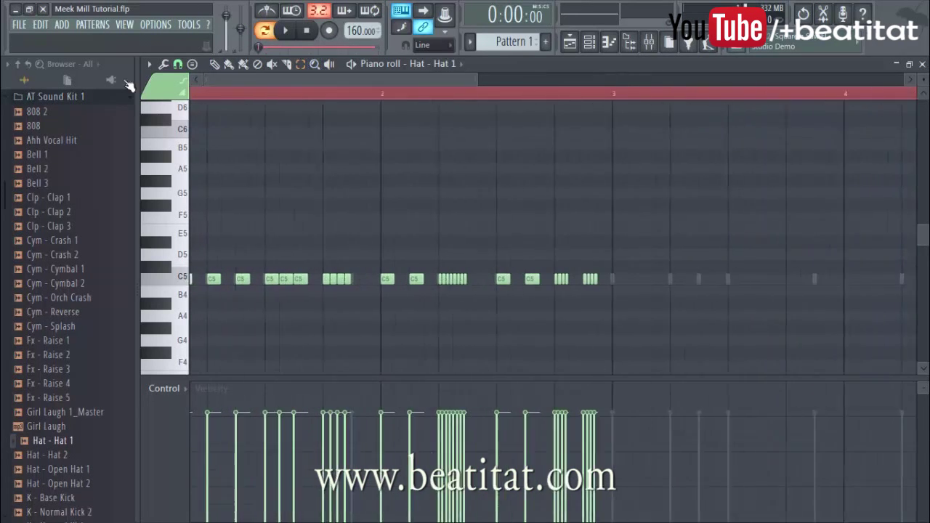
pyautogui.rightClick(349, 31)
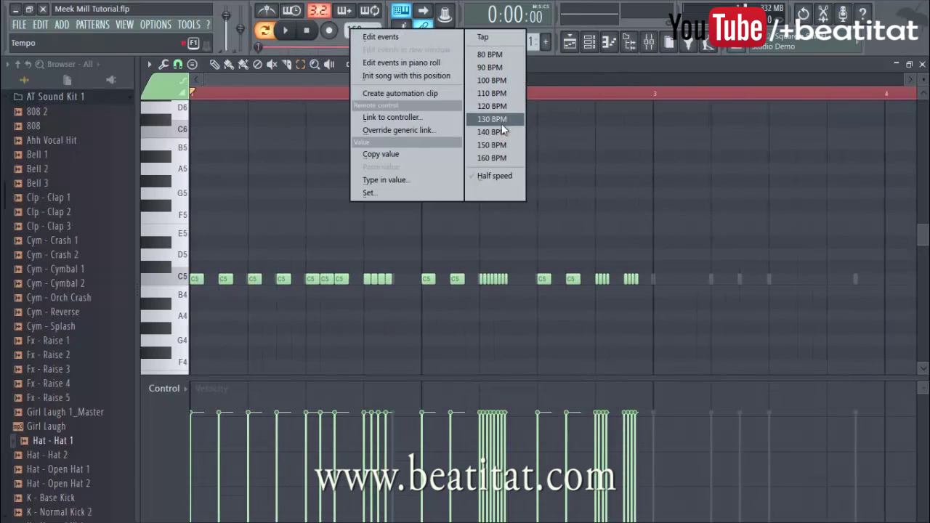
pyautogui.click(604, 153)
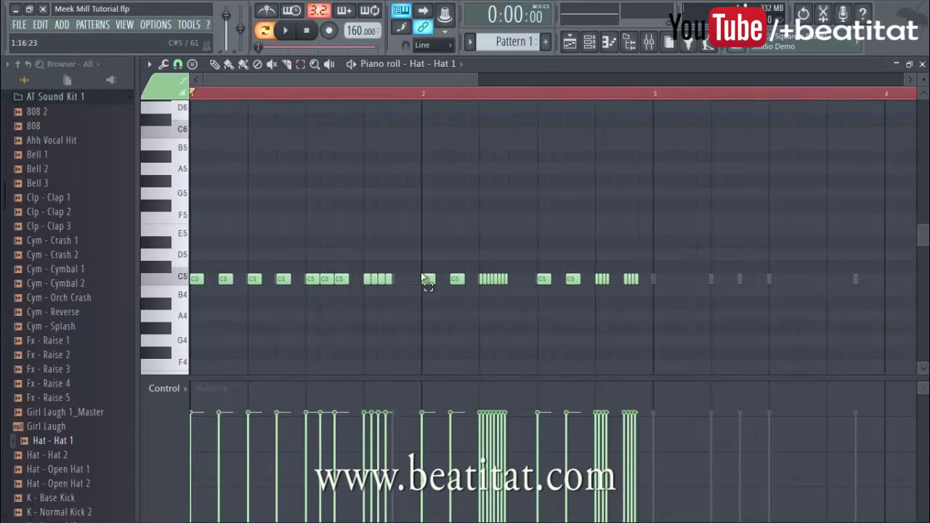
# Step: Copy all hat notes from bars 1 and 2 into bars 3 and 4 and deselect the copies
pyautogui.hotkey('ctrl', 'a')
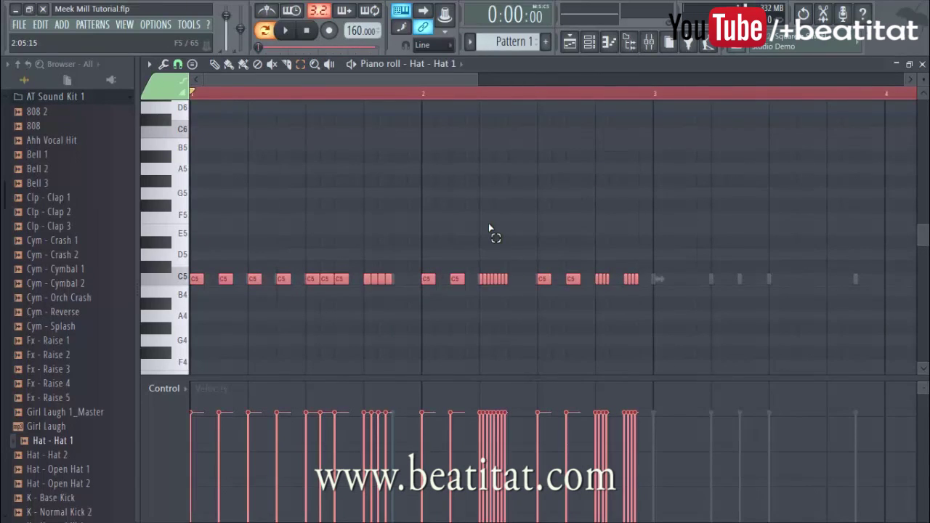
pyautogui.moveTo(201, 281); pyautogui.dragTo(660, 292)
pyautogui.moveTo(251, 79); pyautogui.dragTo(372, 83)
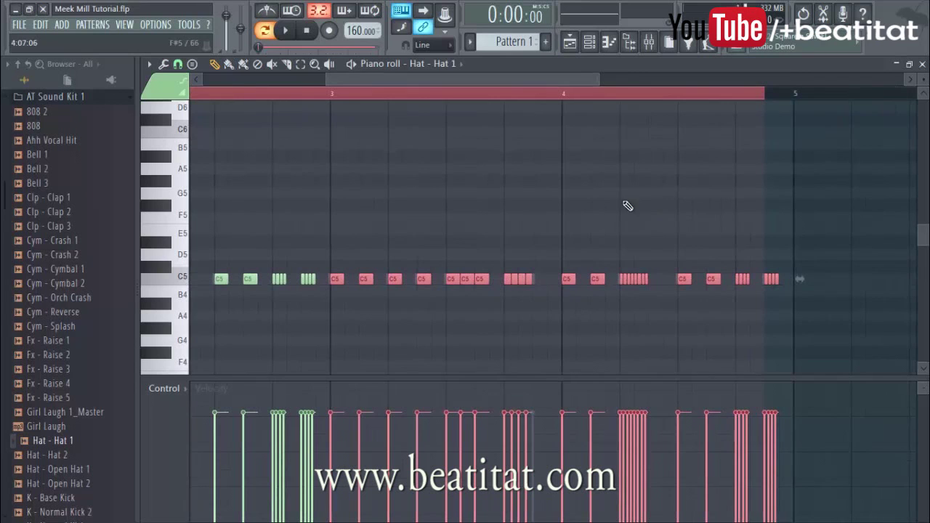
pyautogui.click(375, 309)
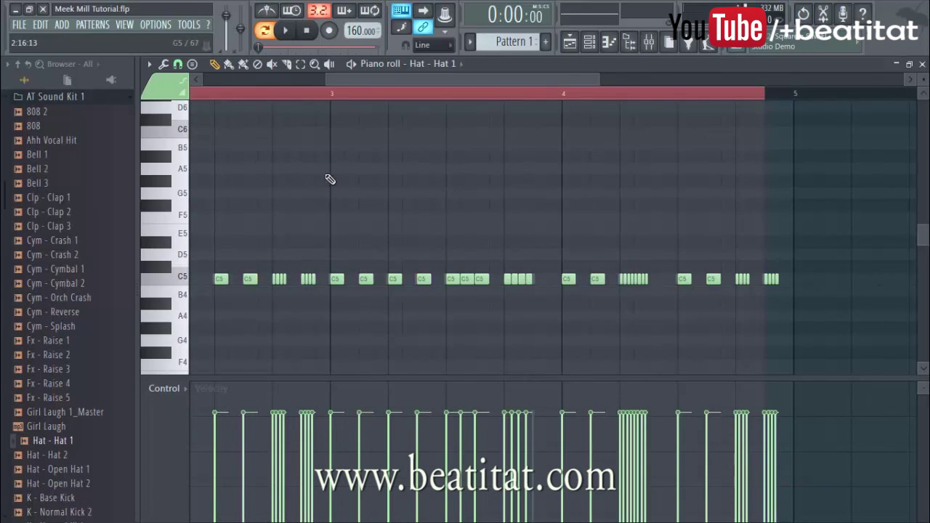
# Step: Replace the C5 notes on steps 9 and 11 of bar 4 with one two-step note on step 11 and chop it
pyautogui.click(336, 94)
pyautogui.moveTo(517, 86); pyautogui.dragTo(283, 81)
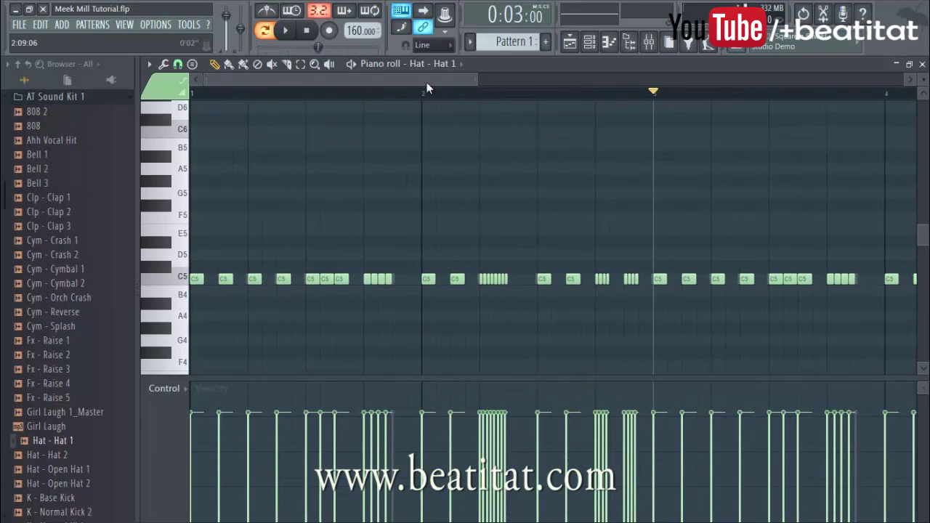
pyautogui.moveTo(409, 78); pyautogui.dragTo(462, 332)
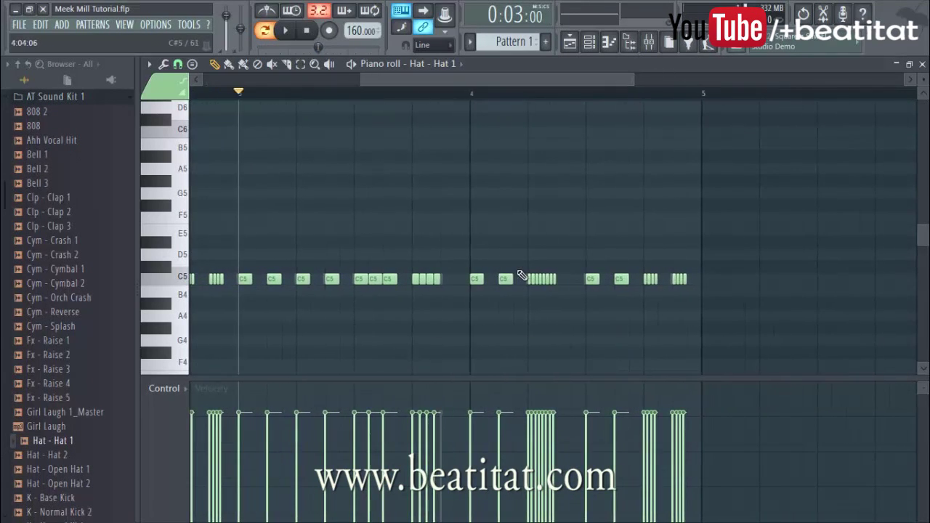
pyautogui.rightClick(622, 279)
pyautogui.moveTo(591, 279); pyautogui.dragTo(623, 280)
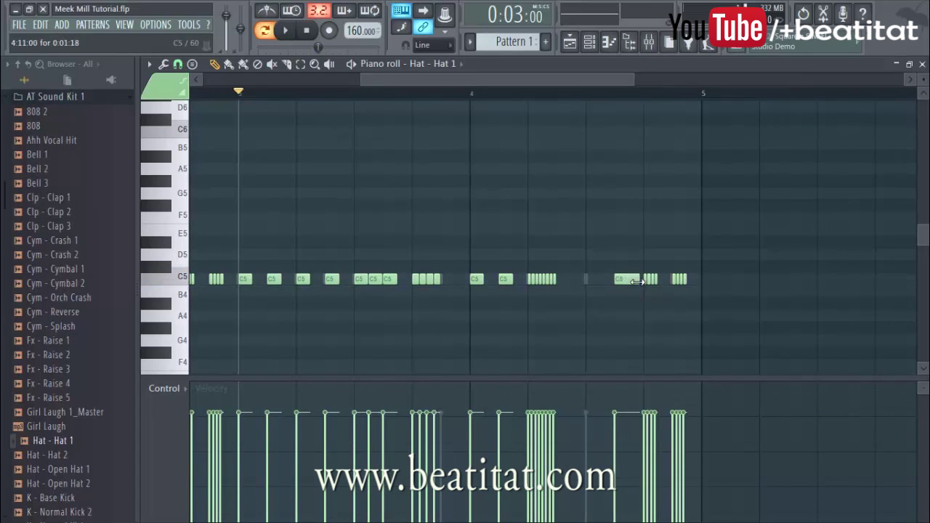
pyautogui.click(626, 282)
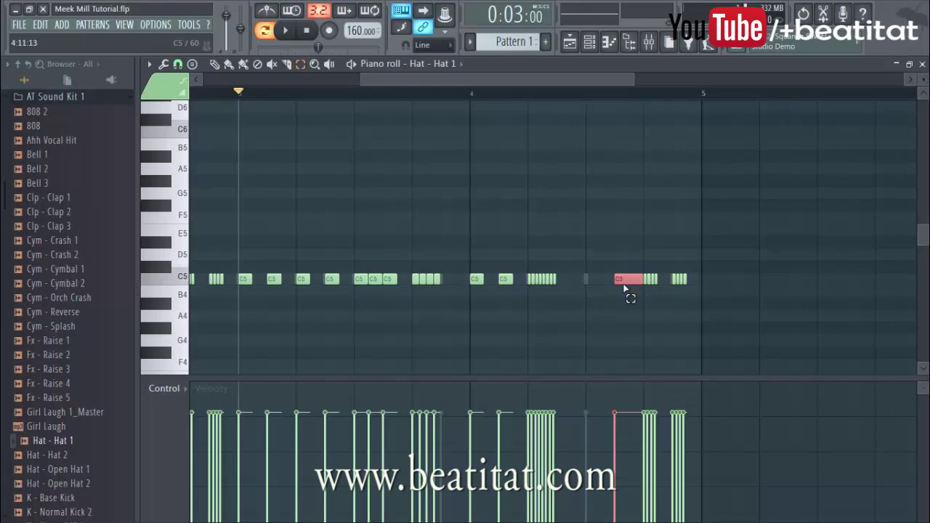
pyautogui.hotkey('ctrl', 'u')
pyautogui.press('Return')
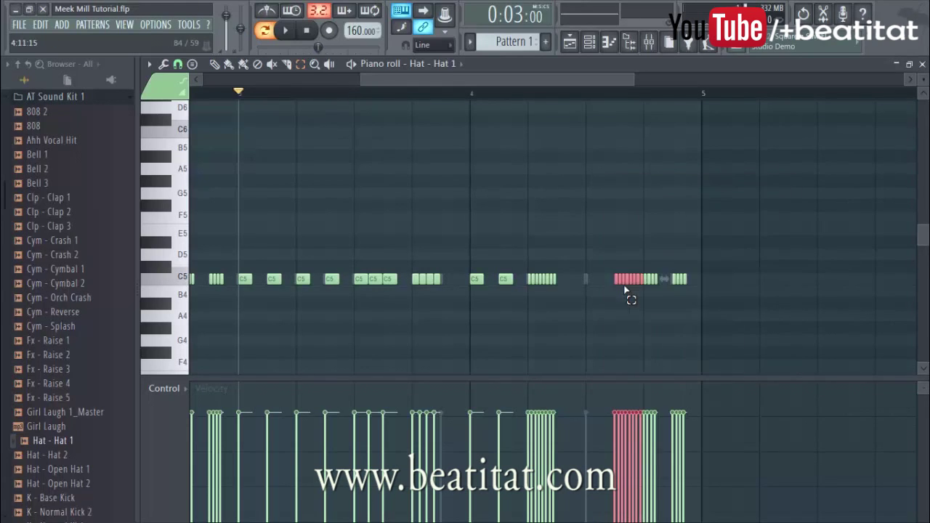
# Step: Shape the velocities of the chopped notes from step 11 of bar 4 into a rising ramp and play the pattern
pyautogui.scroll(2, 625, 290)
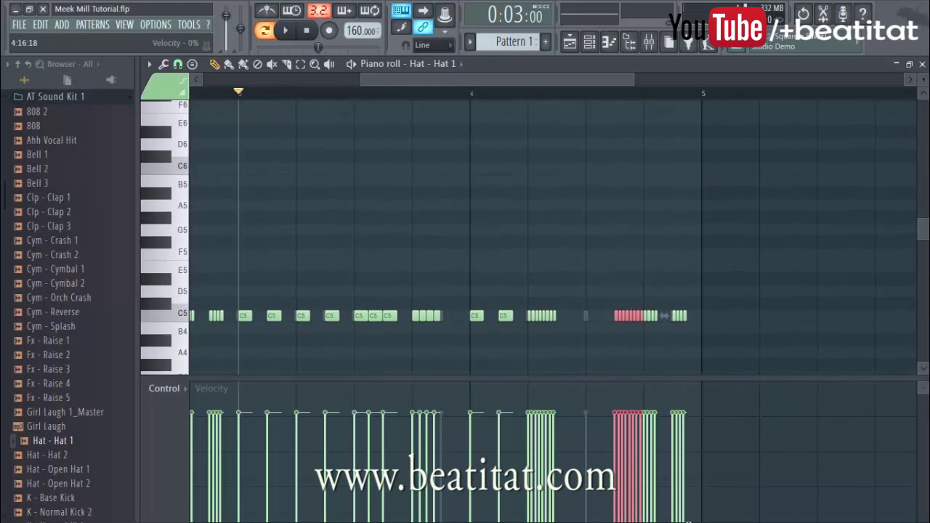
pyautogui.moveTo(615, 507); pyautogui.dragTo(654, 387)
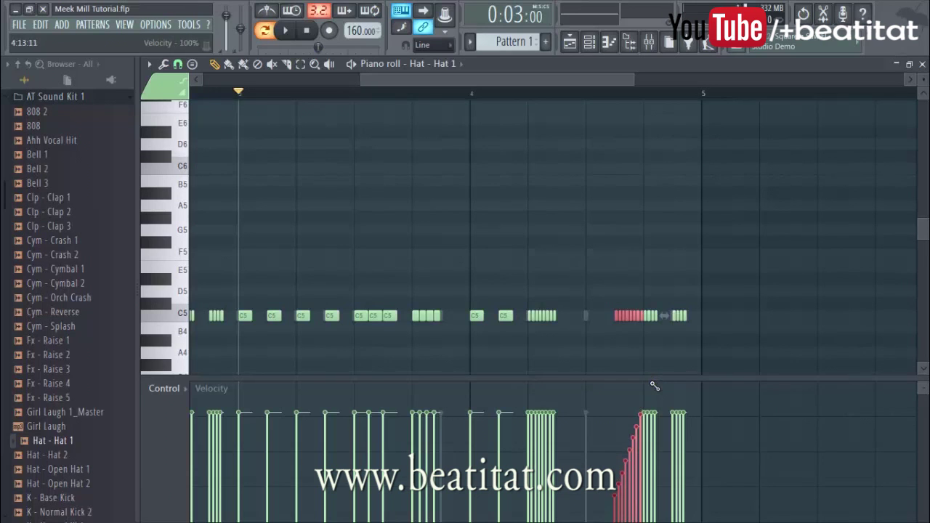
pyautogui.hotkey('ctrl', 'd')
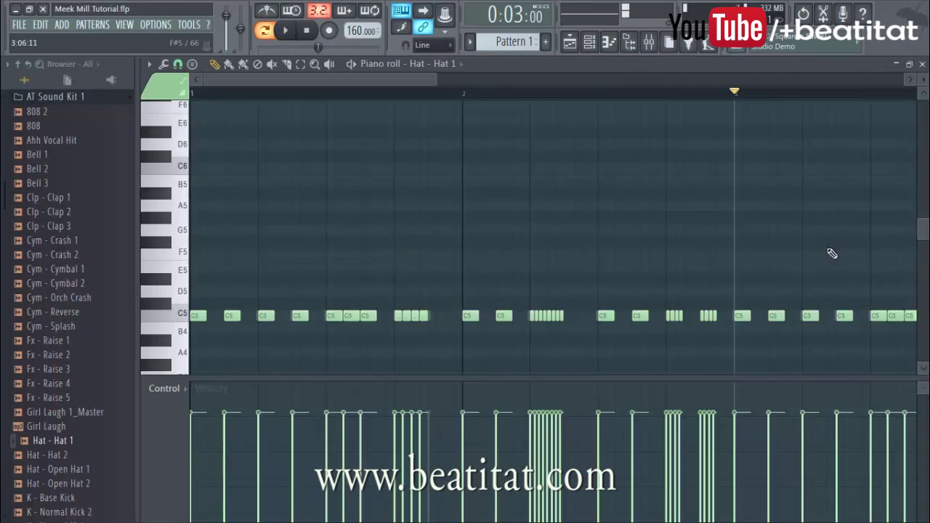
pyautogui.keyDown('ctrl'); pyautogui.scroll(-2, 772, 331); pyautogui.keyUp('ctrl')
pyautogui.moveTo(484, 77); pyautogui.dragTo(592, 61)
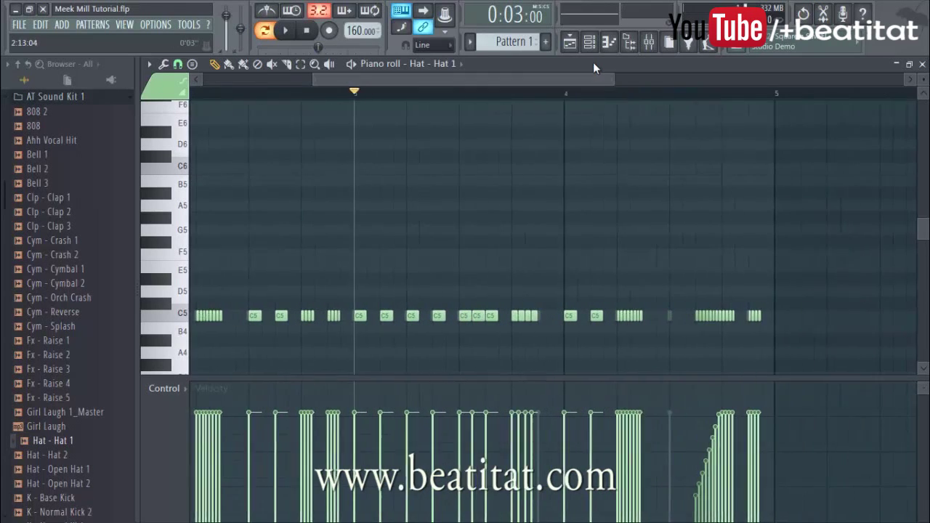
pyautogui.moveTo(695, 332); pyautogui.dragTo(709, 373)
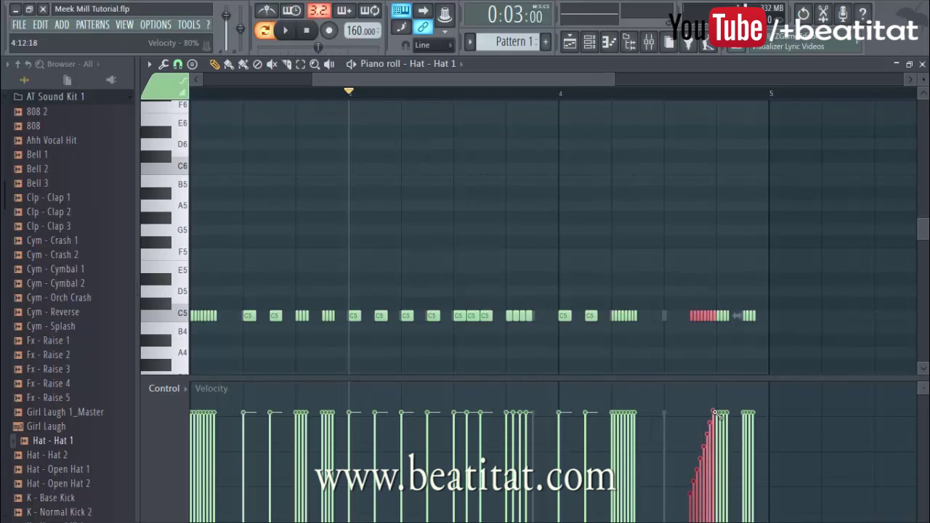
pyautogui.press('F7')
pyautogui.press('space')
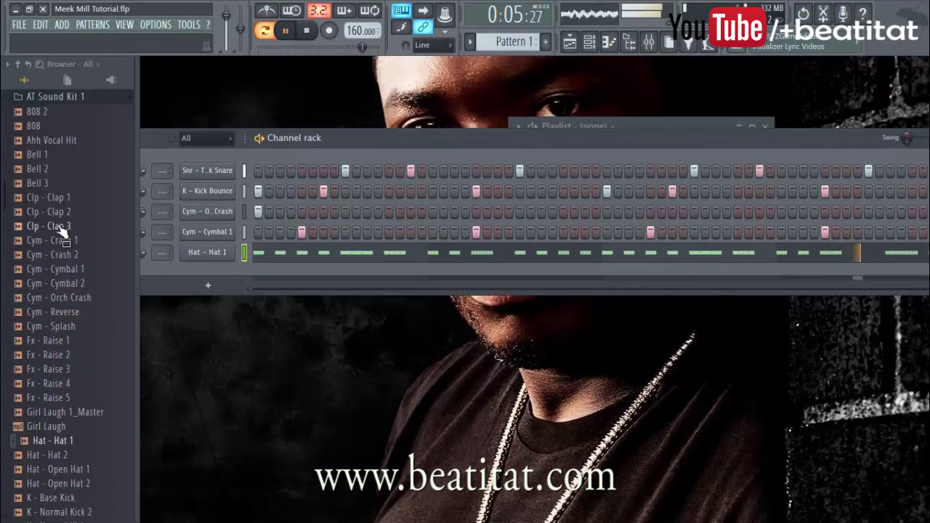
# Step: Add 808 Smooth (tuned C5) from the 808s folder of AT Sound Kit School of Smoke as a new channel
pyautogui.click(70, 96)
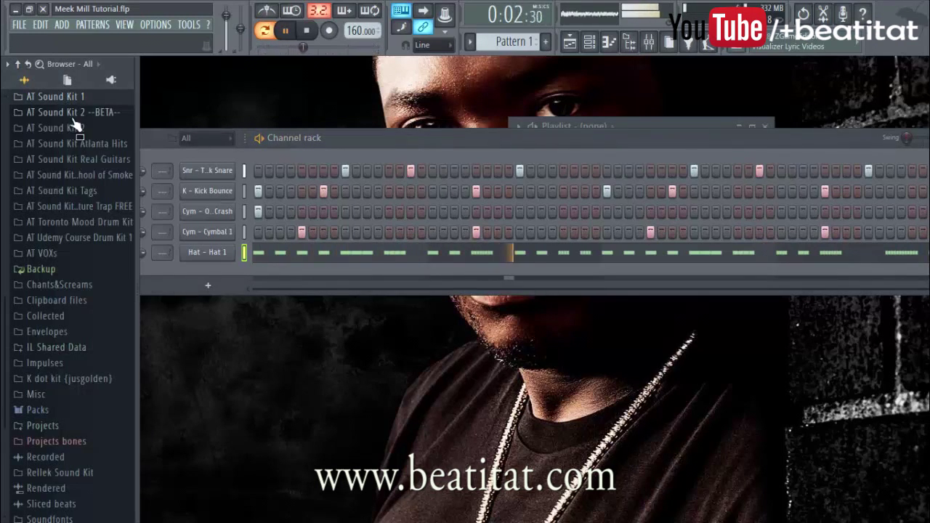
pyautogui.click(106, 178)
pyautogui.click(80, 192)
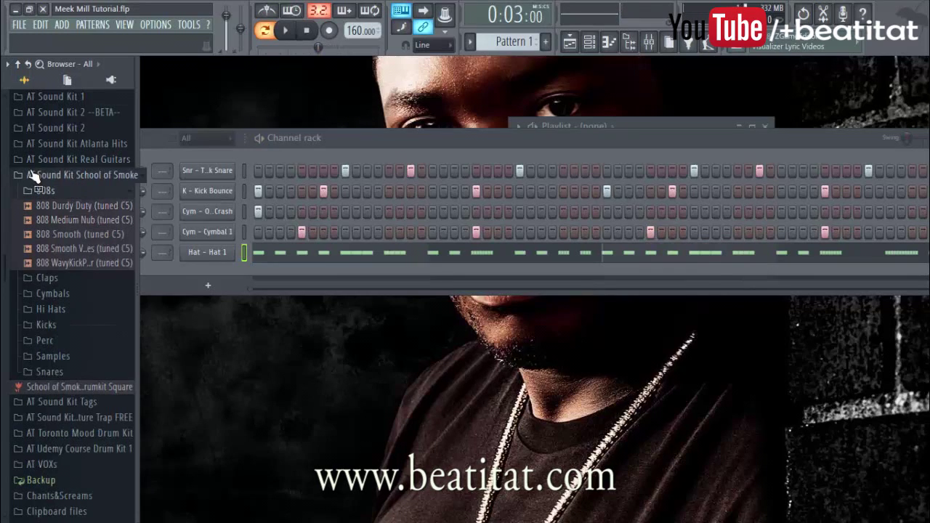
pyautogui.moveTo(80, 237); pyautogui.dragTo(220, 280)
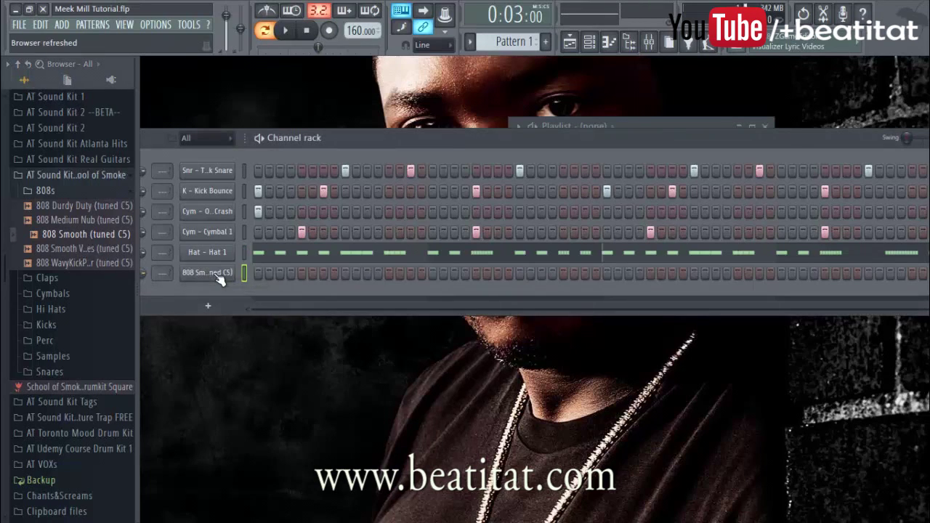
# Step: Normalize the 808 Smooth sample and check the cut-itself option in its channel settings
pyautogui.click(218, 275)
pyautogui.click(265, 222)
pyautogui.click(234, 222)
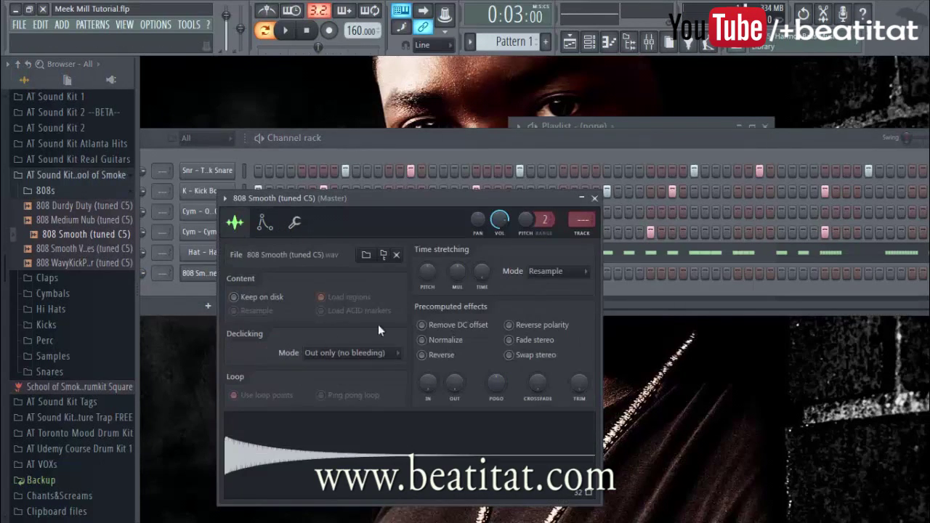
pyautogui.click(422, 340)
pyautogui.click(294, 223)
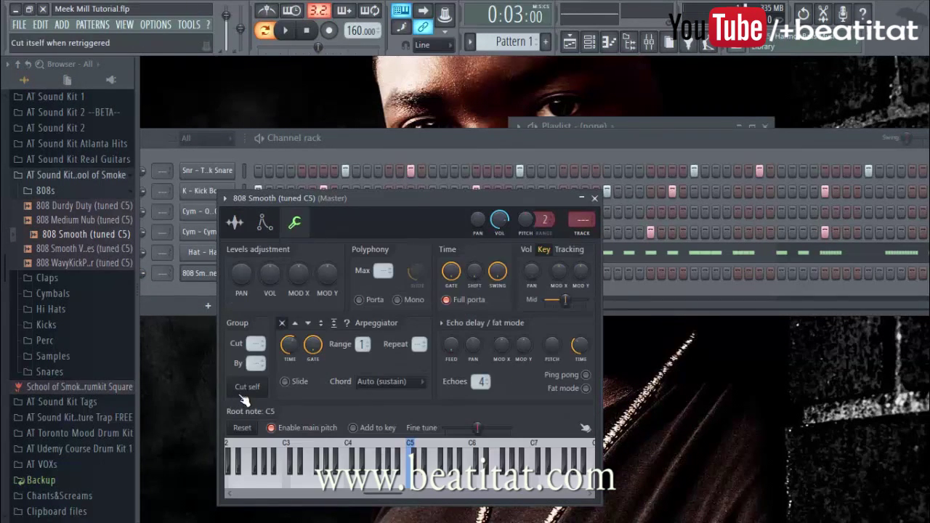
pyautogui.click(594, 199)
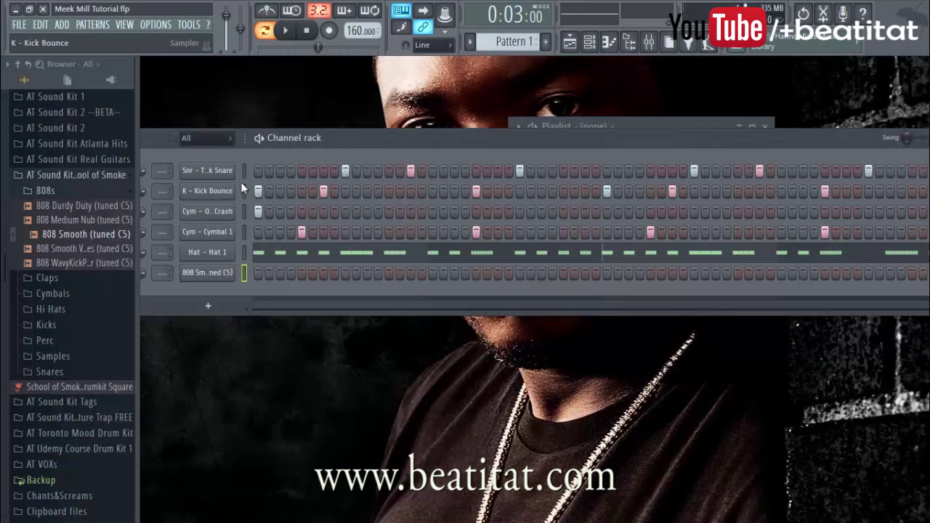
# Step: Add Clp DrumBang Clap from the School of Smoke Claps folder as a new channel below the 808
pyautogui.moveTo(358, 146); pyautogui.dragTo(413, 144)
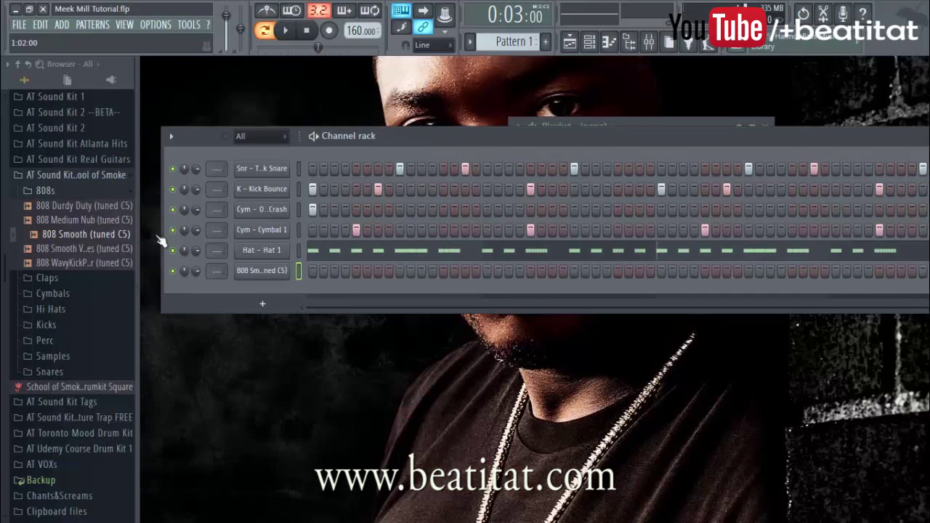
pyautogui.click(75, 192)
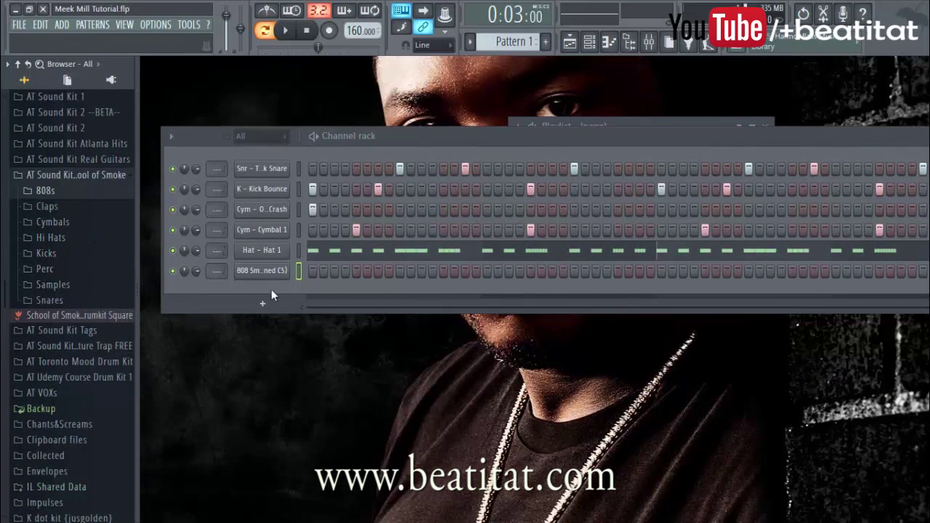
pyautogui.click(66, 207)
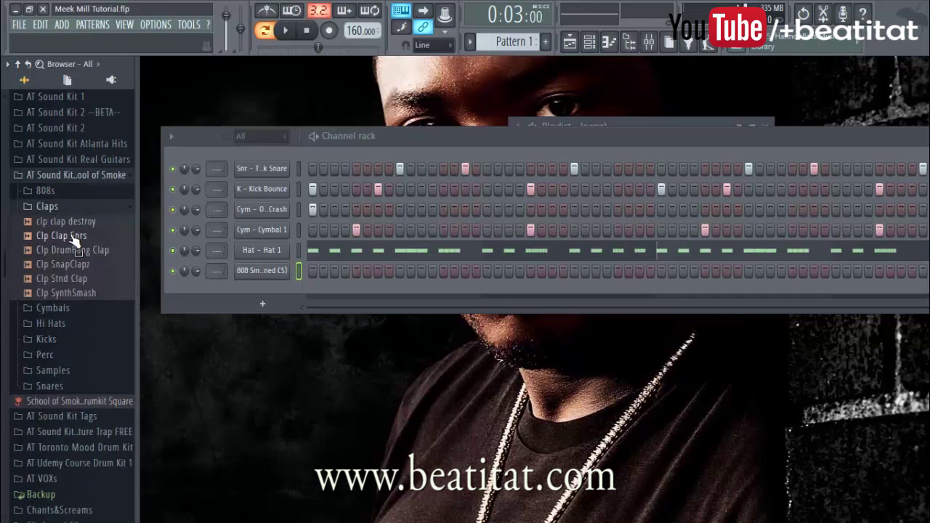
pyautogui.click(88, 252)
pyautogui.moveTo(90, 256); pyautogui.dragTo(299, 289)
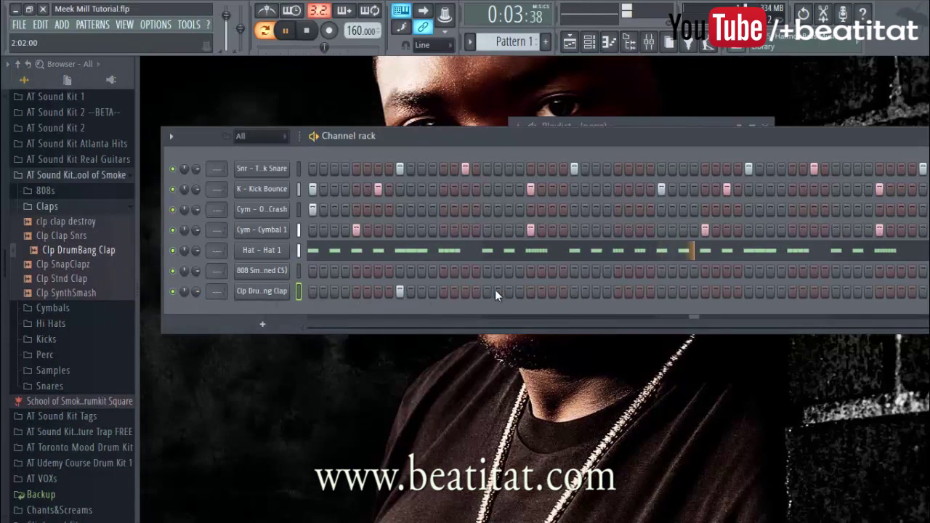
# Step: Program the DrumBang clap on steps 9, 25, 41 and 57 while the pattern plays
pyautogui.press('space')
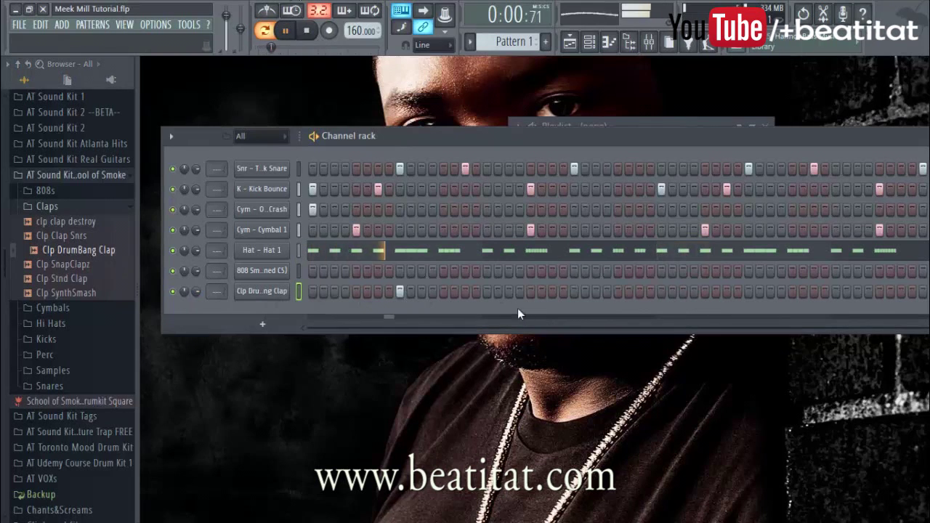
pyautogui.click(574, 291)
pyautogui.click(262, 291)
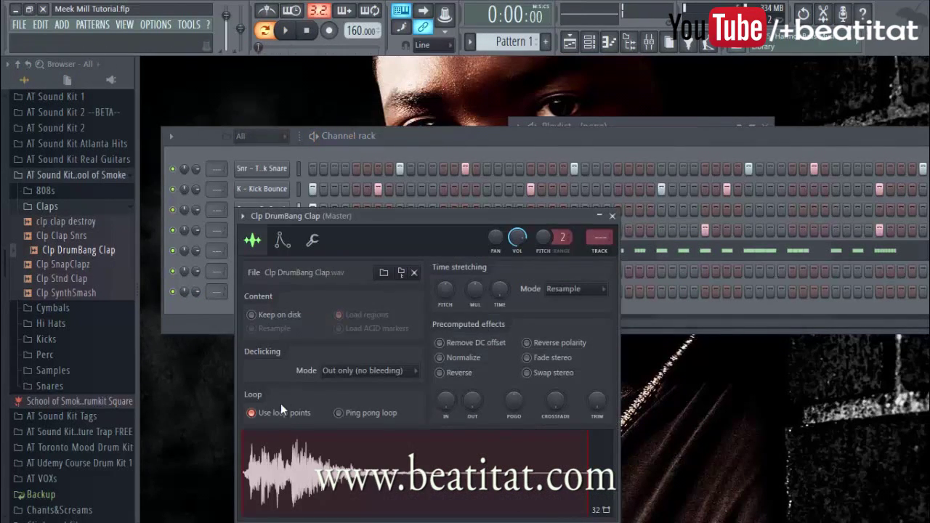
pyautogui.click(613, 216)
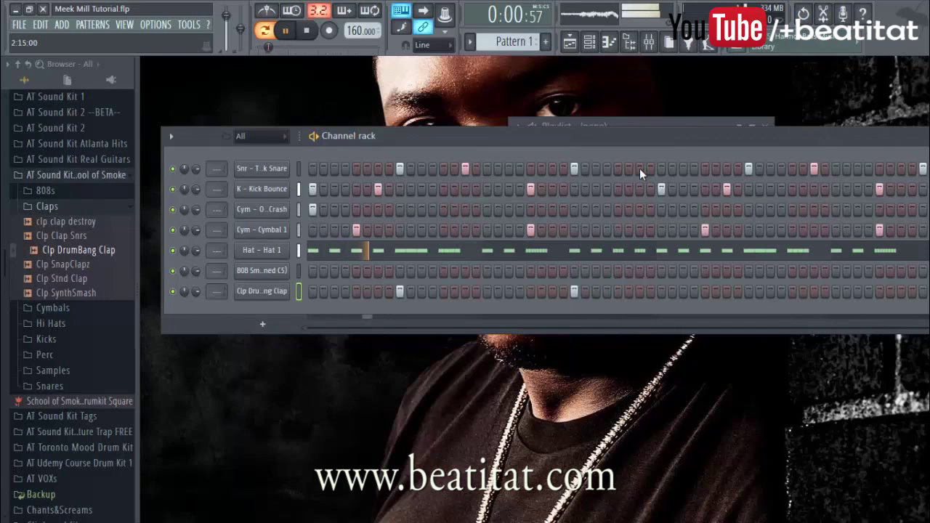
pyautogui.moveTo(646, 141); pyautogui.dragTo(524, 161)
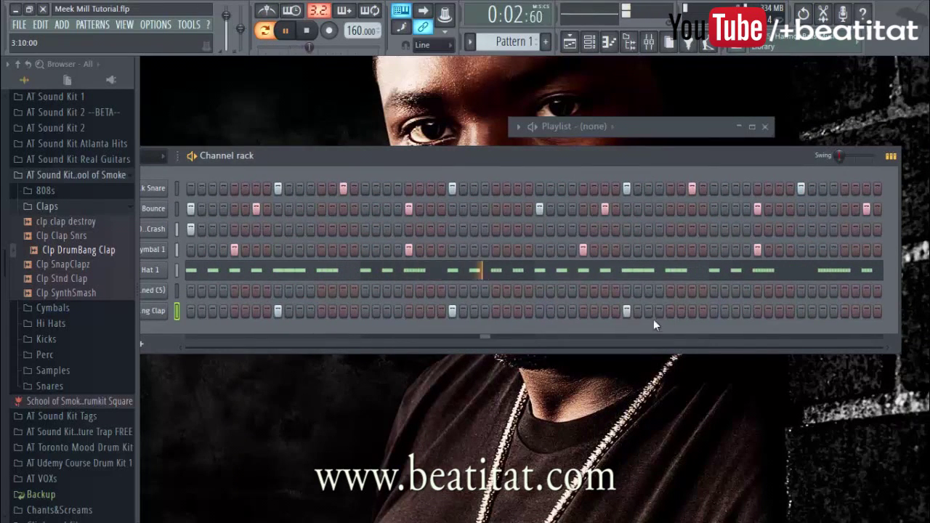
pyautogui.moveTo(488, 150); pyautogui.dragTo(577, 106)
pyautogui.press('space')
# Step: Audition the SnapClapz, Stnd Clap and SynthSmash samples and replace the DrumBang clap with Clp Stnd Clap
pyautogui.click(70, 267)
pyautogui.click(71, 281)
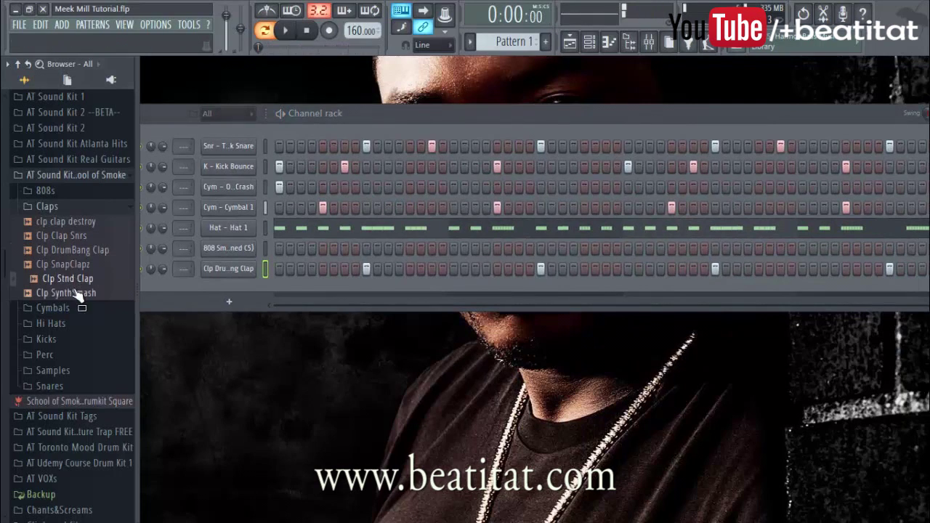
pyautogui.click(84, 293)
pyautogui.click(86, 280)
pyautogui.moveTo(87, 285); pyautogui.dragTo(220, 268)
pyautogui.press('space')
pyautogui.click(220, 268)
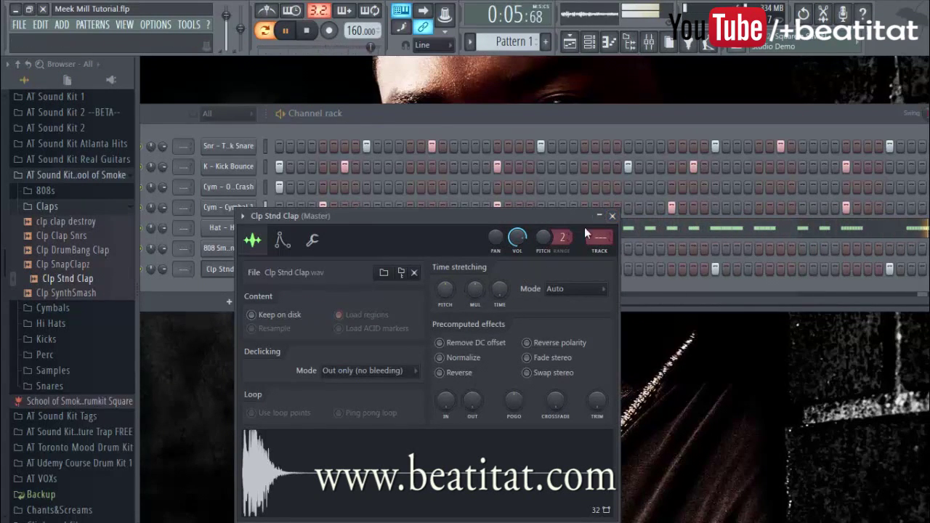
pyautogui.click(612, 216)
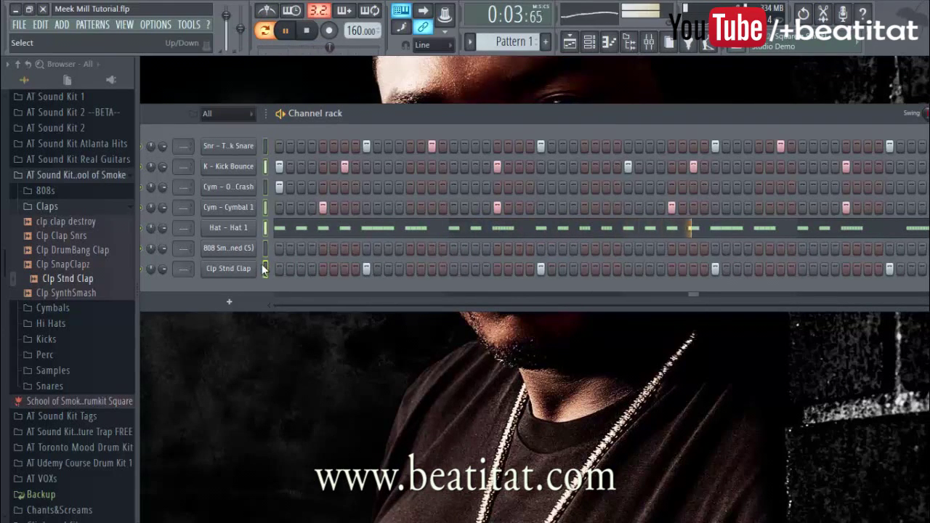
# Step: Select all seven channels and route them to consecutive mixer tracks starting from Insert 1
pyautogui.click(648, 42)
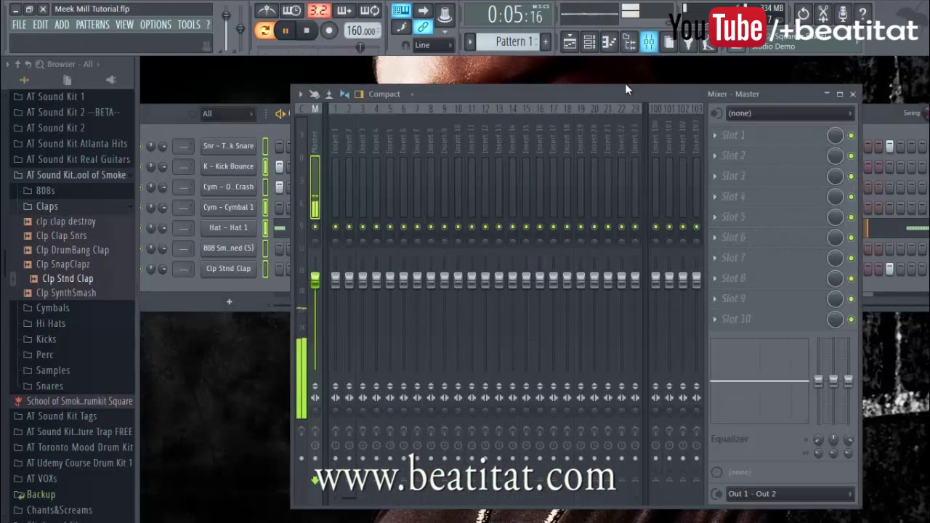
pyautogui.rightClick(342, 195)
pyautogui.click(339, 198)
pyautogui.rightClick(338, 198)
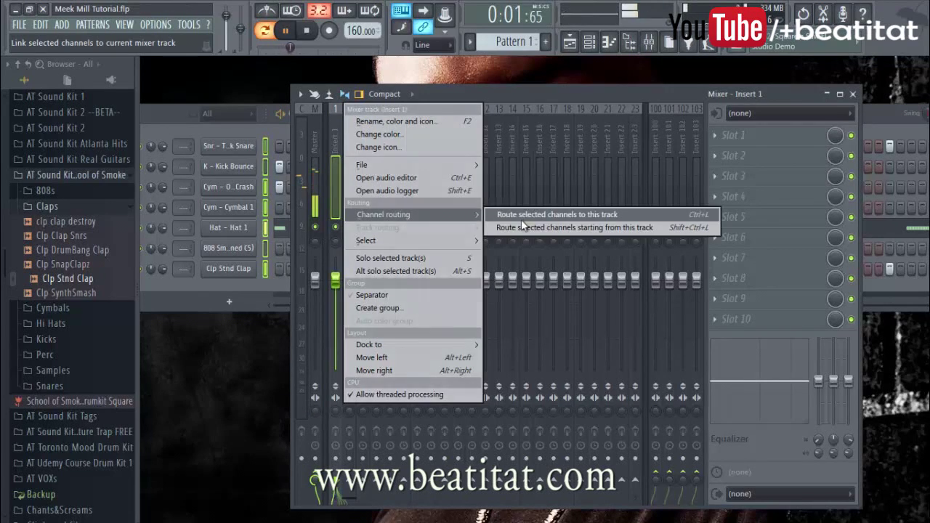
pyautogui.click(517, 228)
pyautogui.press('space')
# Step: Lower the Clp Stnd Clap mixer level and set the Orch Crash level to 58% (-10.3 dB) during playback
pyautogui.click(422, 264)
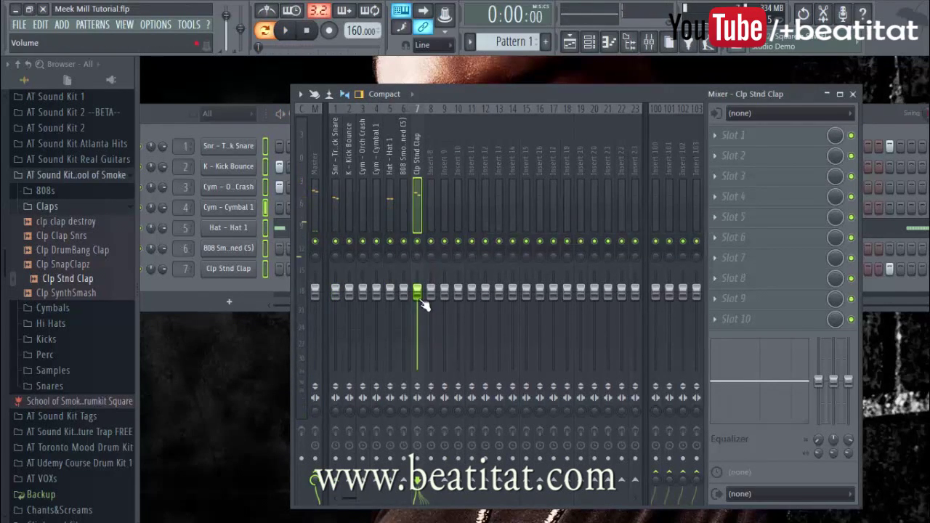
pyautogui.press('space')
pyautogui.moveTo(362, 291); pyautogui.dragTo(365, 333)
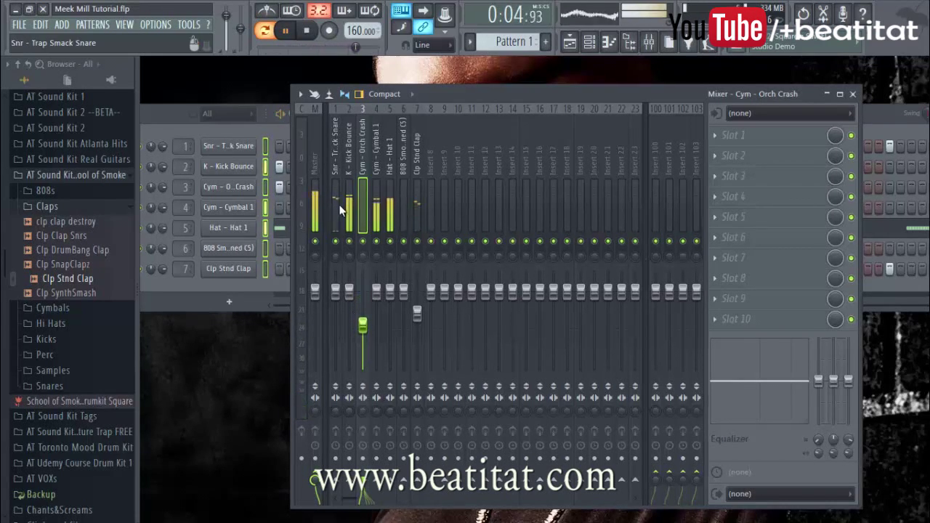
pyautogui.click(344, 208)
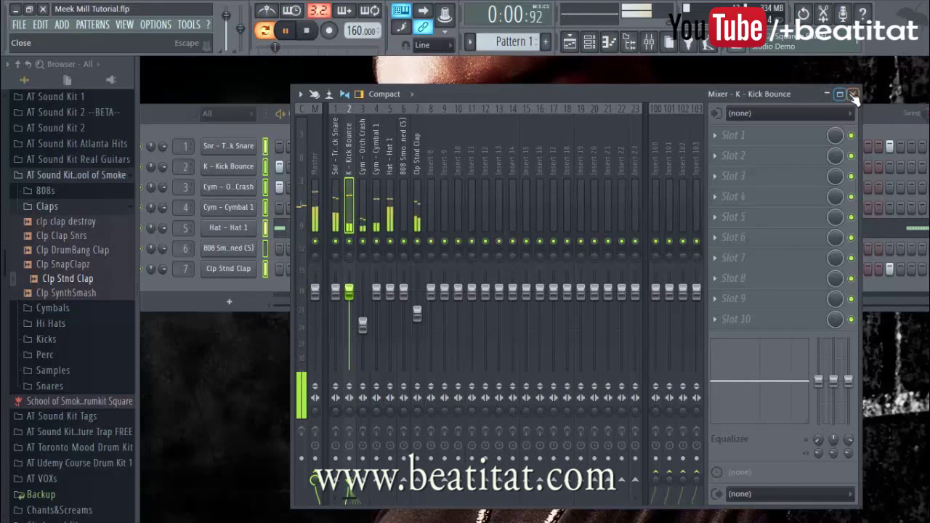
pyautogui.click(362, 324)
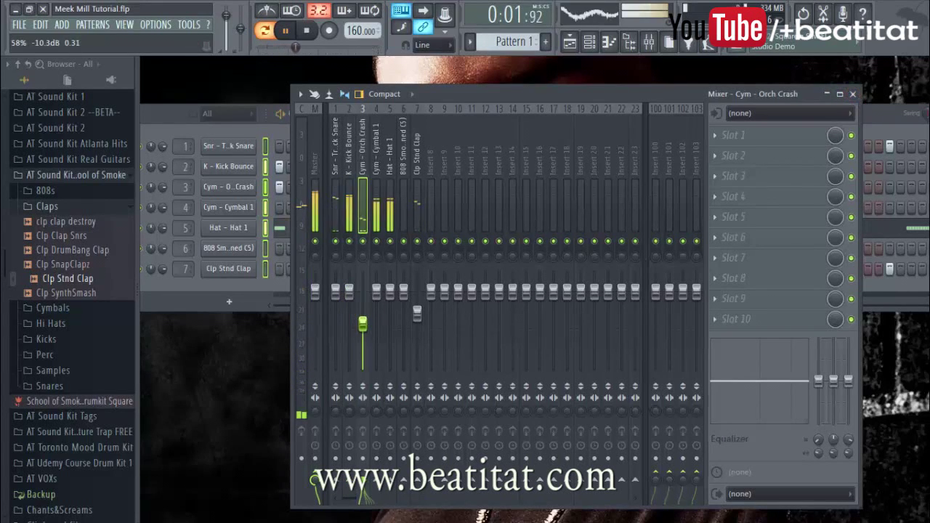
pyautogui.click(852, 93)
pyautogui.press('space')
# Step: Insert a new Sytrus synth channel above the Trap Smack Snare channel
pyautogui.click(228, 146)
pyautogui.rightClick(254, 144)
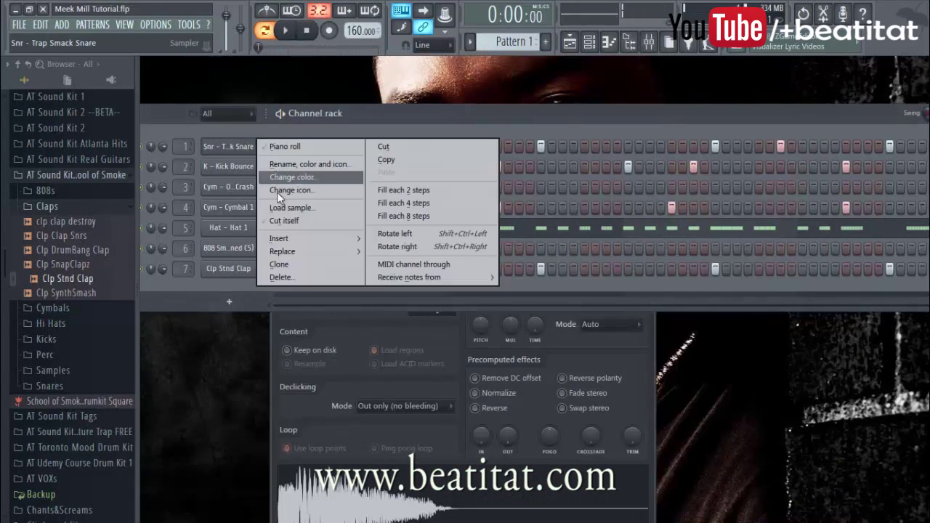
pyautogui.moveTo(280, 238)
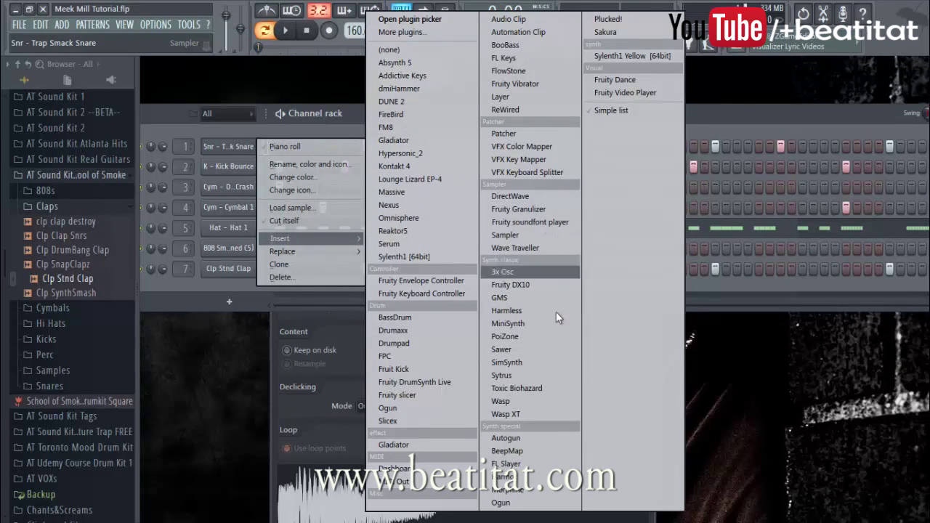
pyautogui.click(524, 376)
pyautogui.moveTo(404, 233); pyautogui.dragTo(404, 107)
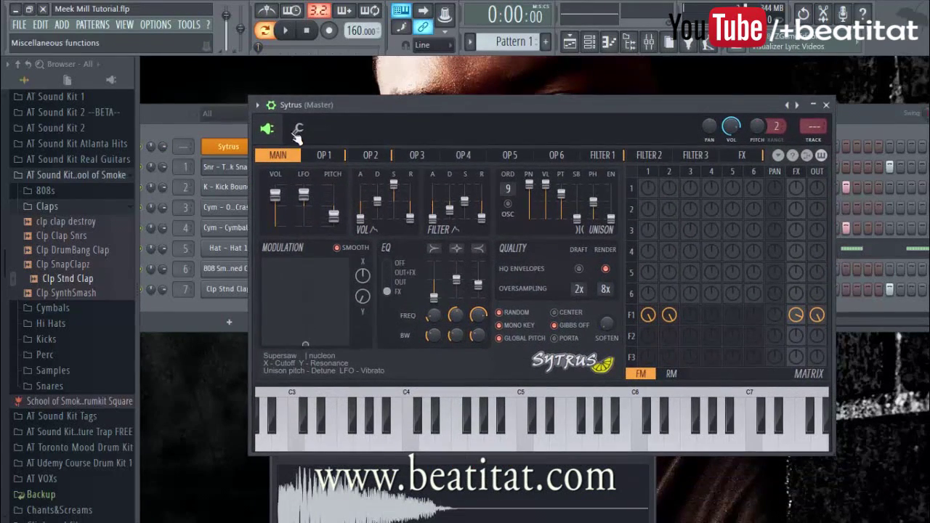
# Step: Load the Bellarina preset in Sytrus and audition the following bell presets, including Cavebell pad, Classic, Dream bell and Glass
pyautogui.click(258, 106)
pyautogui.moveTo(287, 144)
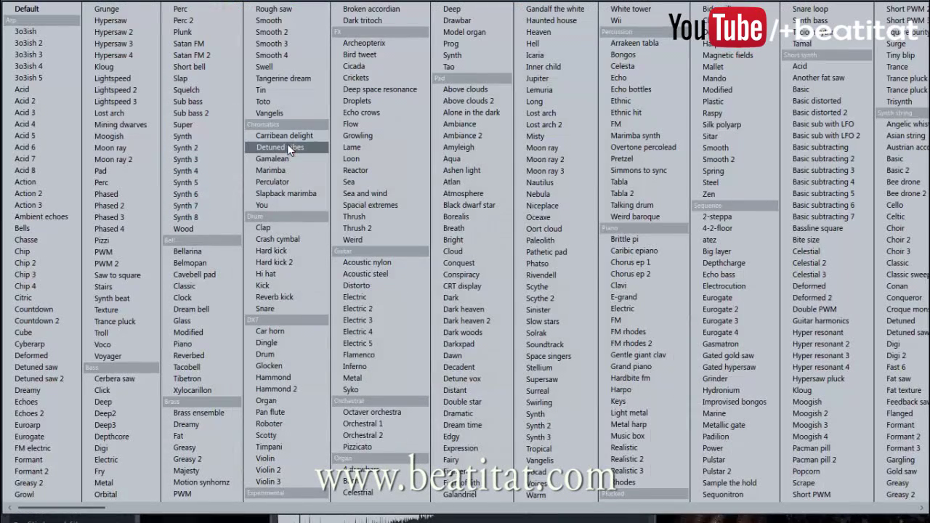
pyautogui.click(221, 253)
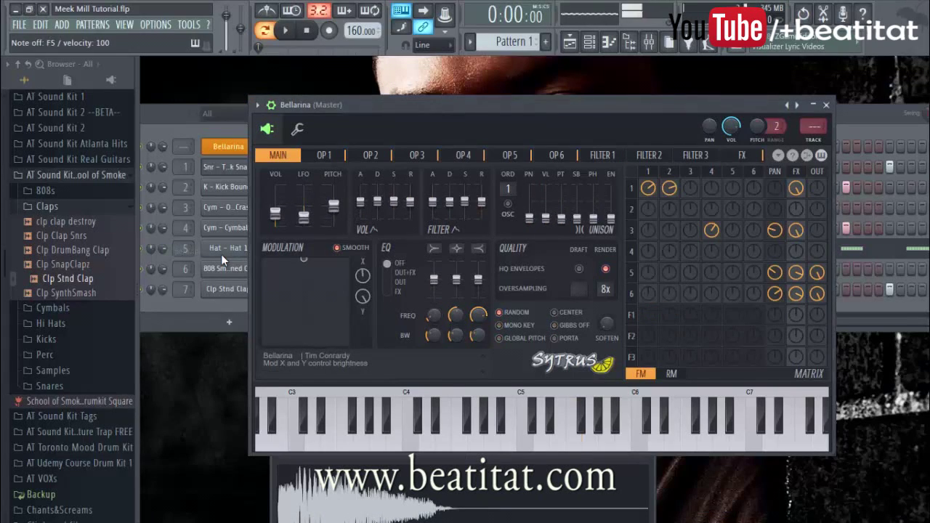
pyautogui.click(799, 109)
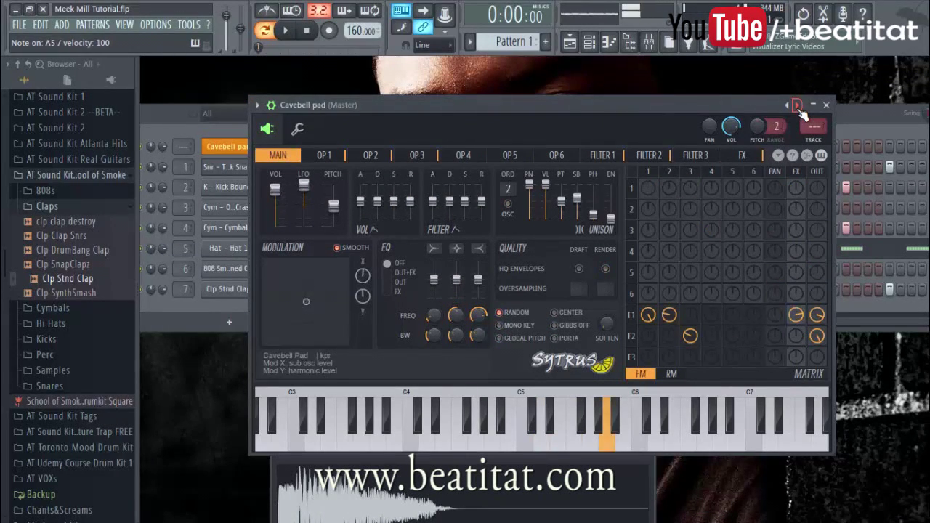
pyautogui.click(798, 107)
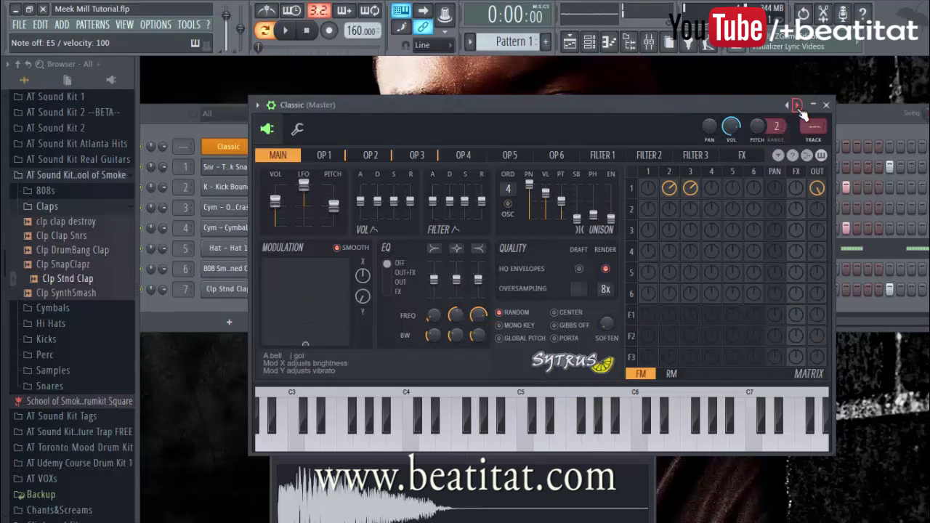
pyautogui.click(798, 107)
pyautogui.click(799, 107)
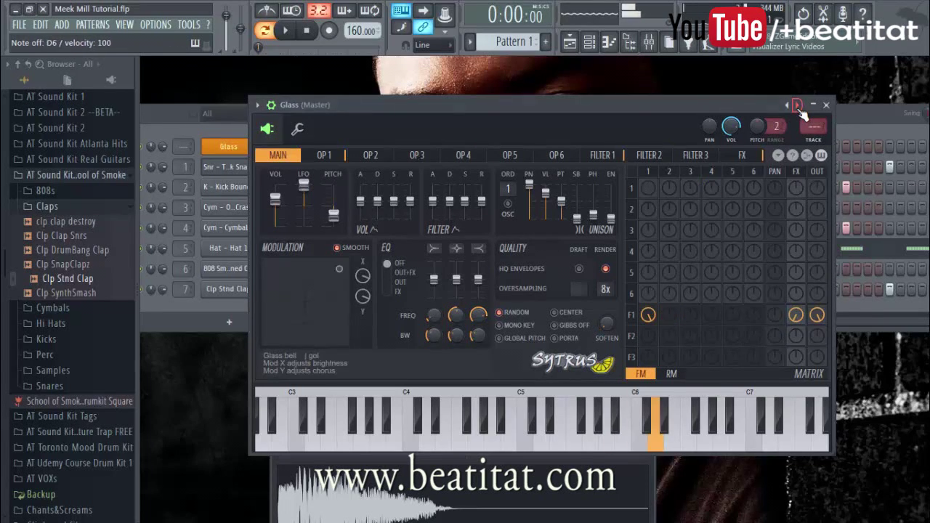
# Step: Open the Dream bell channel's piano roll and try a first note on G5 and on G6 at the start of bar 1
pyautogui.rightClick(231, 146)
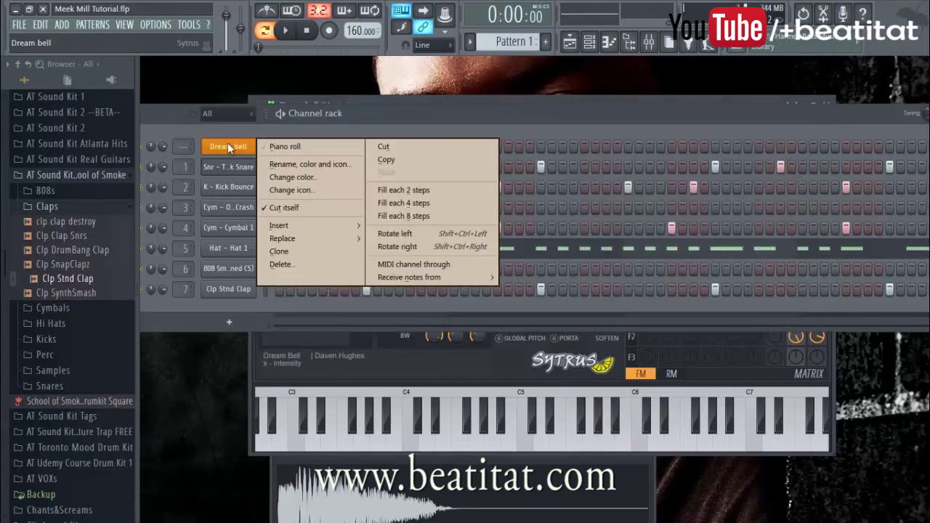
pyautogui.click(273, 147)
pyautogui.scroll(-1, 232, 169)
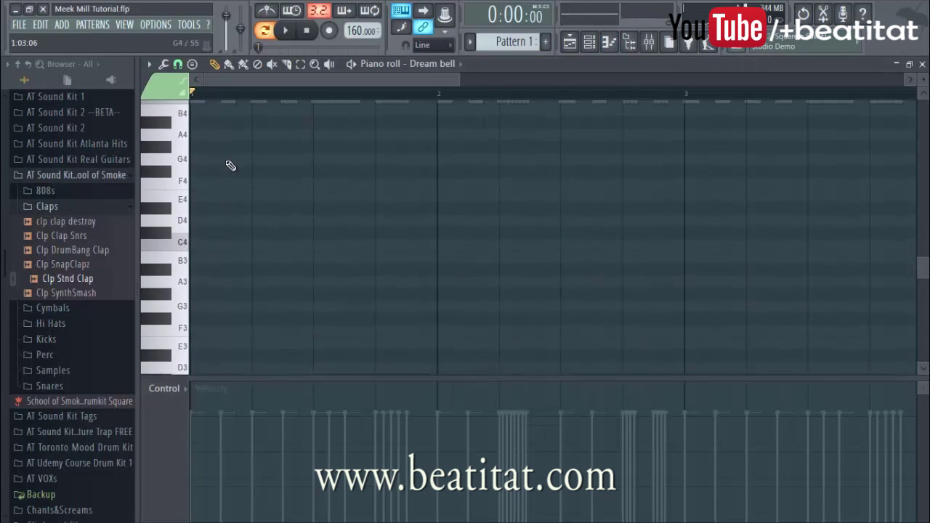
pyautogui.scroll(-3, 229, 166)
pyautogui.scroll(1, 225, 163)
pyautogui.scroll(1, 224, 153)
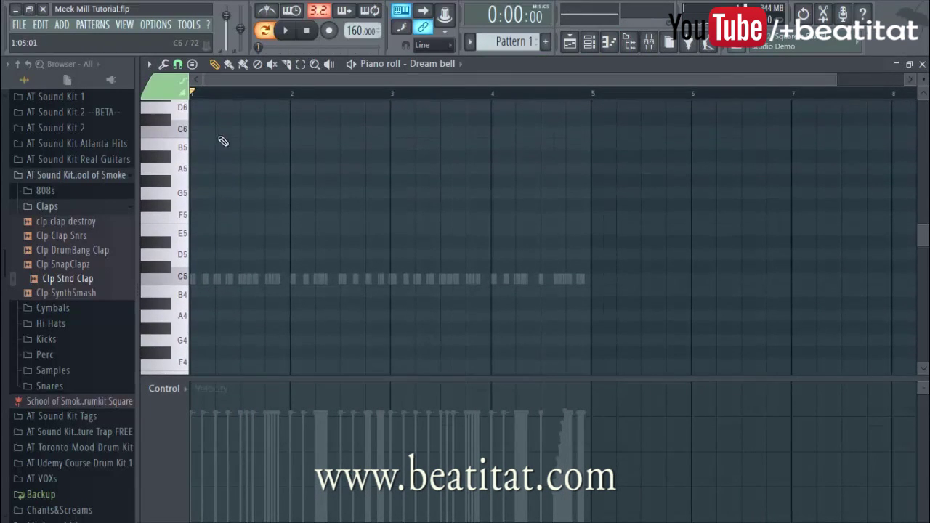
pyautogui.click(195, 191)
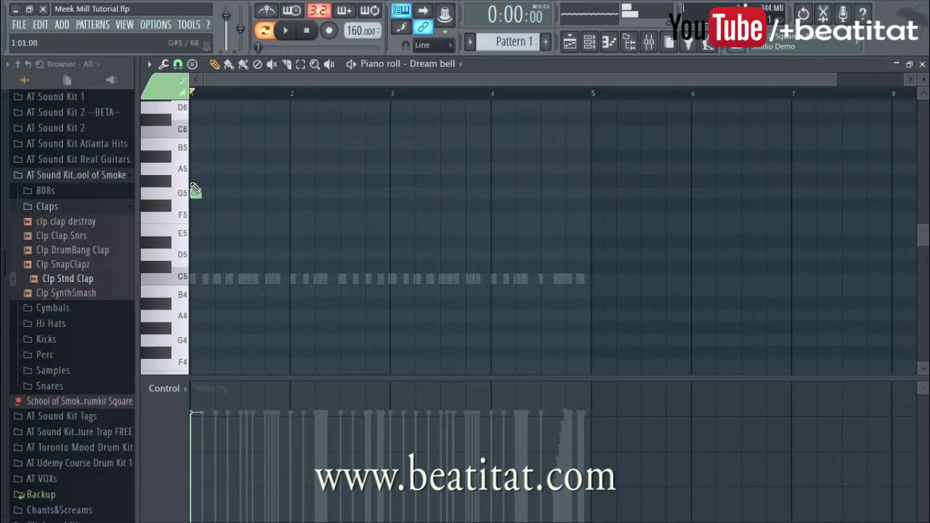
pyautogui.scroll(6, 218, 175)
pyautogui.click(196, 191)
pyautogui.press('space')
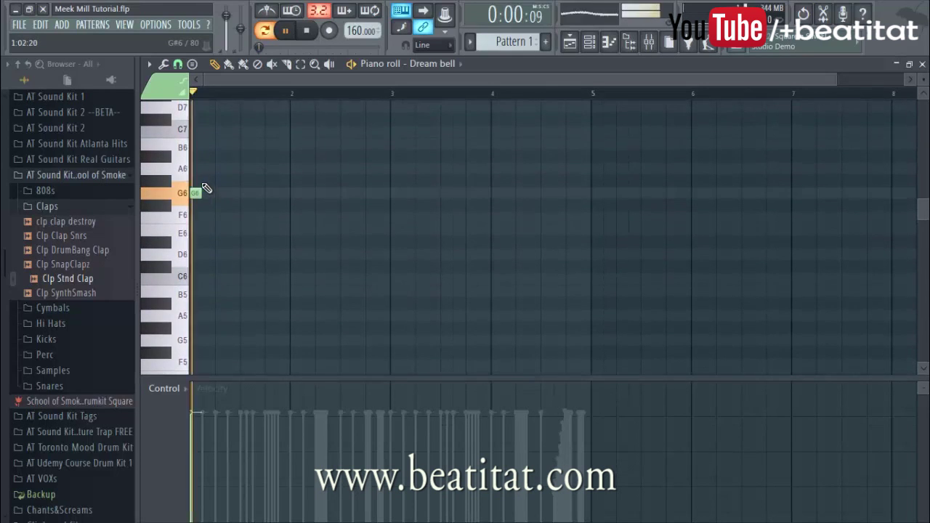
pyautogui.press('space')
# Step: Try a descending phrase in bar 1 of the Dream bell piano roll, beginning with A5 and G5
pyautogui.scroll(-5, 197, 213)
pyautogui.click(195, 207)
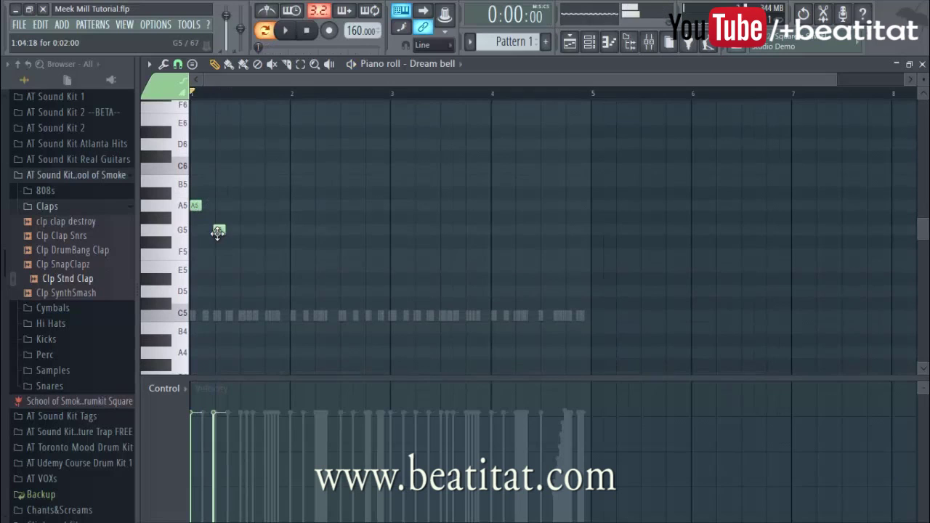
pyautogui.click(219, 255)
pyautogui.click(217, 291)
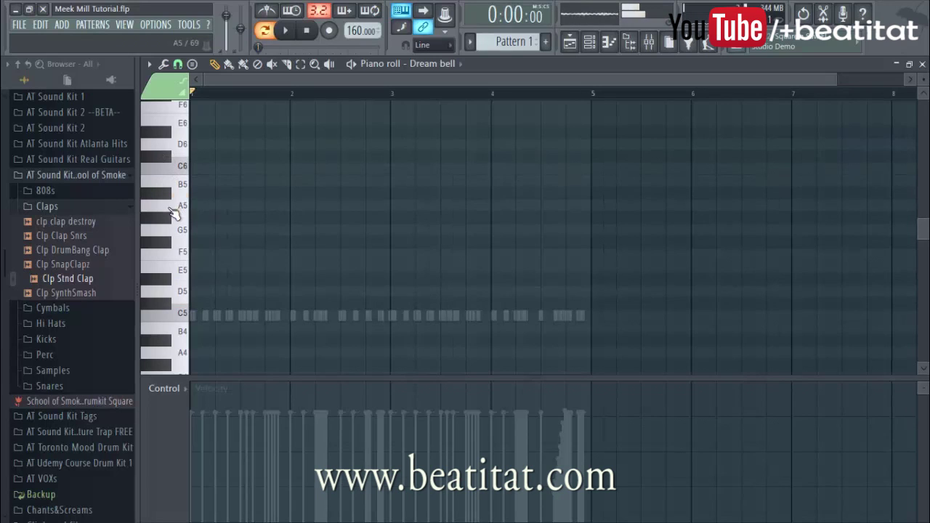
# Step: Try a three-note phrase of C#6, A#5 and A5 in bar 1 and play it with the drums
pyautogui.press('space')
pyautogui.press('space')
pyautogui.moveTo(233, 209); pyautogui.dragTo(232, 209)
pyautogui.press('space')
pyautogui.press('space')
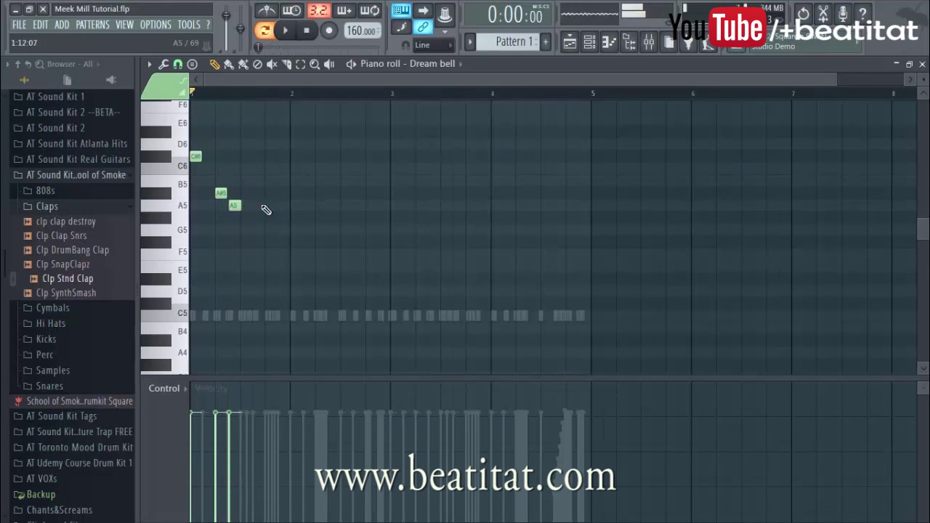
pyautogui.scroll(2, 234, 206)
pyautogui.moveTo(239, 207); pyautogui.dragTo(236, 207)
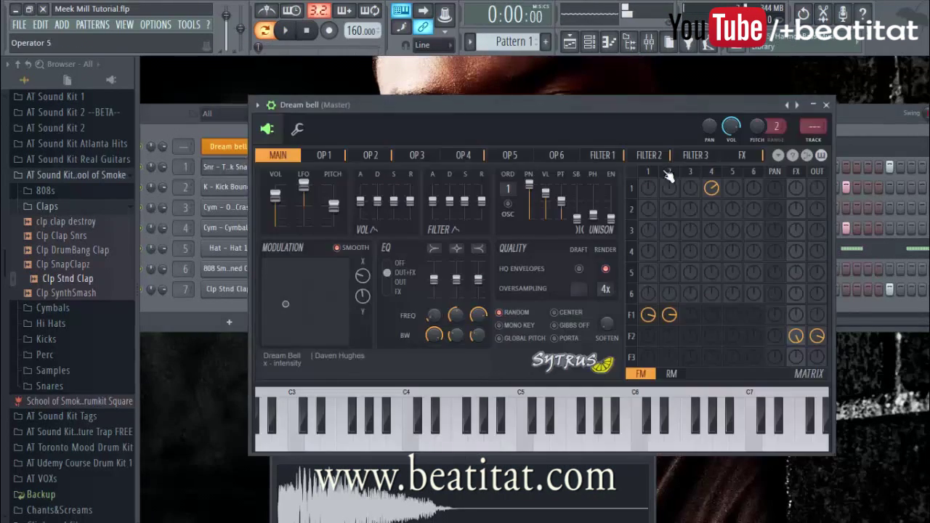
# Step: Audition the remaining Sytrus bell presets from Glass through Piano and Reverbed to Tacobell
pyautogui.click(802, 105)
pyautogui.press('space')
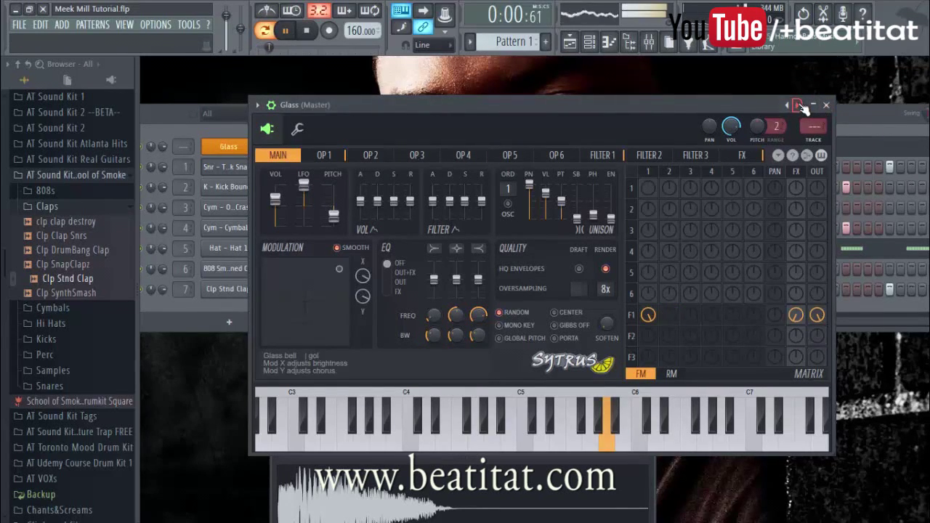
pyautogui.press('space')
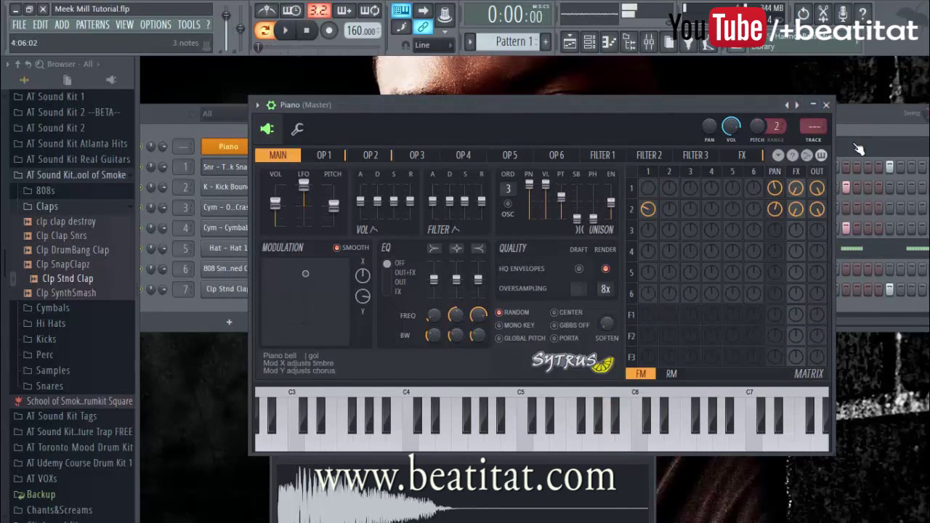
pyautogui.press('F7')
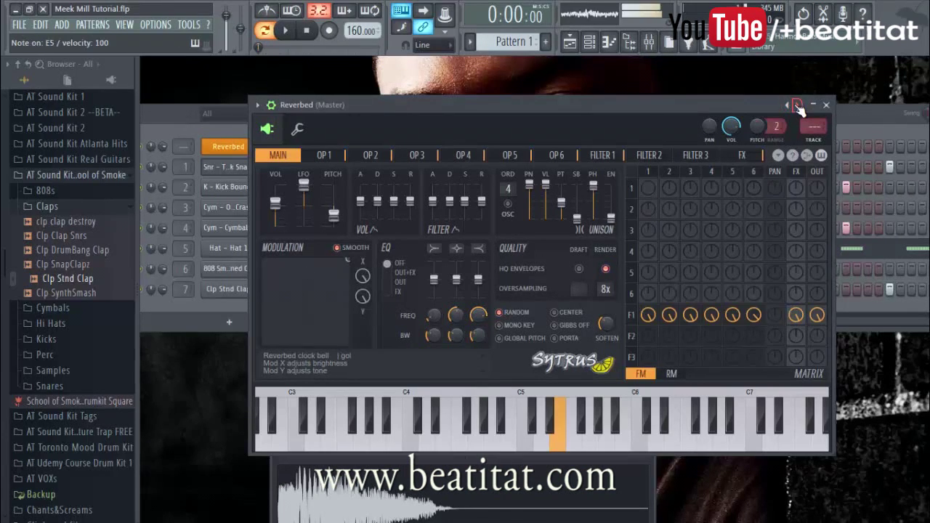
pyautogui.click(797, 106)
# Step: Load the Brass ensemble preset in Sytrus and audition it and the Dreamy brass with low test notes
pyautogui.click(257, 105)
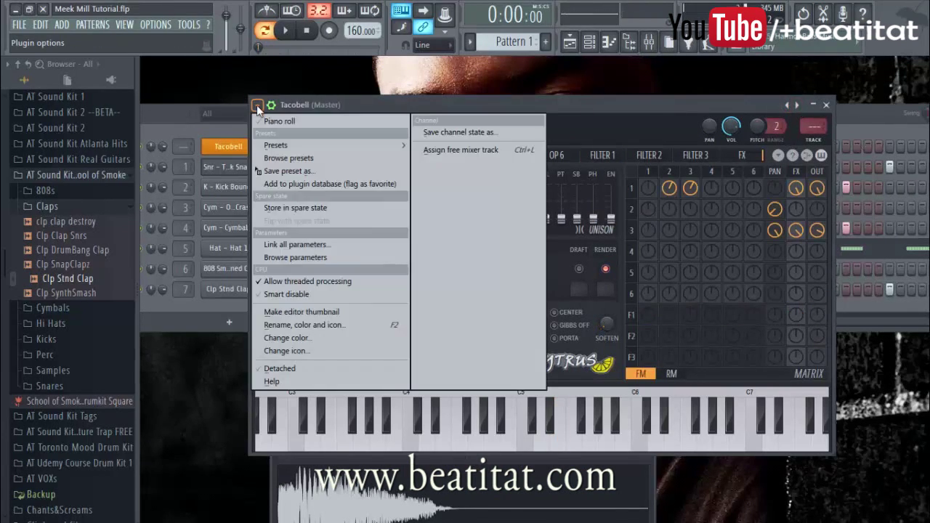
pyautogui.click(280, 148)
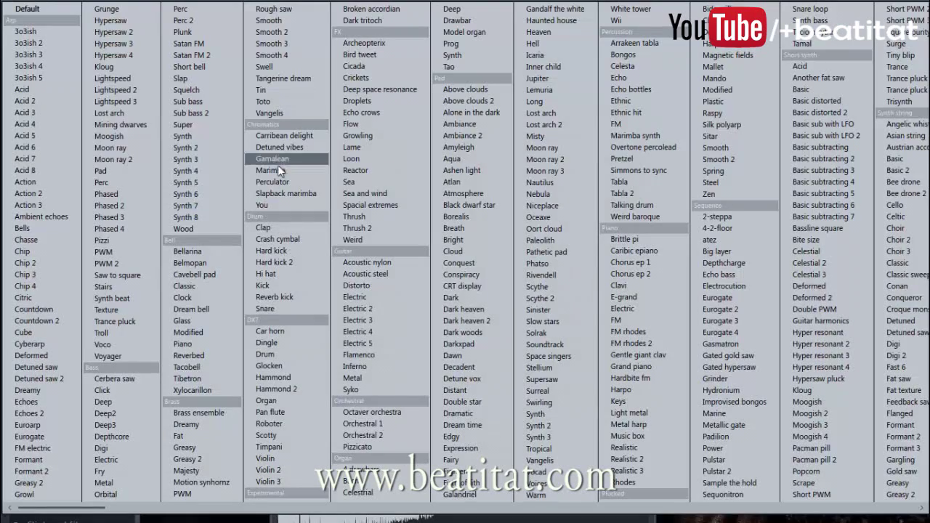
pyautogui.click(217, 414)
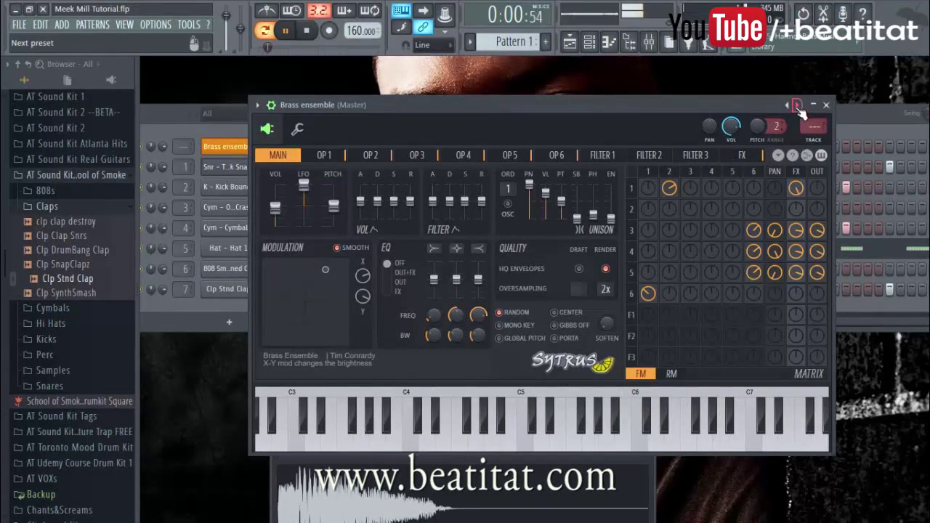
pyautogui.press('v')
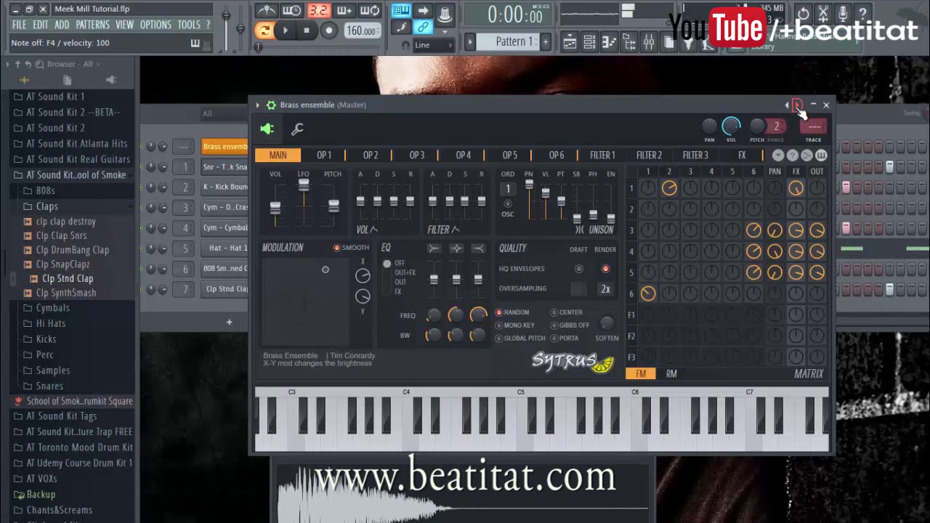
pyautogui.click(797, 109)
pyautogui.press('v')
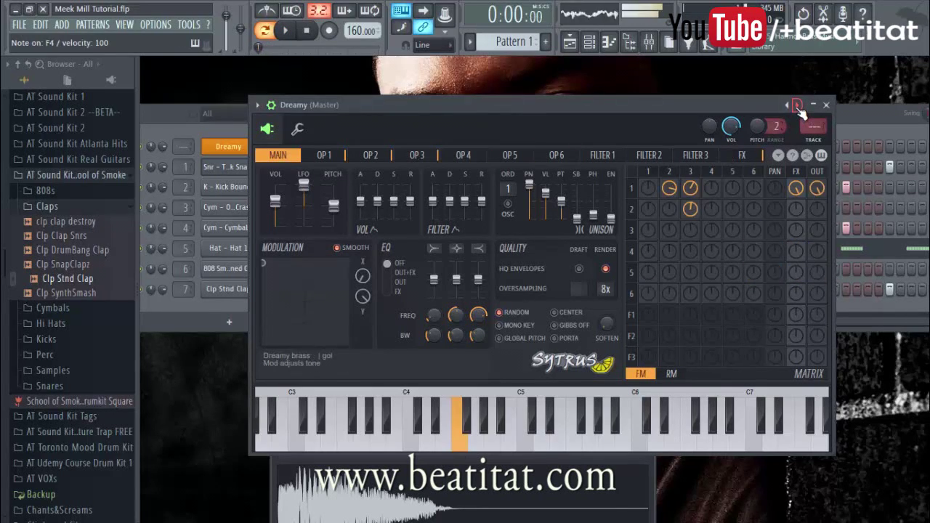
# Step: Audition the Sytrus brass presets that follow Dreamy, up to Majesty, playing test notes on each
pyautogui.click(798, 109)
pyautogui.press('v')
pyautogui.click(798, 108)
pyautogui.press('v')
pyautogui.press('x')
pyautogui.press('v')
pyautogui.press('v')
pyautogui.click(797, 108)
pyautogui.press('e')
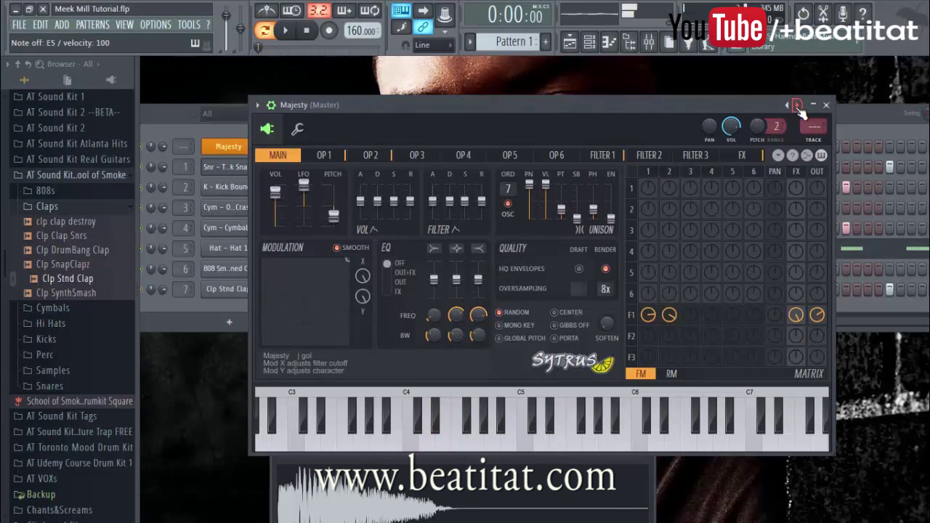
# Step: Play test notes on Majesty and audition the remaining brass presets up to Smooth
pyautogui.press('e')
pyautogui.click(798, 108)
pyautogui.press('w')
pyautogui.press('r')
pyautogui.click(798, 108)
pyautogui.press('r')
pyautogui.click(798, 108)
pyautogui.click(797, 108)
pyautogui.press('t')
pyautogui.press('r')
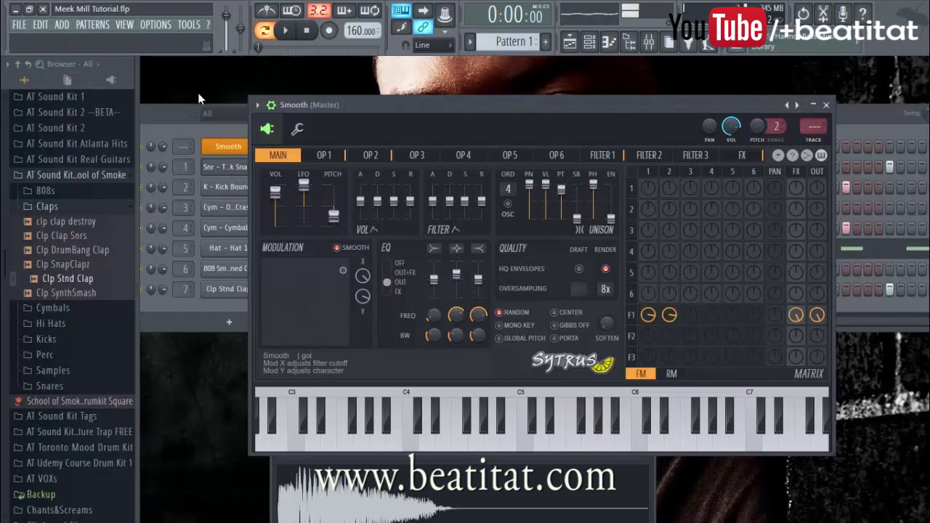
# Step: Load the Orchestral 1 preset in Sytrus and audition it and the following orchestral presets up to Pizzicato
pyautogui.click(258, 106)
pyautogui.moveTo(317, 143)
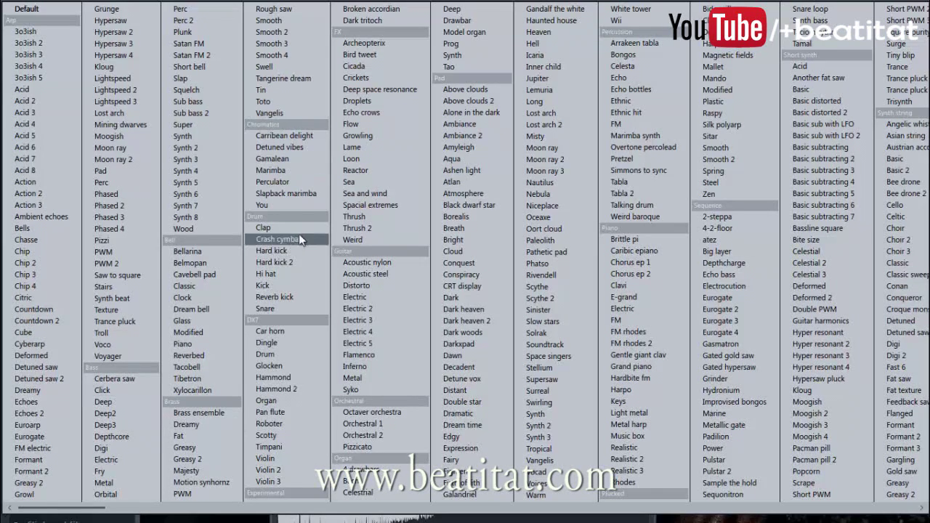
pyautogui.click(374, 428)
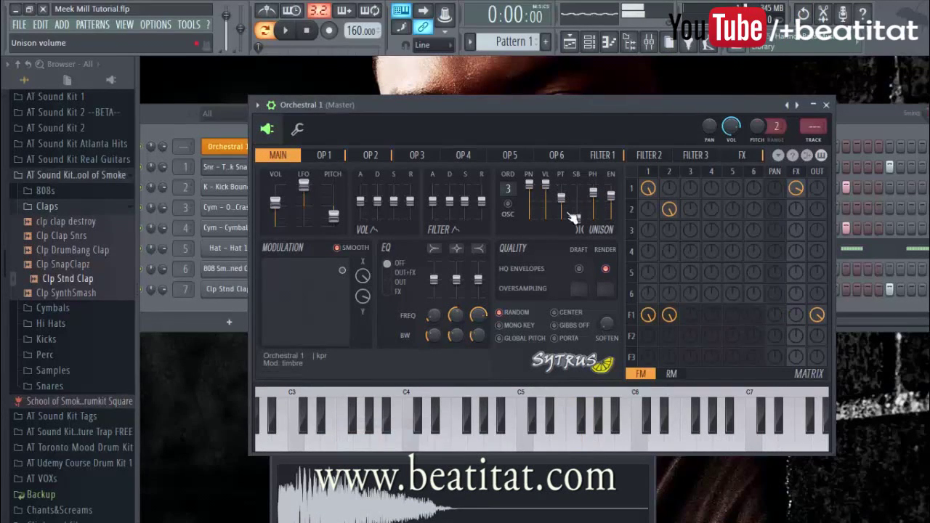
pyautogui.press('b')
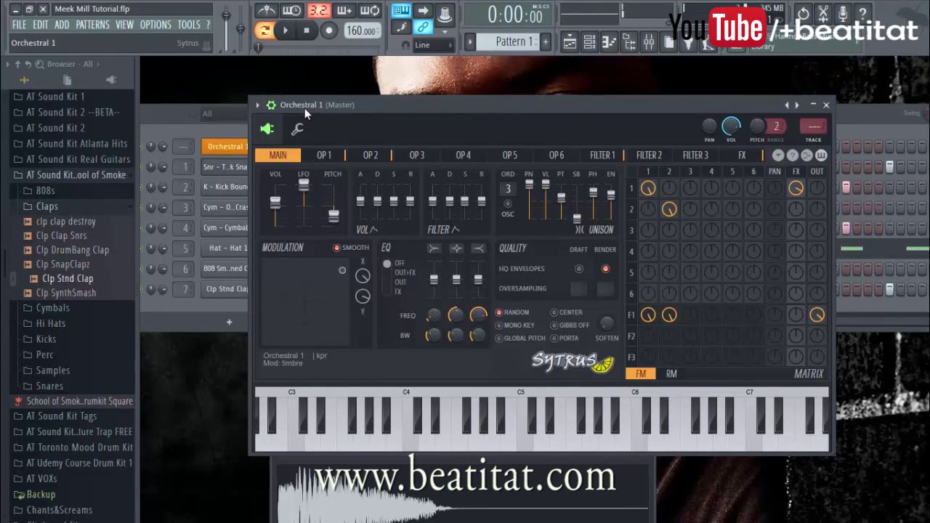
pyautogui.click(798, 105)
pyautogui.press('t')
pyautogui.press('b')
pyautogui.click(798, 105)
pyautogui.press('t')
pyautogui.press('r')
pyautogui.press('w')
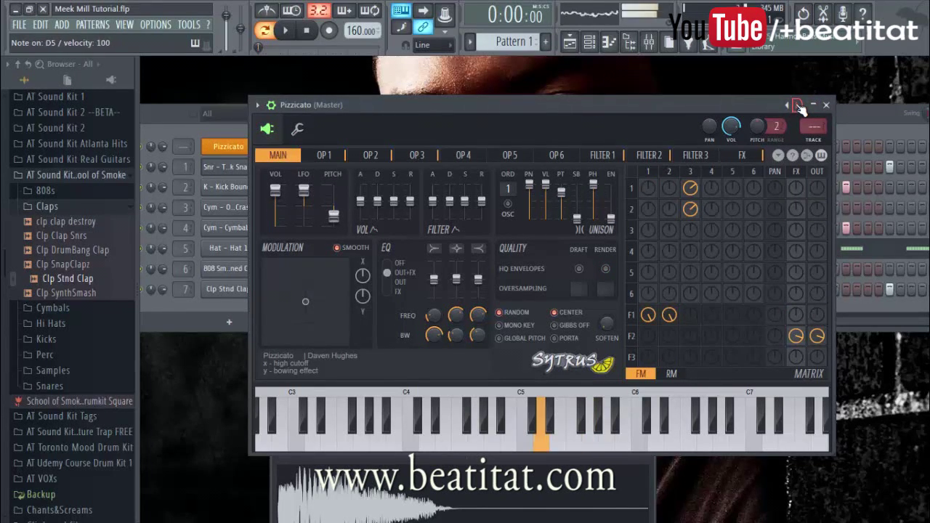
# Step: Replace the melody channel's instrument with Harmless and load its Bowl Like FG percussion preset
pyautogui.rightClick(251, 145)
pyautogui.moveTo(289, 233)
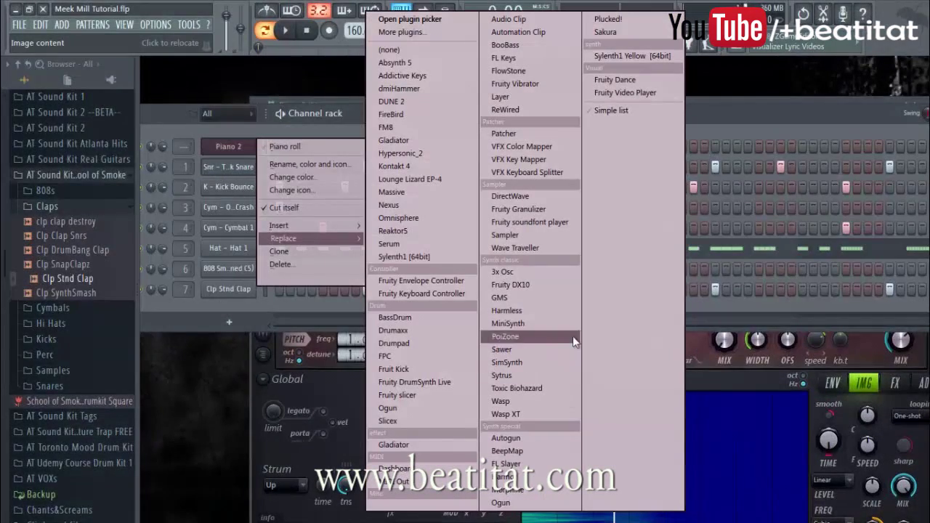
pyautogui.click(580, 311)
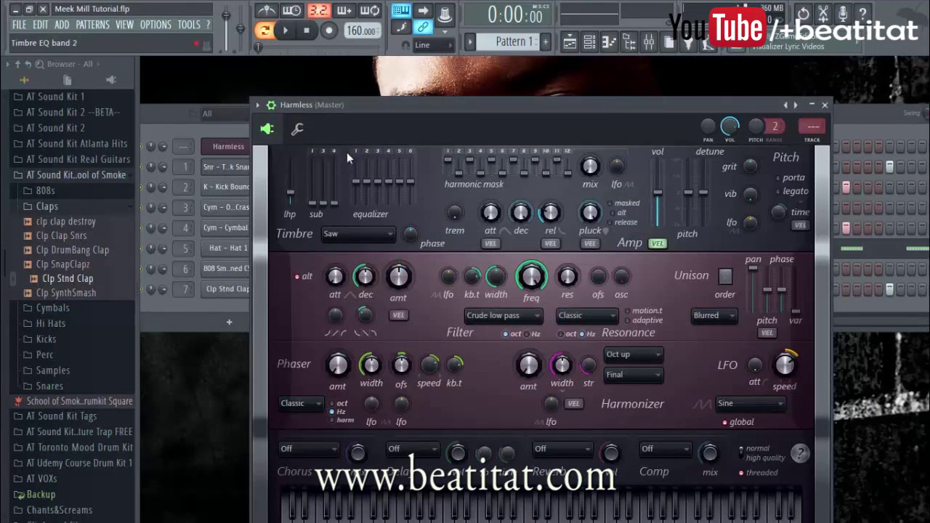
pyautogui.click(267, 106)
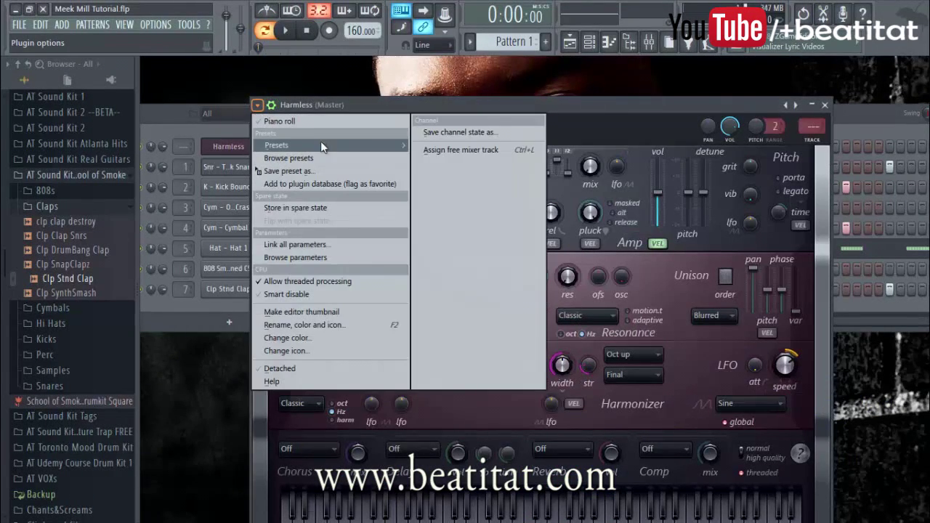
pyautogui.moveTo(320, 141)
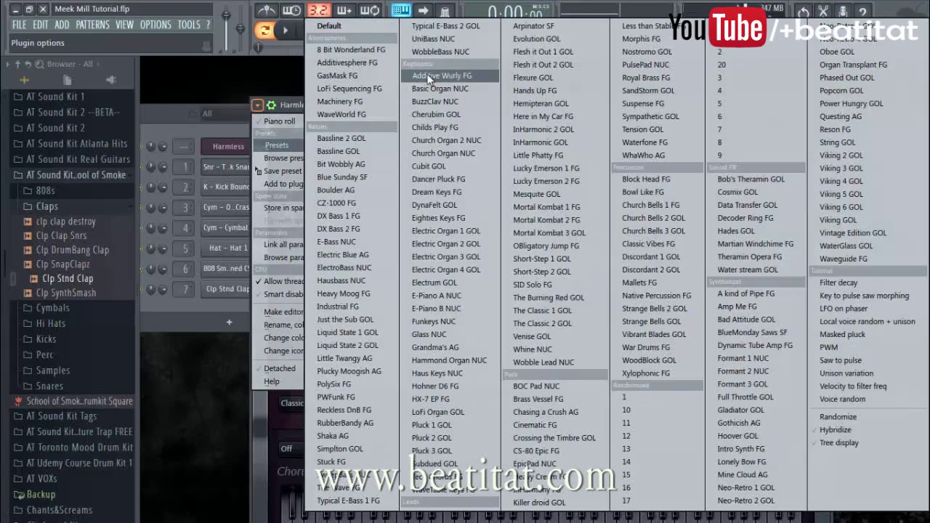
pyautogui.click(680, 188)
# Step: Audition the Harmless percussion presets after Bowl Like FG with test notes and stay on Strange Bells GOL
pyautogui.click(796, 106)
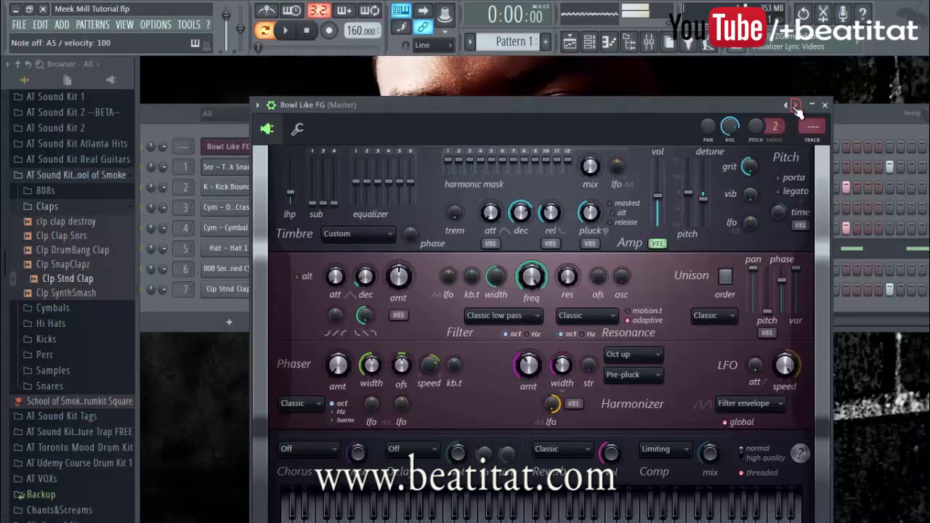
pyautogui.click(796, 106)
pyautogui.click(796, 106)
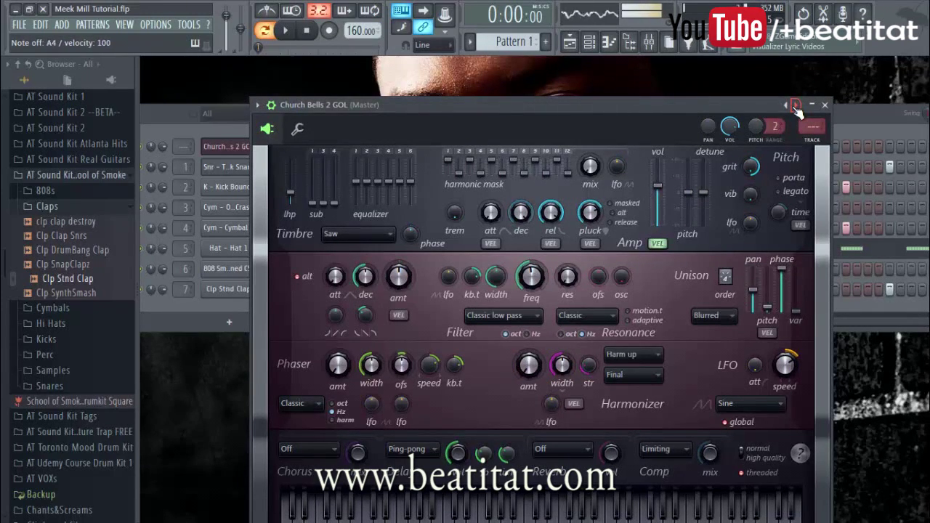
pyautogui.click(796, 106)
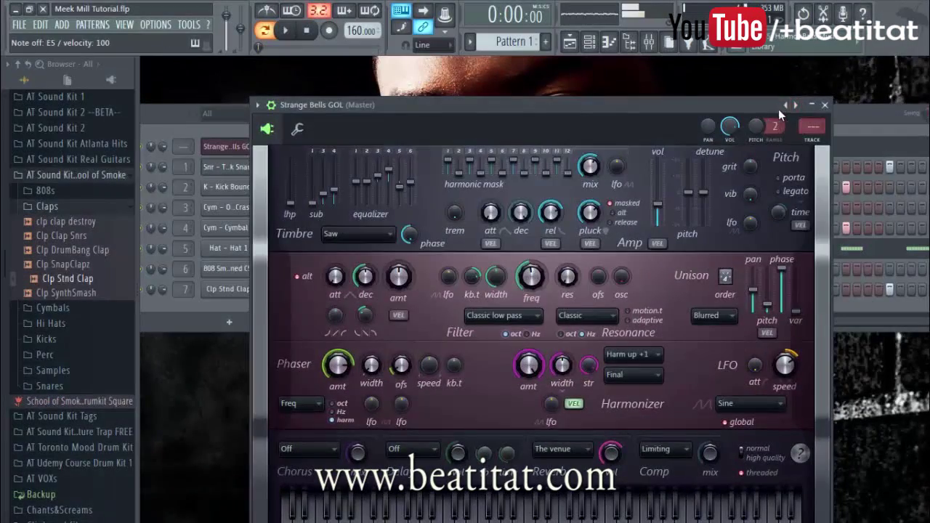
# Step: Open the piano roll of the Strange Bells GOL channel and delete the existing notes
pyautogui.click(856, 127)
pyautogui.click(843, 147)
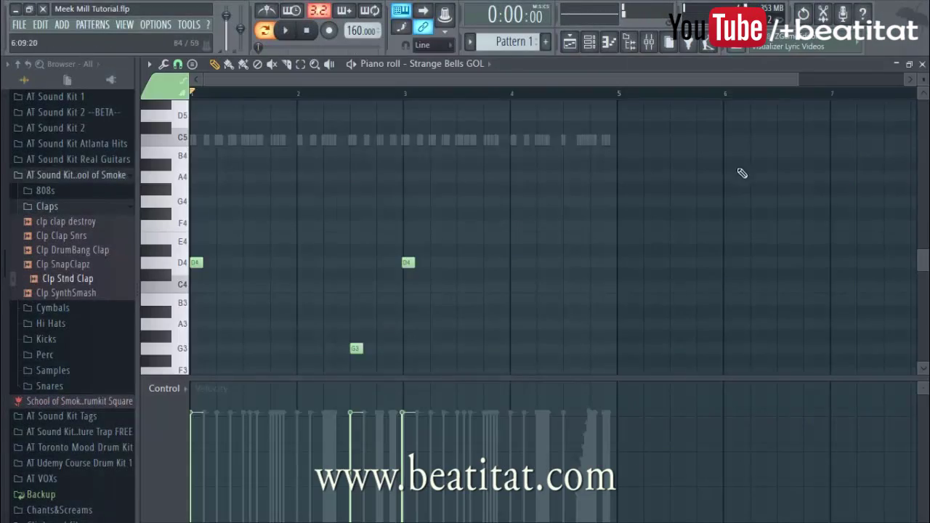
pyautogui.press('Delete')
# Step: Start the melody in bar 1 with short D5, D#5 and A5 notes on consecutive steps and play it back
pyautogui.scroll(5, 363, 297)
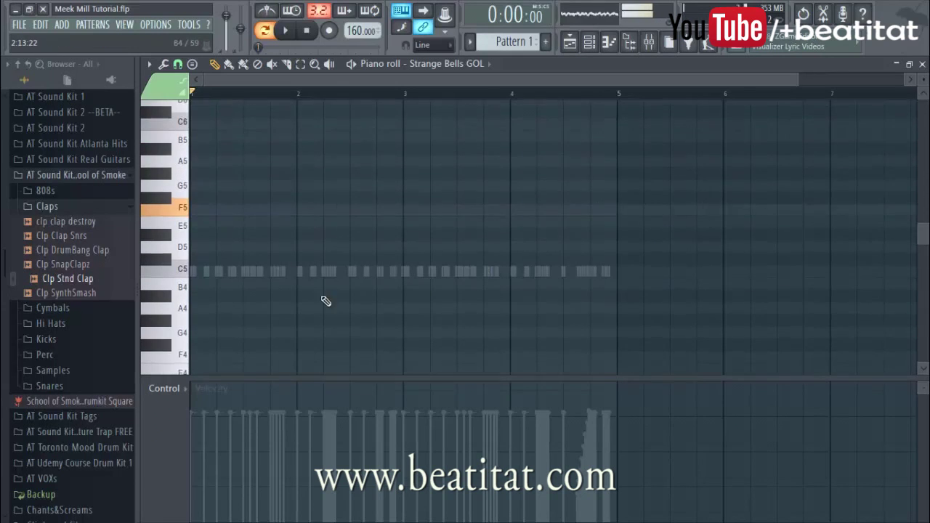
pyautogui.click(203, 248)
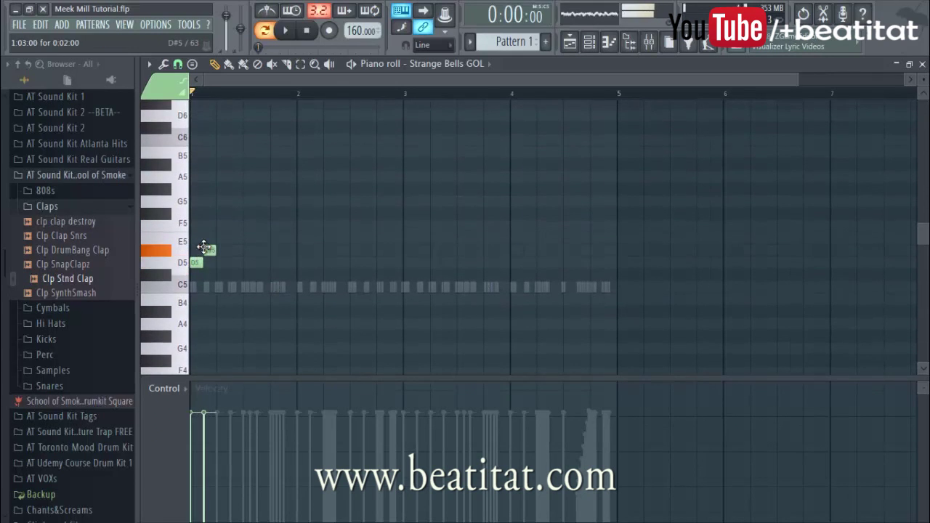
pyautogui.moveTo(208, 249)
pyautogui.mouseDown()
pyautogui.moveTo(221, 250)
pyautogui.moveTo(209, 251)
pyautogui.mouseUp()
pyautogui.click(216, 199)
pyautogui.moveTo(223, 202); pyautogui.dragTo(225, 181)
pyautogui.press('space')
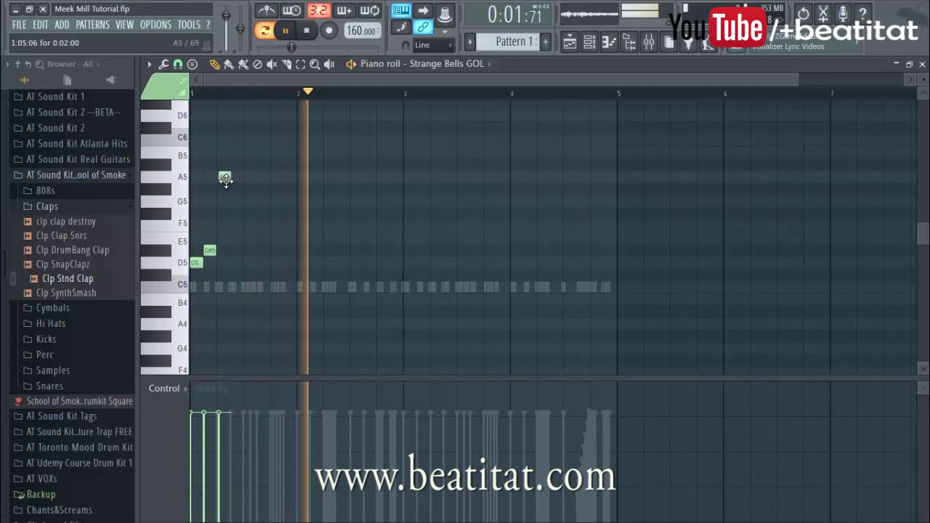
pyautogui.press('space')
# Step: Add an A#5 note on the third beat of bar 1 and an A5 on the fourth, checking by playback
pyautogui.press('space')
pyautogui.click(251, 165)
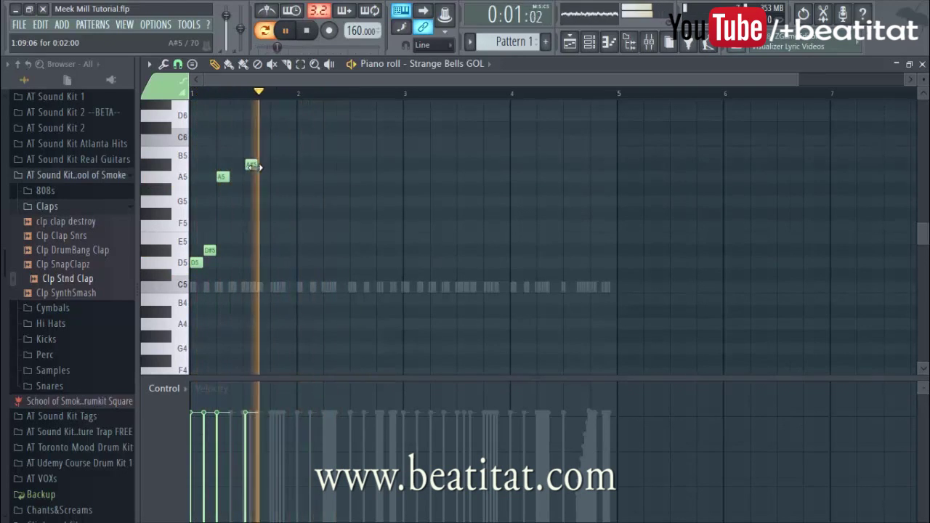
pyautogui.press('space')
pyautogui.click(275, 177)
pyautogui.press('space')
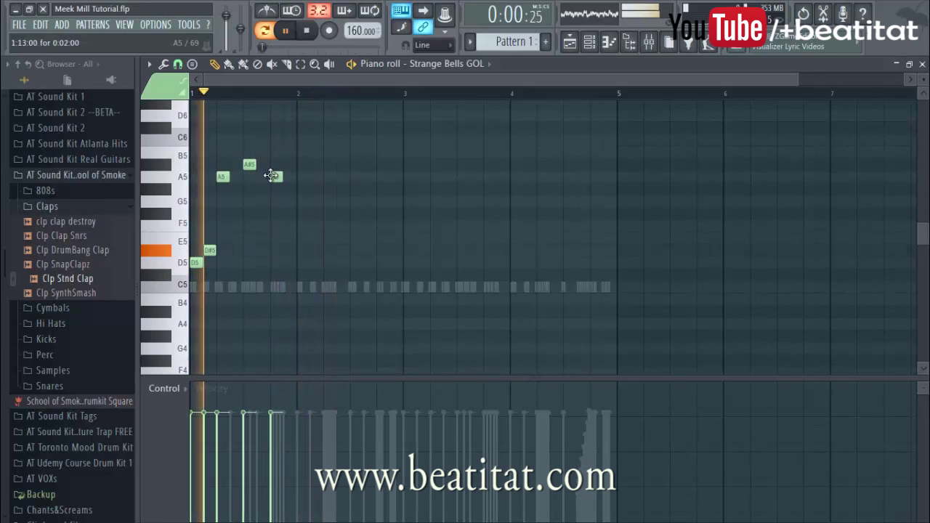
pyautogui.press('space')
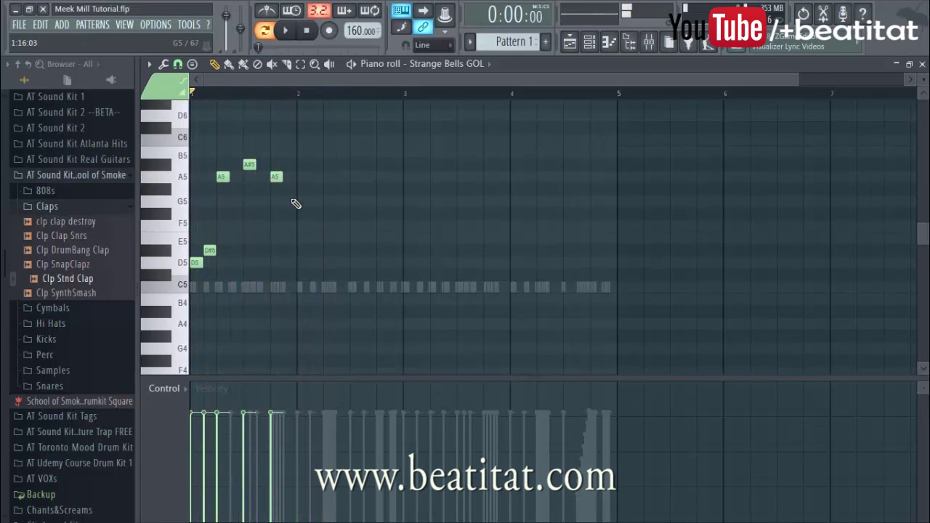
pyautogui.click(298, 227)
pyautogui.click(298, 214)
pyautogui.rightClick(299, 213)
pyautogui.click(303, 202)
pyautogui.rightClick(302, 202)
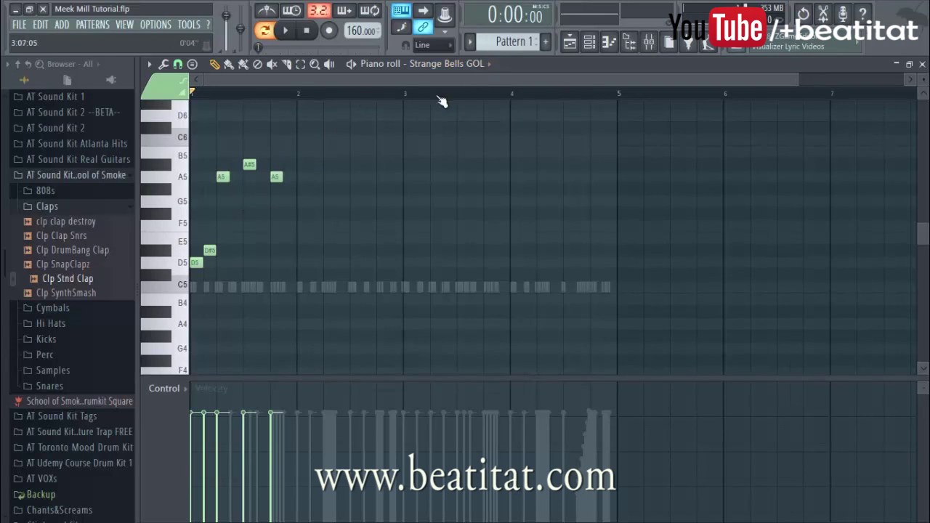
pyautogui.press('space')
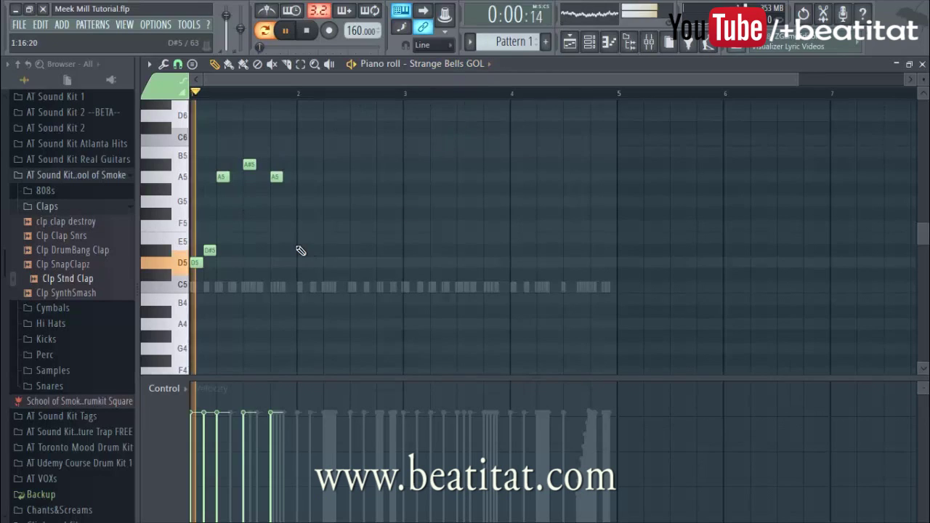
pyautogui.press('space')
pyautogui.click(290, 225)
pyautogui.moveTo(292, 225); pyautogui.dragTo(300, 224)
pyautogui.rightClick(302, 220)
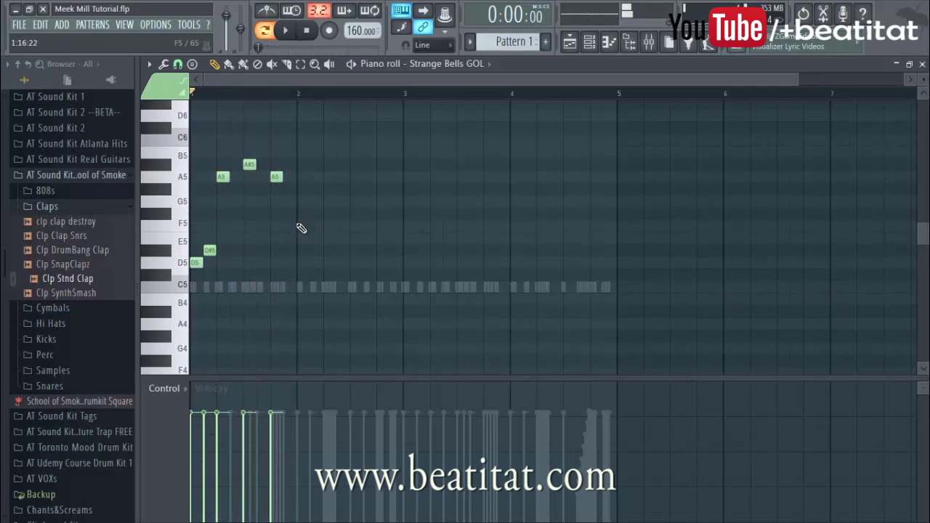
# Step: Add a D#5 note at the start of bar 2 and a D5 midway through it, and copy the phrase to bars 3 and 4
pyautogui.press('space')
pyautogui.click(301, 201)
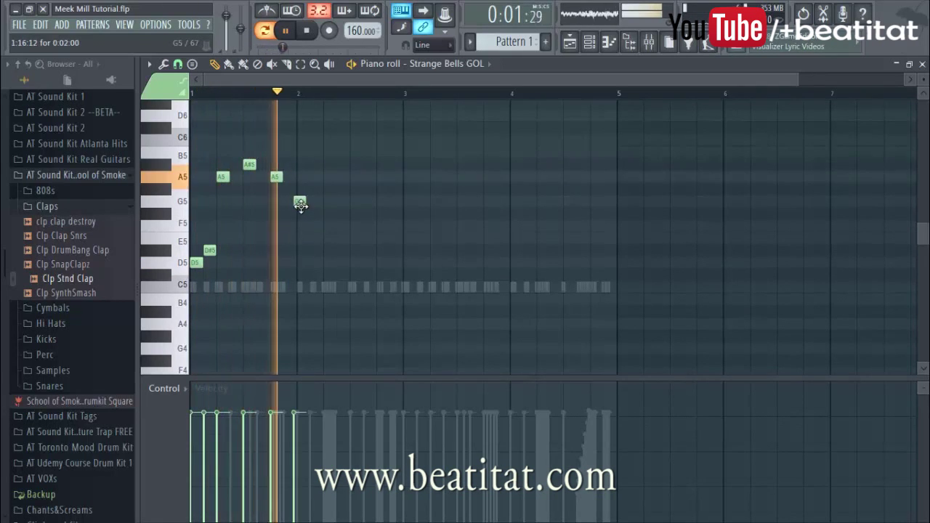
pyautogui.moveTo(305, 201); pyautogui.dragTo(305, 252)
pyautogui.press('space')
pyautogui.press('space')
pyautogui.click(352, 263)
pyautogui.press('space')
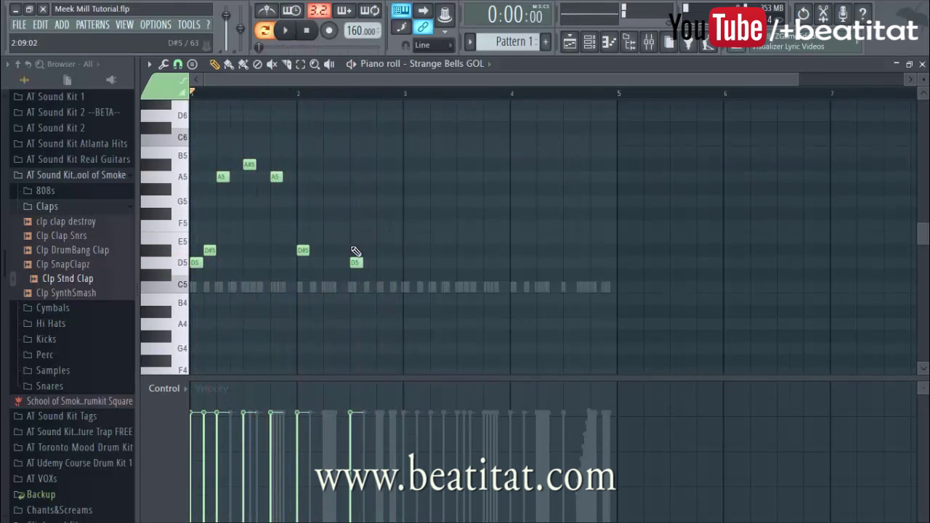
pyautogui.hotkey('ctrl', 'a')
pyautogui.moveTo(195, 263); pyautogui.dragTo(413, 258)
# Step: Try the whole melody an octave lower, then raise it to one octave above its drawn pitch and play it back
pyautogui.hotkey('ctrl', 'a')
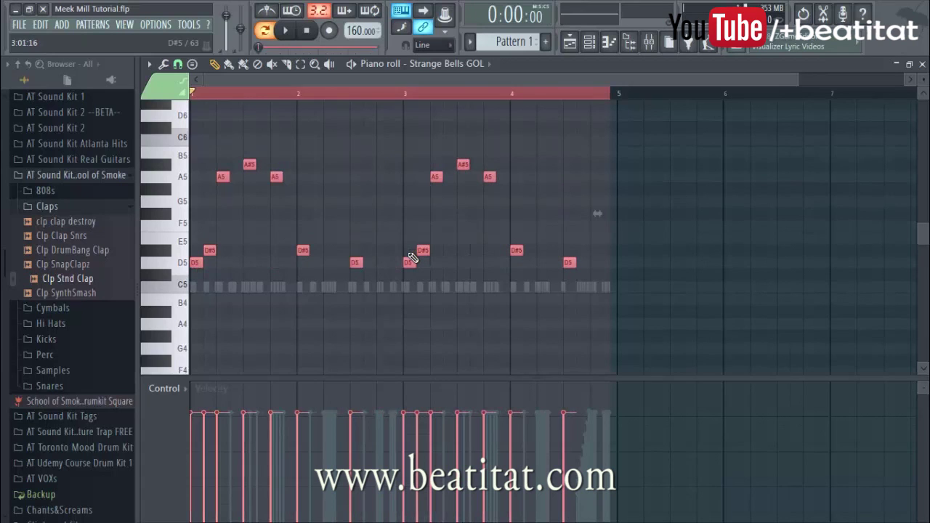
pyautogui.hotkey('ctrl', 'Down')
pyautogui.press('space')
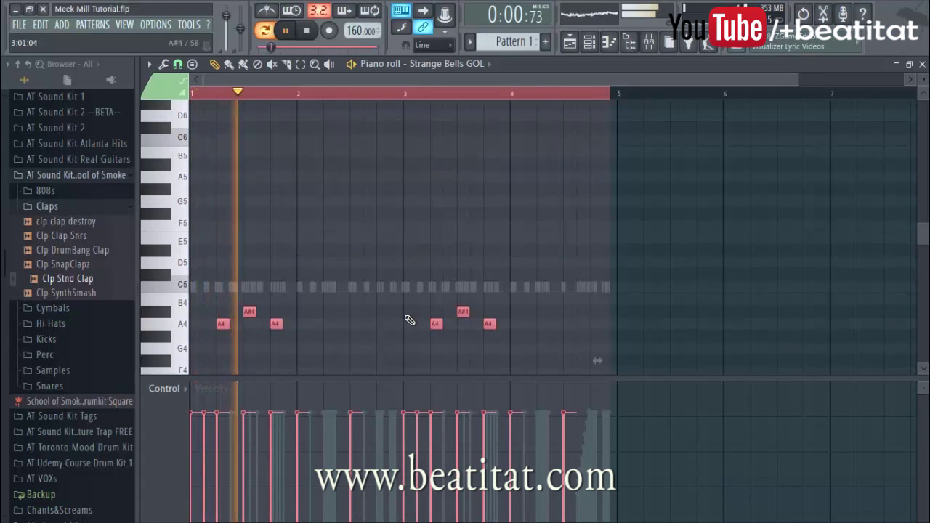
pyautogui.hotkey('ctrl', 'Up')
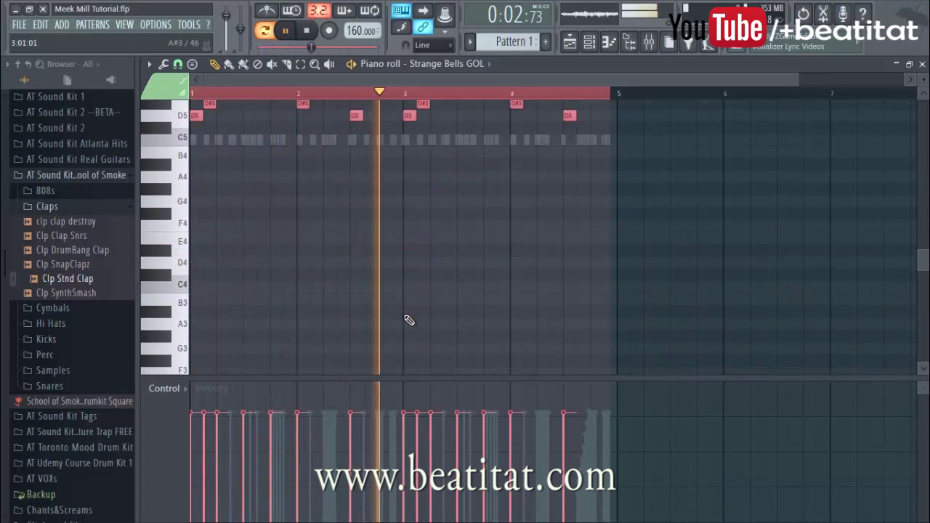
pyautogui.hotkey('ctrl', 'Up')
pyautogui.press('space')
pyautogui.press('space')
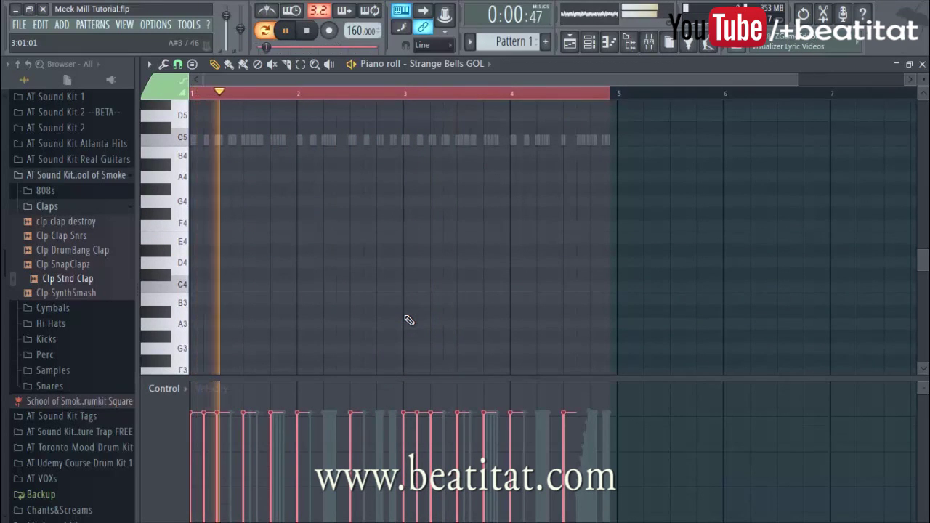
# Step: Bring the whole Strange Bells GOL synth into view and adjust its Harmonizer amount while the pattern plays
pyautogui.press('F7')
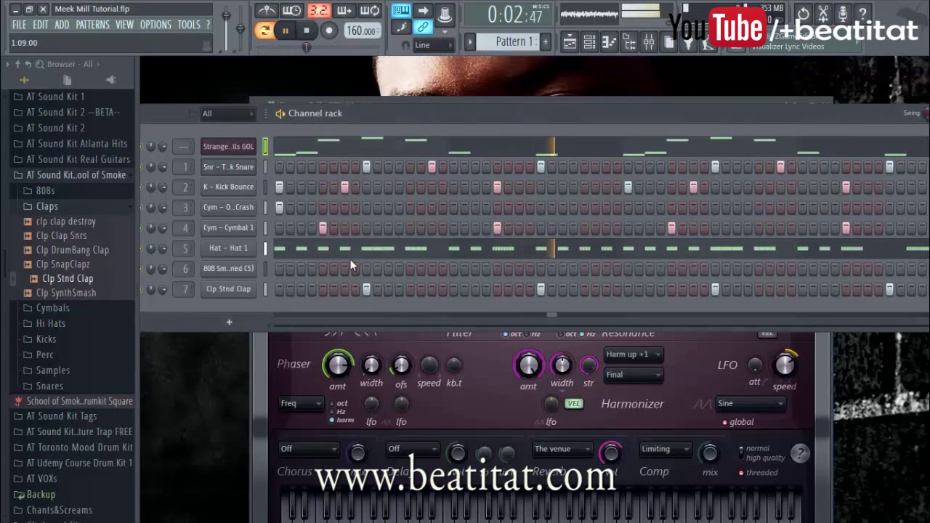
pyautogui.click(229, 146)
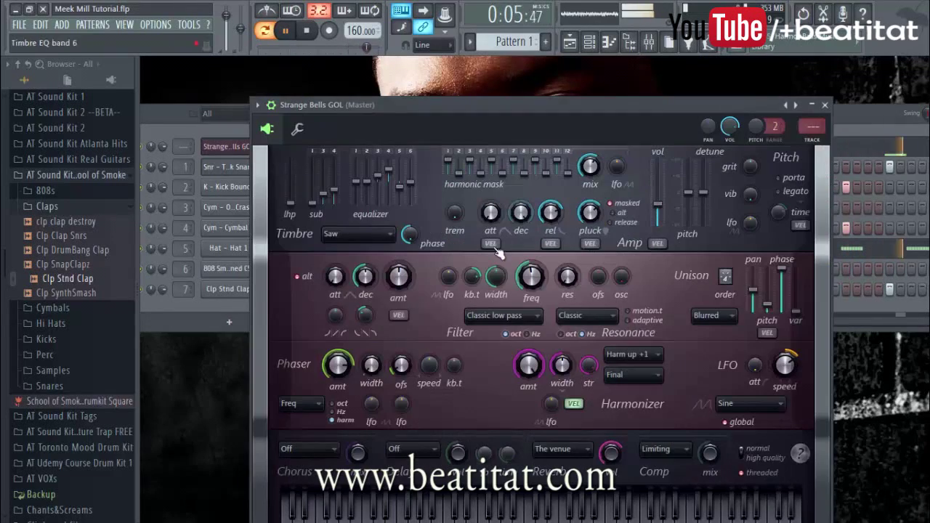
pyautogui.click(824, 105)
pyautogui.click(228, 146)
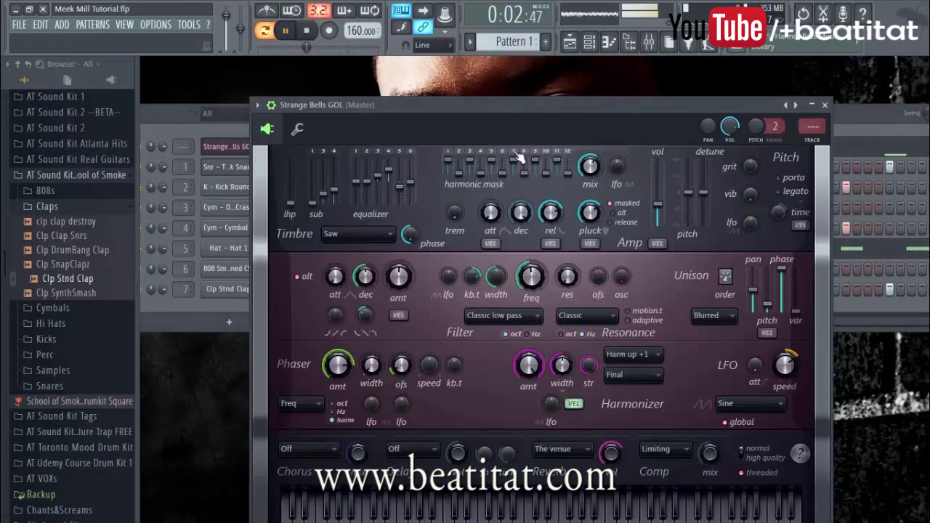
pyautogui.moveTo(598, 108); pyautogui.dragTo(578, 55)
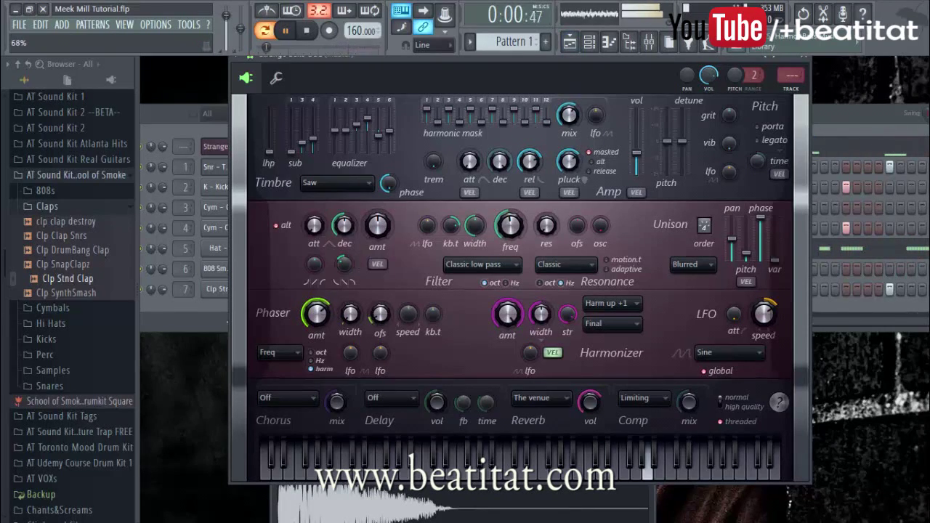
pyautogui.click(506, 322)
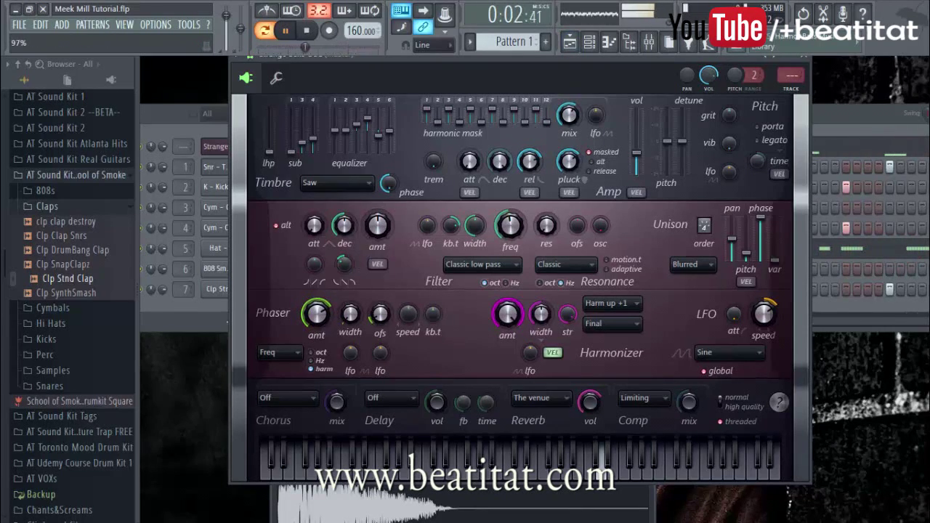
pyautogui.moveTo(506, 322); pyautogui.dragTo(507, 328)
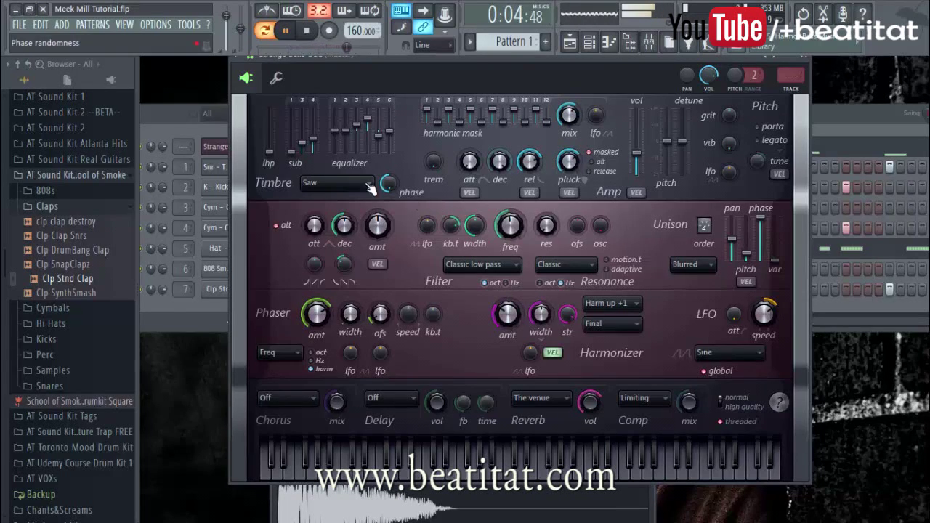
pyautogui.moveTo(514, 314); pyautogui.dragTo(514, 305)
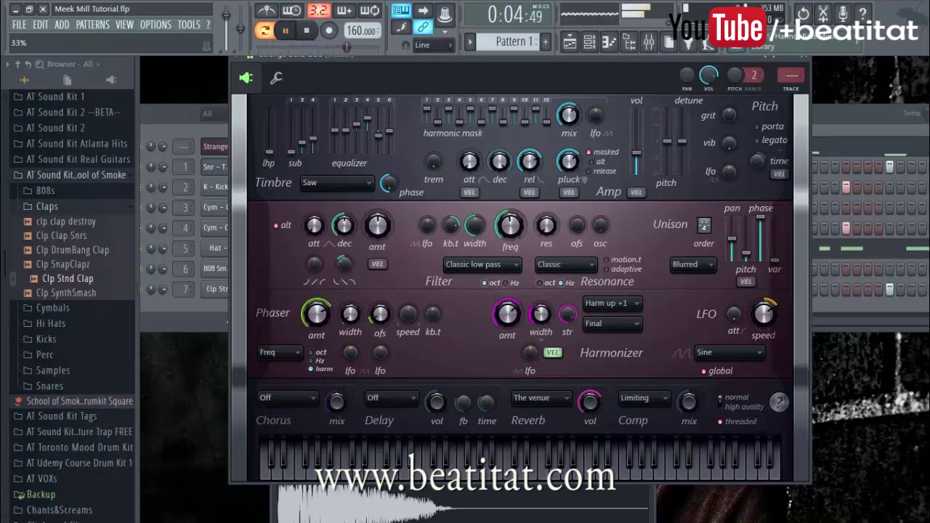
pyautogui.moveTo(507, 314); pyautogui.dragTo(507, 308)
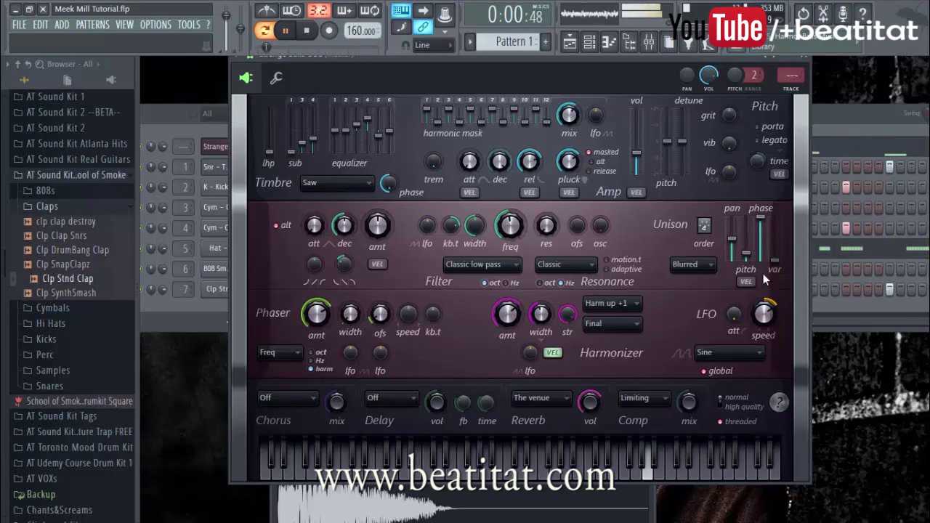
# Step: Route Strange Bells GOL to a free mixer track and lower that track's level to -5.3 dB
pyautogui.rightClick(790, 75)
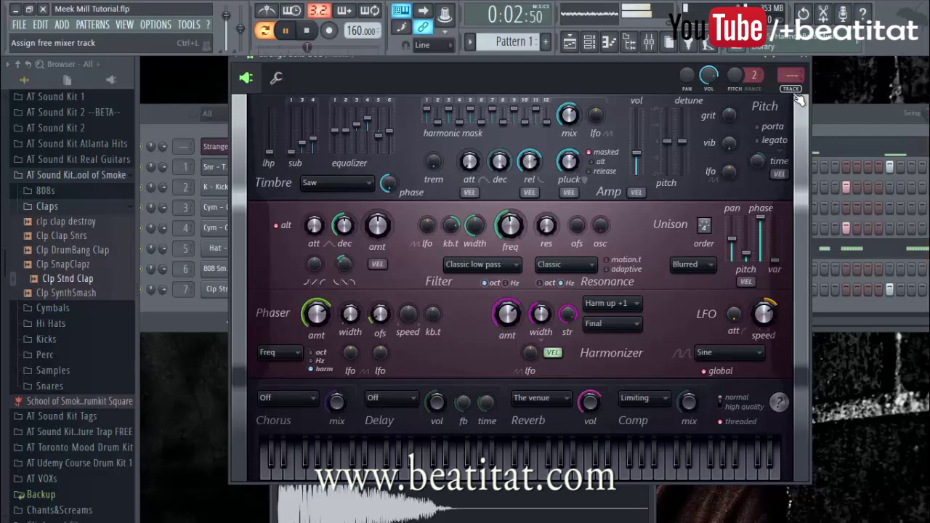
pyautogui.click(792, 95)
pyautogui.moveTo(431, 292); pyautogui.dragTo(431, 309)
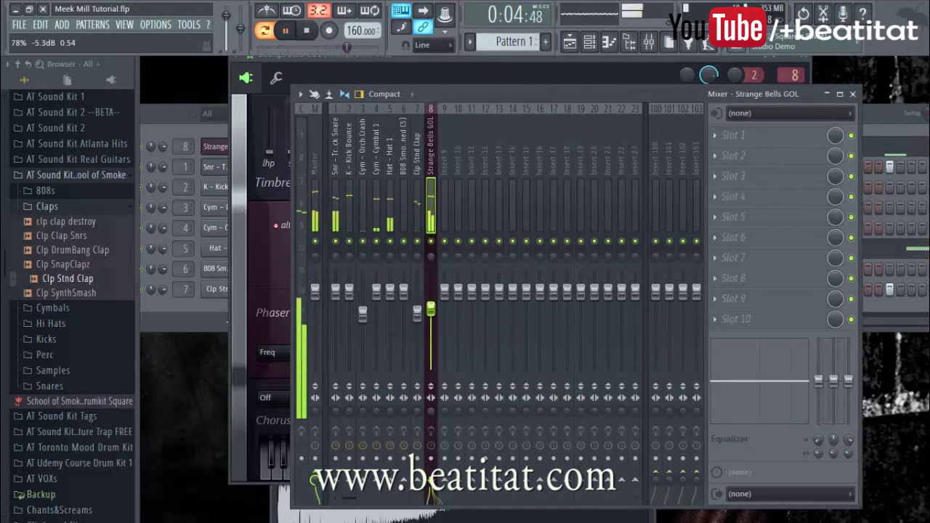
# Step: Insert an FL Keys channel above Strange Bells GOL and stop the pattern playback
pyautogui.rightClick(217, 146)
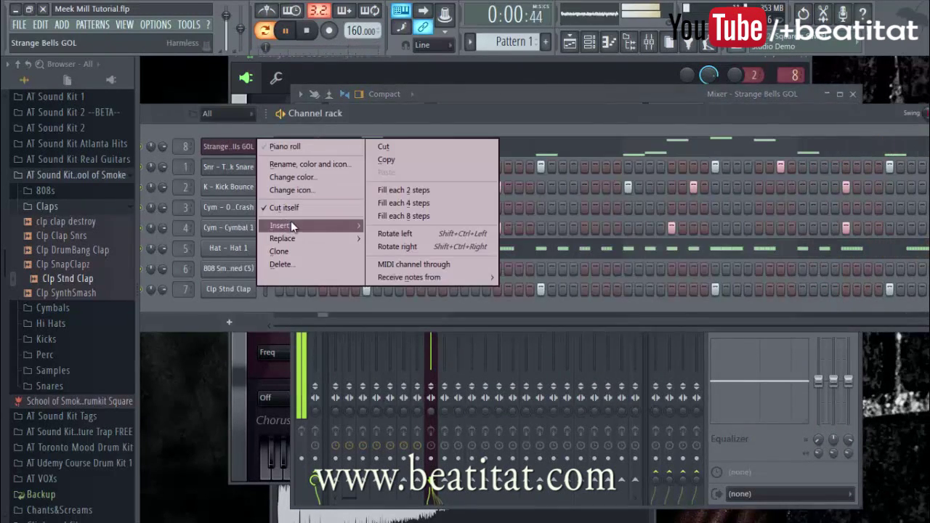
pyautogui.moveTo(291, 225)
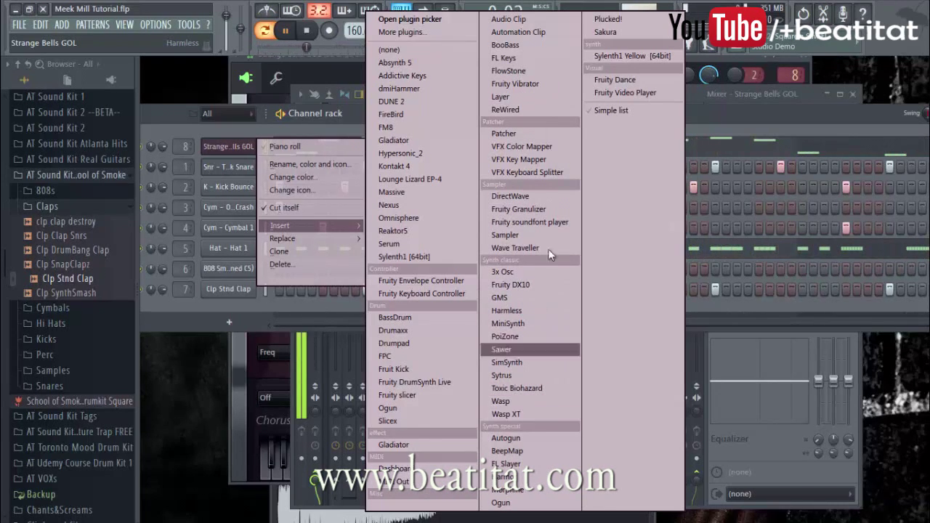
pyautogui.click(556, 59)
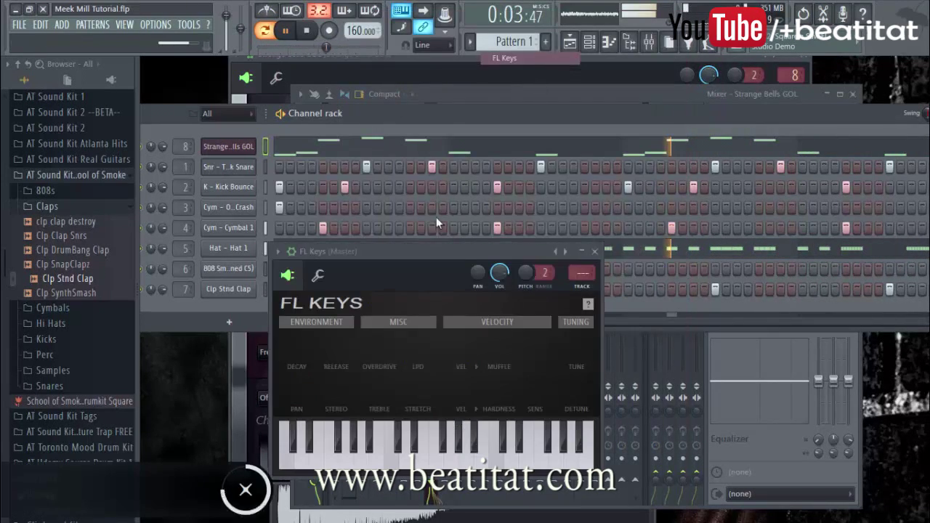
pyautogui.press('space')
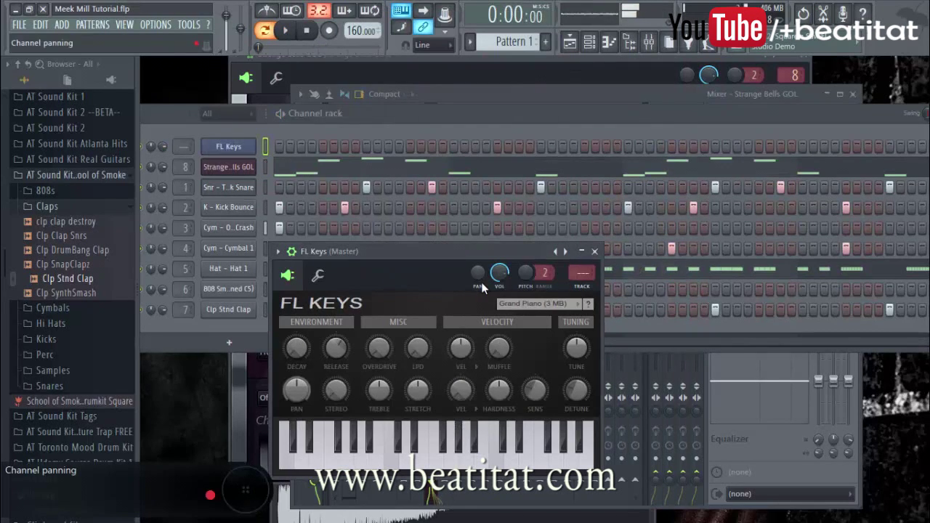
# Step: Try the Rhodes (FL) sound in FL Keys and switch to Roto Organ (FL)
pyautogui.click(541, 303)
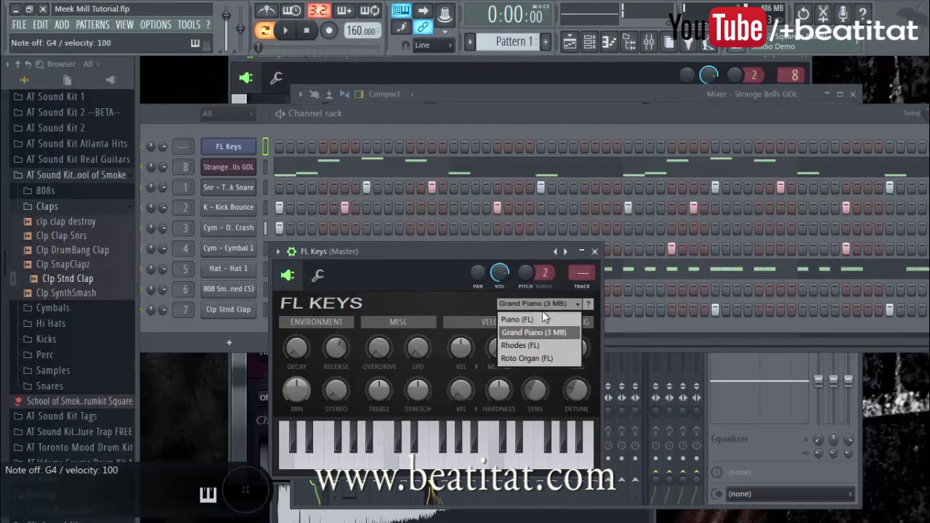
pyautogui.click(544, 345)
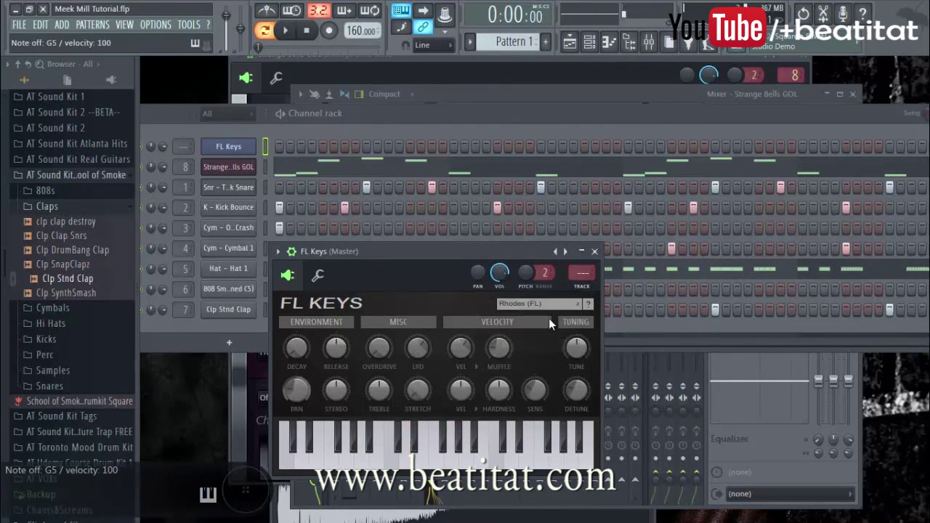
pyautogui.click(546, 304)
pyautogui.click(550, 354)
# Step: In the FL Keys piano roll, draw a D6, F6 and A6 chord about half a bar long at the start of bar 1
pyautogui.rightClick(247, 146)
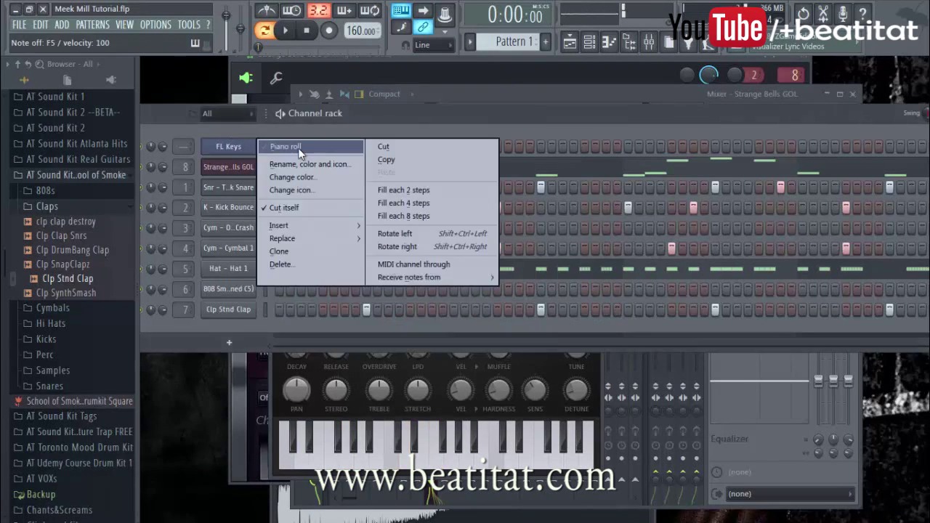
pyautogui.click(298, 148)
pyautogui.scroll(8, 277, 206)
pyautogui.scroll(-1, 221, 230)
pyautogui.click(196, 227)
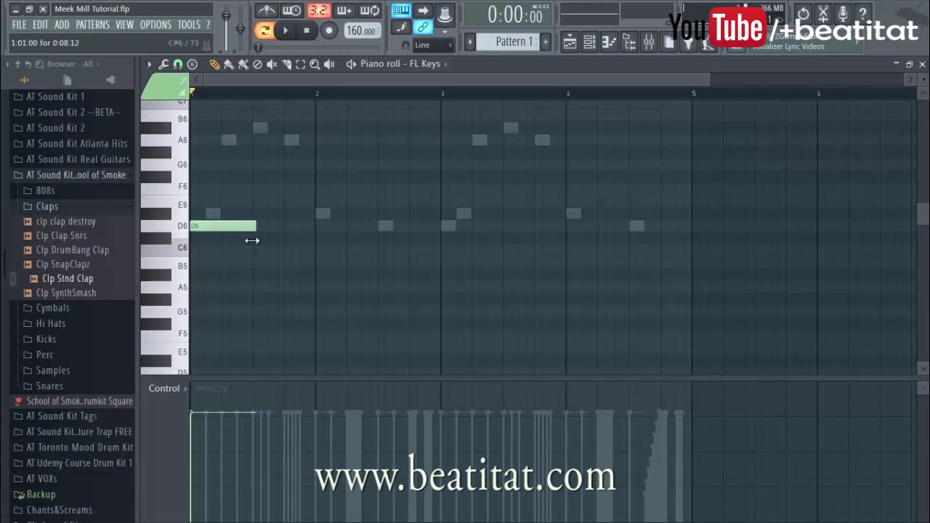
pyautogui.click(187, 188)
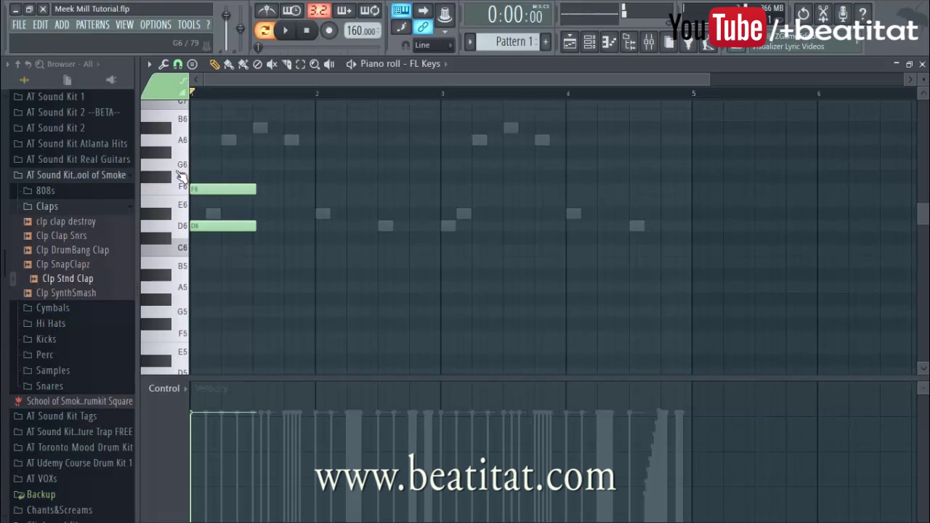
pyautogui.click(192, 139)
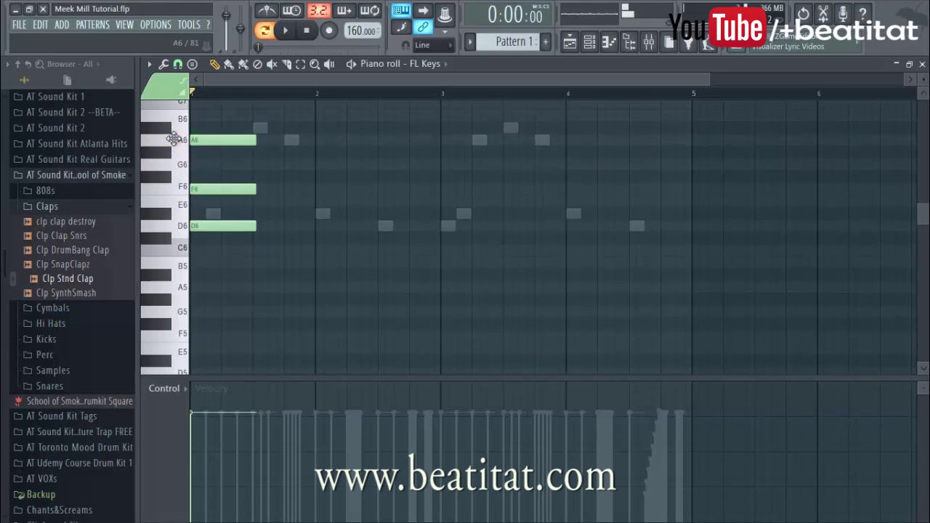
# Step: Try the chord two octaves lower, raise it to one octave below its drawn pitch, and play it back
pyautogui.hotkey('ctrl', 'Down')
pyautogui.hotkey('ctrl', 'Down')
pyautogui.press('space')
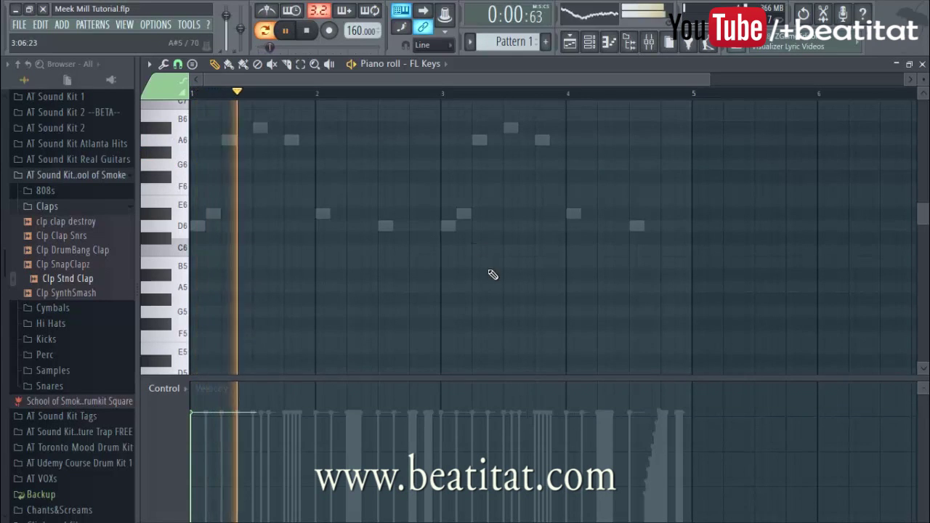
pyautogui.press('space')
pyautogui.scroll(-3, 472, 259)
pyautogui.scroll(-2, 387, 268)
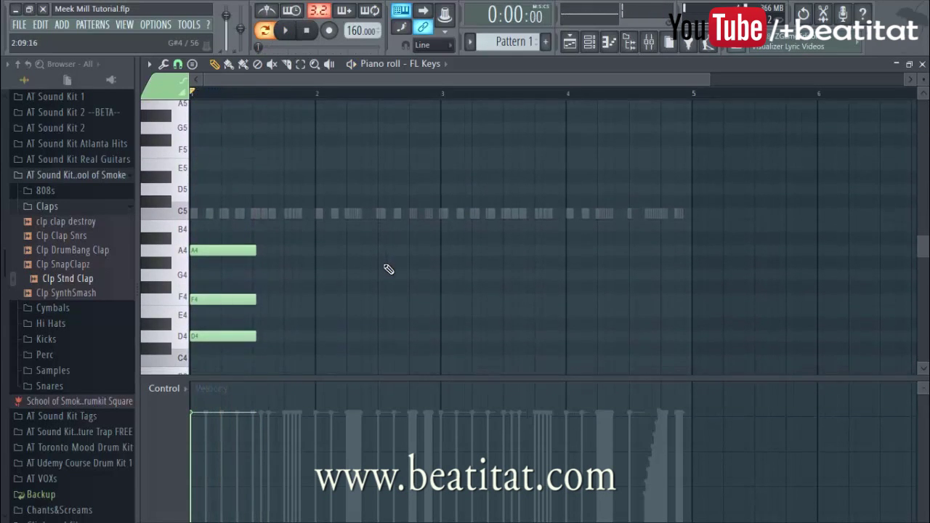
pyautogui.hotkey('ctrl', 'Up')
pyautogui.press('space')
pyautogui.scroll(4, 327, 276)
pyautogui.press('space')
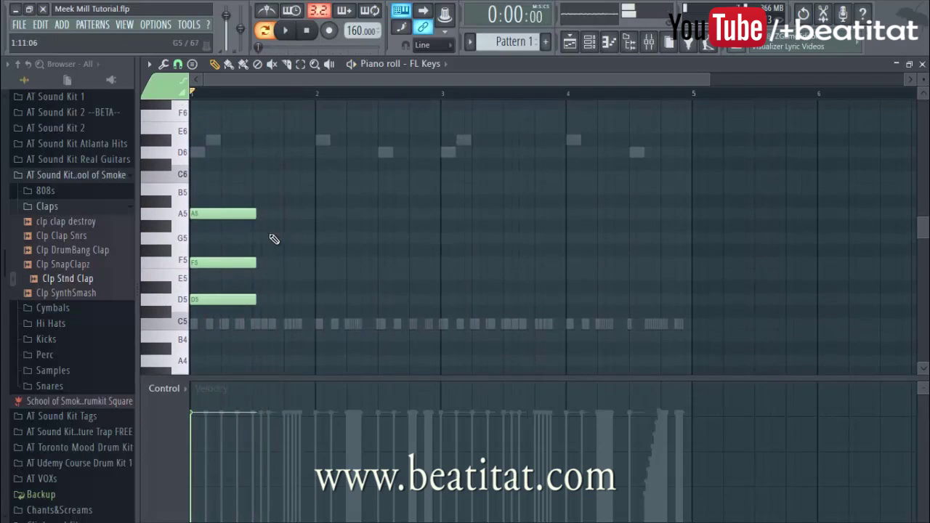
# Step: Lengthen all three chord notes to nearly fill bar 1 and play the pattern
pyautogui.hotkey('ctrl', 'a')
pyautogui.moveTo(253, 212); pyautogui.dragTo(312, 211)
pyautogui.press('space')
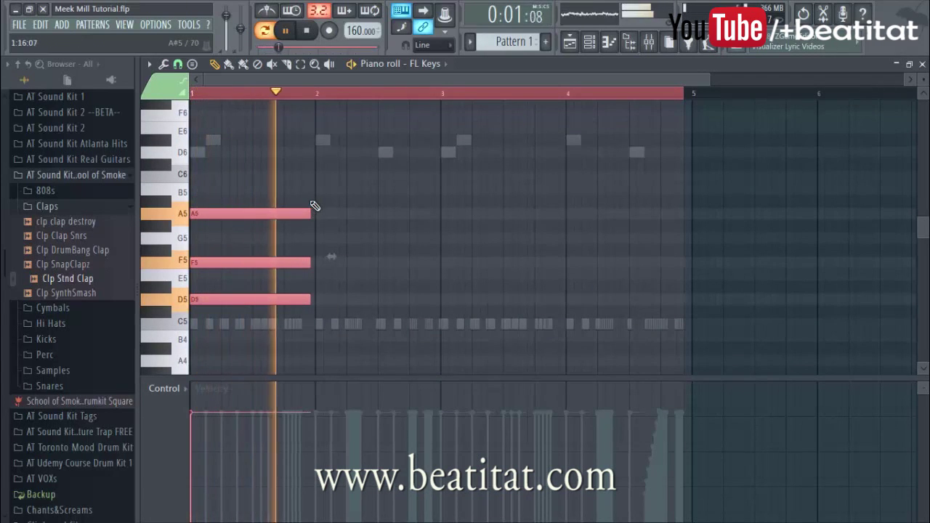
pyautogui.press('space')
pyautogui.hotkey('ctrl', 'd')
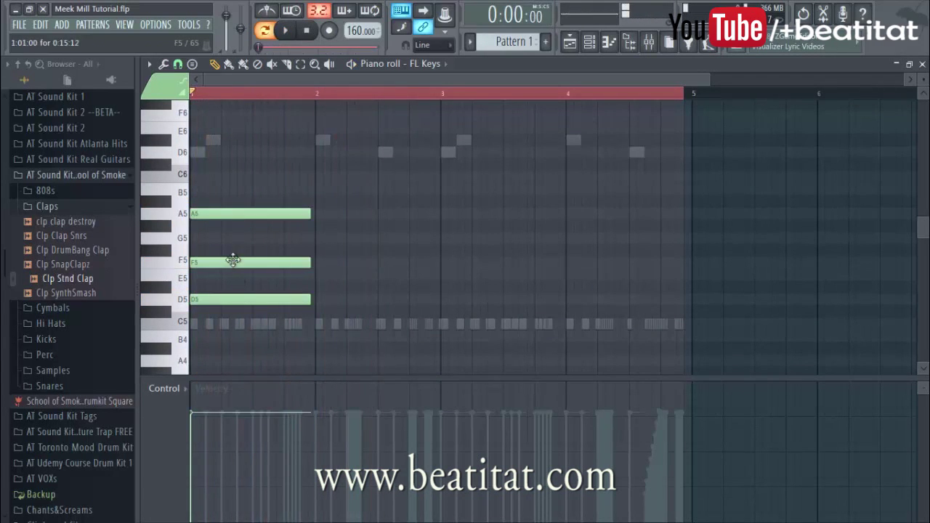
pyautogui.press('Escape')
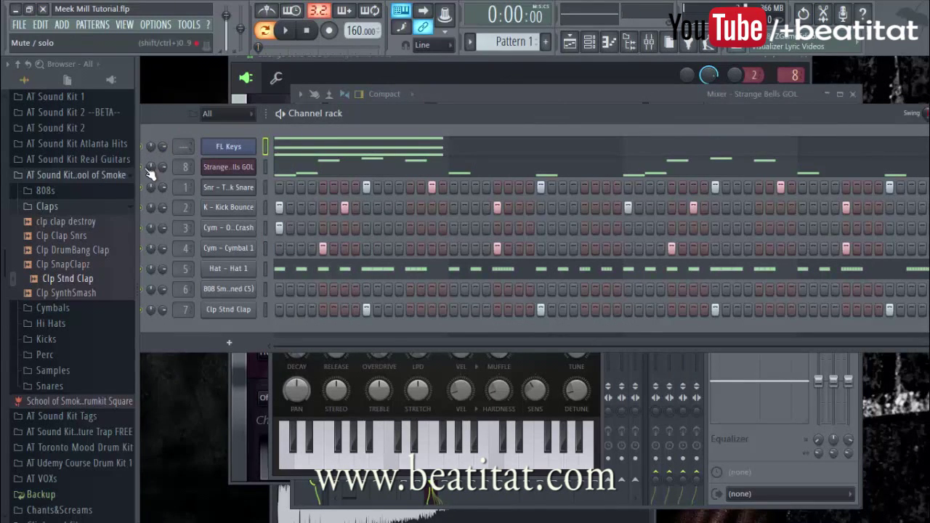
pyautogui.press('space')
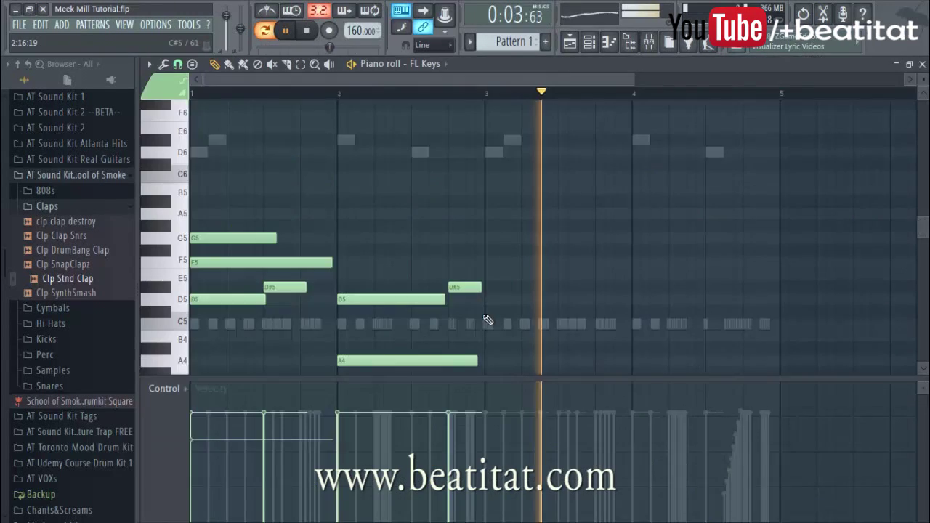
# Step: Copy the two-bar FL Keys phrase to bars 3 and 4, aligned to the start of bar 3, and close the piano roll
pyautogui.hotkey('ctrl', 'a')
pyautogui.press('space')
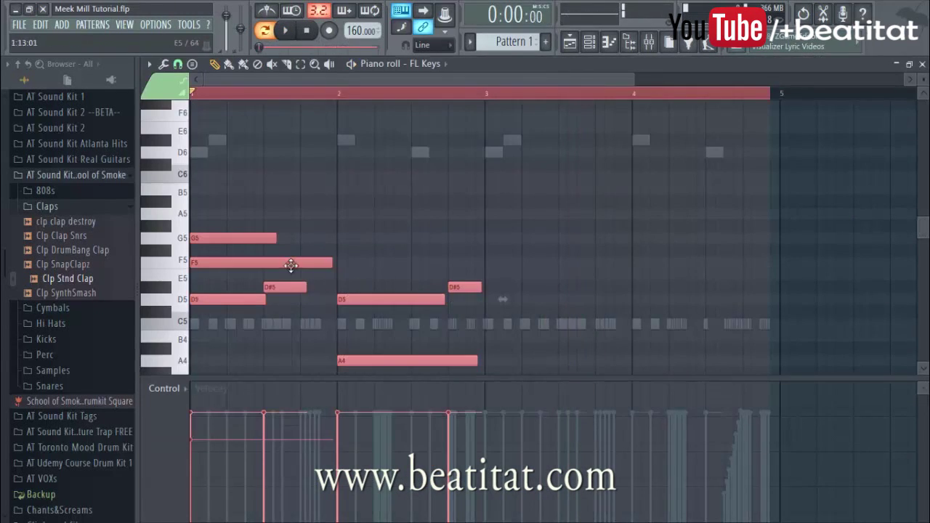
pyautogui.moveTo(221, 298); pyautogui.dragTo(515, 299)
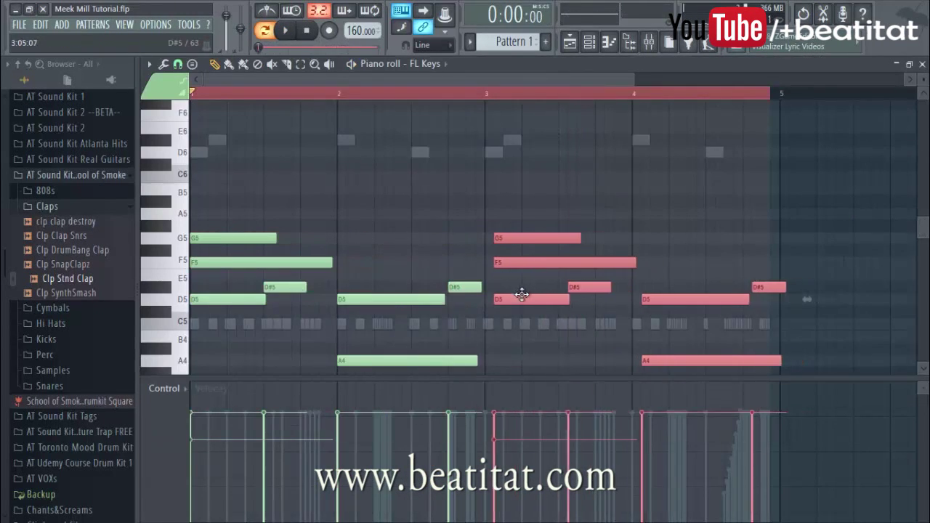
pyautogui.click(521, 187)
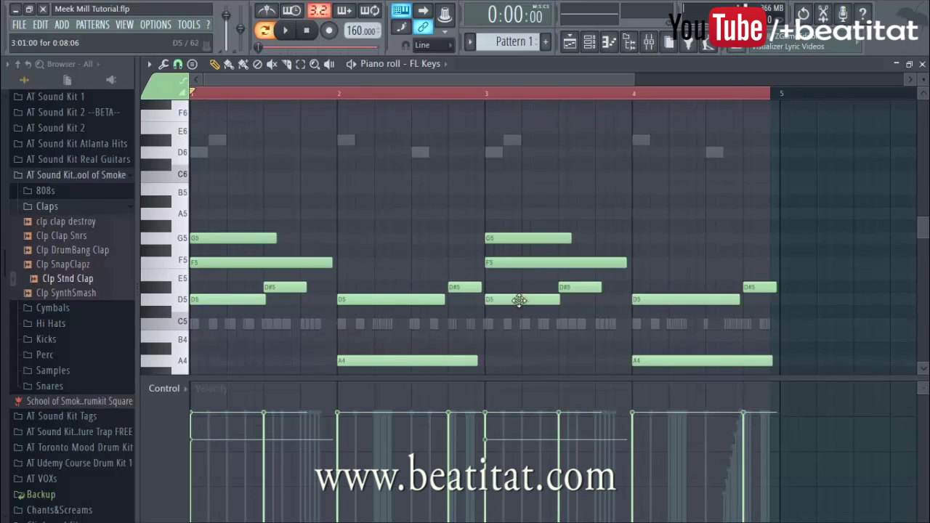
pyautogui.press('Escape')
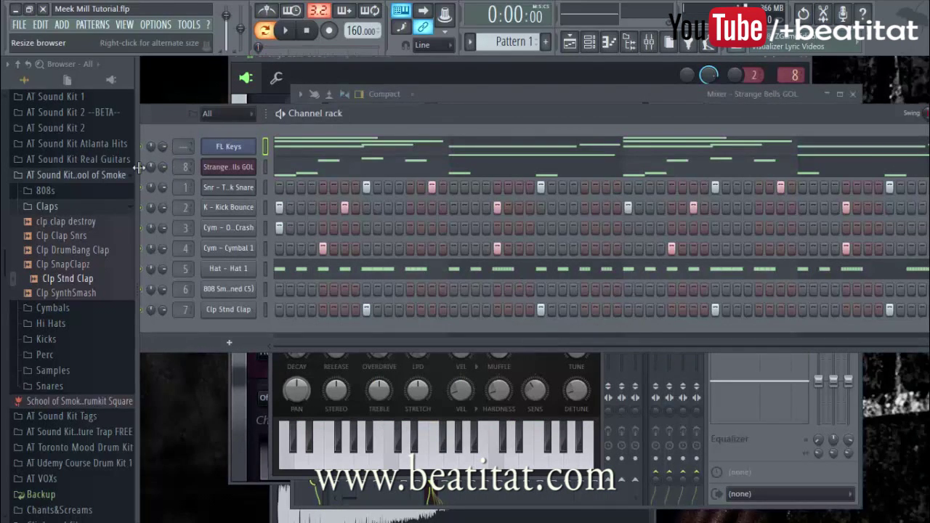
# Step: Route FL Keys to mixer track 9 and lower that track's level to -2.2 dB while checking playback
pyautogui.press('space')
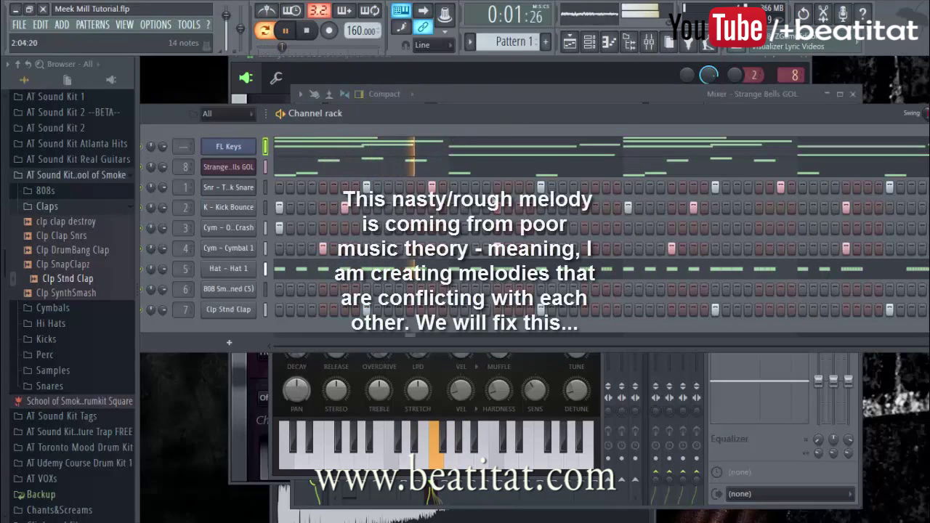
pyautogui.press('F9')
pyautogui.press('space')
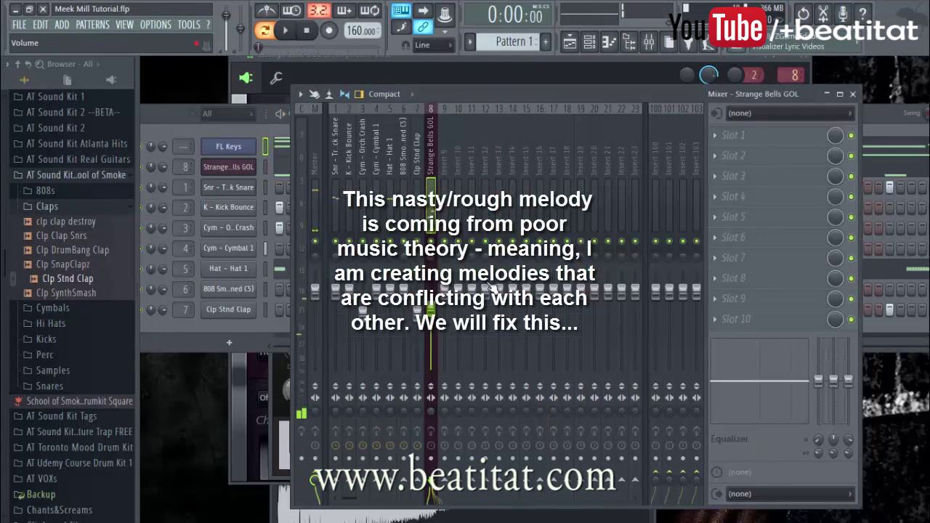
pyautogui.click(211, 149)
pyautogui.click(595, 293)
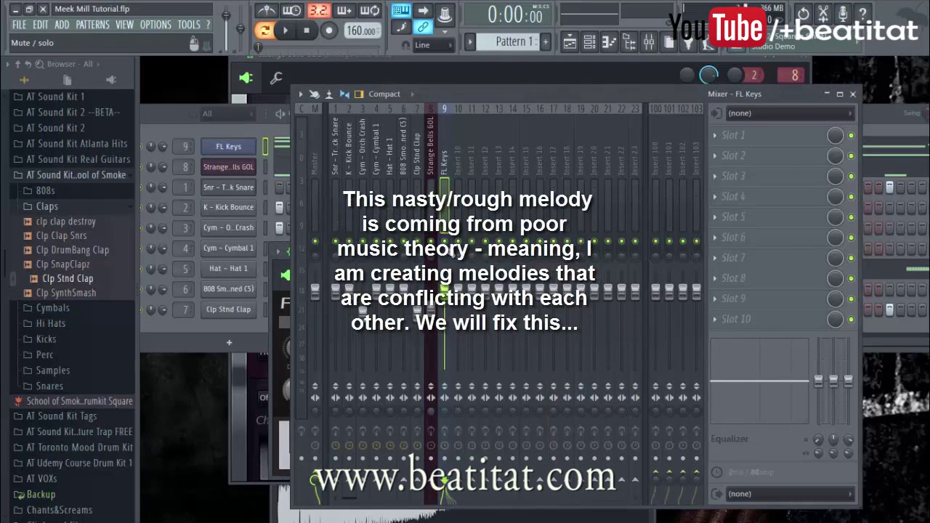
pyautogui.press('space')
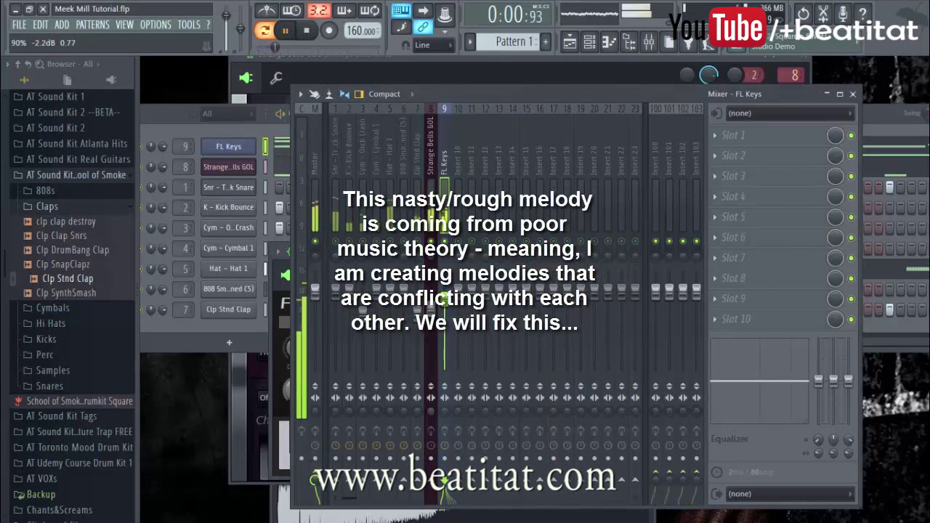
pyautogui.press('space')
# Step: Transpose the whole FL Keys melody down one octave and play it back
pyautogui.click(281, 308)
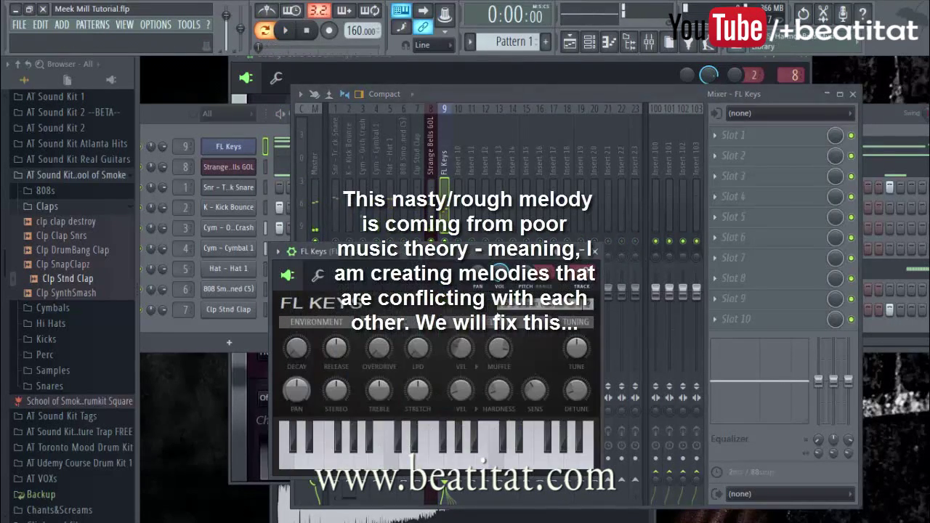
pyautogui.press('space')
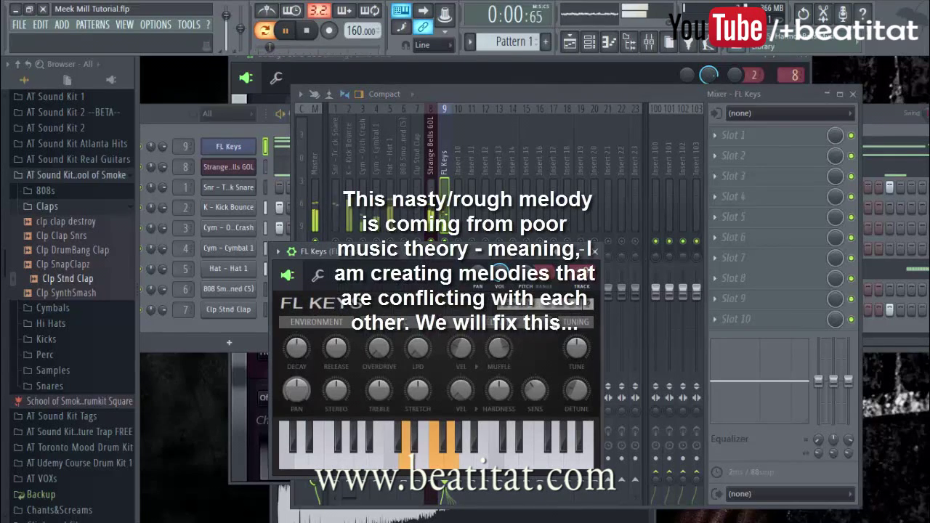
pyautogui.click(207, 324)
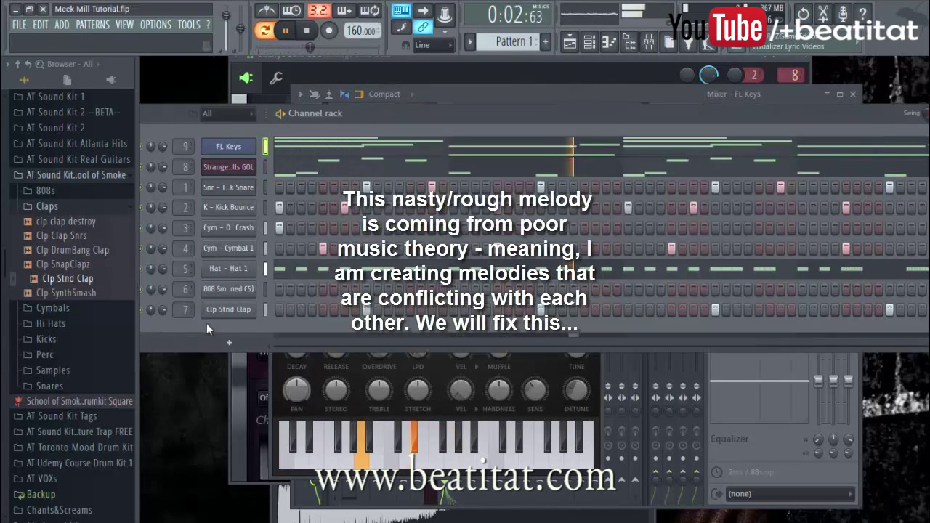
pyautogui.click(326, 149)
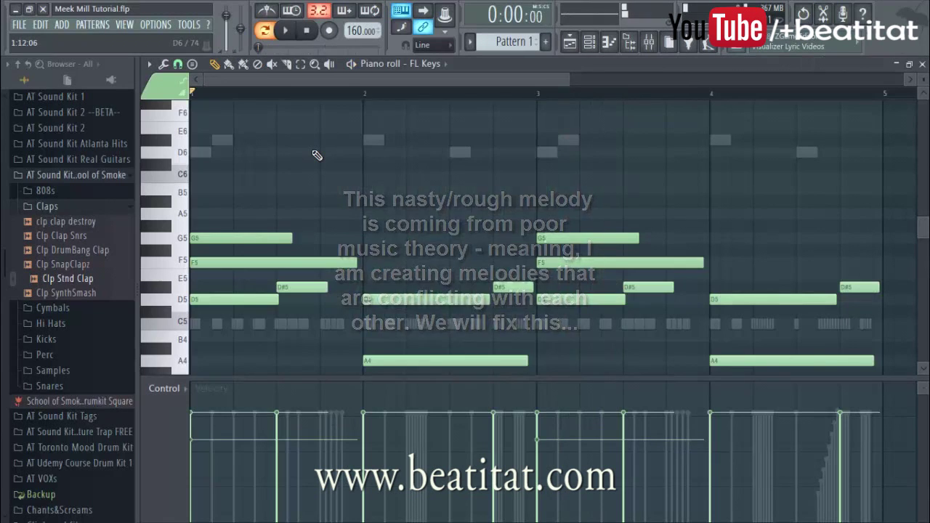
pyautogui.scroll(-6, 356, 232)
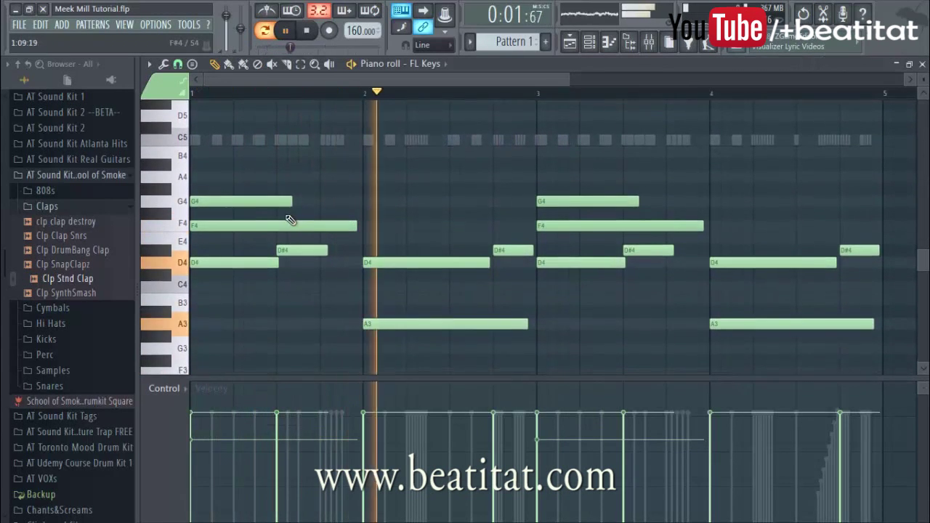
pyautogui.press('space')
# Step: Try D#6 and A6 notes over the matching bell melody notes in bar 1 of the FL Keys part
pyautogui.scroll(5, 220, 211)
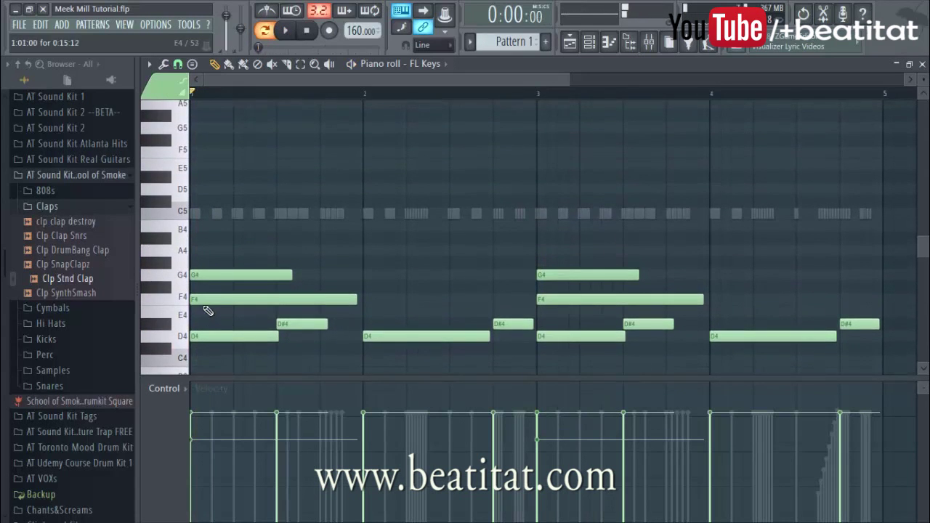
pyautogui.scroll(5, 216, 240)
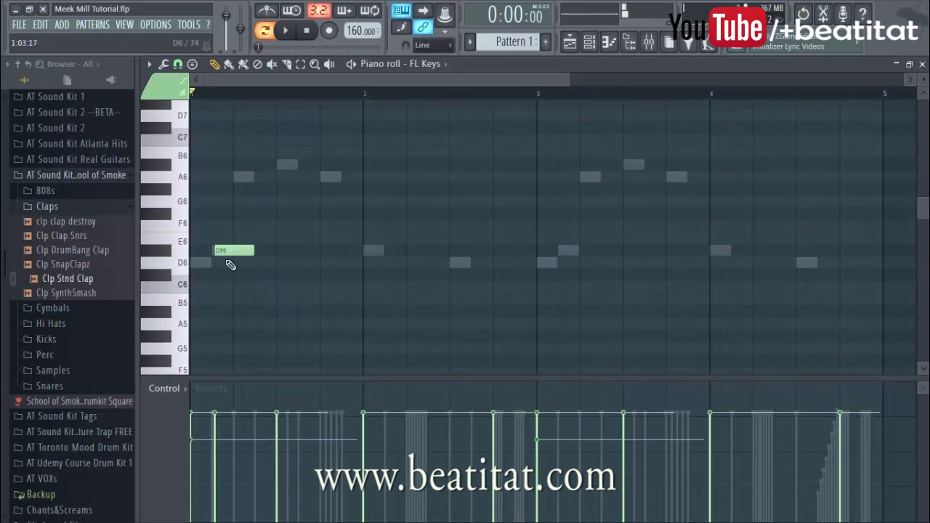
pyautogui.click(240, 178)
pyautogui.scroll(-5, 247, 245)
# Step: Move the F4 note in bar 1 up to A4 and delete the F4 note in bar 3
pyautogui.press('space')
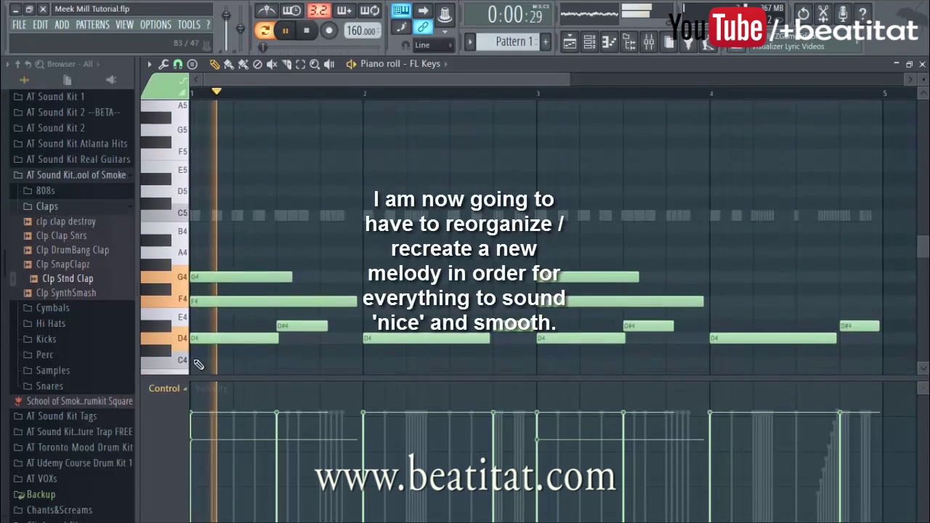
pyautogui.moveTo(191, 232); pyautogui.dragTo(191, 245)
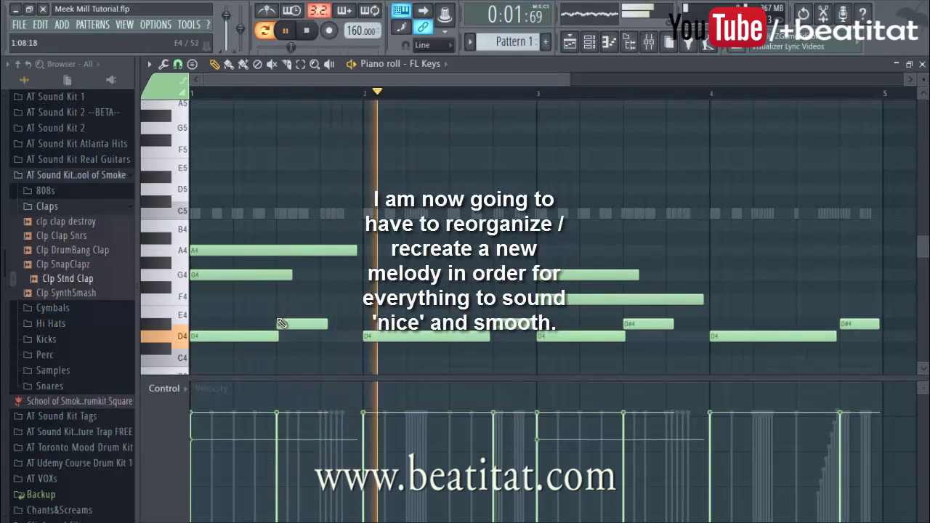
pyautogui.rightClick(610, 297)
pyautogui.press('space')
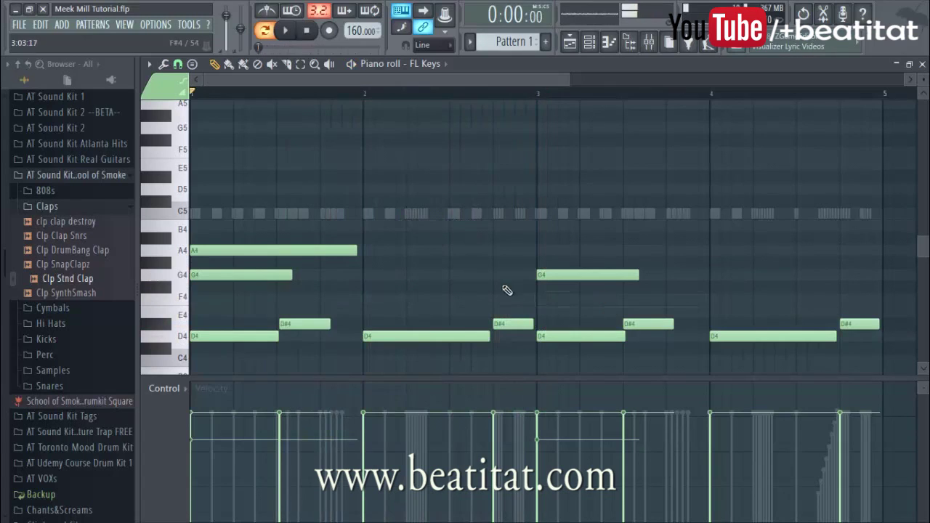
# Step: Add an A4 note at the start of bar 3 and replace bar 1's G4 with a D#5 note starting mid-bar
pyautogui.moveTo(549, 250); pyautogui.dragTo(537, 253)
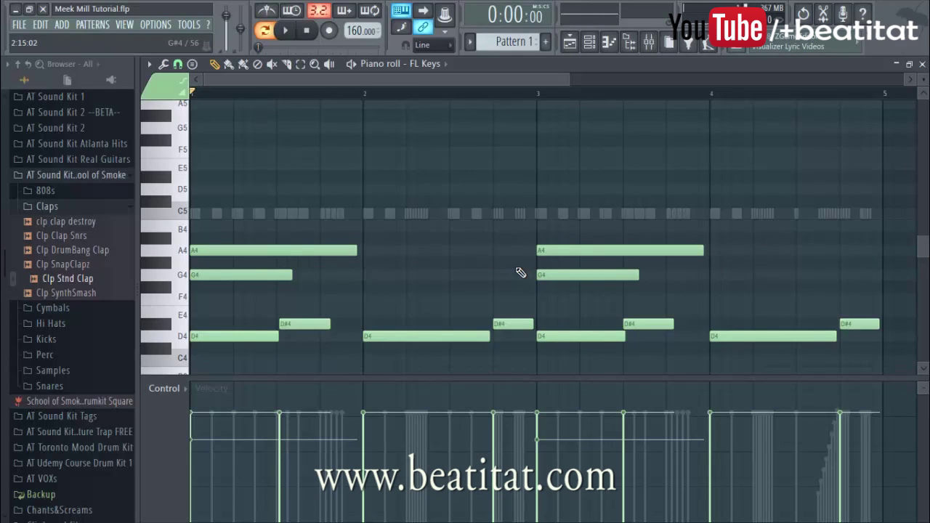
pyautogui.moveTo(225, 281); pyautogui.dragTo(301, 179)
pyautogui.press('space')
pyautogui.press('space')
pyautogui.press('space')
pyautogui.press('space')
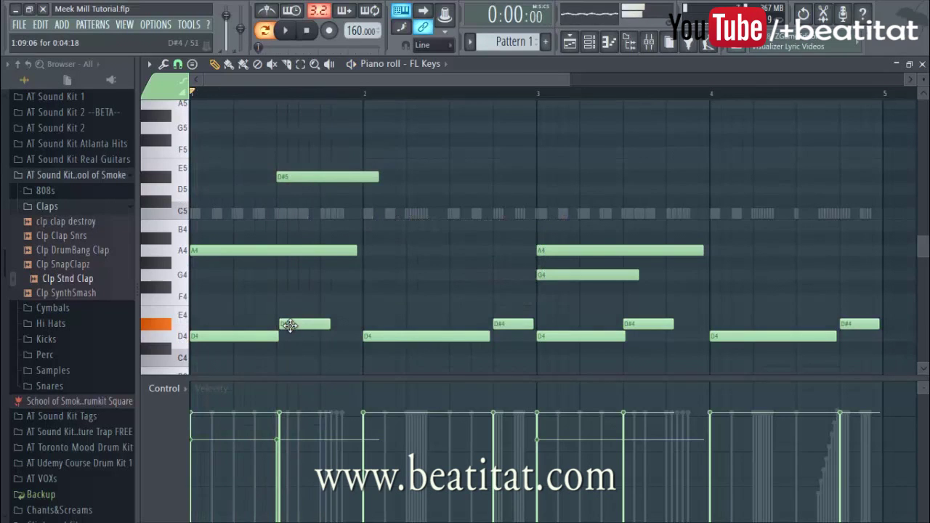
# Step: Align bar 1's D#4 note with the start of the D#5 note and raise the D#5 note's velocity during playback
pyautogui.press('space')
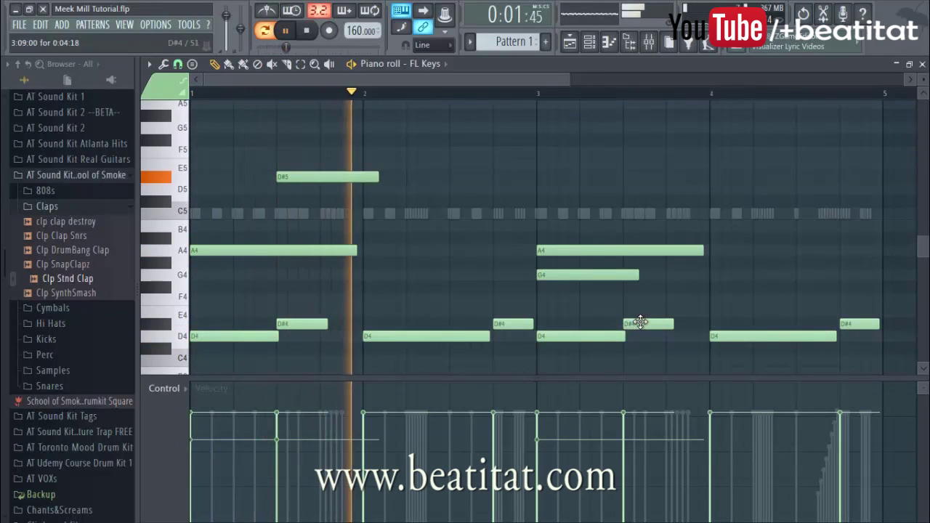
pyautogui.press('space')
pyautogui.press('space')
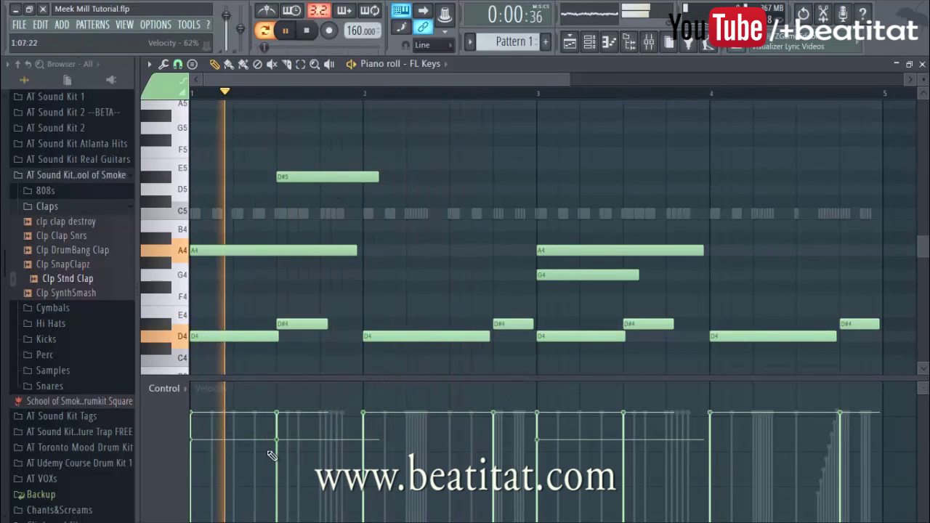
pyautogui.moveTo(306, 437); pyautogui.dragTo(312, 413)
pyautogui.press('space')
pyautogui.press('space')
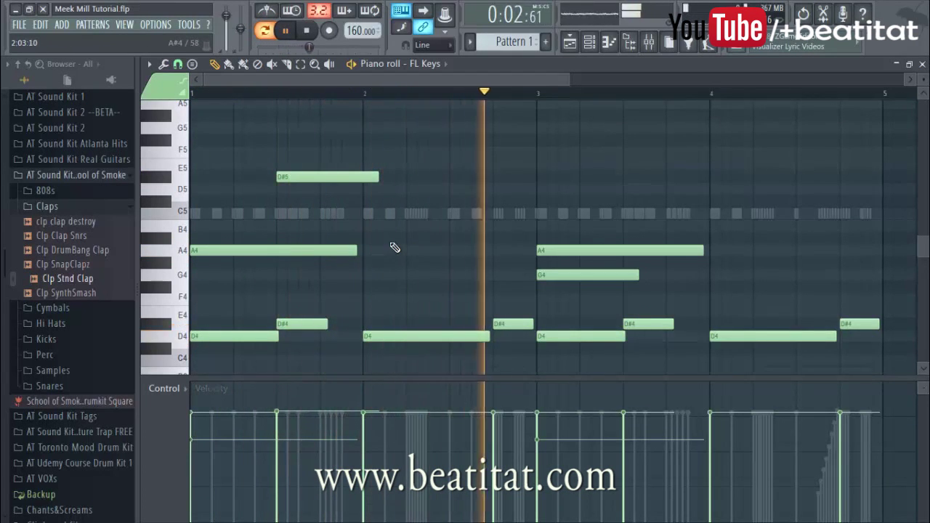
# Step: Delete the G4 note in bar 3 and place the A4 note again at the start of that bar
pyautogui.scroll(3, 465, 251)
pyautogui.press('space')
pyautogui.scroll(-2, 560, 297)
pyautogui.rightClick(597, 329)
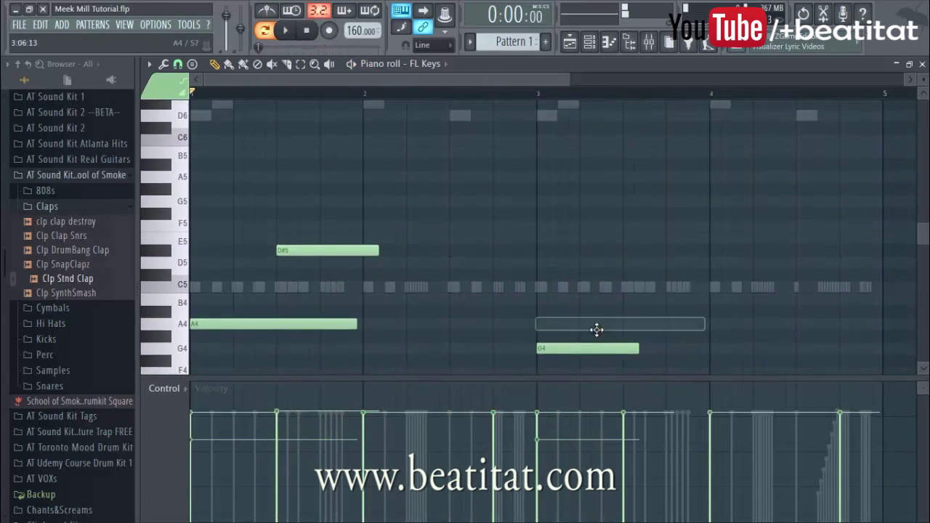
pyautogui.press('space')
pyautogui.click(542, 324)
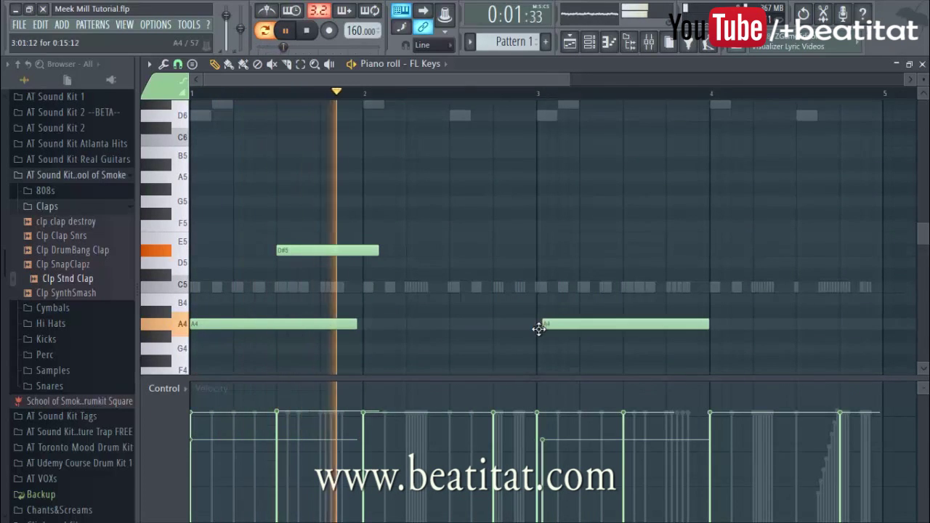
pyautogui.scroll(3, 509, 338)
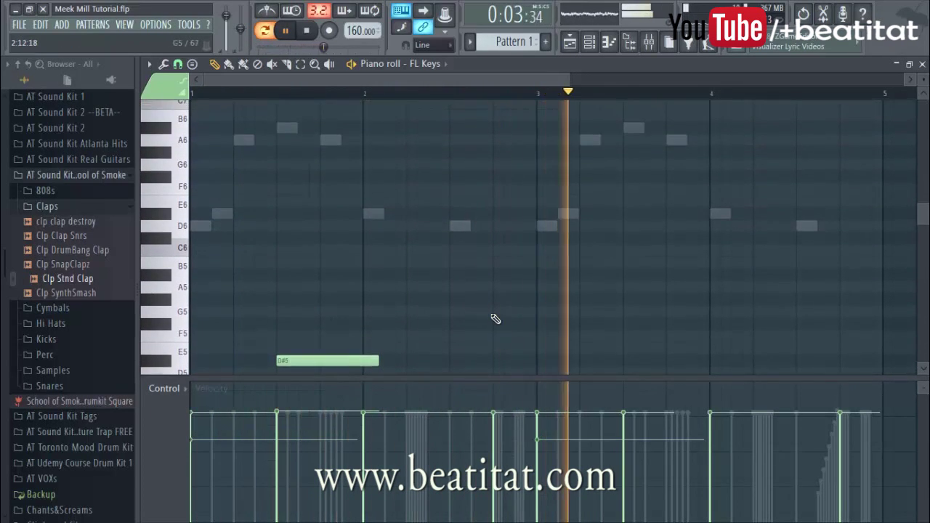
pyautogui.press('space')
# Step: Add long F4 notes at the start of bars 1 and 3, matching the A4 notes' length
pyautogui.scroll(-4, 321, 287)
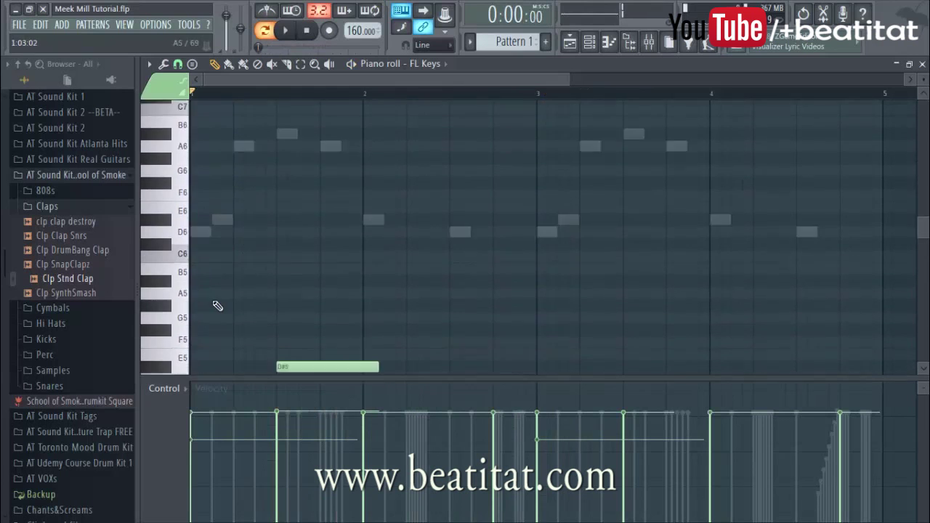
pyautogui.scroll(-1, 204, 323)
pyautogui.moveTo(198, 319); pyautogui.dragTo(189, 337)
pyautogui.press('space')
pyautogui.press('space')
pyautogui.press('space')
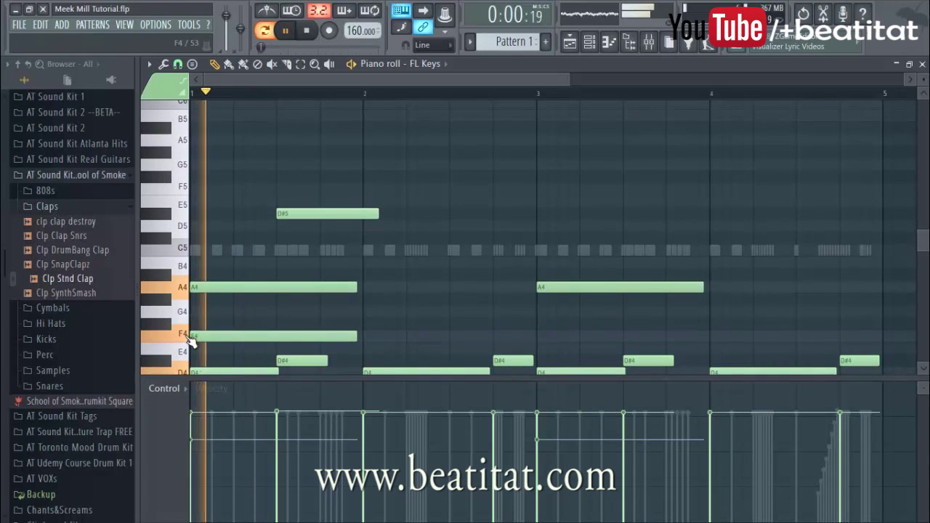
pyautogui.click(538, 335)
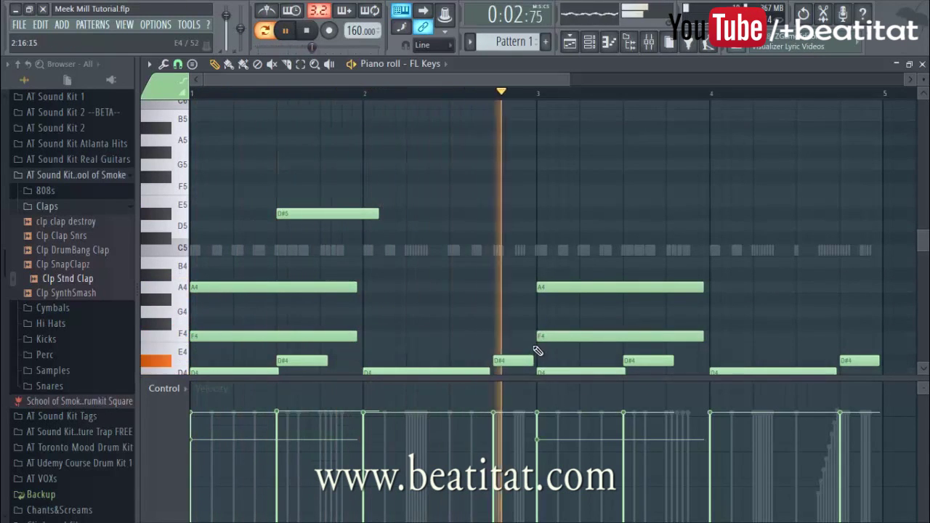
pyautogui.scroll(-4, 632, 305)
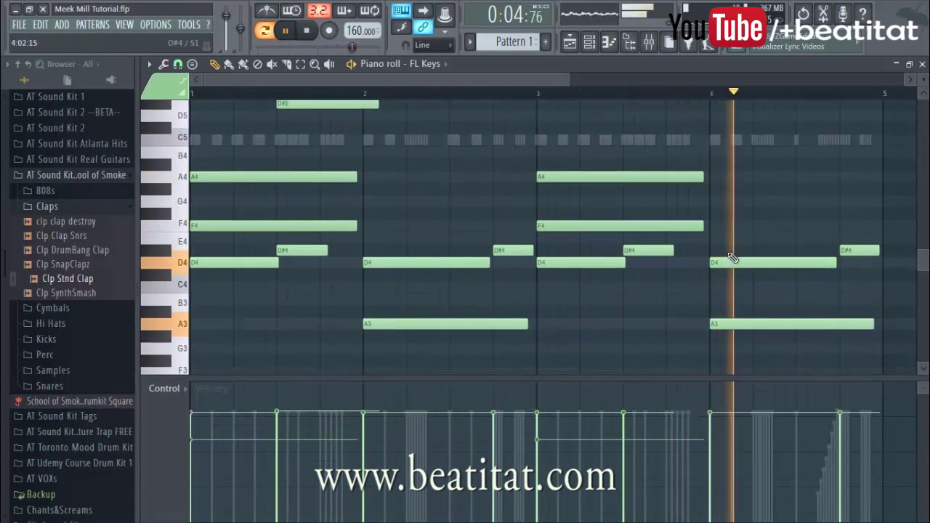
# Step: Shorten the D#5 note in bar 1 and remove it from the FL Keys part
pyautogui.scroll(2, 332, 208)
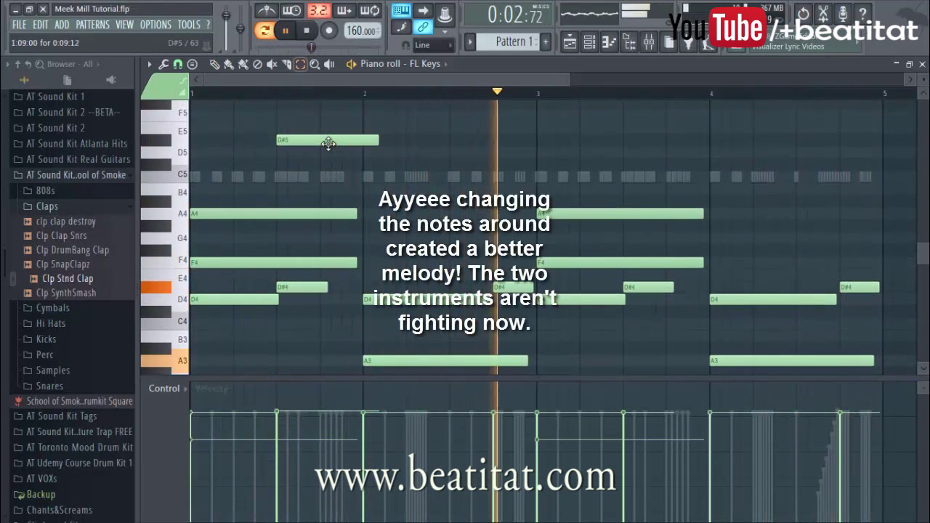
pyautogui.keyDown('ctrl'); pyautogui.click(329, 143); pyautogui.keyUp('ctrl')
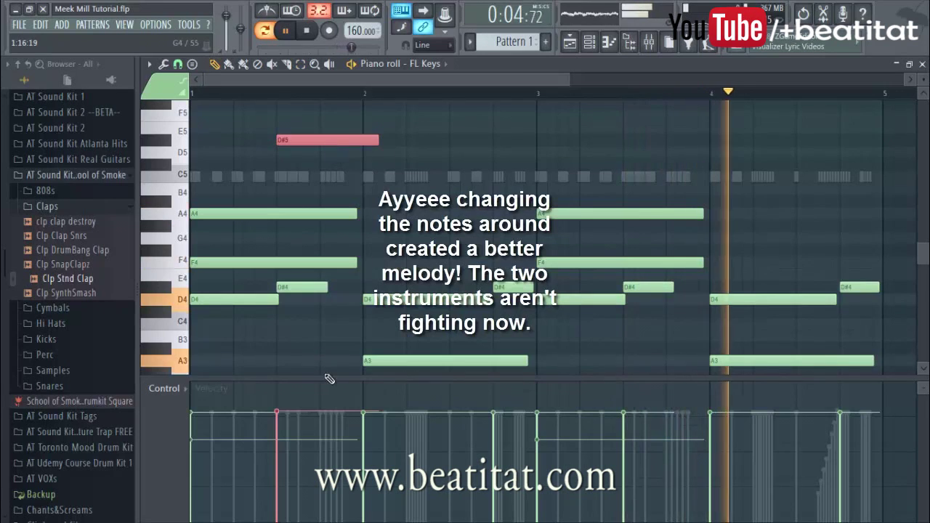
pyautogui.moveTo(374, 145); pyautogui.dragTo(287, 143)
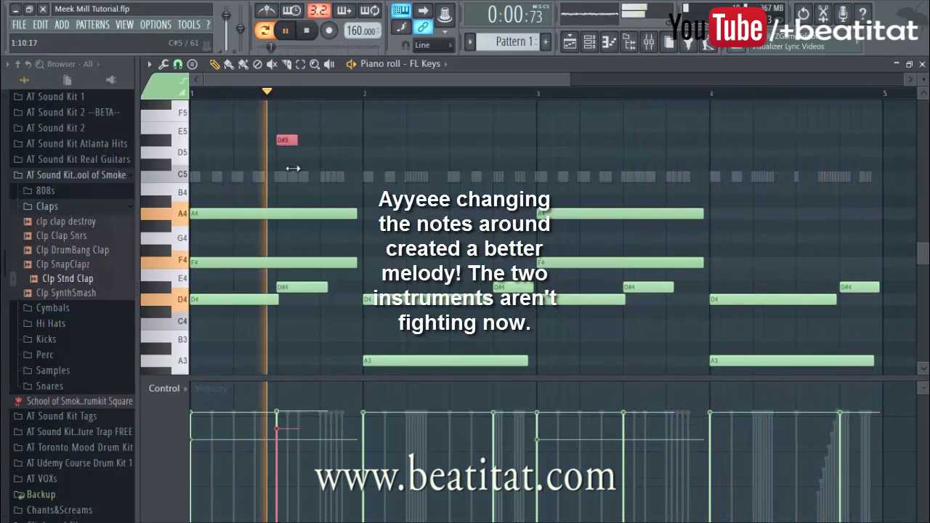
pyautogui.press('space')
pyautogui.scroll(1, 278, 196)
pyautogui.scroll(5, 279, 196)
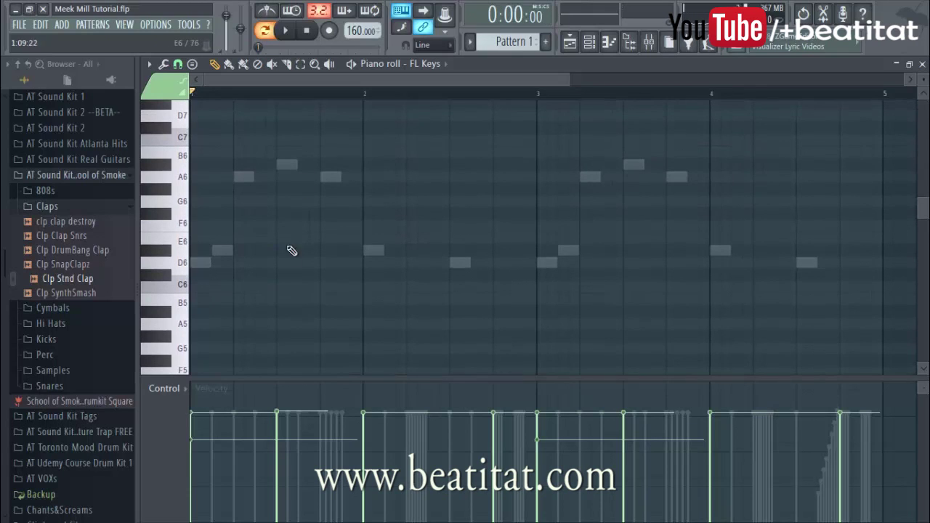
# Step: Place short D6, A#6 and A6 notes in the second half of bar 1, between the bell melody notes
pyautogui.press('space')
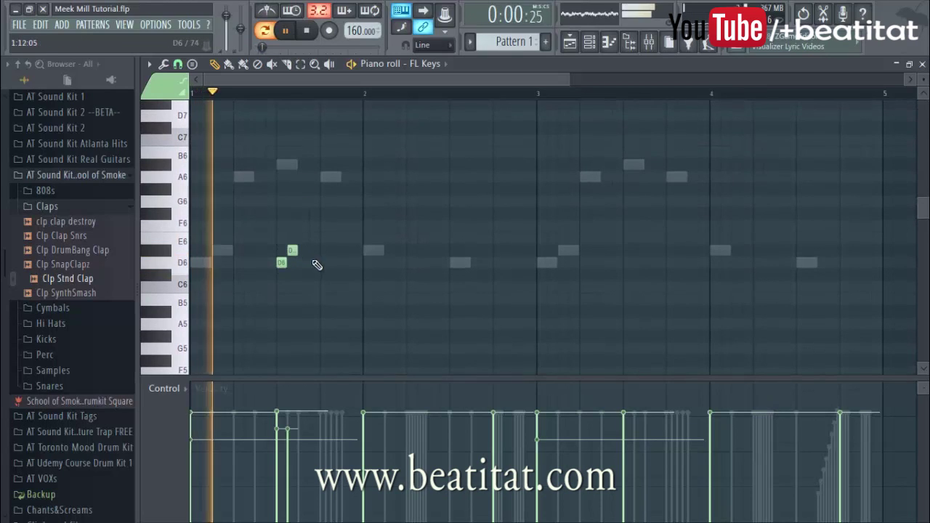
pyautogui.press('space')
pyautogui.press('space')
pyautogui.click(303, 165)
pyautogui.press('space')
pyautogui.press('space')
pyautogui.click(318, 178)
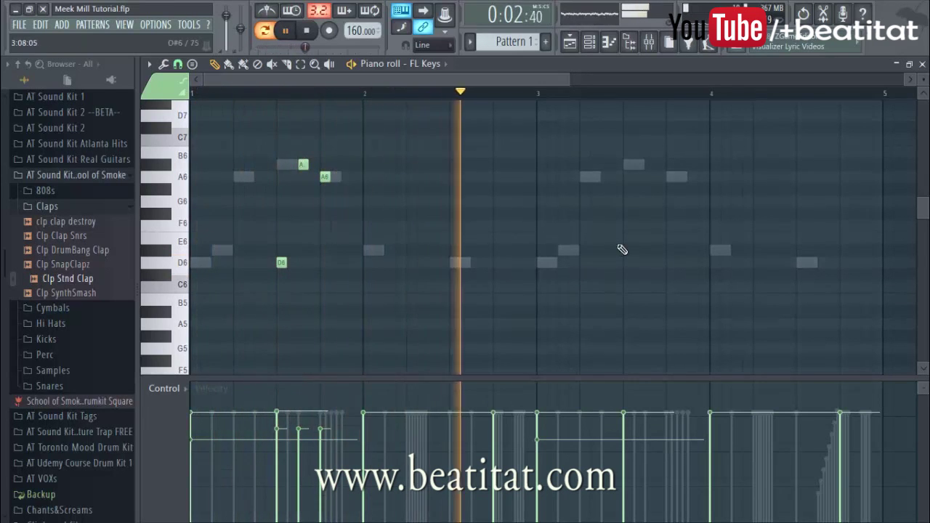
# Step: Place short A#6, D6 and A6 notes in the second half of bar 3
pyautogui.click(626, 164)
pyautogui.press('space')
pyautogui.press('space')
pyautogui.click(650, 263)
pyautogui.click(673, 181)
pyautogui.scroll(-2, 685, 222)
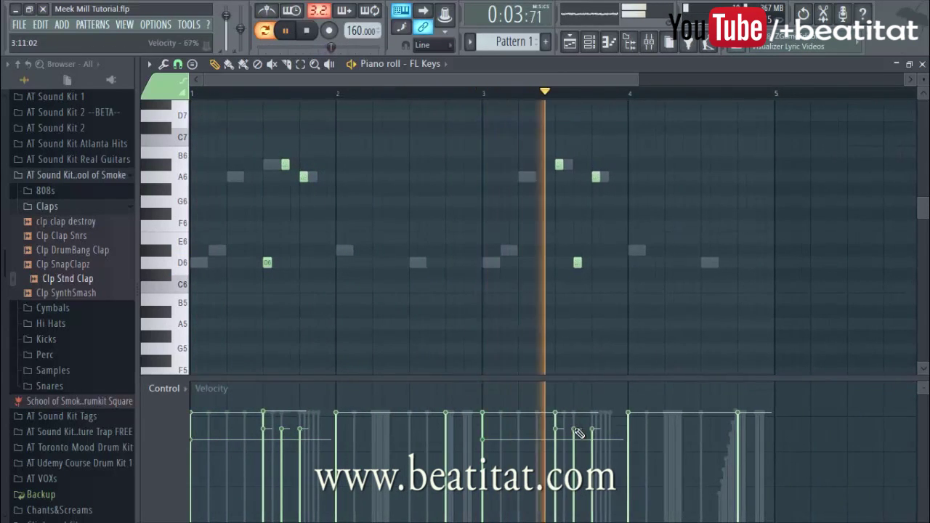
# Step: Select the six short high notes in bars 1 and 3 and cut them out of the FL Keys part
pyautogui.moveTo(545, 136); pyautogui.dragTo(614, 270)
pyautogui.moveTo(265, 136); pyautogui.dragTo(362, 307)
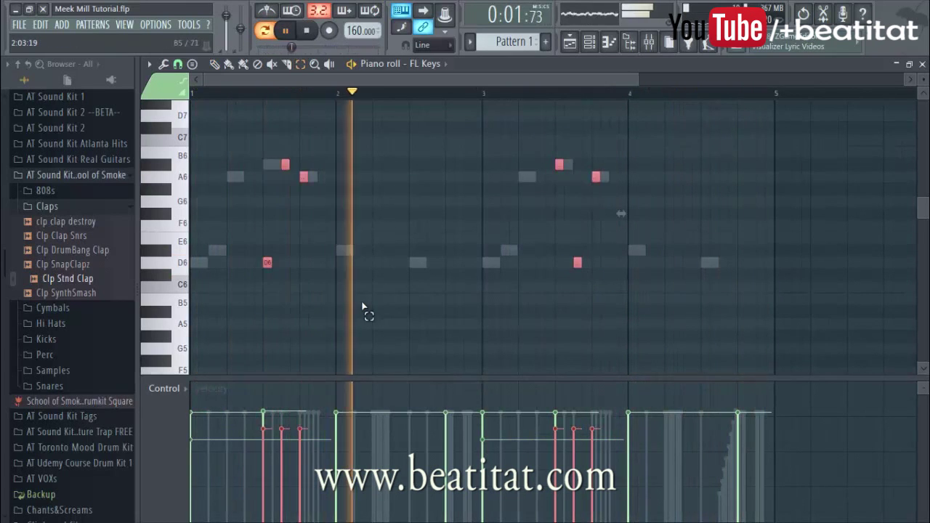
pyautogui.press('F7')
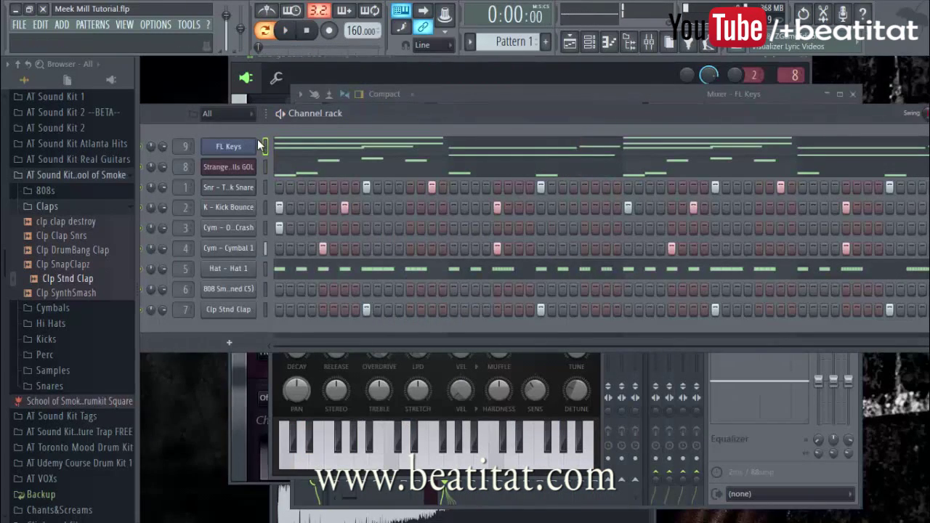
# Step: Insert a Sytrus channel above FL Keys and paste the six cut notes into its piano roll
pyautogui.rightClick(259, 149)
pyautogui.moveTo(279, 225)
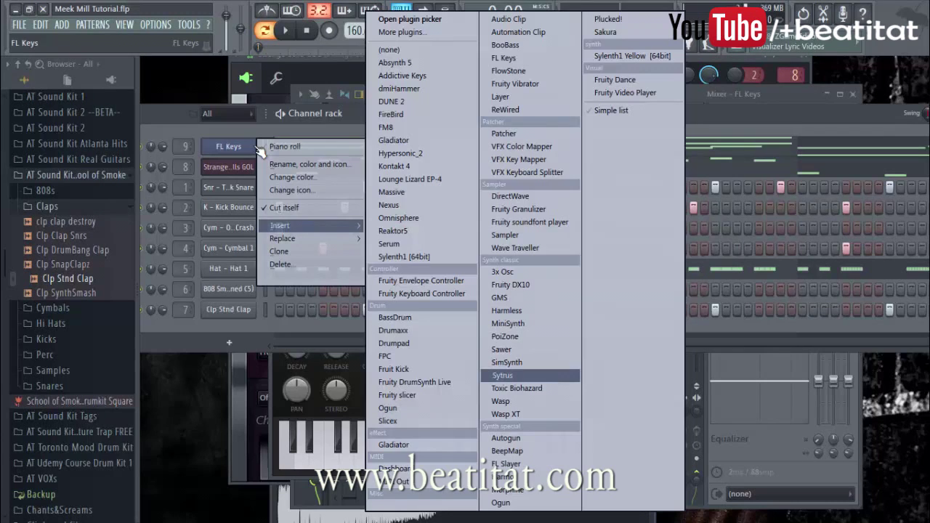
pyautogui.click(527, 373)
pyautogui.press('F6')
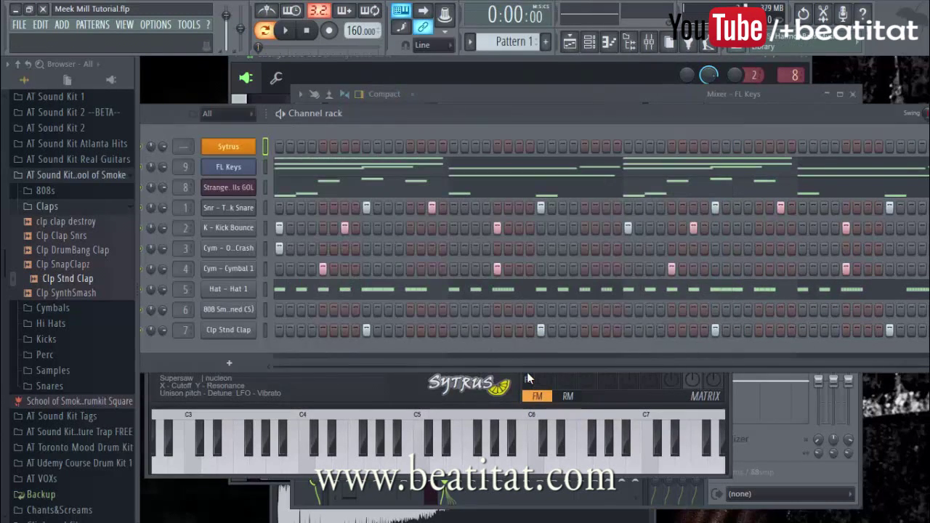
pyautogui.press('Menu')
pyautogui.press('Return')
pyautogui.hotkey('ctrl', 'v')
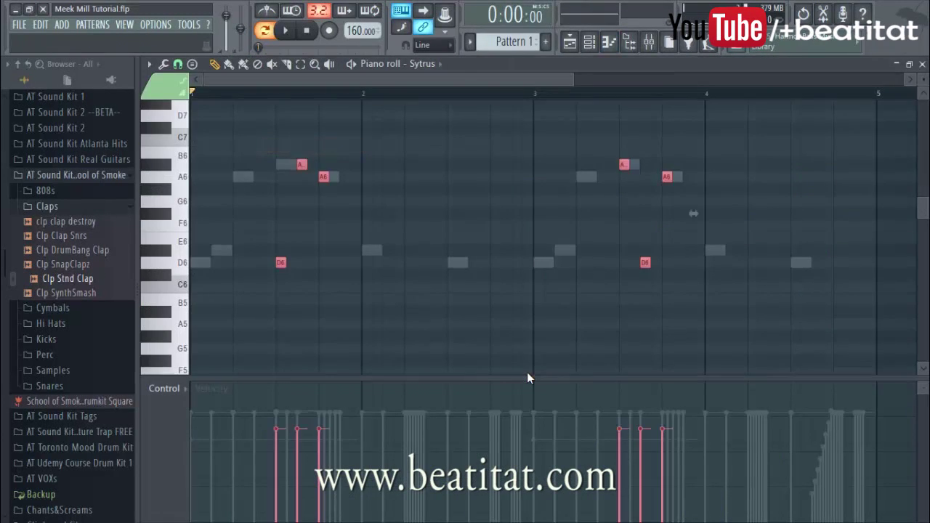
pyautogui.press('Escape')
pyautogui.press('Return')
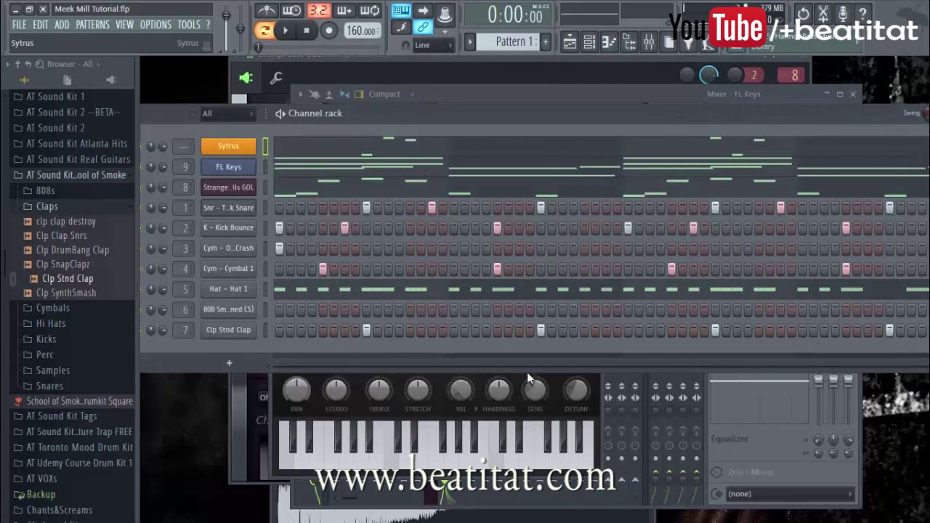
# Step: Load the Grand piano preset into Sytrus
pyautogui.press('Return')
pyautogui.press('Menu')
pyautogui.press('Down')
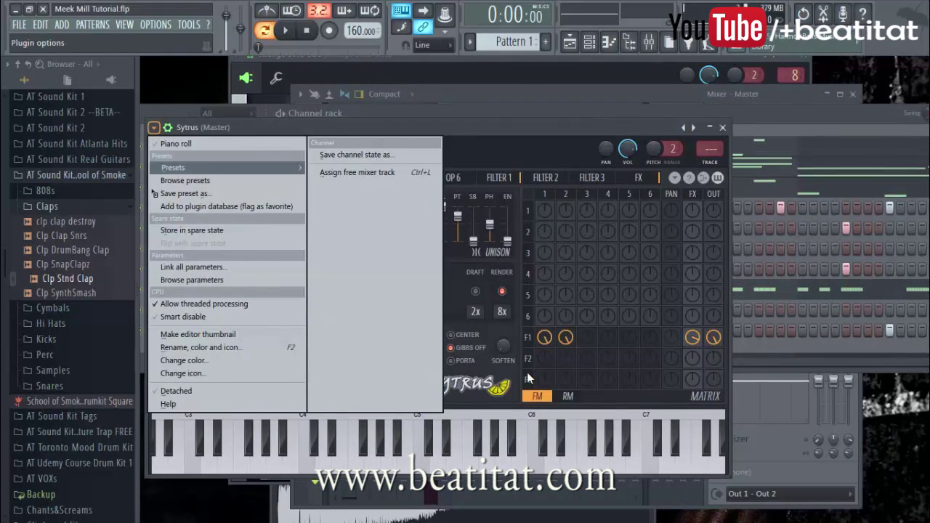
pyautogui.press('Right')
pyautogui.press('Right')
pyautogui.press('Right')
pyautogui.press('Right')
pyautogui.press('Down')
pyautogui.press('Down')
pyautogui.press('Down')
pyautogui.press('Down')
pyautogui.press('Down')
pyautogui.press('Down')
pyautogui.press('Down')
pyautogui.press('Down')
pyautogui.press('Down')
pyautogui.press('Up')
pyautogui.press('Up')
pyautogui.press('Up')
pyautogui.press('Up')
pyautogui.press('Up')
pyautogui.press('Up')
pyautogui.press('Up')
pyautogui.press('Down')
pyautogui.press('Down')
pyautogui.press('Down')
pyautogui.press('Down')
pyautogui.press('Down')
pyautogui.press('Down')
pyautogui.press('Down')
pyautogui.press('Down')
pyautogui.press('Down')
pyautogui.press('Down')
pyautogui.press('Down')
pyautogui.press('Down')
pyautogui.press('Down')
pyautogui.press('Down')
pyautogui.press('Right')
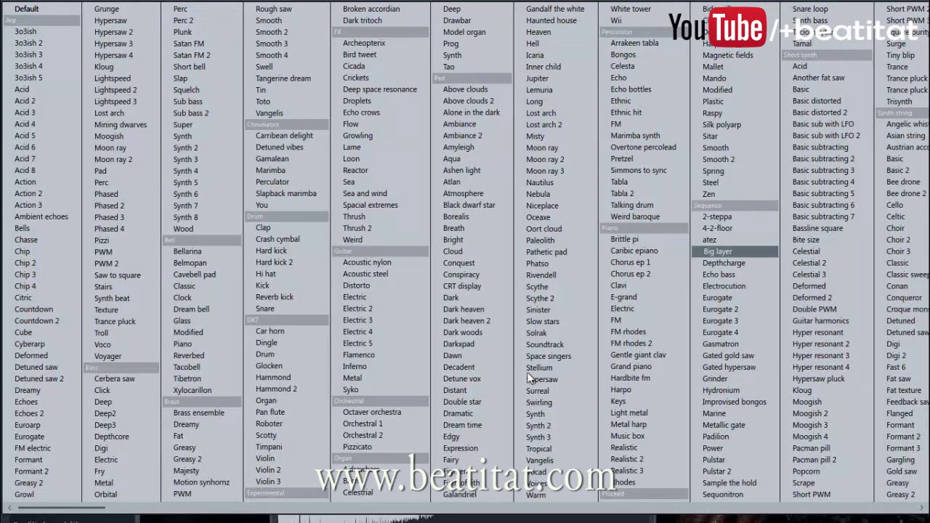
pyautogui.press('Left')
pyautogui.press('Down')
pyautogui.press('Down')
pyautogui.press('Down')
pyautogui.press('Down')
pyautogui.press('Down')
pyautogui.press('Down')
pyautogui.press('Down')
pyautogui.press('Down')
pyautogui.press('Down')
pyautogui.press('Return')
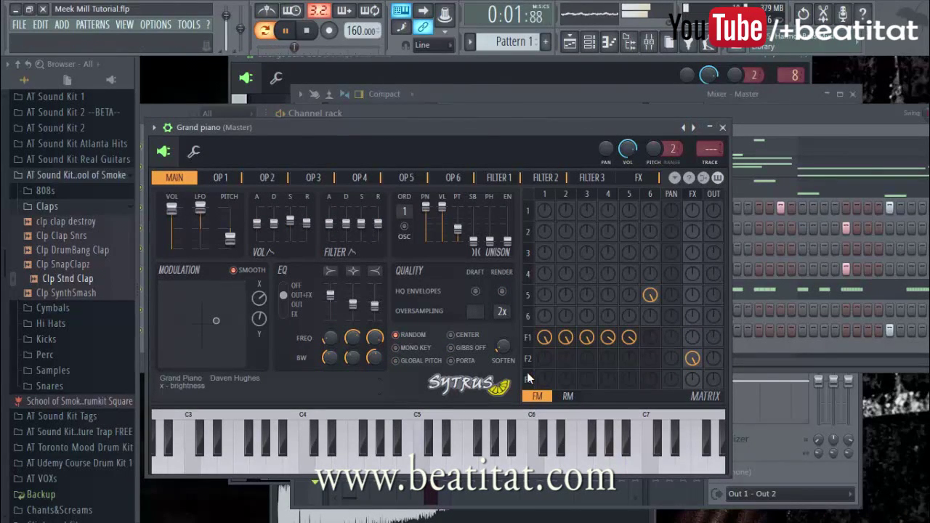
# Step: Route Grand piano to mixer track 10 and lower the levels of the FL Keys and Grand piano tracks
pyautogui.hotkey('ctrl', 'l')
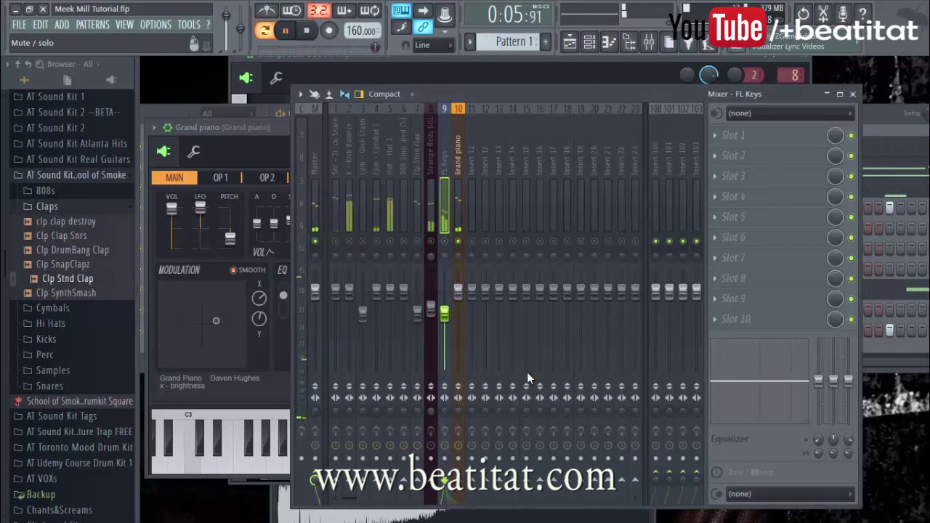
pyautogui.press('Right')
pyautogui.press('Down')
pyautogui.press('Left')
pyautogui.press('Down')
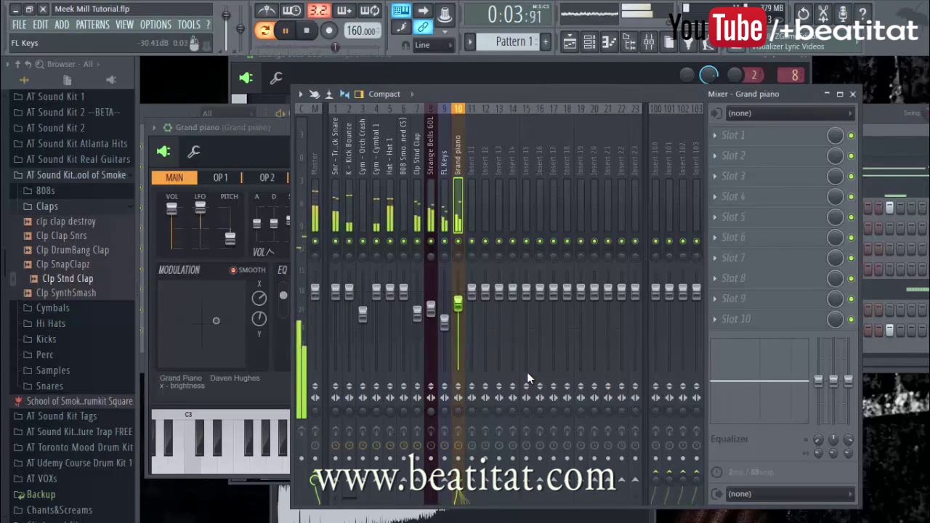
pyautogui.click(734, 136)
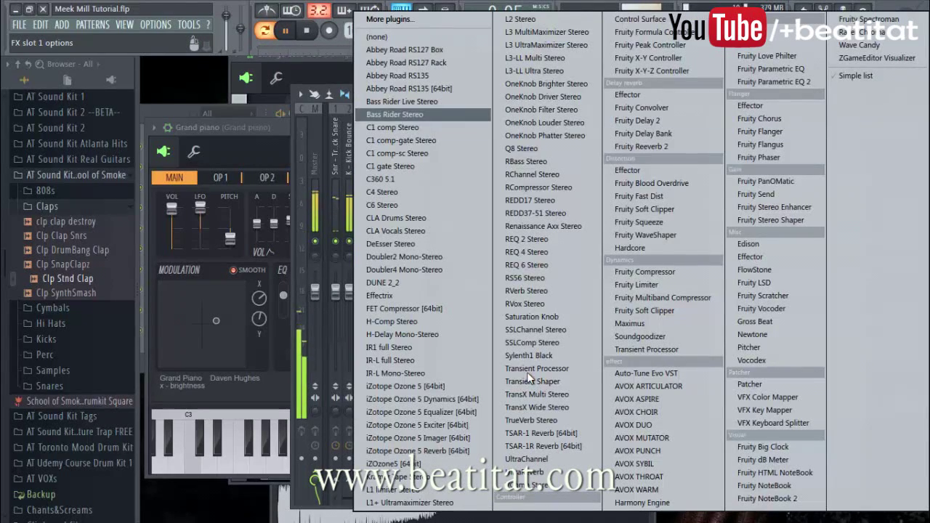
pyautogui.press('Escape')
pyautogui.press('F9')
# Step: Replace the FL Keys channel's instrument with Harmless, keeping its notes
pyautogui.press('F6')
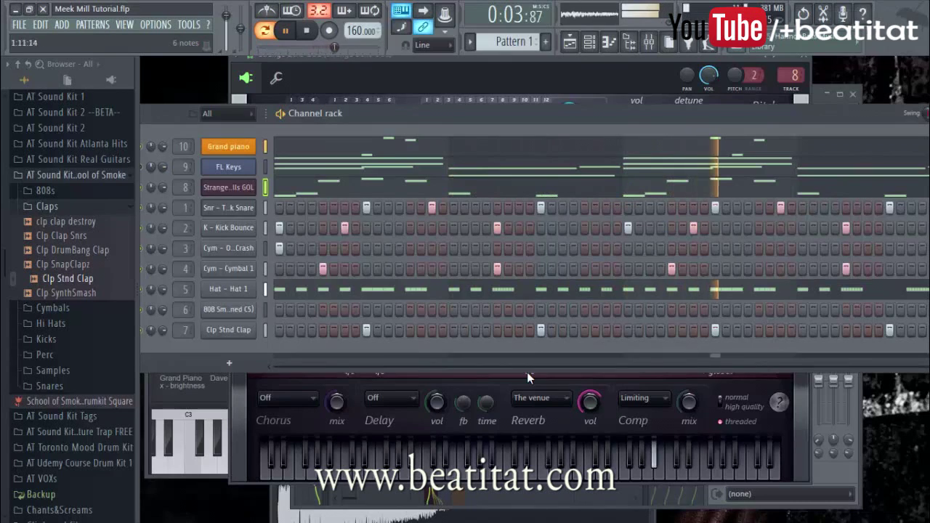
pyautogui.moveTo(514, 114); pyautogui.dragTo(565, 103)
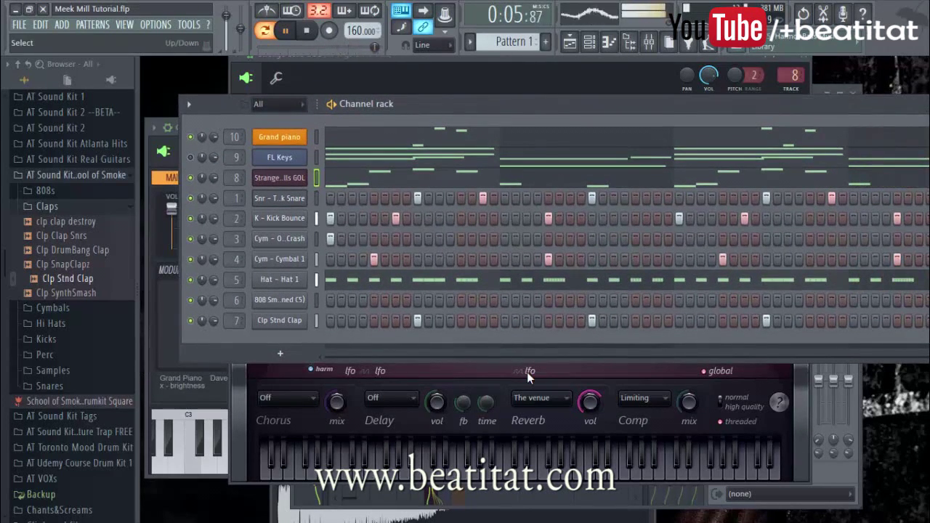
pyautogui.click(279, 157)
pyautogui.press('space')
pyautogui.rightClick(278, 157)
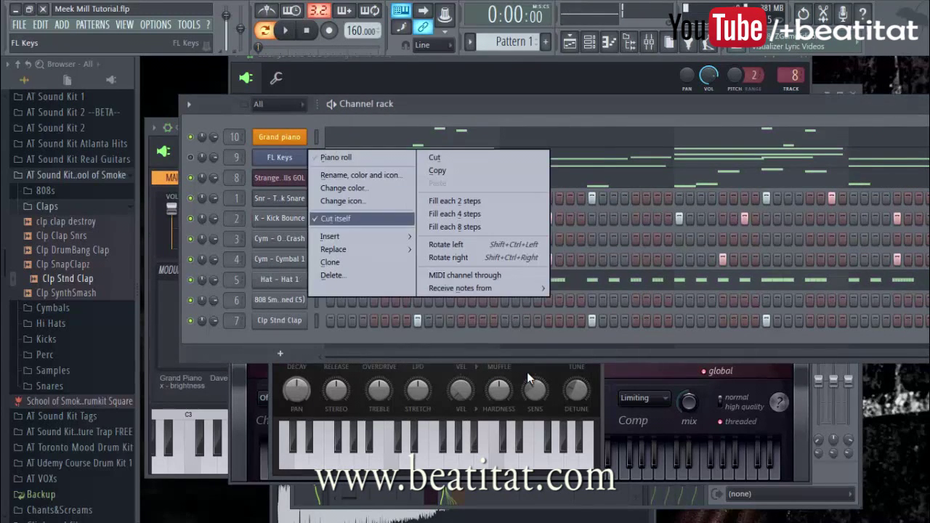
pyautogui.moveTo(333, 249)
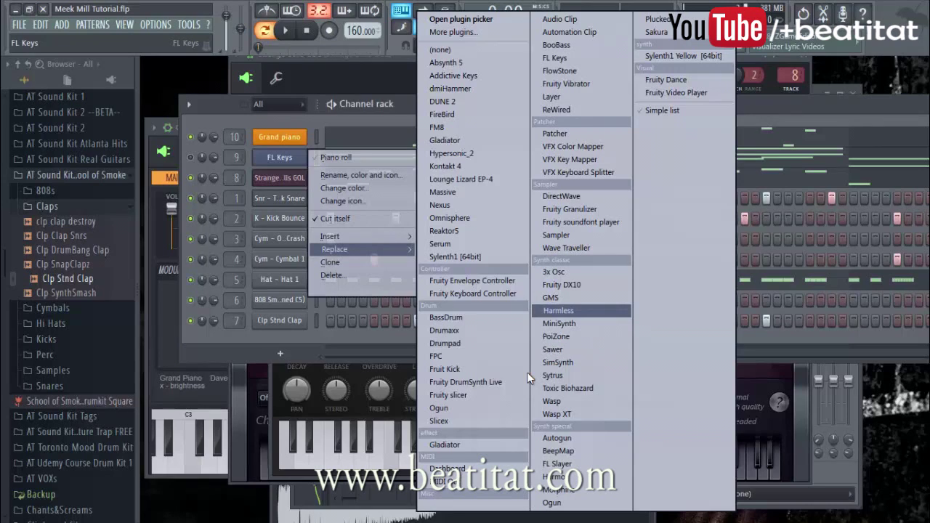
pyautogui.click(558, 310)
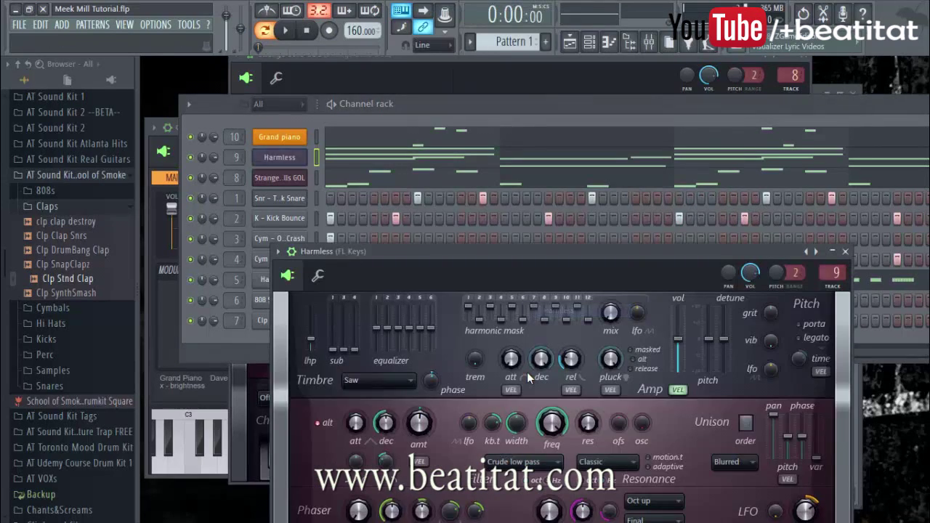
# Step: Load the Chasing a Crush AG pad preset into Harmless and audition the soloed channel's chord notes
pyautogui.click(278, 252)
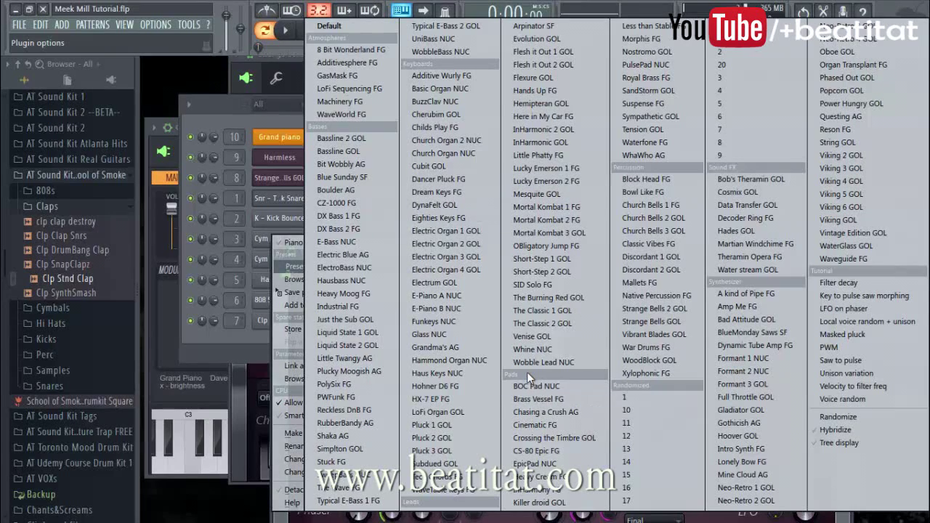
pyautogui.click(545, 412)
pyautogui.rightClick(190, 157)
pyautogui.click(203, 162)
pyautogui.press('space')
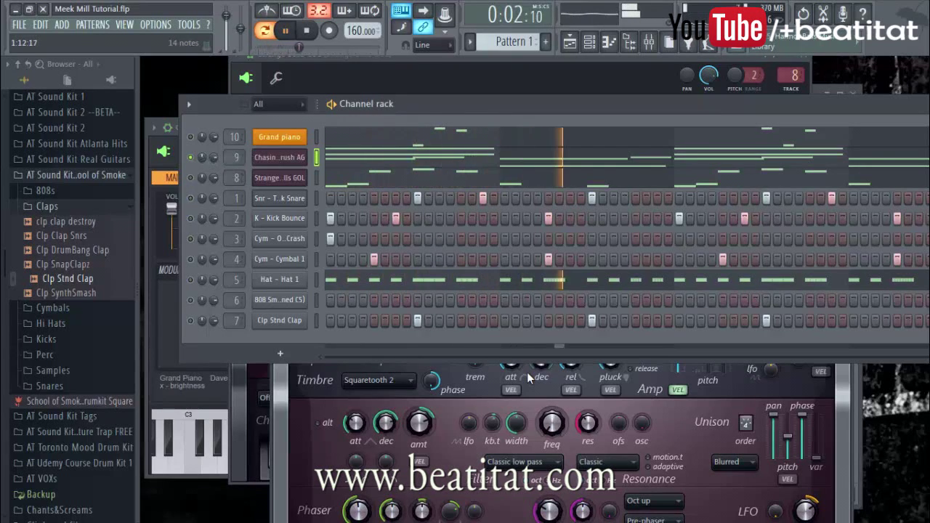
pyautogui.press('F7')
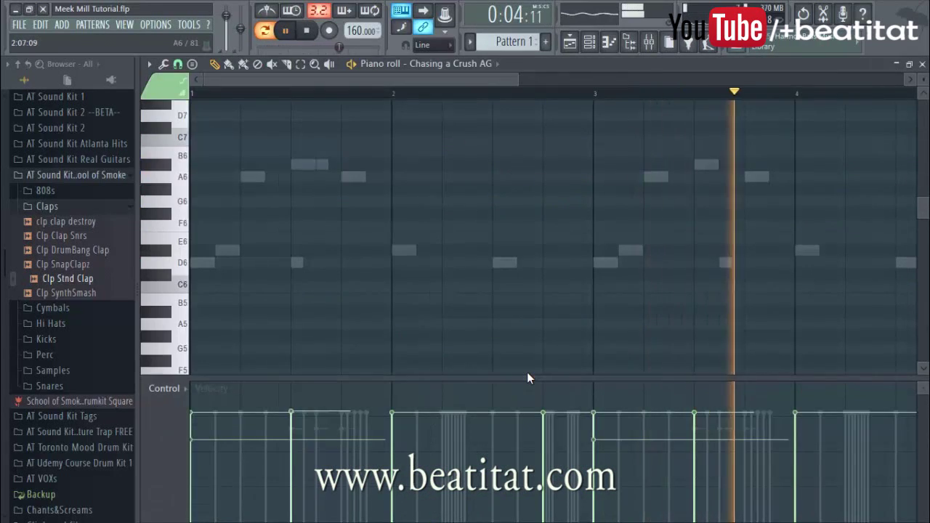
pyautogui.scroll(-5, 527, 372)
pyautogui.scroll(-2, 527, 373)
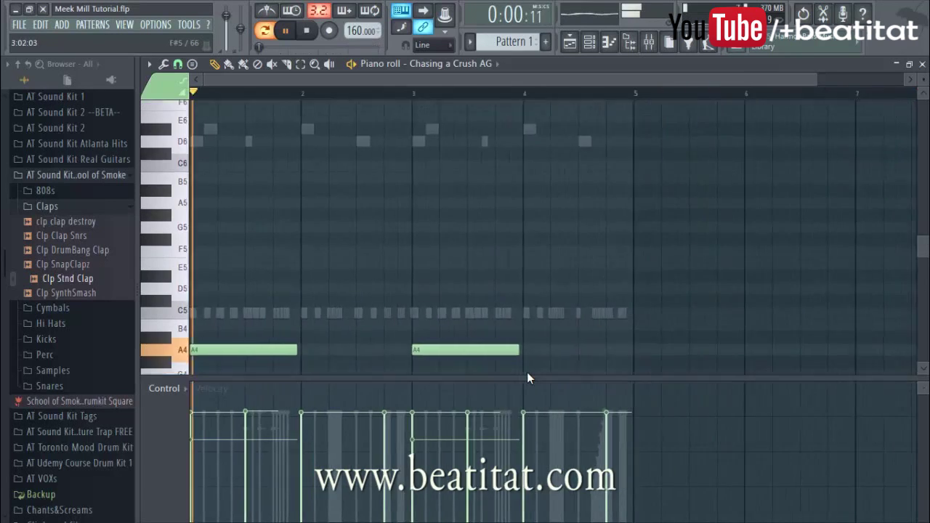
pyautogui.scroll(-5, 526, 372)
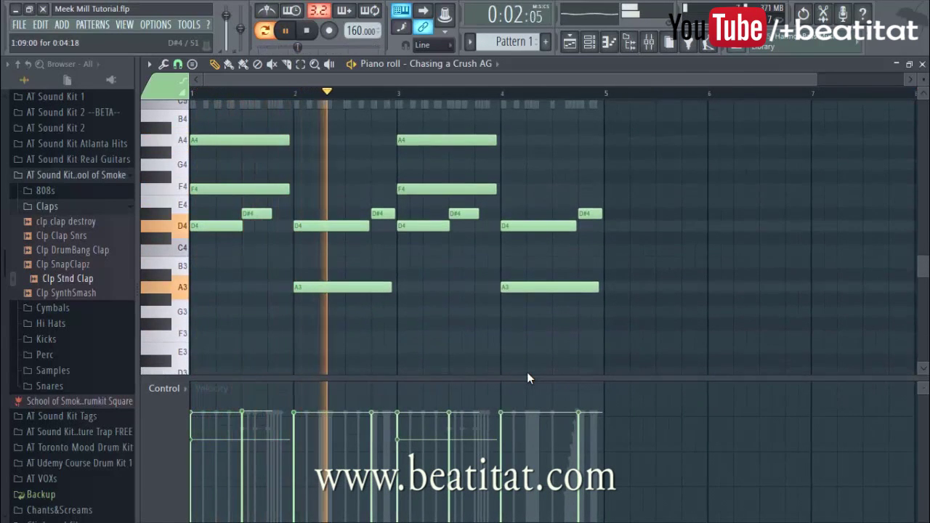
pyautogui.press('F7')
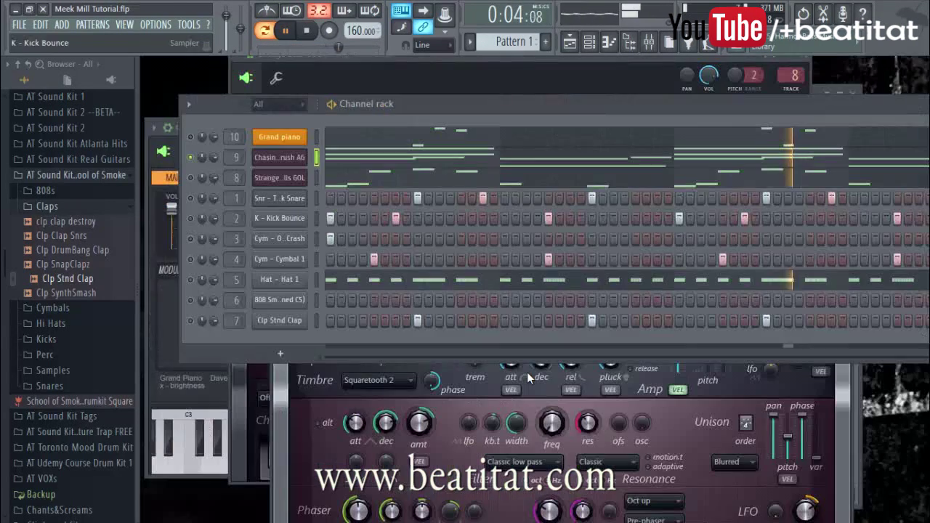
# Step: Audition the Cinematic FG and Crossing the Timbre GOL presets in Harmless and settle on EpicPad NUC
pyautogui.click(527, 372)
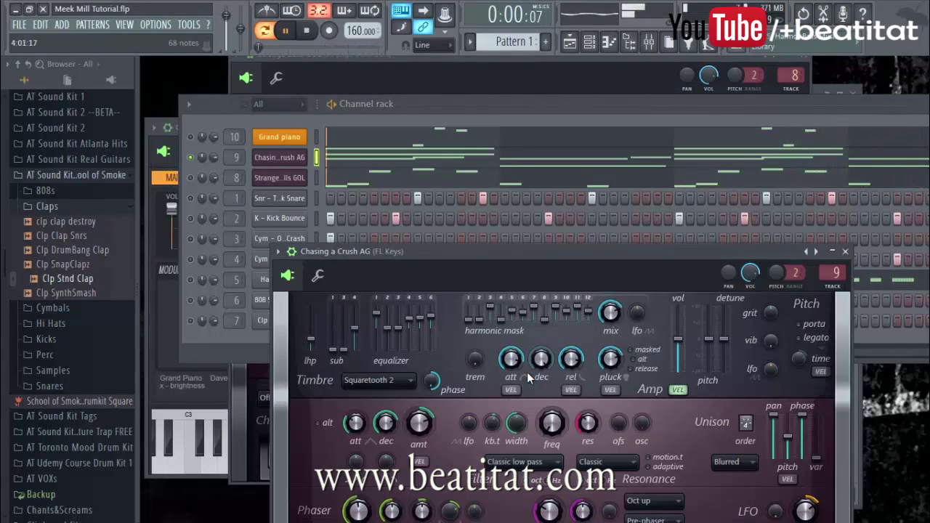
pyautogui.click(816, 251)
pyautogui.press('space')
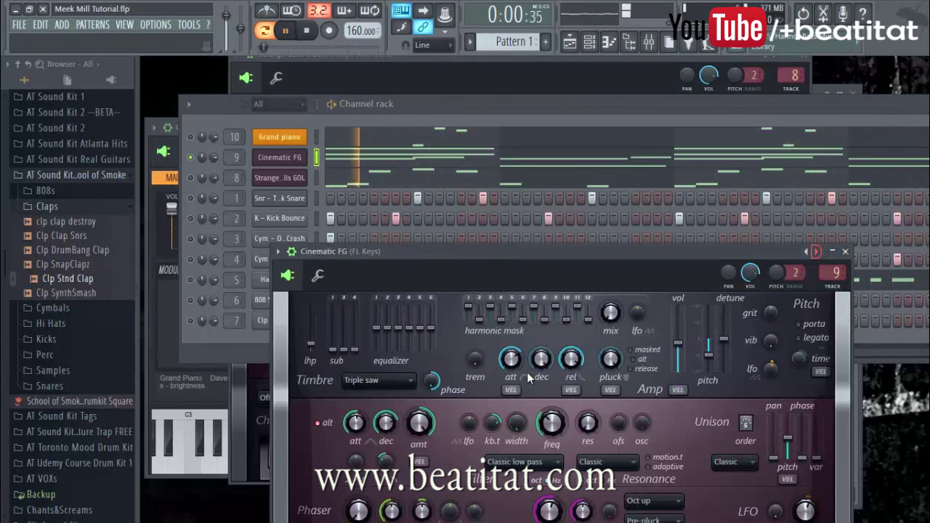
pyautogui.press('Right')
pyautogui.press('space')
pyautogui.press('space')
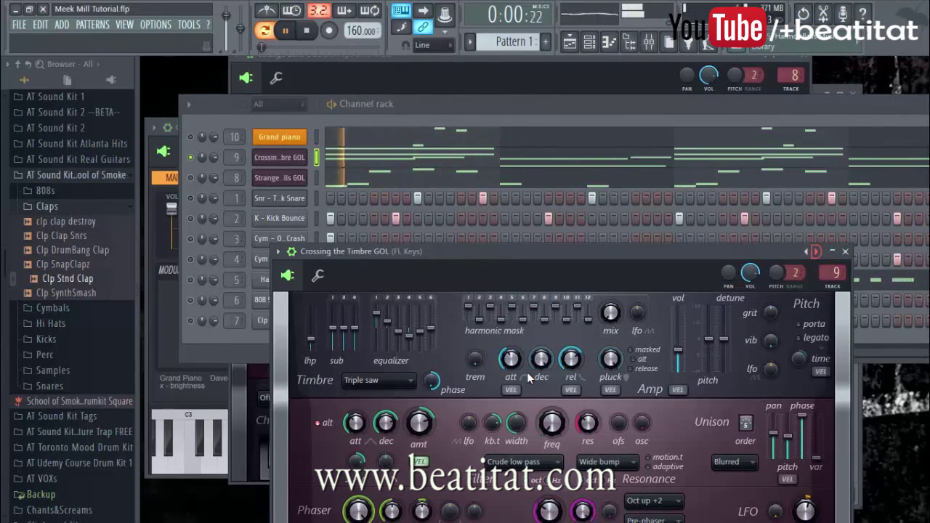
pyautogui.press('Right')
pyautogui.press('space')
pyautogui.press('space')
pyautogui.press('space')
pyautogui.press('space')
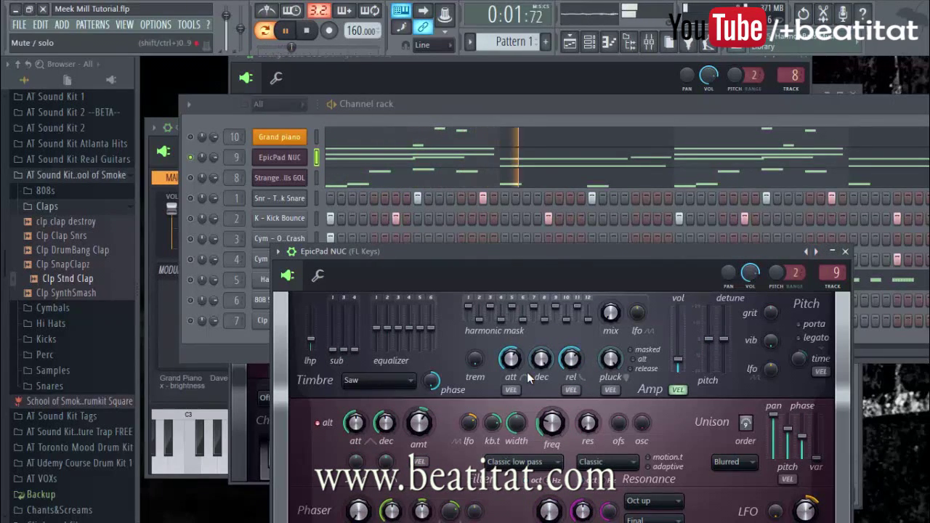
# Step: Unmute the Strange Bells and Grand piano channels to hear them together with EpicPad NUC
pyautogui.press('F6')
pyautogui.click(527, 372)
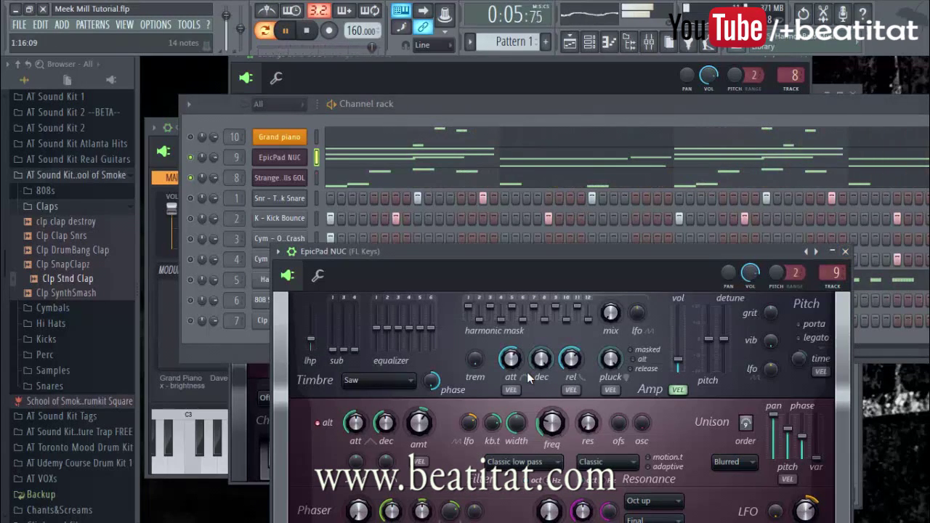
pyautogui.press('F7')
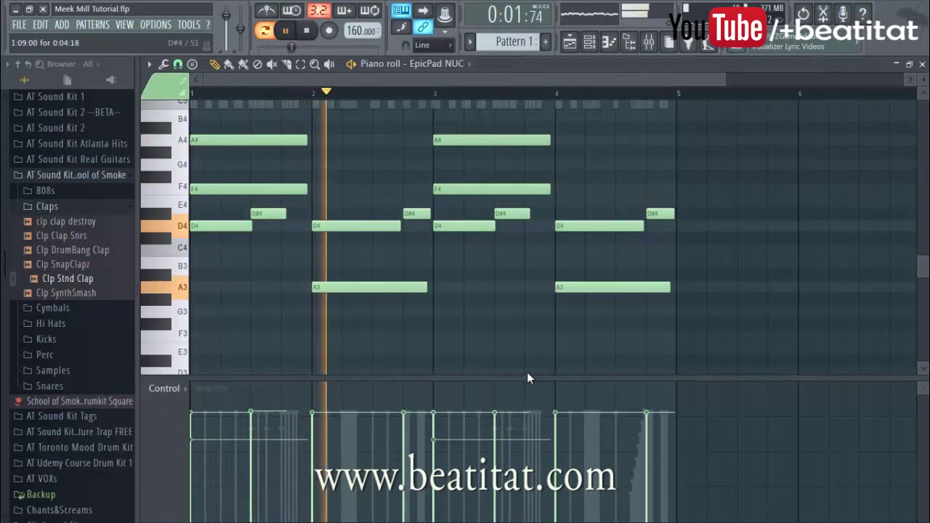
pyautogui.scroll(4, 527, 374)
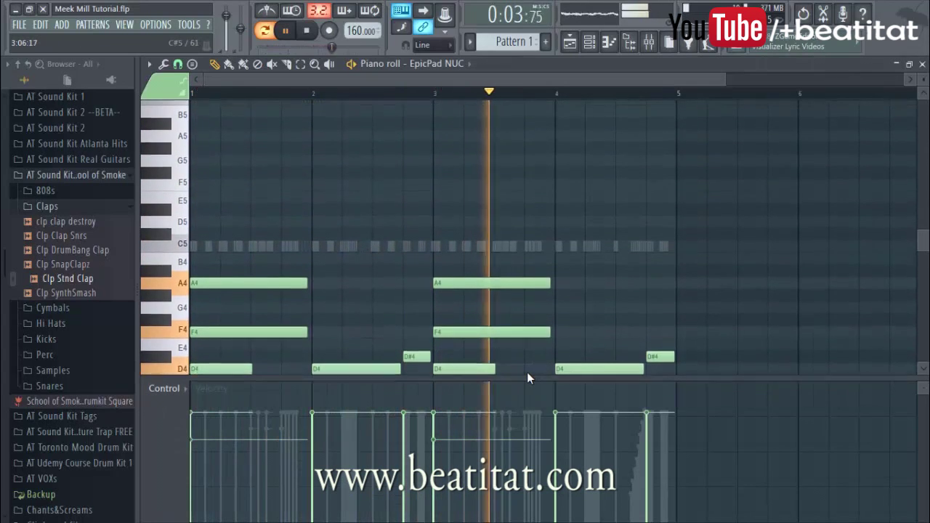
pyautogui.scroll(-4, 527, 374)
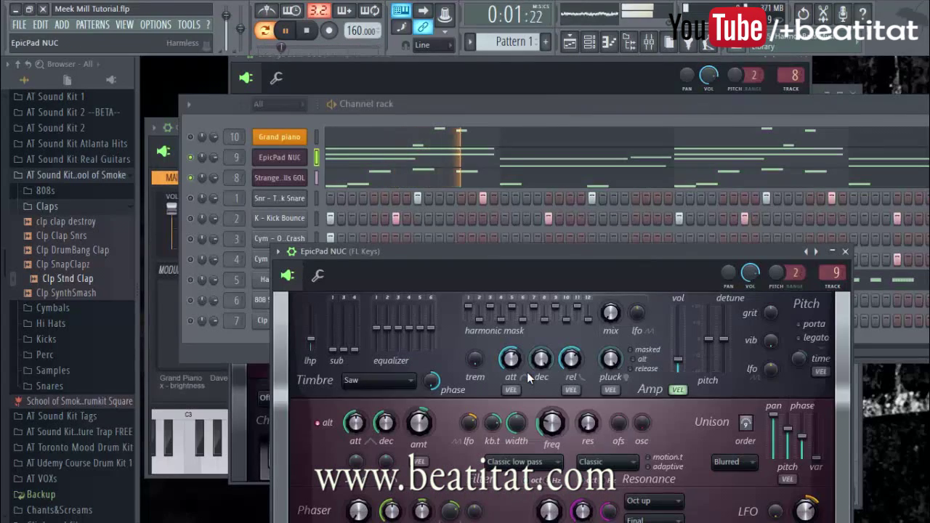
pyautogui.moveTo(552, 251); pyautogui.dragTo(434, 156)
pyautogui.click(726, 155)
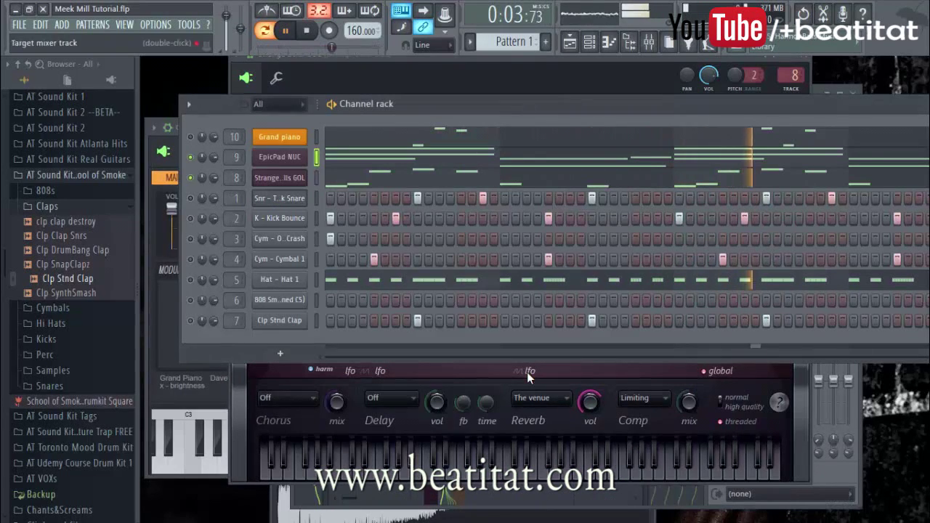
pyautogui.click(190, 137)
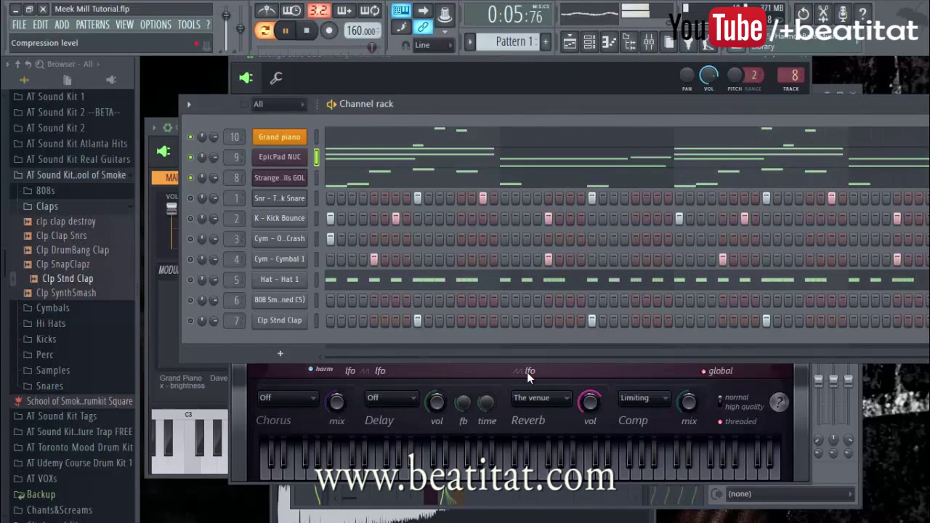
# Step: Close the Strange Bells instrument window and raise the Grand piano mixer track's level slightly during playback
pyautogui.click(527, 372)
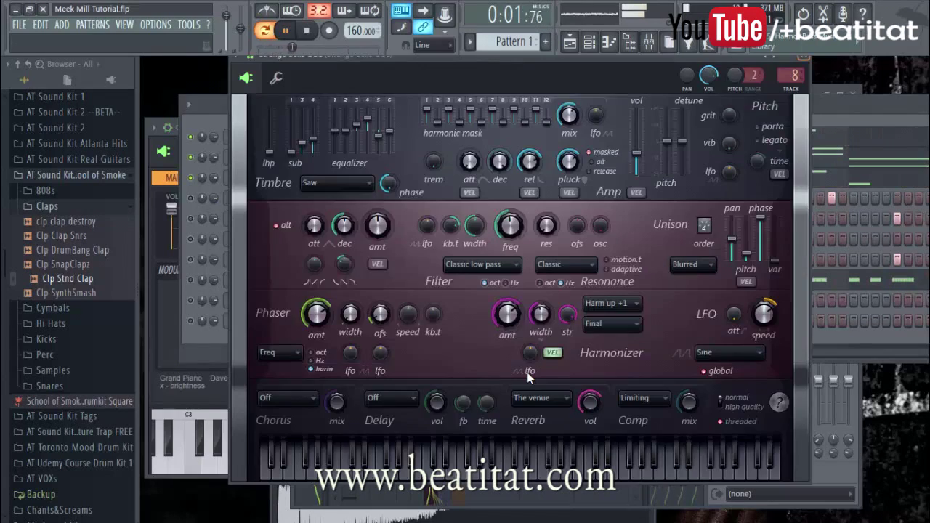
pyautogui.click(803, 57)
pyautogui.click(278, 178)
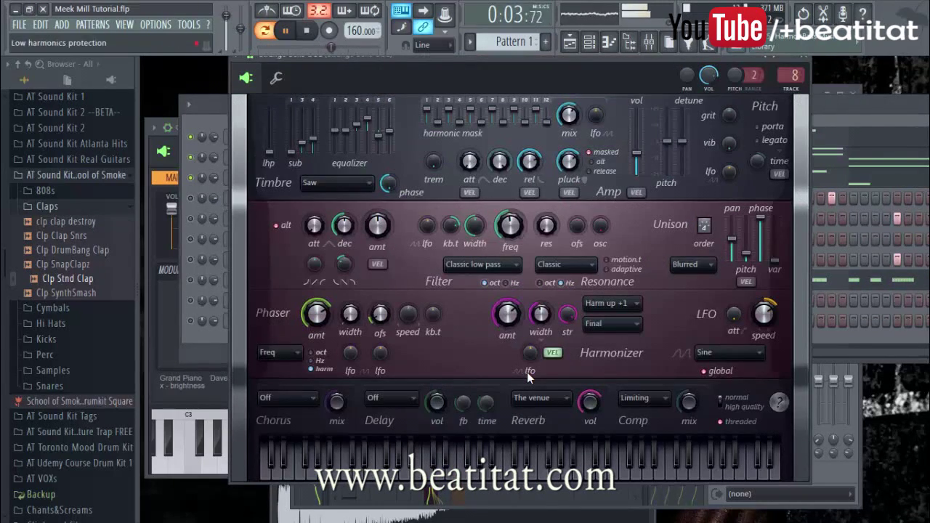
pyautogui.click(804, 57)
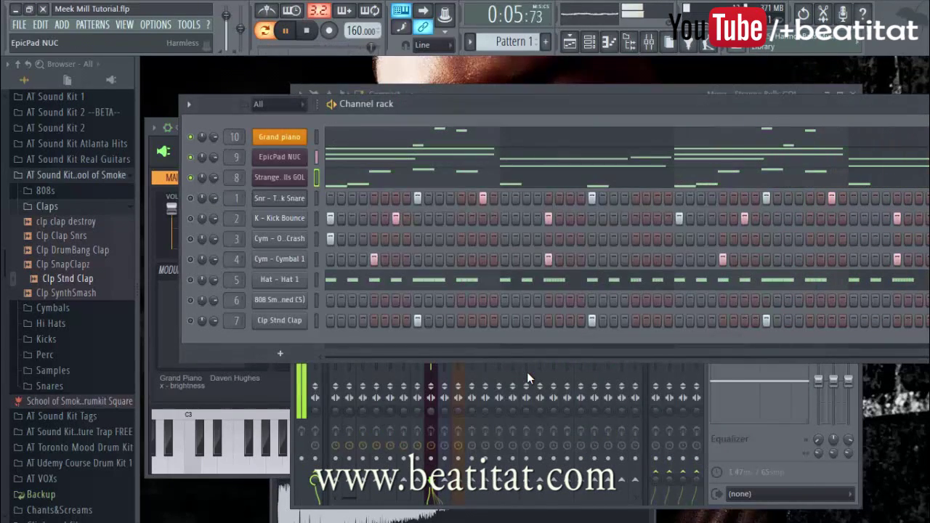
pyautogui.click(279, 156)
pyautogui.doubleClick(234, 137)
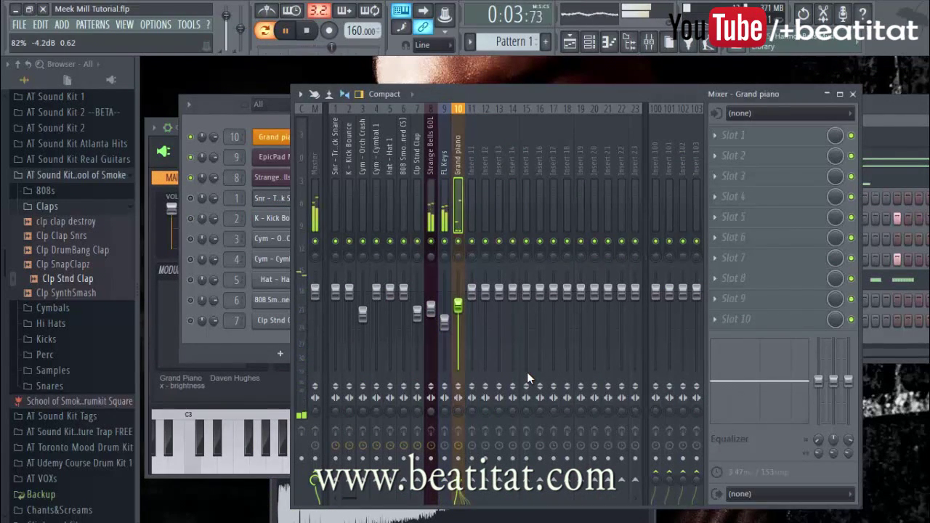
pyautogui.press('space')
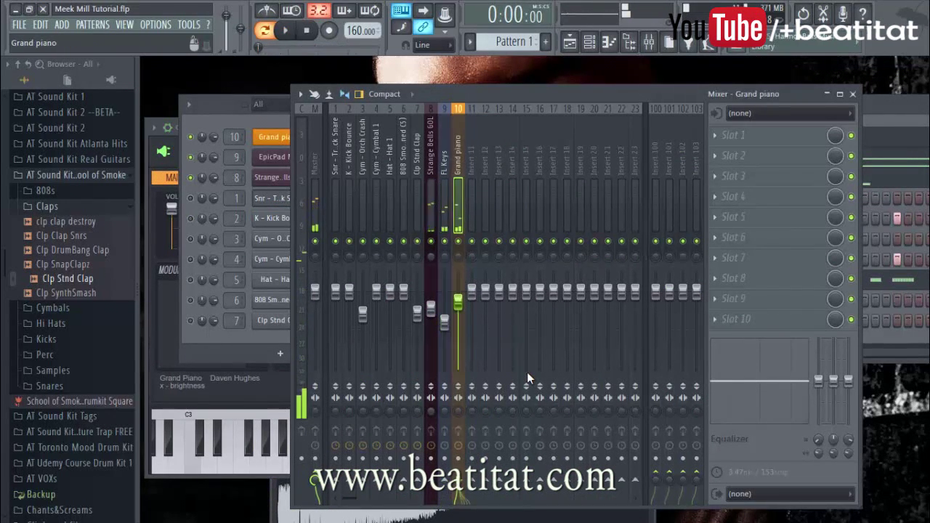
# Step: Rename mixer track 10 as Piano Melody and mixer track 9 as Pad
pyautogui.press('F2')
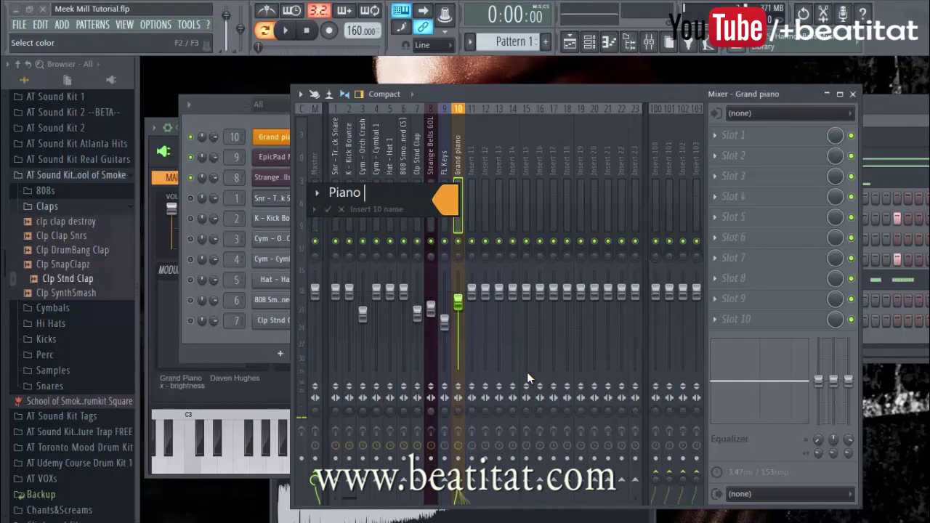
pyautogui.write('Piano Melody')
pyautogui.press('Return')
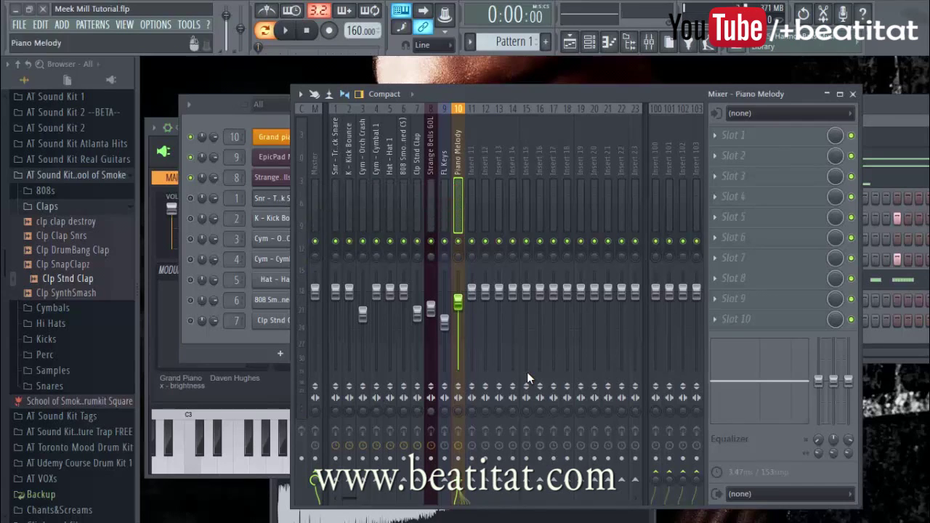
pyautogui.press('F2')
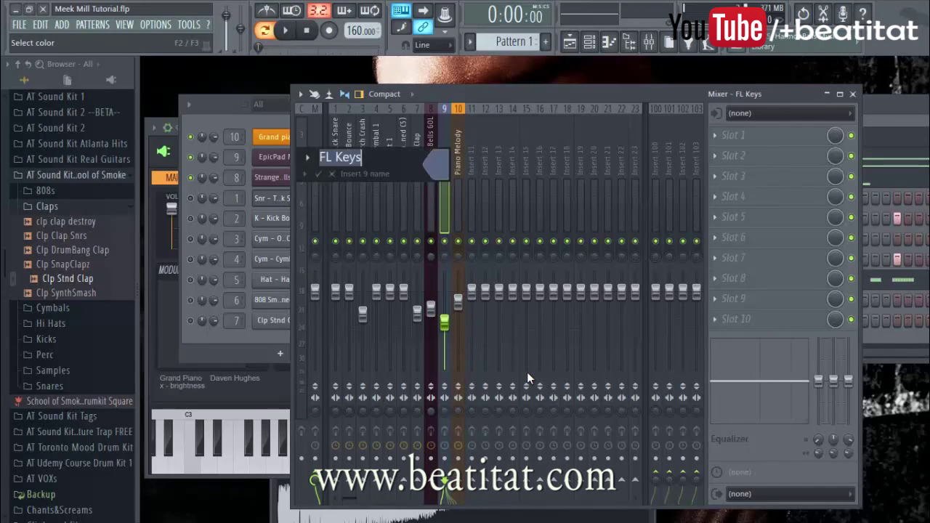
pyautogui.write('Pad')
pyautogui.press('Return')
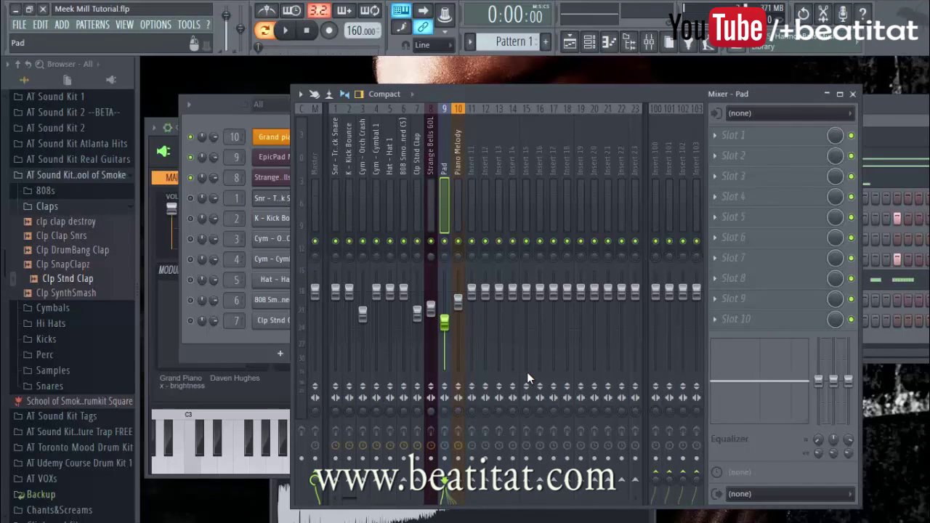
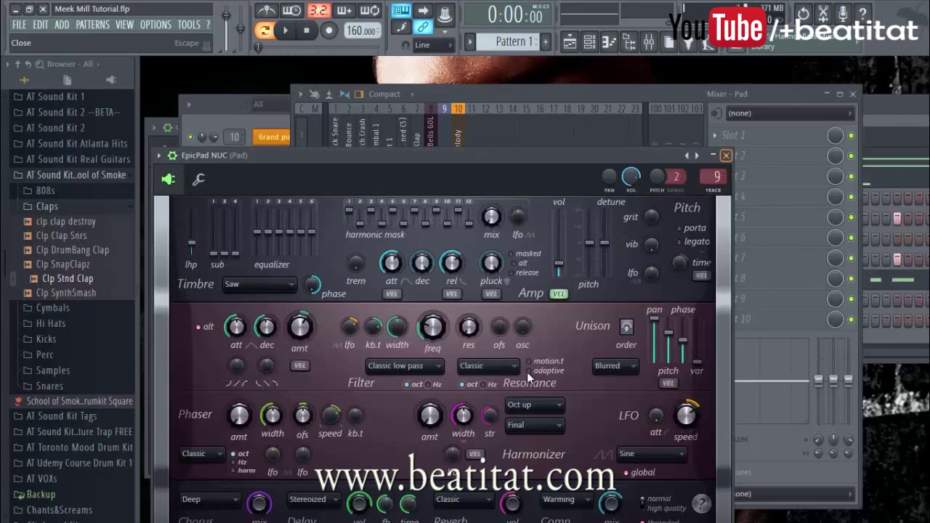
pyautogui.press('Escape')
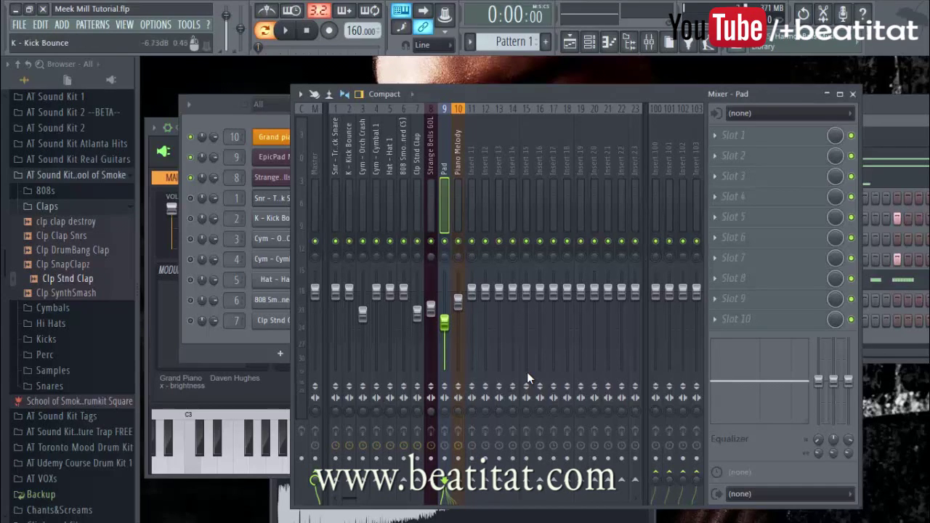
# Step: Unmute all the drum channels in the channel rack so every channel plays
pyautogui.click(349, 207)
pyautogui.press('F6')
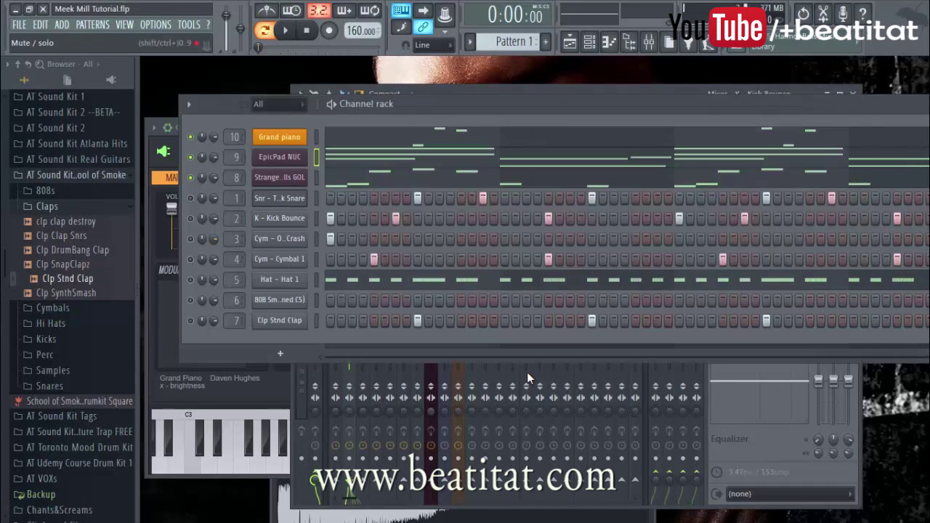
pyautogui.rightClick(190, 197)
pyautogui.press('Escape')
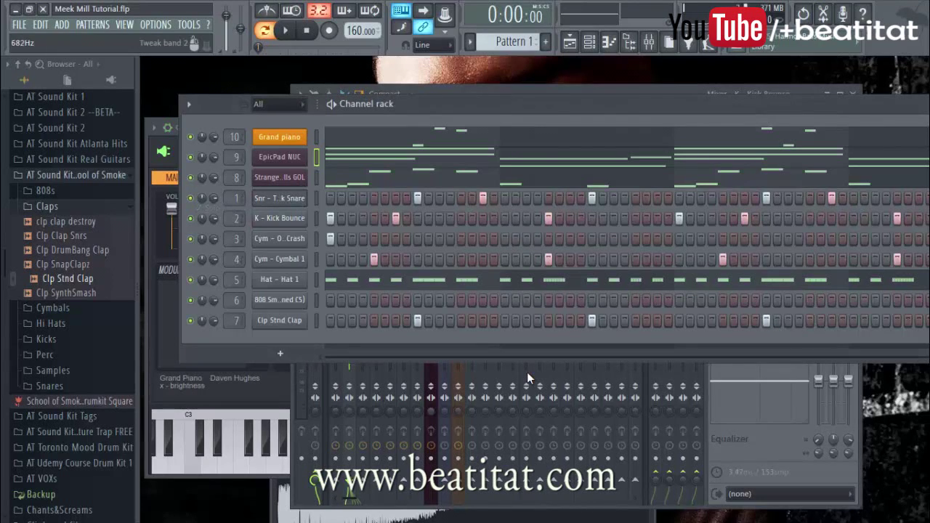
# Step: Lower the Hat - Hat 1 mixer track's level to about 86% (-3.3 dB)
pyautogui.press('F9')
pyautogui.click(390, 207)
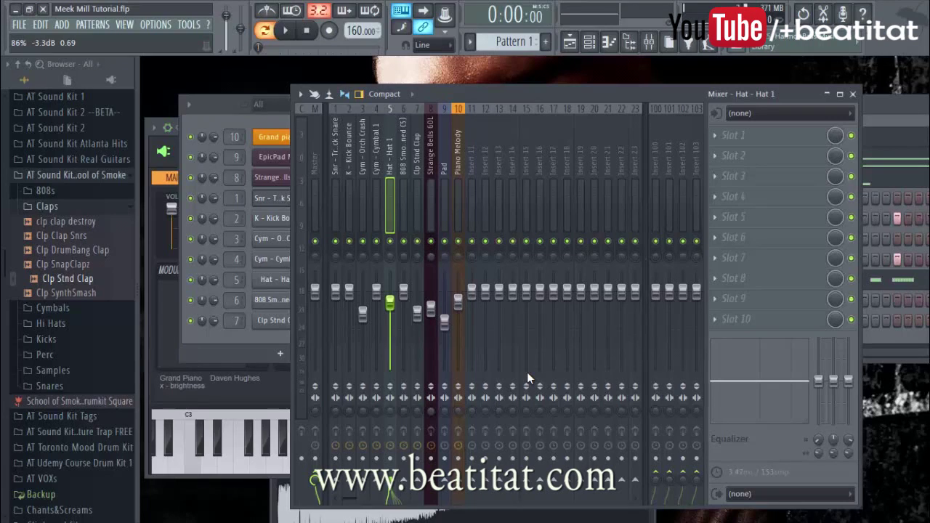
# Step: Lower the Hat - Hat 1, Pad and Piano Melody mixer levels during playback, with Piano Melody at about 83% (-4.0 dB)
pyautogui.press('space')
pyautogui.moveTo(390, 302); pyautogui.dragTo(390, 306)
pyautogui.moveTo(445, 322)
pyautogui.mouseDown()
pyautogui.moveTo(445, 335)
pyautogui.moveTo(431, 310)
pyautogui.moveTo(459, 305)
pyautogui.mouseUp()
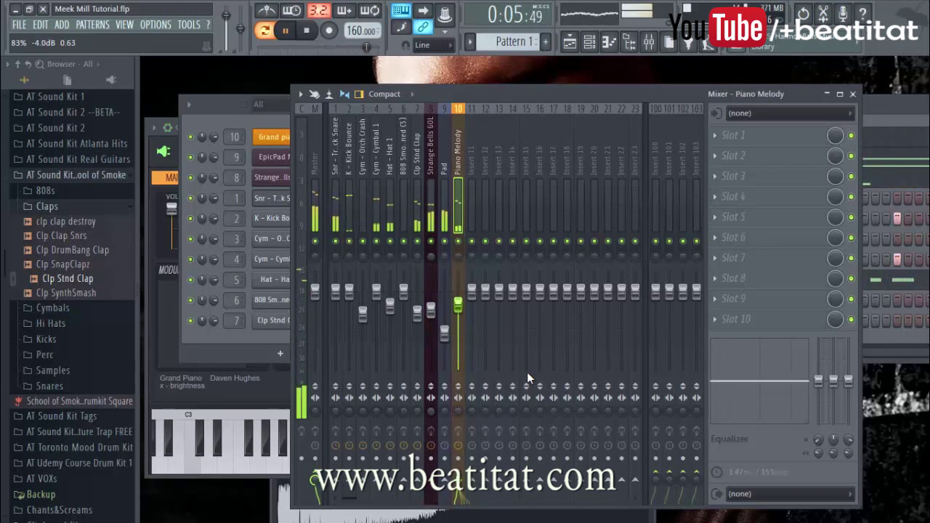
# Step: Add Fruity parametric EQ 2 to the Pad track, cutting the lows with band 1 and boosting band 2 about 3.1 dB at 186 Hz
pyautogui.click(445, 211)
pyautogui.click(715, 135)
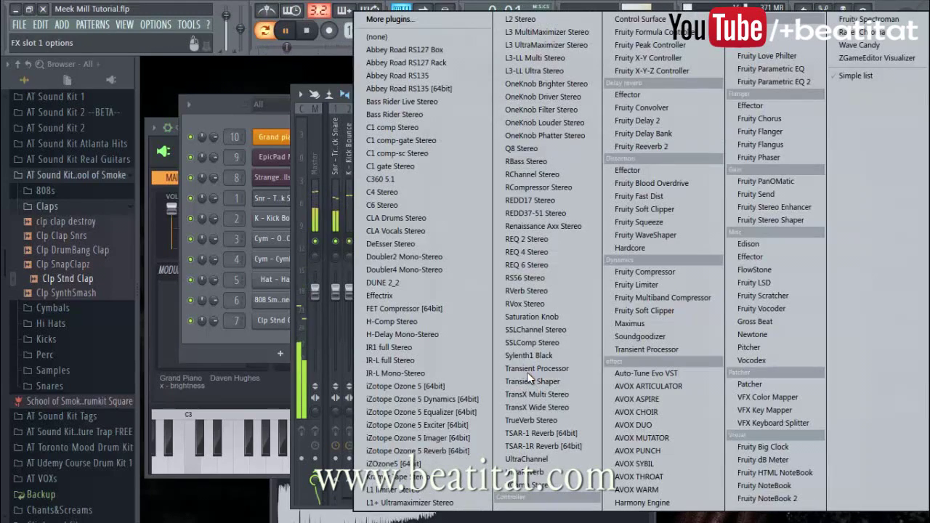
pyautogui.click(775, 82)
pyautogui.moveTo(540, 234); pyautogui.dragTo(540, 249)
pyautogui.moveTo(281, 308)
pyautogui.mouseDown()
pyautogui.moveTo(352, 299)
pyautogui.moveTo(423, 310)
pyautogui.moveTo(313, 306)
pyautogui.moveTo(323, 300)
pyautogui.mouseUp()
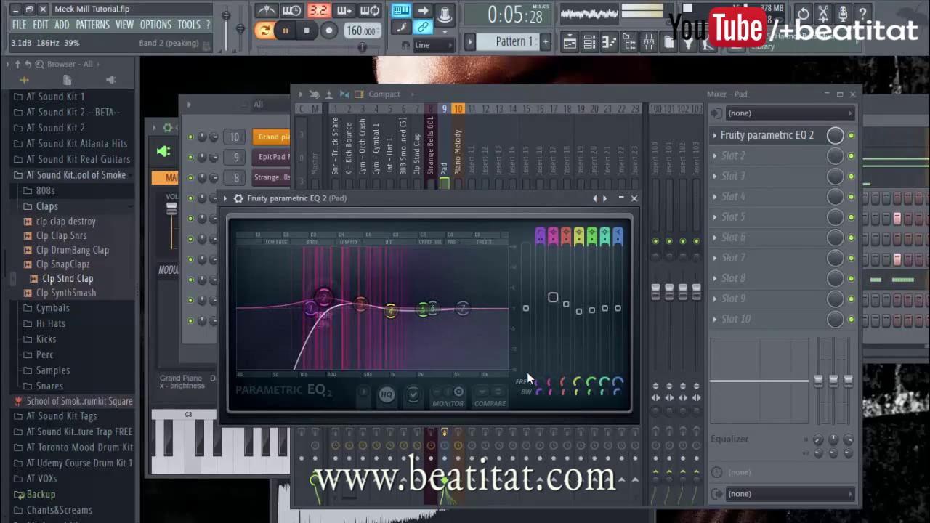
pyautogui.click(633, 198)
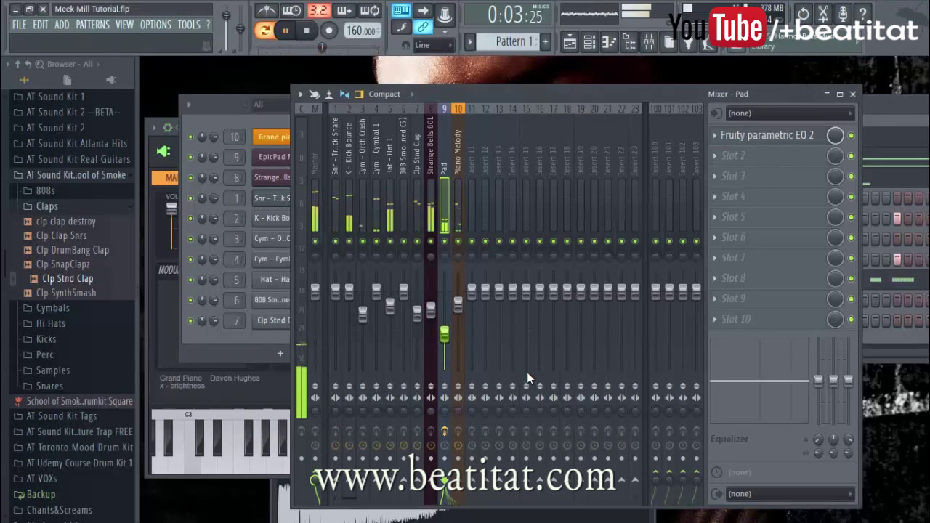
# Step: Delete the two D#4 notes at the ends of bars 2 and 4 in the EpicPad NUC piano roll and play the pattern
pyautogui.press('F6')
pyautogui.press('space')
pyautogui.press('F7')
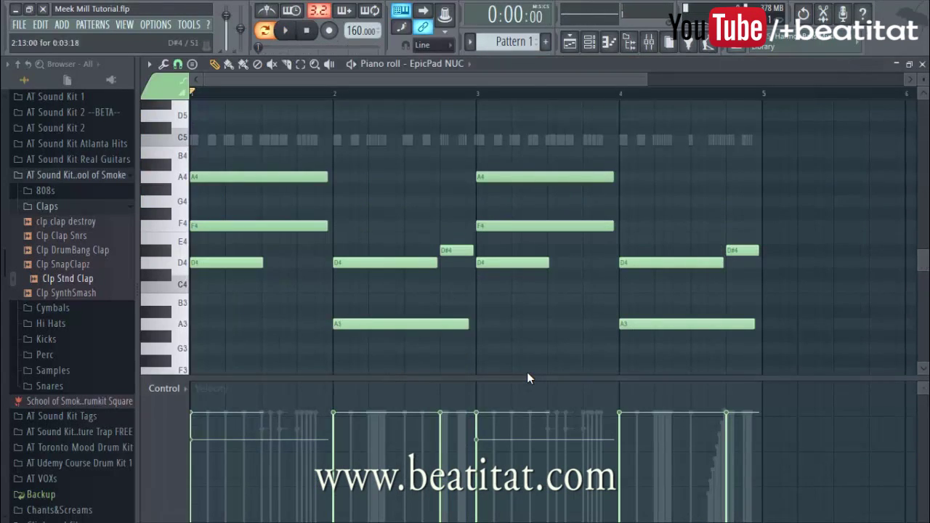
pyautogui.rightClick(456, 251)
pyautogui.rightClick(741, 251)
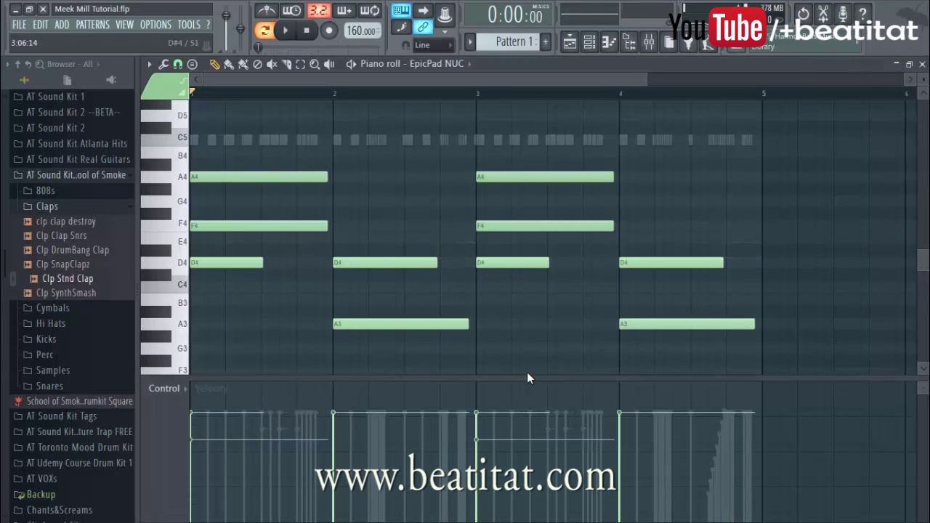
pyautogui.scroll(3, 528, 240)
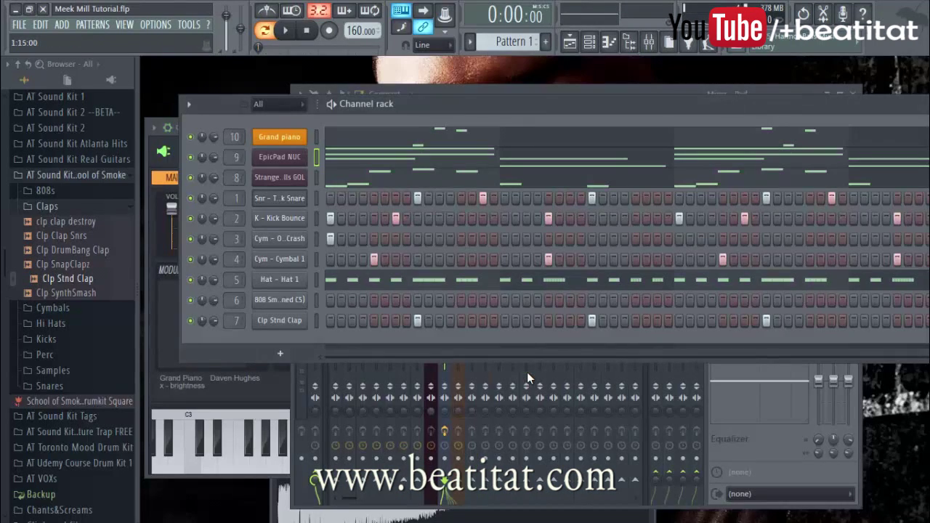
pyautogui.press('space')
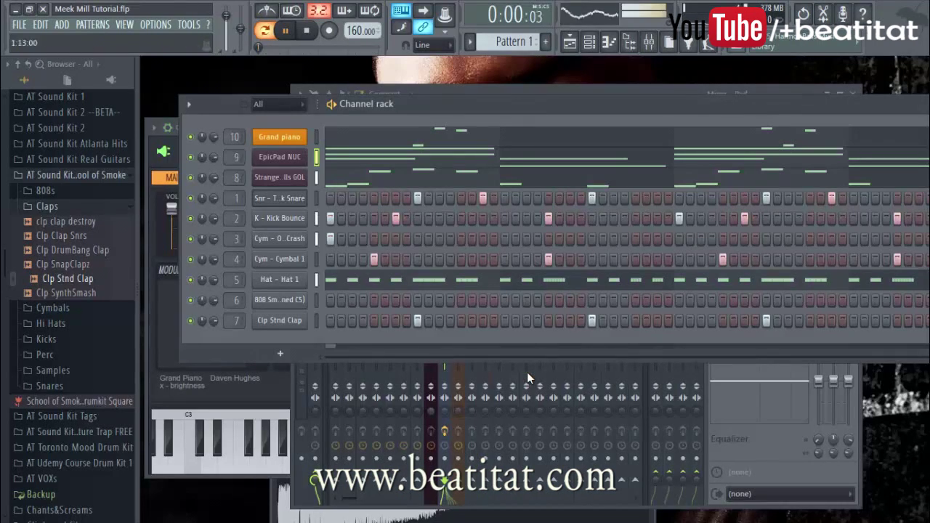
# Step: Raise the Strange Bells GOL mixer level slightly and lower the Piano Melody level a little during playback
pyautogui.press('F9')
pyautogui.moveTo(431, 310)
pyautogui.mouseDown()
pyautogui.moveTo(431, 300)
pyautogui.moveTo(457, 306)
pyautogui.mouseUp()
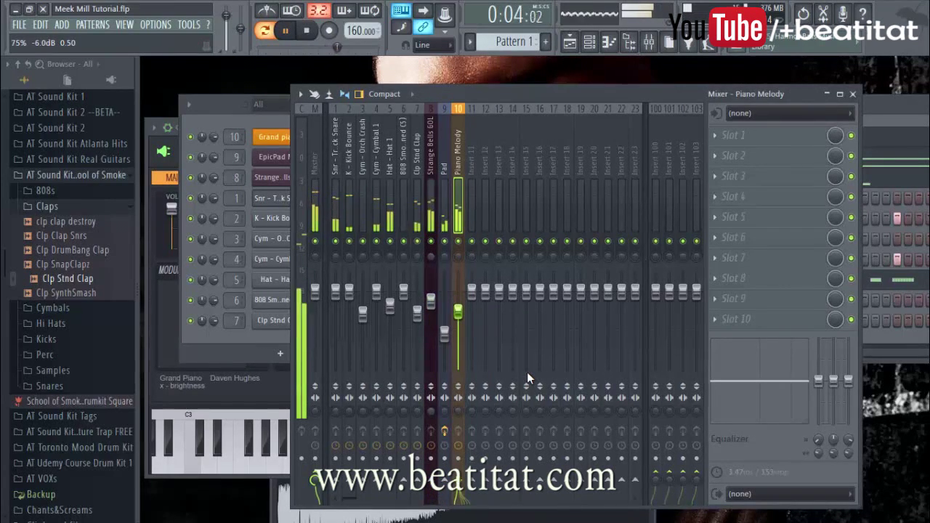
pyautogui.click(443, 333)
pyautogui.click(430, 301)
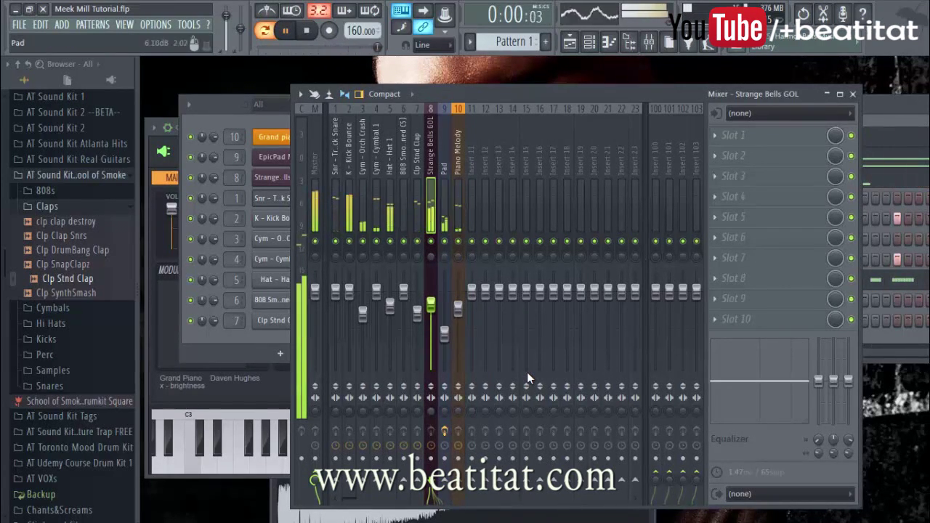
# Step: Examine the Strange Bells GOL and EpicPad NUC instrument settings with playback stopped and running
pyautogui.press('space')
pyautogui.click(272, 177)
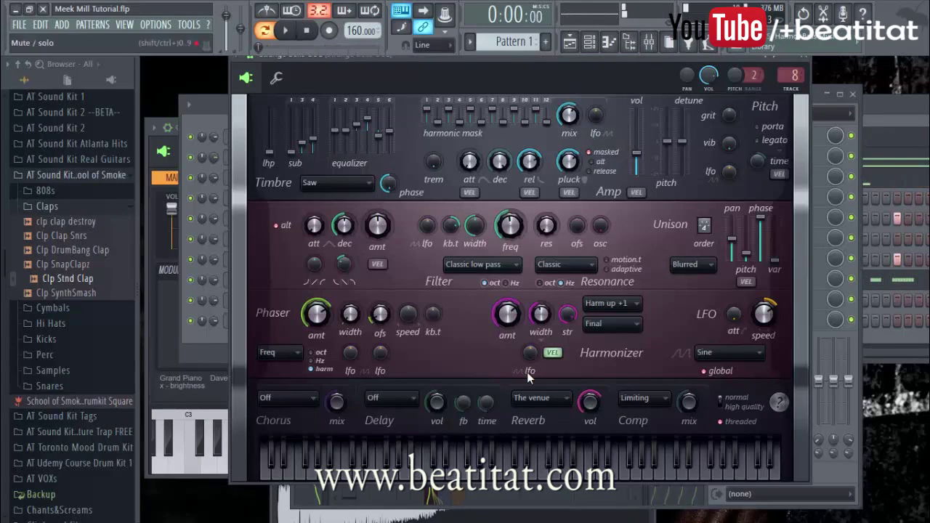
pyautogui.click(185, 157)
pyautogui.click(279, 157)
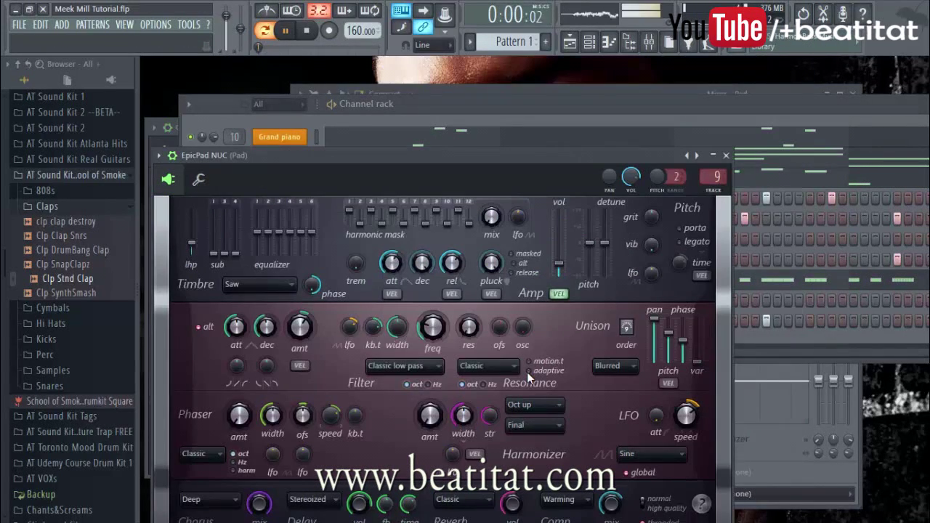
pyautogui.click(366, 109)
pyautogui.click(279, 177)
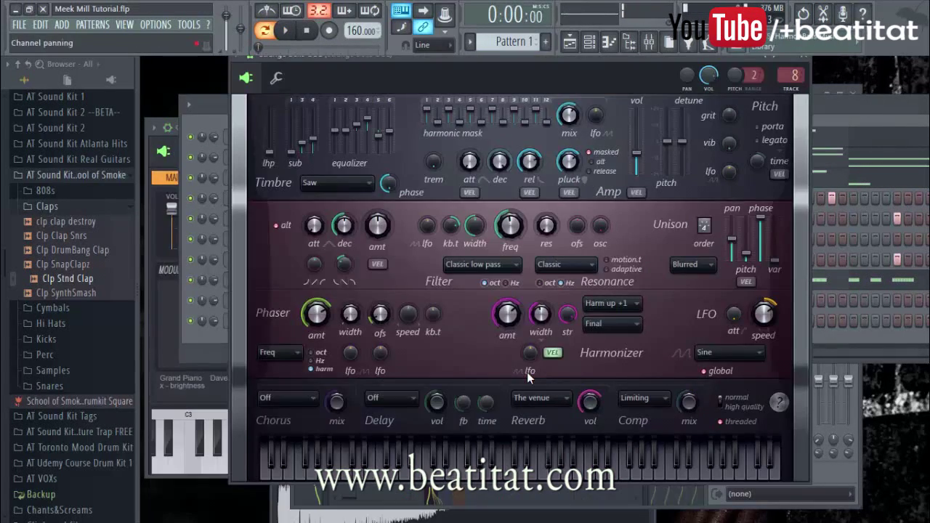
# Step: Solo the Strange Bells GOL channel and briefly play it on its own
pyautogui.rightClick(190, 178)
pyautogui.click(212, 186)
pyautogui.press('space')
pyautogui.press('space')
pyautogui.click(279, 178)
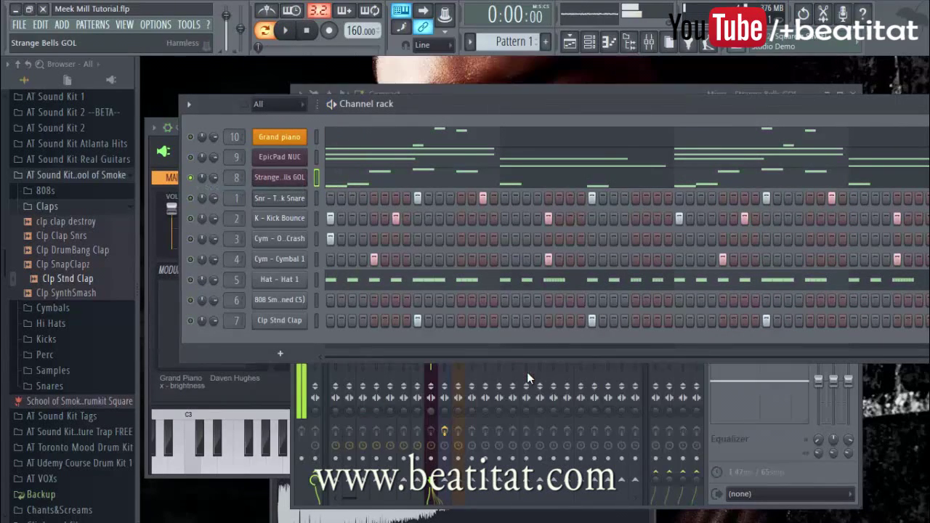
# Step: Clone the Strange Bells GOL channel in the channel rack
pyautogui.click(279, 177)
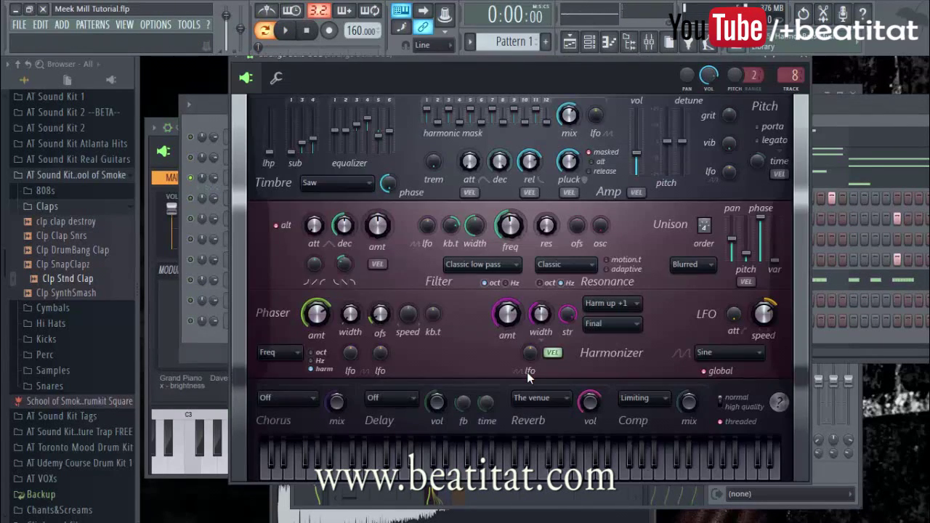
pyautogui.click(213, 187)
pyautogui.rightClick(279, 177)
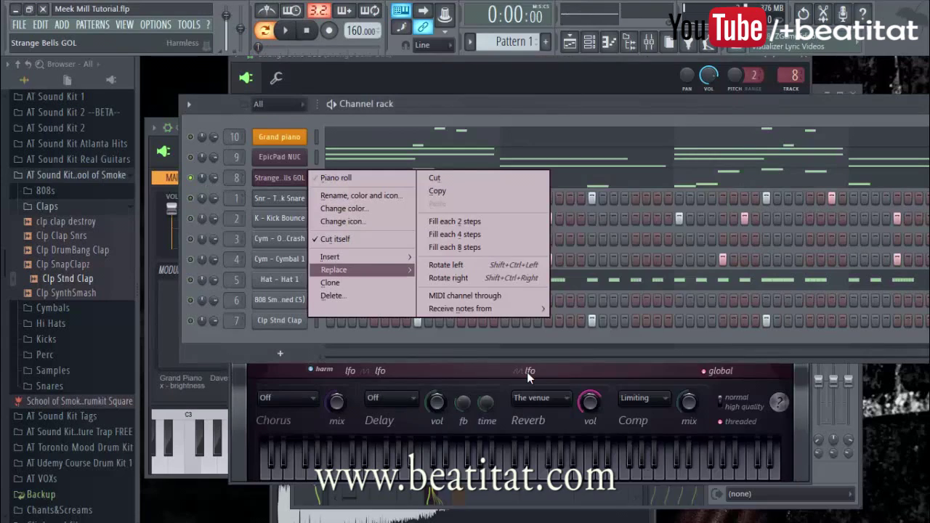
pyautogui.moveTo(349, 270)
pyautogui.click(330, 283)
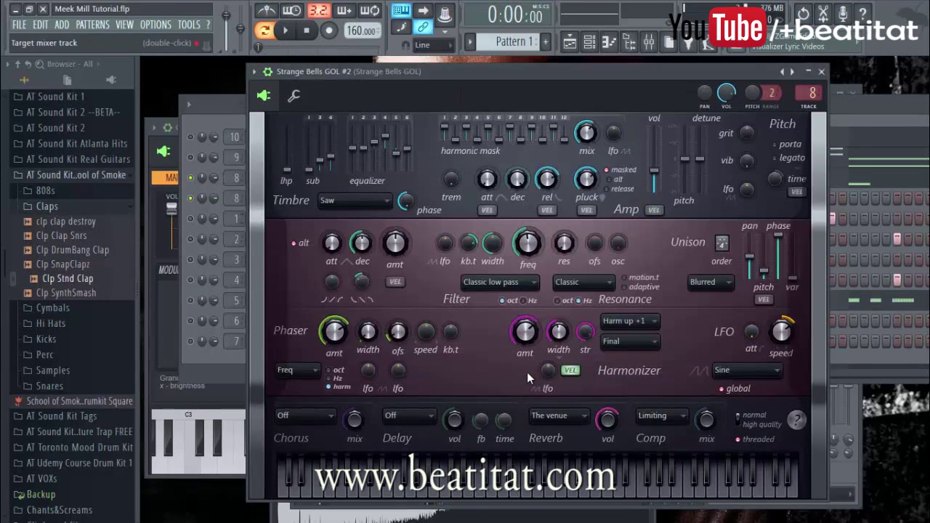
# Step: Move the melody notes from the original Strange Bells GOL channel to its clone
pyautogui.click(212, 188)
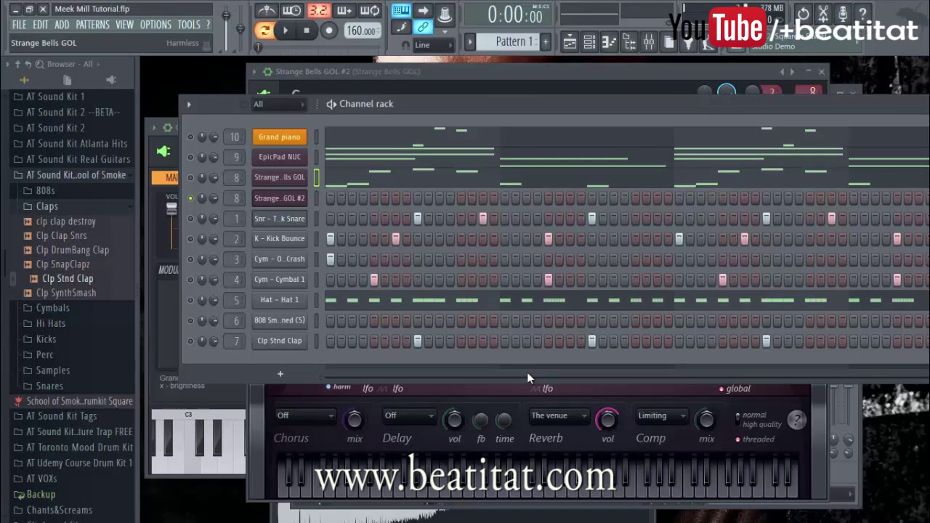
pyautogui.hotkey('ctrl', 'x')
pyautogui.hotkey('ctrl', 'v')
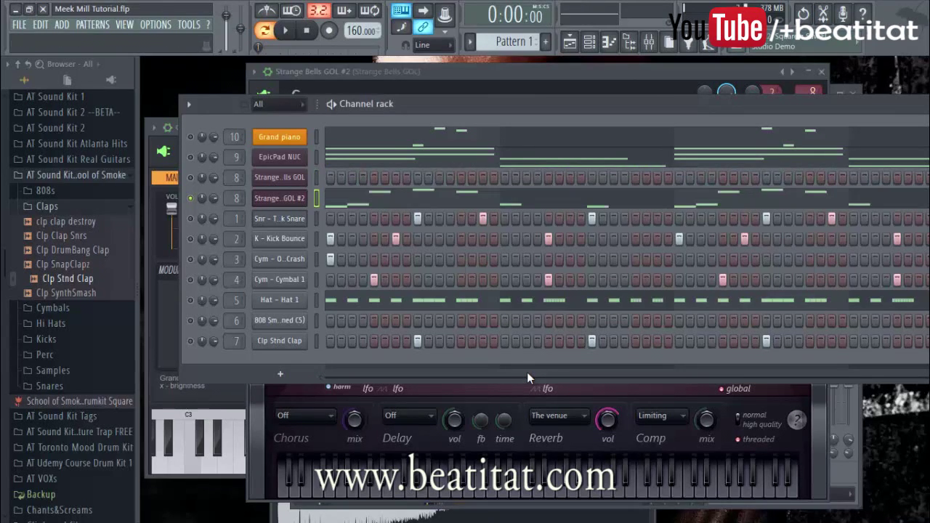
# Step: Audition the Harmless presets one by one on the cloned bells channel, from Additivesphere FG through to Bassline GOL
pyautogui.click(280, 177)
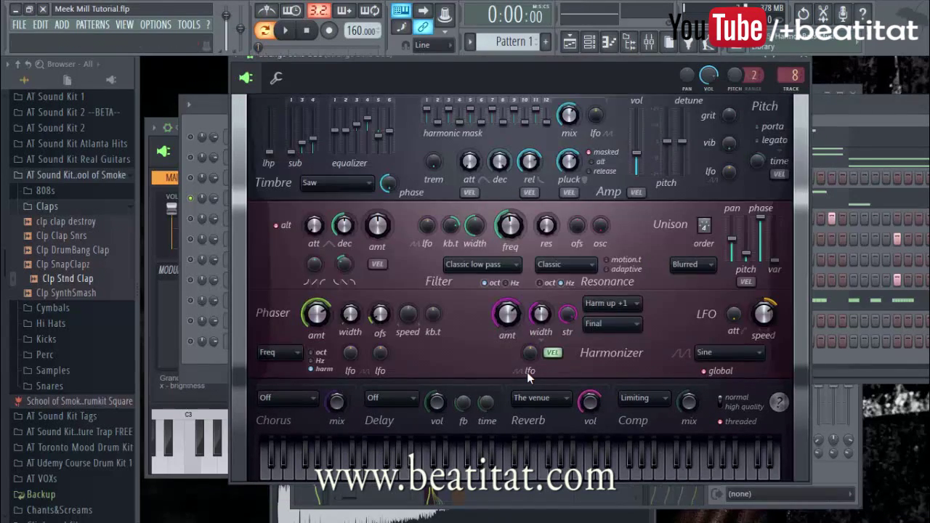
pyautogui.click(210, 360)
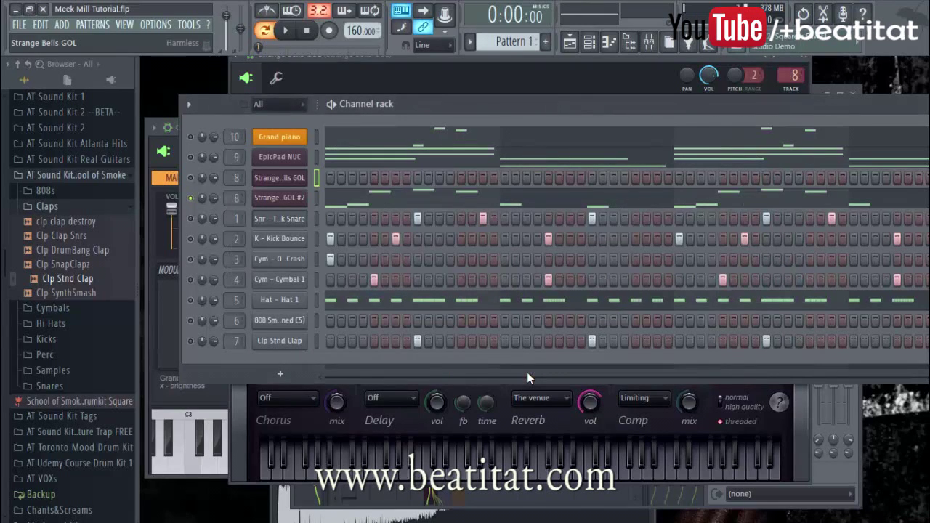
pyautogui.click(280, 197)
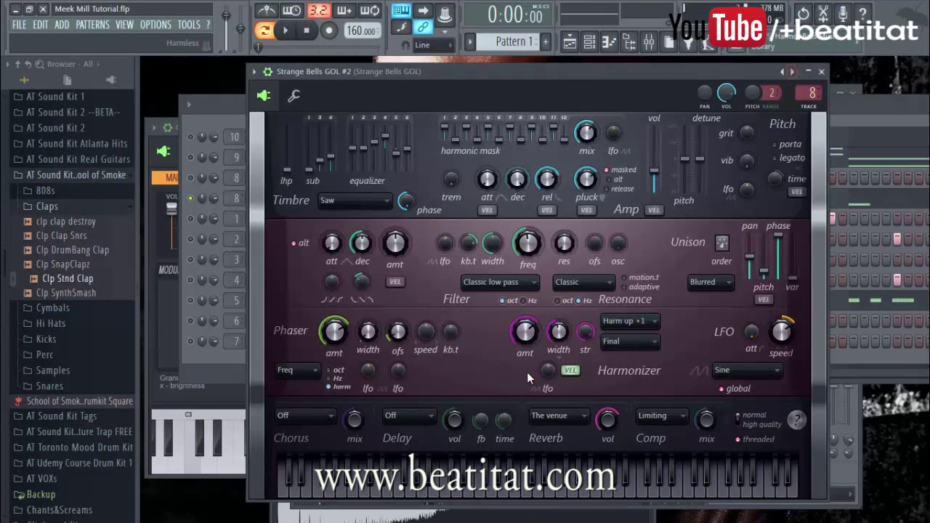
pyautogui.click(792, 71)
pyautogui.press('space')
pyautogui.press('space')
pyautogui.click(792, 71)
pyautogui.press('space')
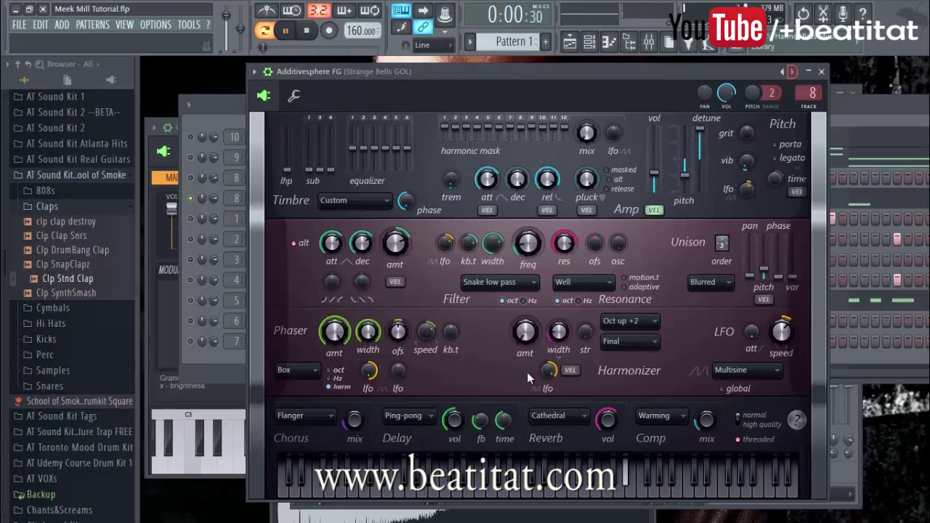
pyautogui.click(792, 71)
pyautogui.click(792, 72)
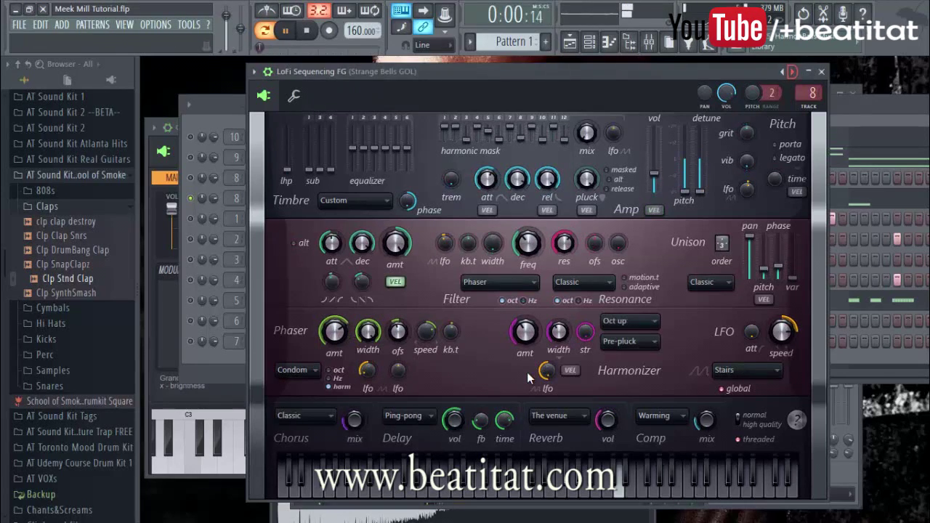
pyautogui.click(792, 72)
pyautogui.click(792, 71)
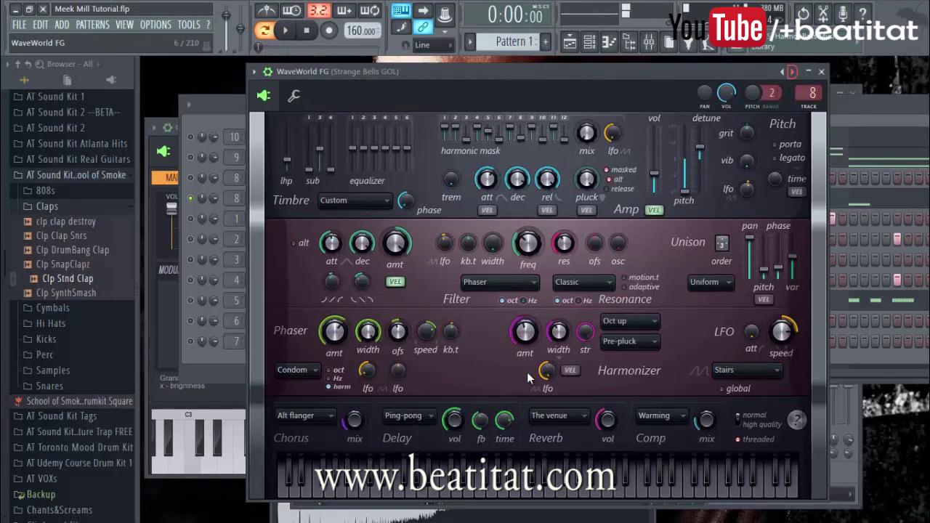
pyautogui.click(792, 71)
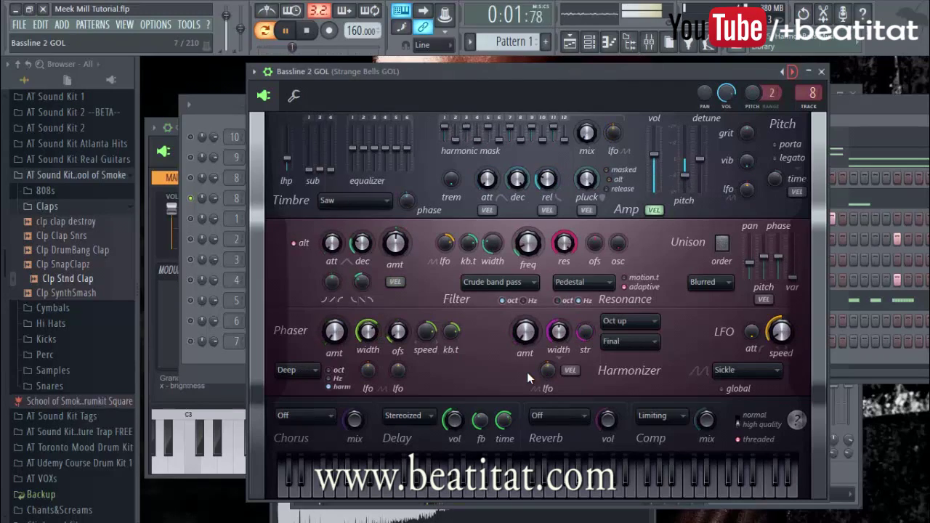
pyautogui.press('space')
pyautogui.click(792, 71)
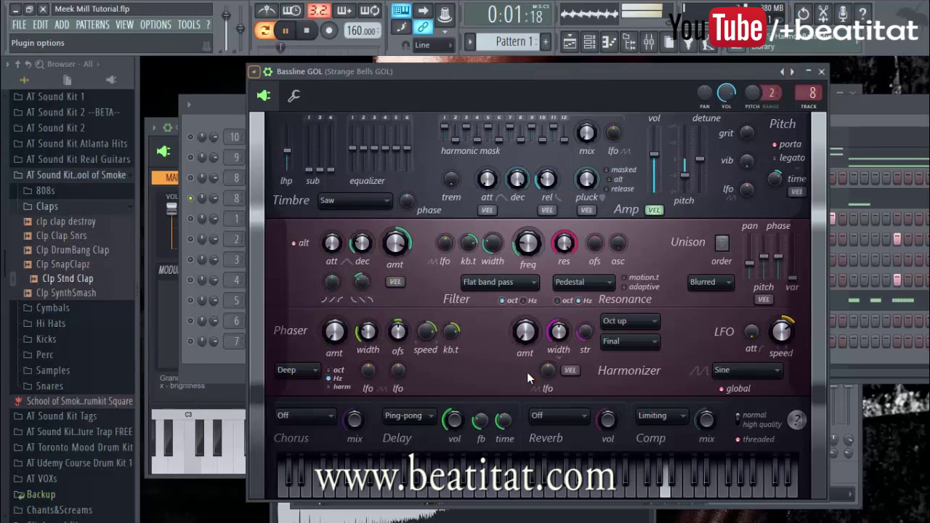
# Step: Load a percussion preset on the cloned channel, browse its neighbours during playback, settle on Strange Bells 2 GOL and close the instrument window
pyautogui.click(254, 71)
pyautogui.moveTo(273, 112)
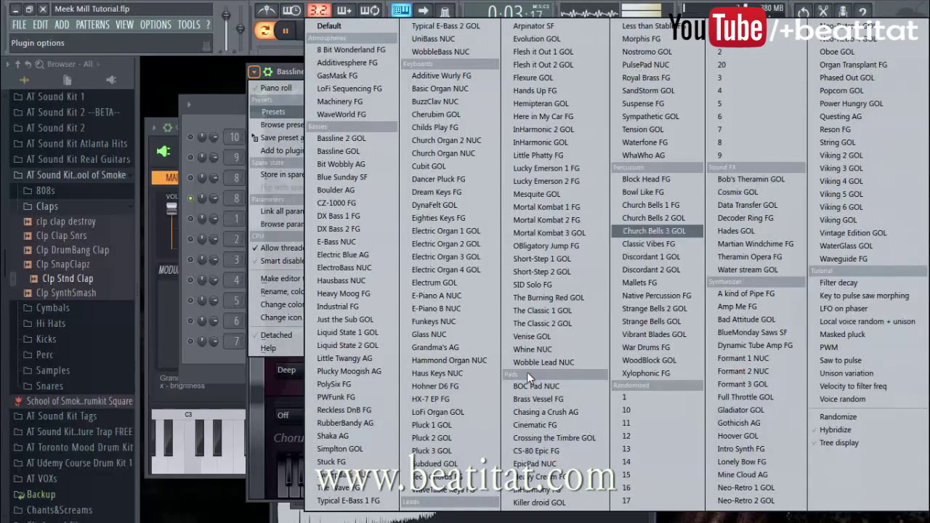
pyautogui.click(646, 373)
pyautogui.press('Left')
pyautogui.press('Left')
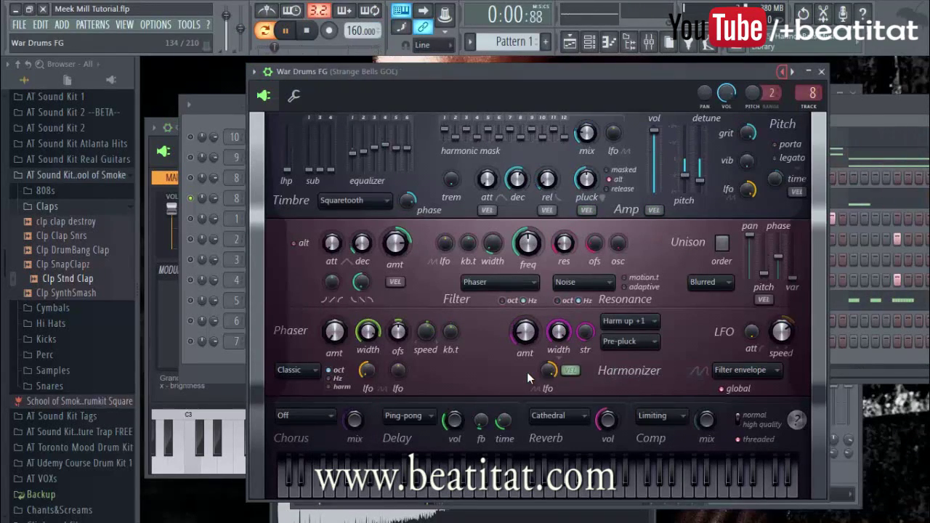
pyautogui.press('Left')
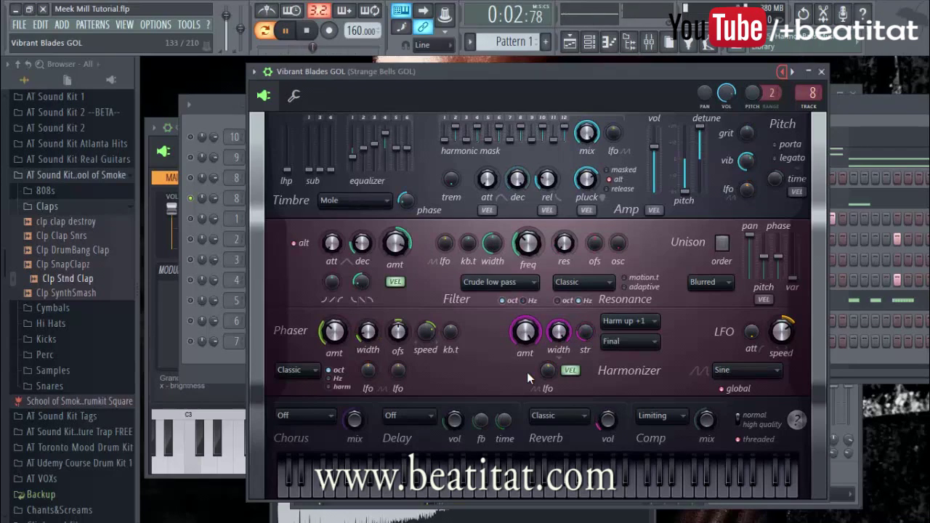
pyautogui.press('Left')
pyautogui.press('Left')
pyautogui.press('Left')
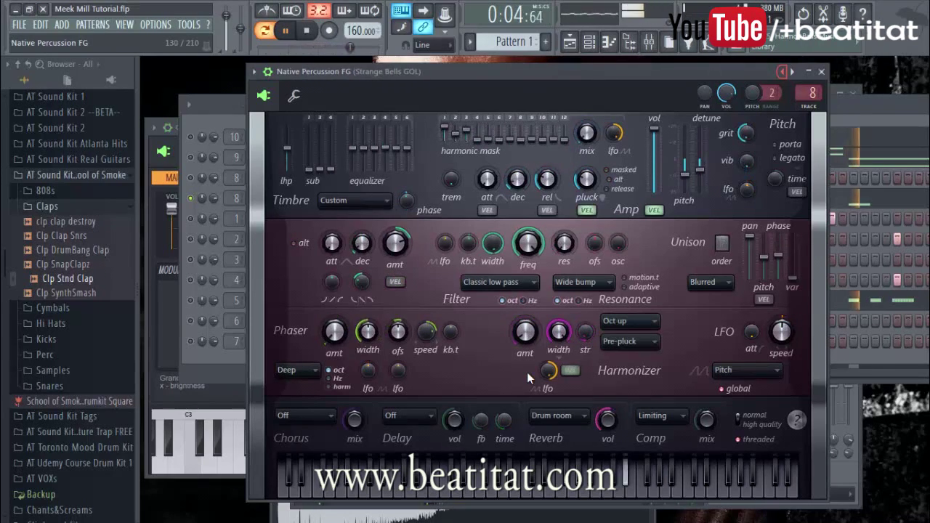
pyautogui.press('Left')
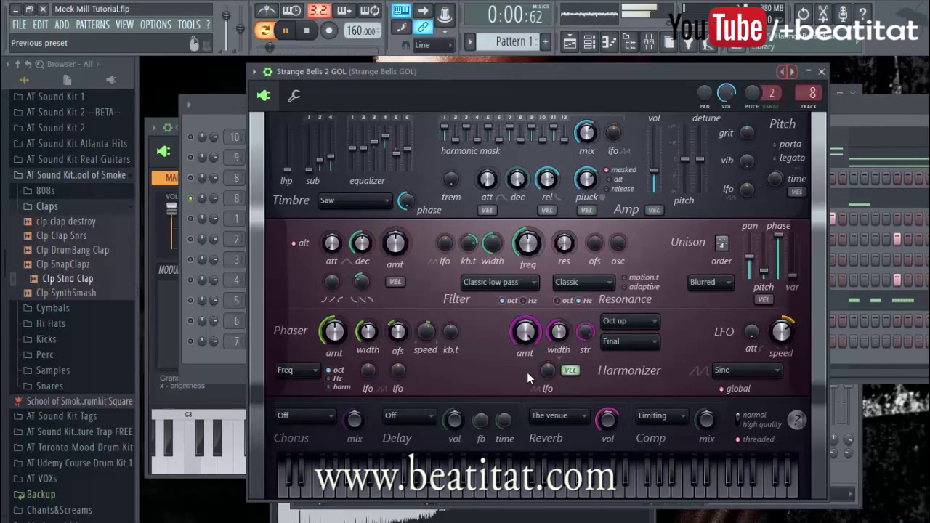
pyautogui.press('Escape')
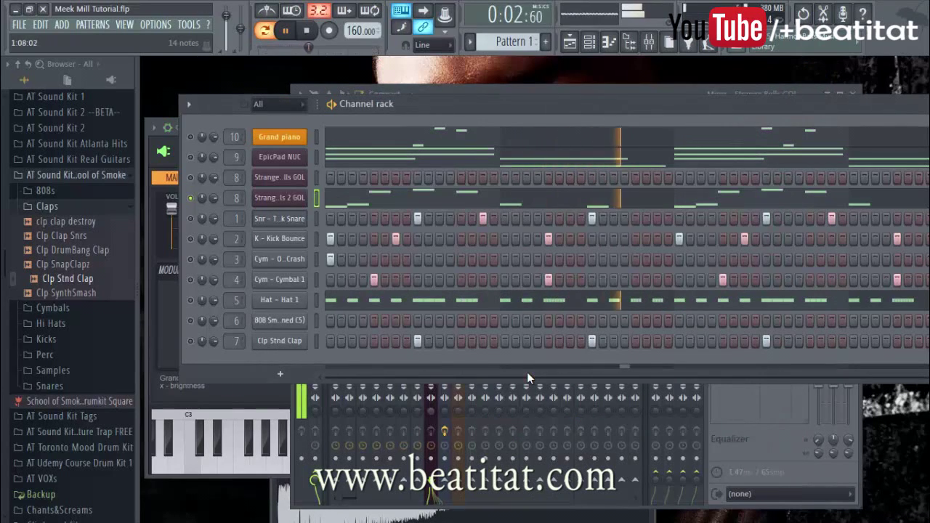
# Step: Paste the melody notes back into the original Strange Bells GOL channel and unmute it to play both bells together
pyautogui.press('Up')
pyautogui.hotkey('ctrl', 'v')
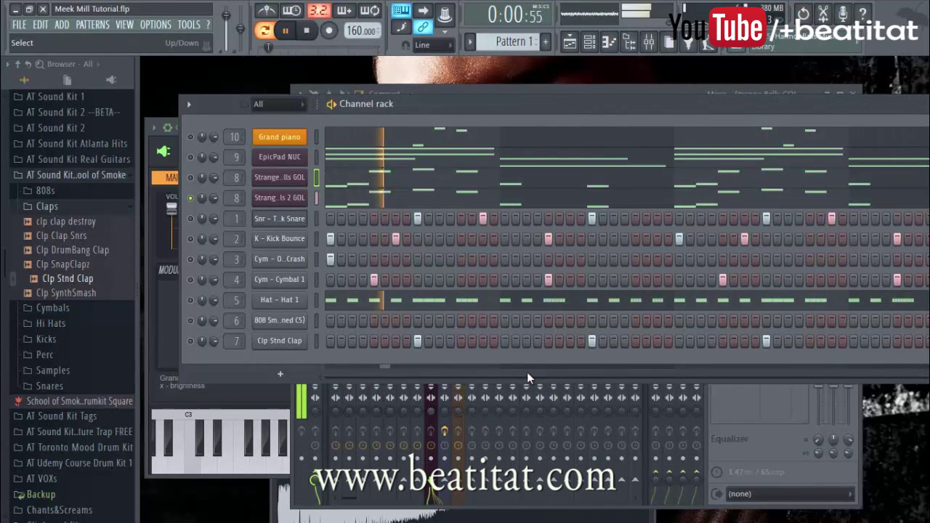
pyautogui.press('space')
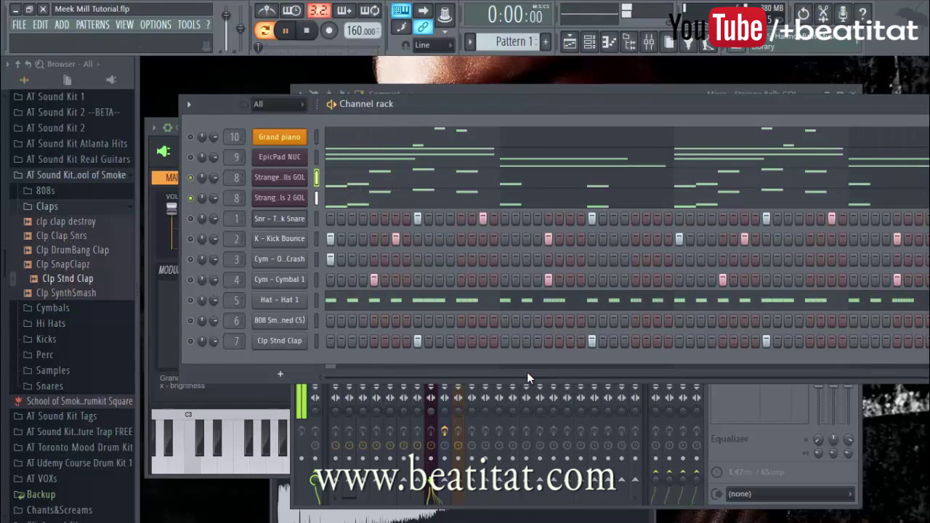
# Step: Check the melody notes of the Strange Bells 2 GOL channel in the piano roll while the pattern plays
pyautogui.press('F7')
pyautogui.press('space')
pyautogui.press('space')
pyautogui.scroll(-4, 528, 378)
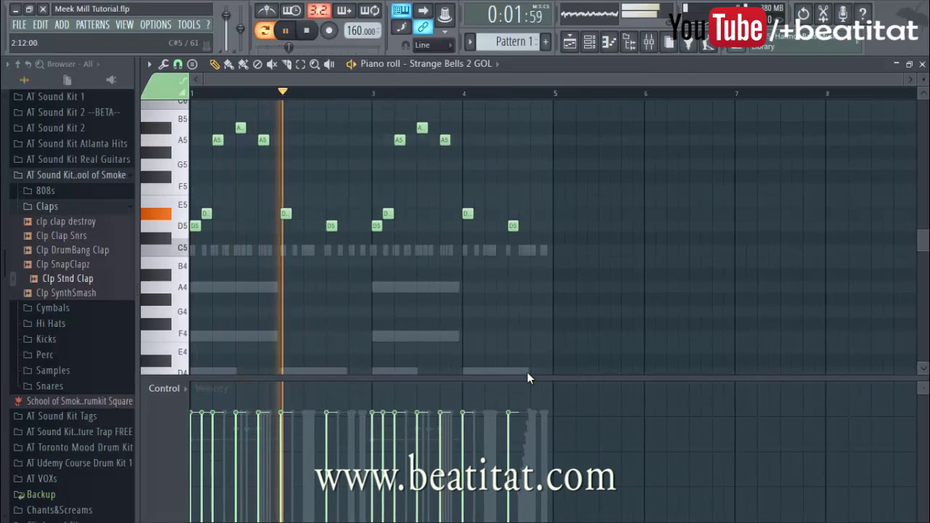
pyautogui.press('space')
pyautogui.press('space')
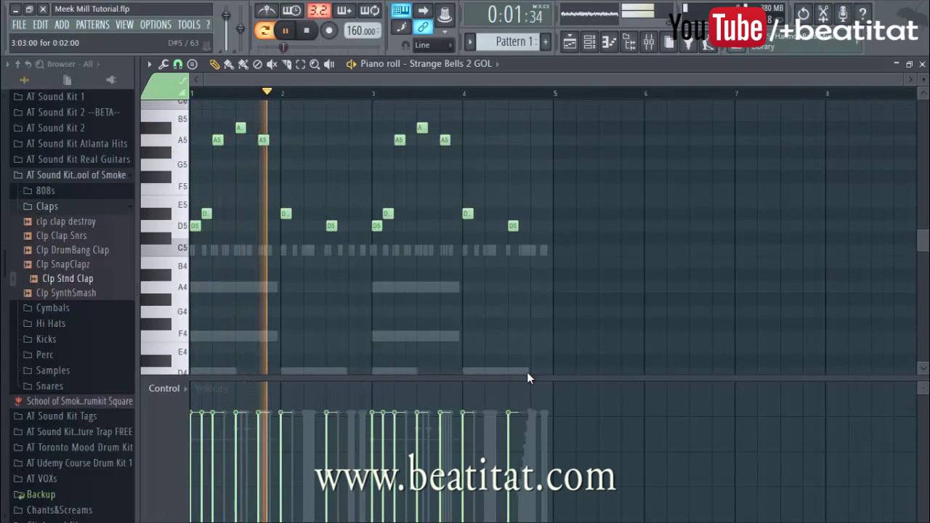
pyautogui.scroll(-1, 528, 378)
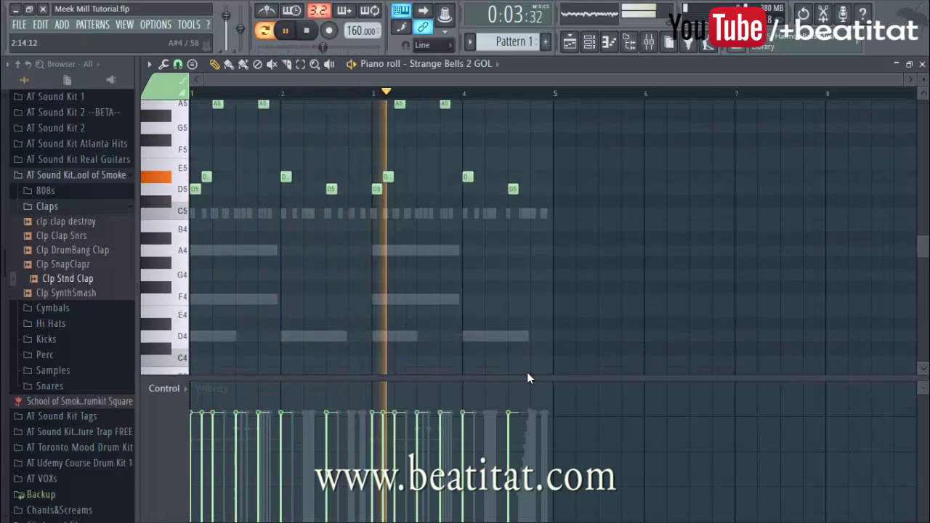
pyautogui.scroll(1, 528, 378)
pyautogui.press('F7')
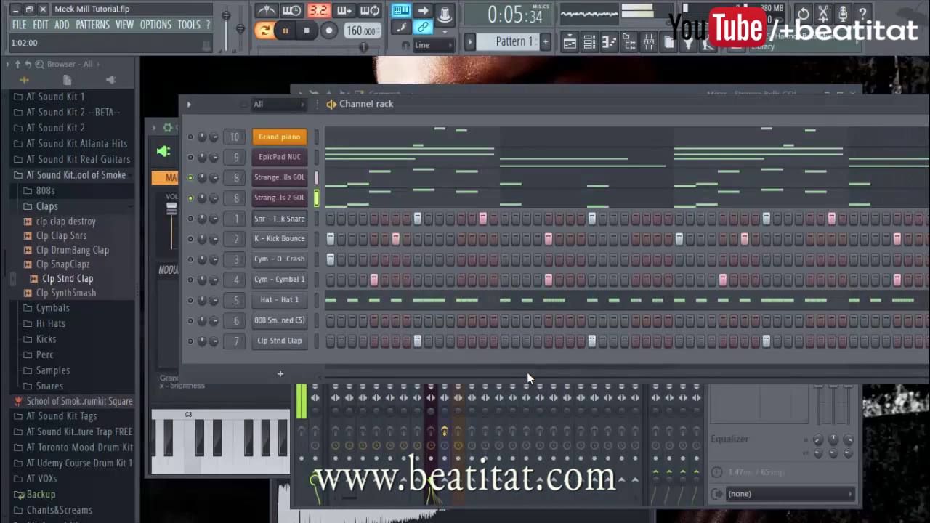
# Step: Audition the preceding Harmless presets on the cloned bells channel during playback, settle on Church Bells 1 FG and close the instrument window
pyautogui.press('space')
pyautogui.click(783, 71)
pyautogui.press('space')
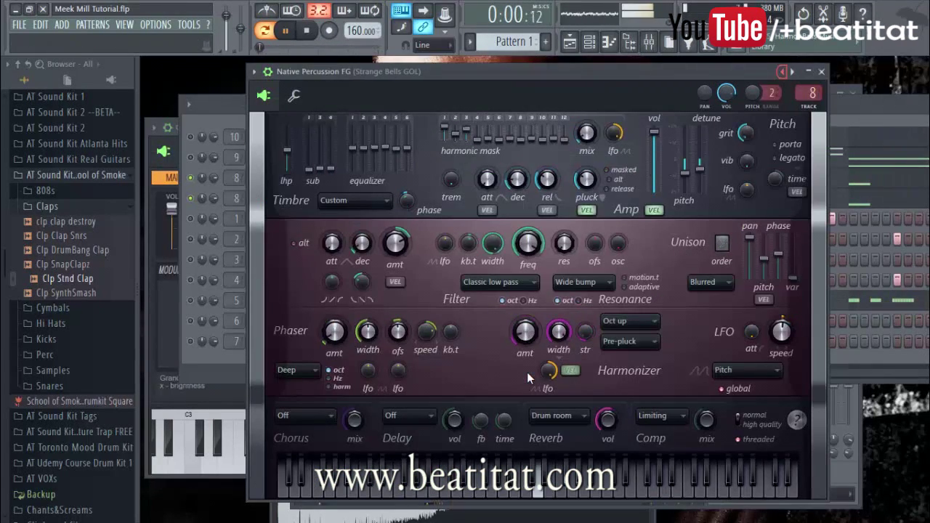
pyautogui.click(782, 72)
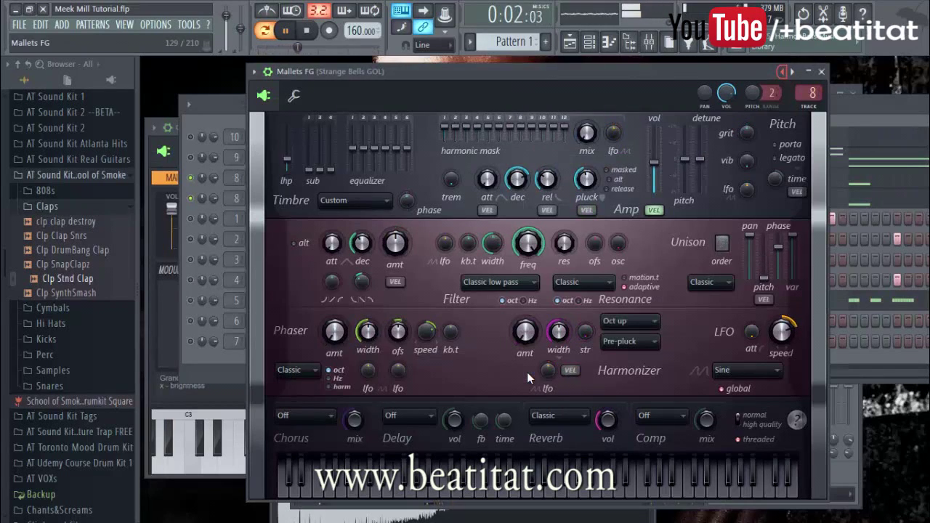
pyautogui.click(783, 72)
pyautogui.press('space')
pyautogui.press('space')
pyautogui.click(782, 71)
pyautogui.press('space')
pyautogui.press('space')
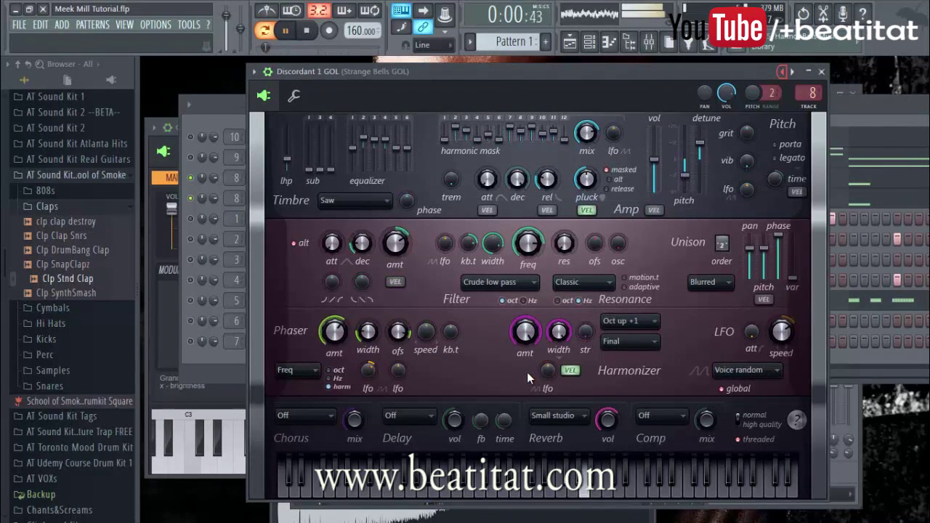
pyautogui.press('Left')
pyautogui.press('Left')
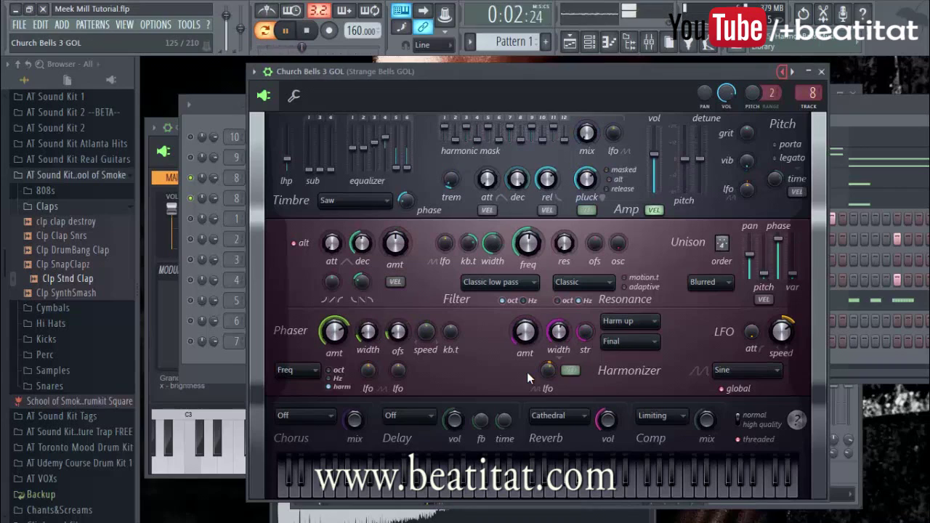
pyautogui.press('Left')
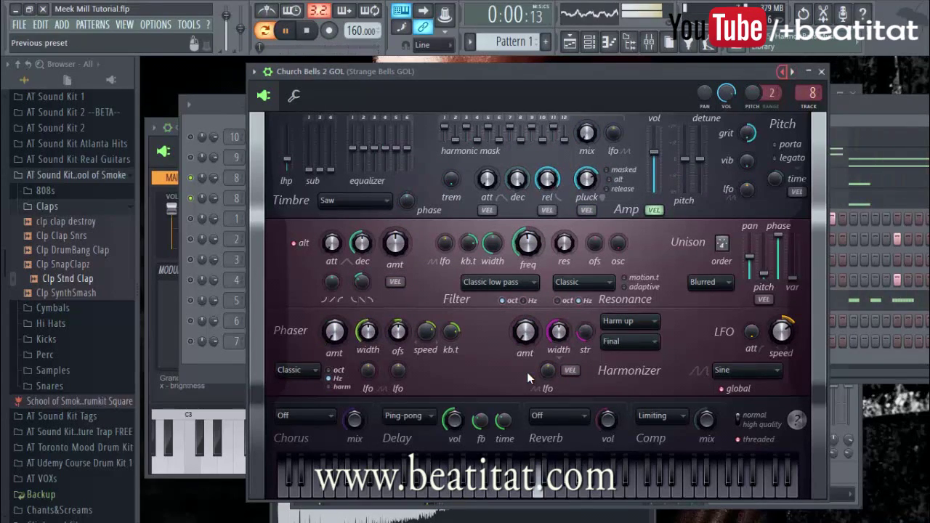
pyautogui.press('Escape')
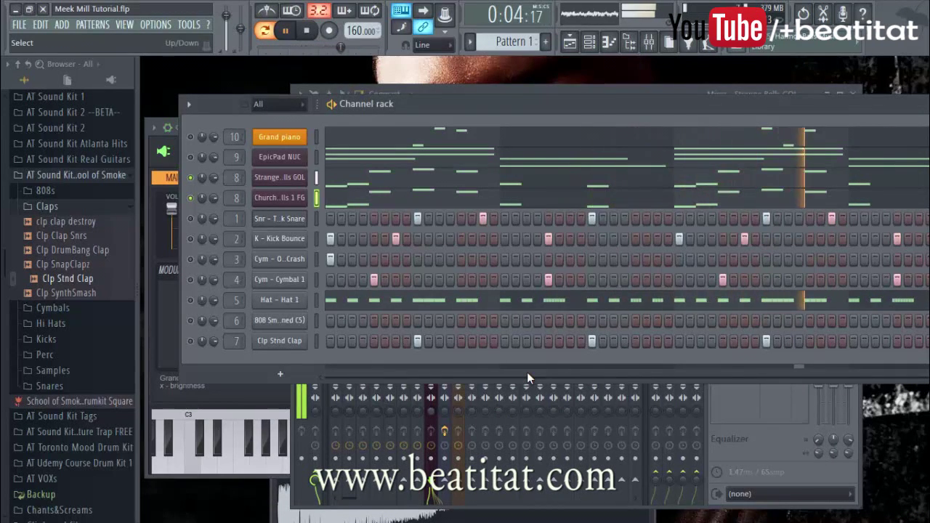
# Step: Route the Church Bells 1 FG channel to free mixer track 11 and lower that track's volume to about -9.6 dB
pyautogui.press('Return')
pyautogui.hotkey('ctrl', 'l')
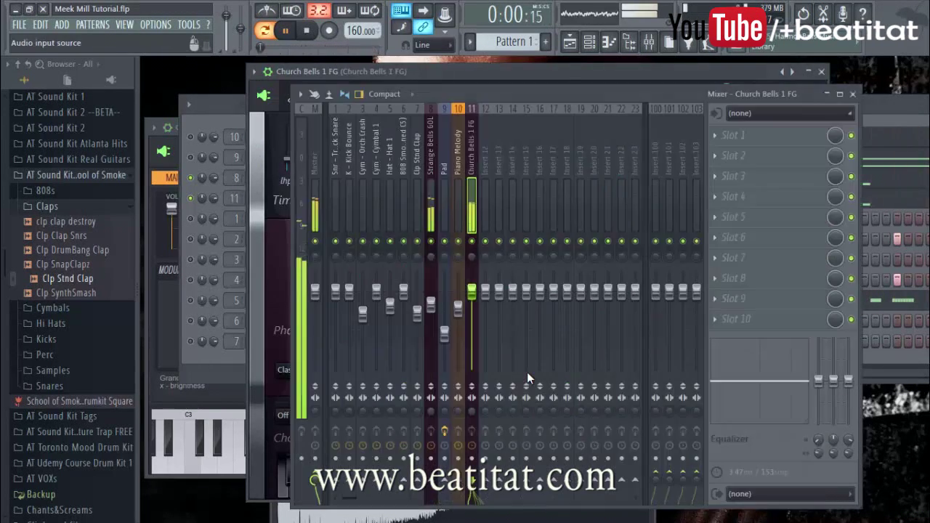
pyautogui.moveTo(471, 292); pyautogui.dragTo(471, 321)
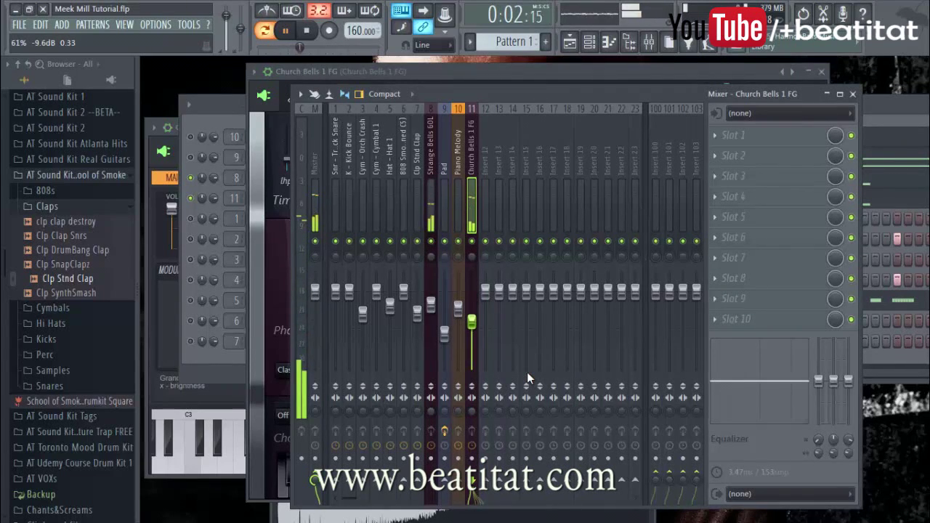
# Step: Add Fruity parametric EQ 2 in slot 1 of the Strange Bells GOL mixer track and switch band 1 to a high pass
pyautogui.click(431, 305)
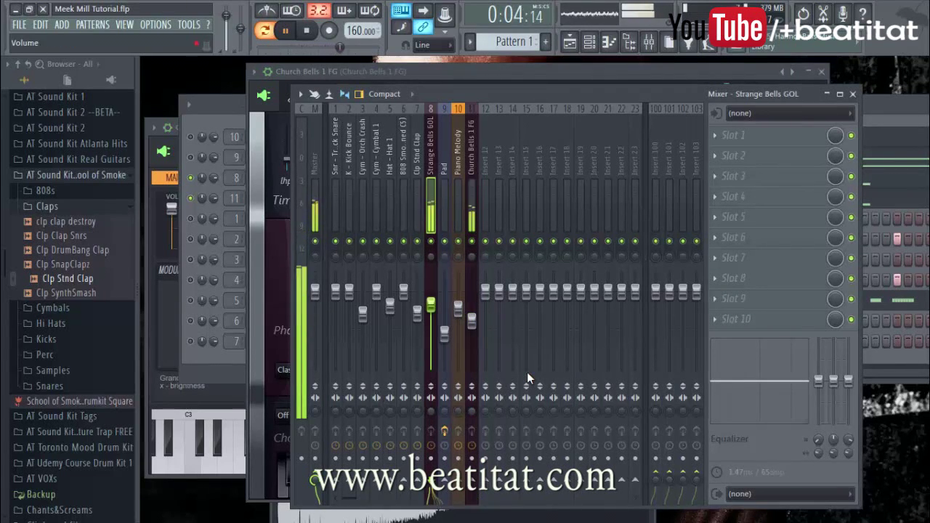
pyautogui.click(735, 134)
pyautogui.click(773, 82)
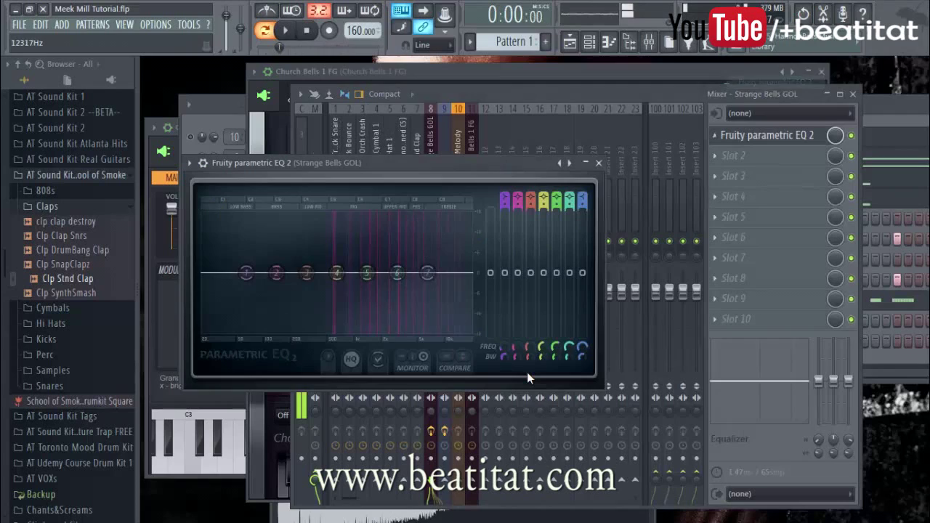
pyautogui.moveTo(504, 199)
pyautogui.mouseDown()
pyautogui.moveTo(504, 209)
pyautogui.moveTo(505, 197)
pyautogui.mouseUp()
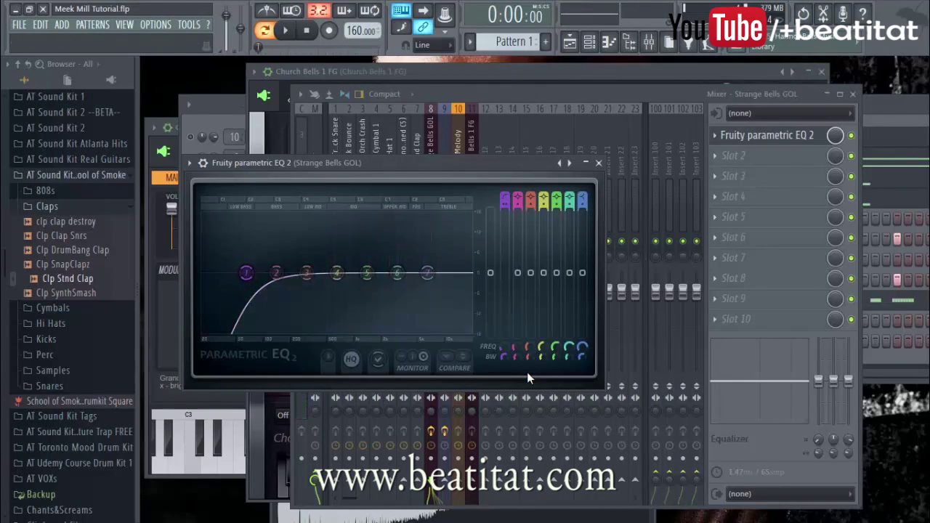
# Step: Compare the Harmless instrument settings of the Strange Bells GOL and Church Bells 1 FG channels
pyautogui.moveTo(861, 109); pyautogui.dragTo(867, 109)
pyautogui.click(897, 107)
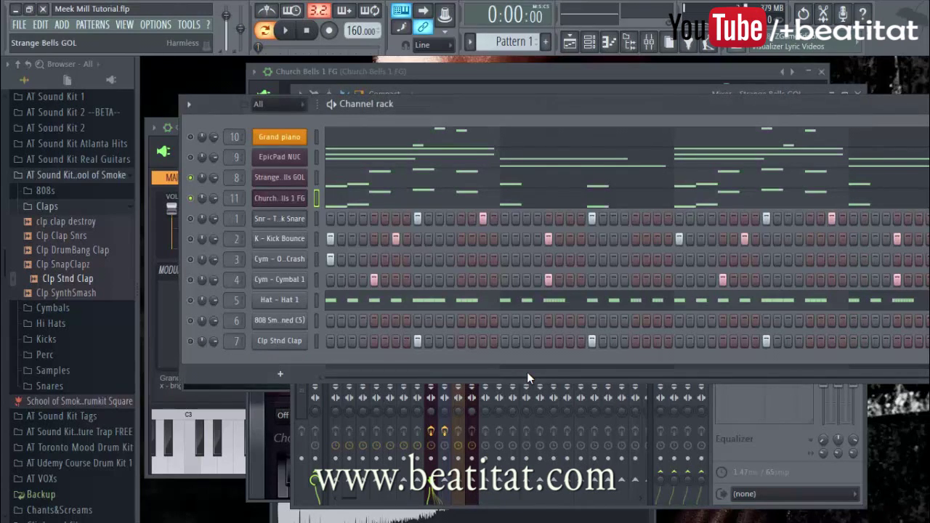
pyautogui.click(279, 177)
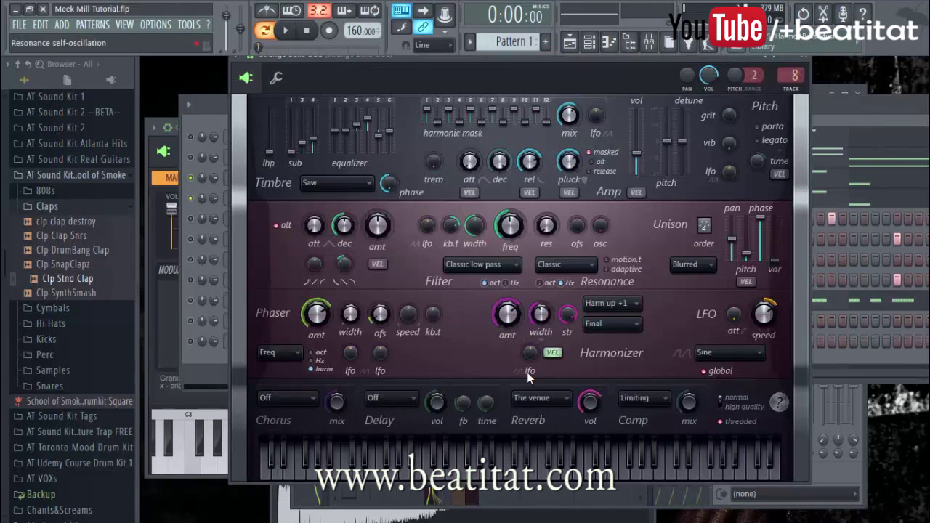
pyautogui.press('Escape')
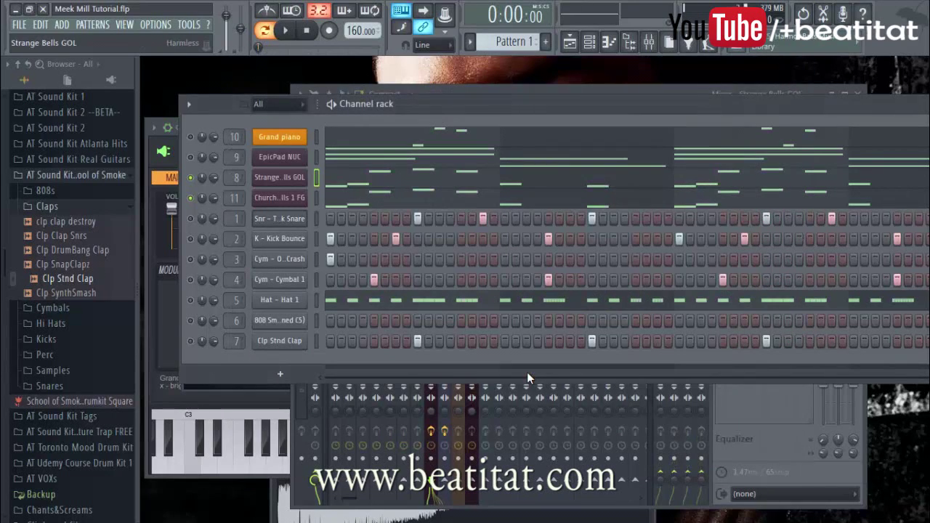
pyautogui.click(279, 198)
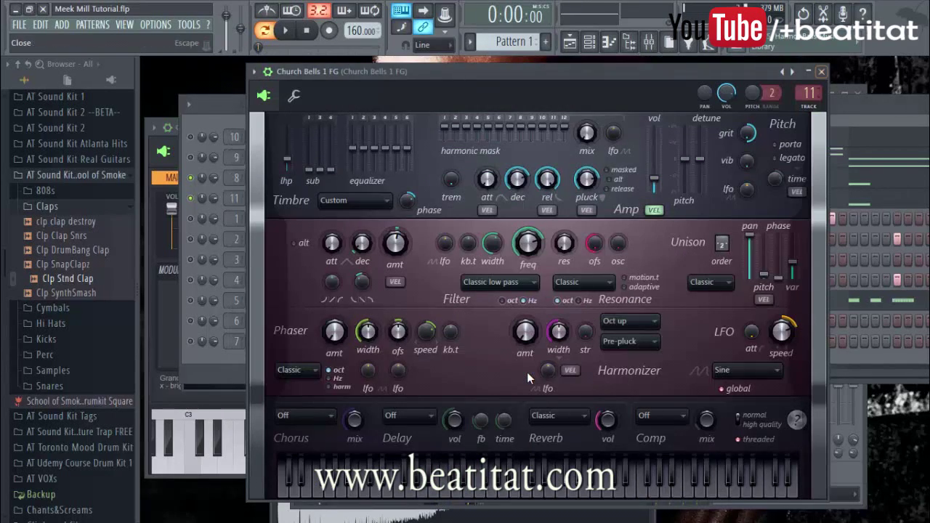
pyautogui.press('Escape')
# Step: Compare the octaves of the melody notes in the Strange Bells GOL and Church Bells 1 FG piano rolls
pyautogui.click(356, 177)
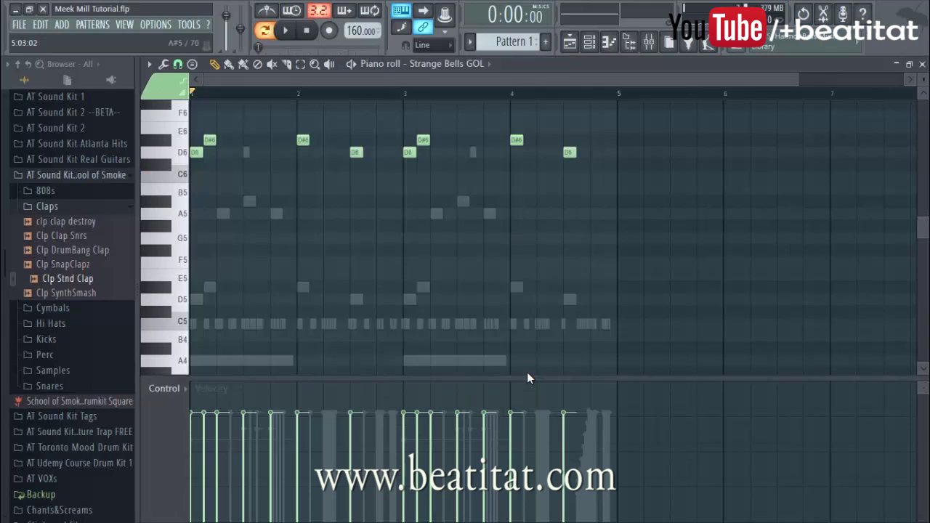
pyautogui.scroll(-5, 630, 201)
pyautogui.press('Escape')
pyautogui.click(501, 199)
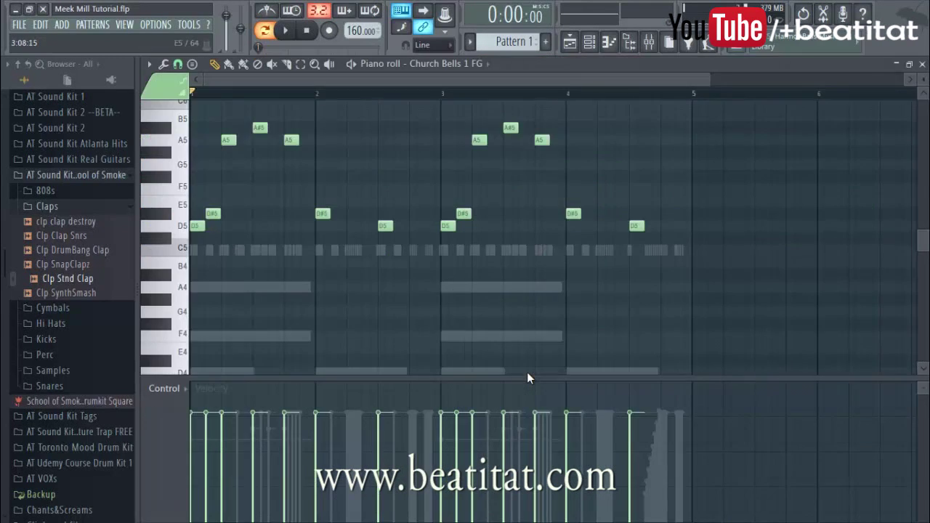
pyautogui.scroll(3, 323, 214)
pyautogui.press('Escape')
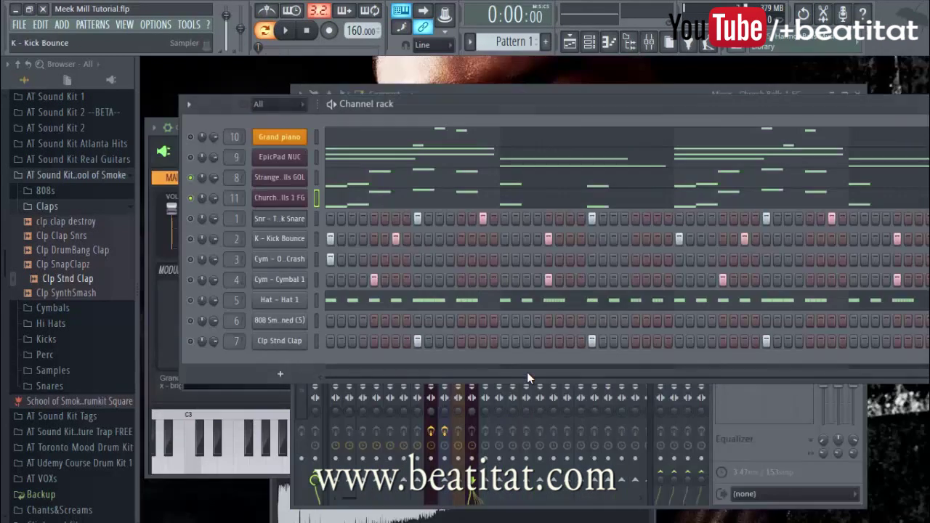
pyautogui.click(354, 178)
pyautogui.press('Escape')
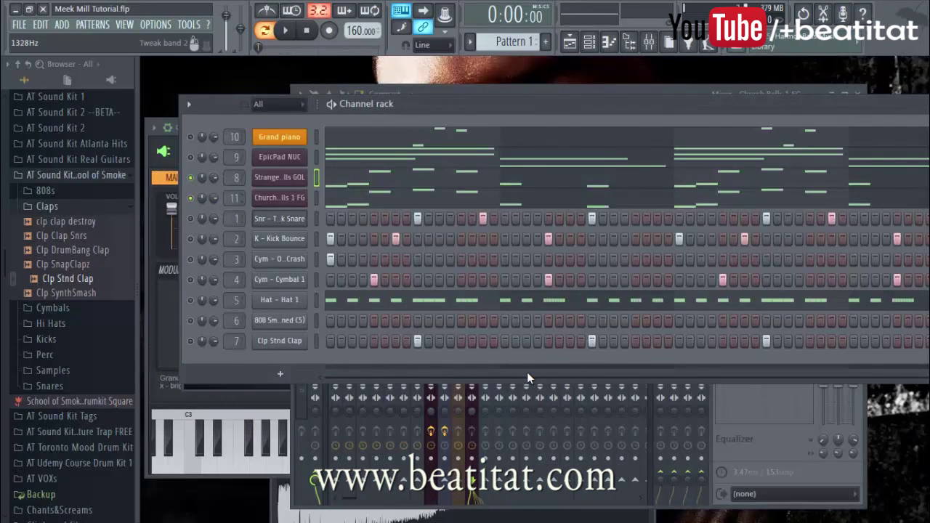
# Step: Shape the Strange Bells GOL EQ: slightly boost bands 4 and 6, cut bands 5 and 7, and raise the band 1 high-pass cutoff
pyautogui.press('F9')
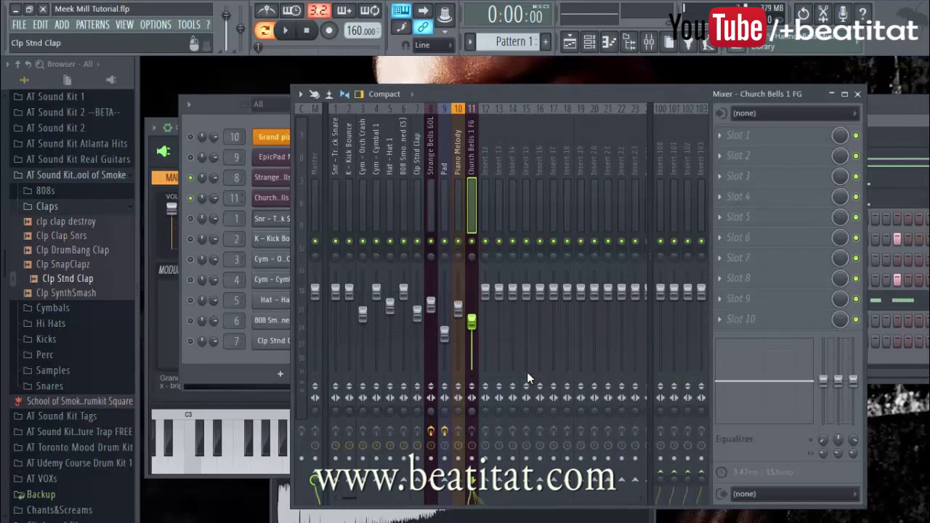
pyautogui.press('space')
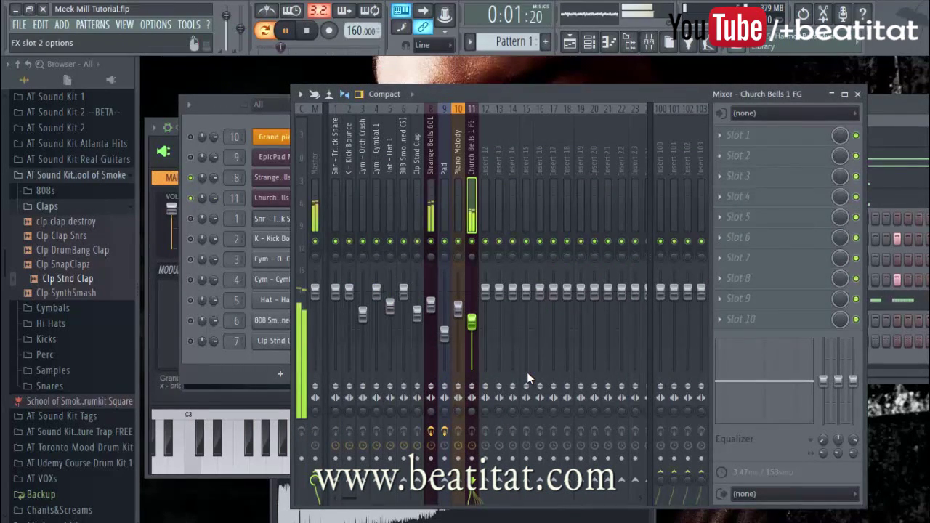
pyautogui.click(430, 154)
pyautogui.click(772, 136)
pyautogui.press('space')
pyautogui.moveTo(427, 273); pyautogui.dragTo(464, 287)
pyautogui.moveTo(397, 273); pyautogui.dragTo(313, 273)
pyautogui.press('space')
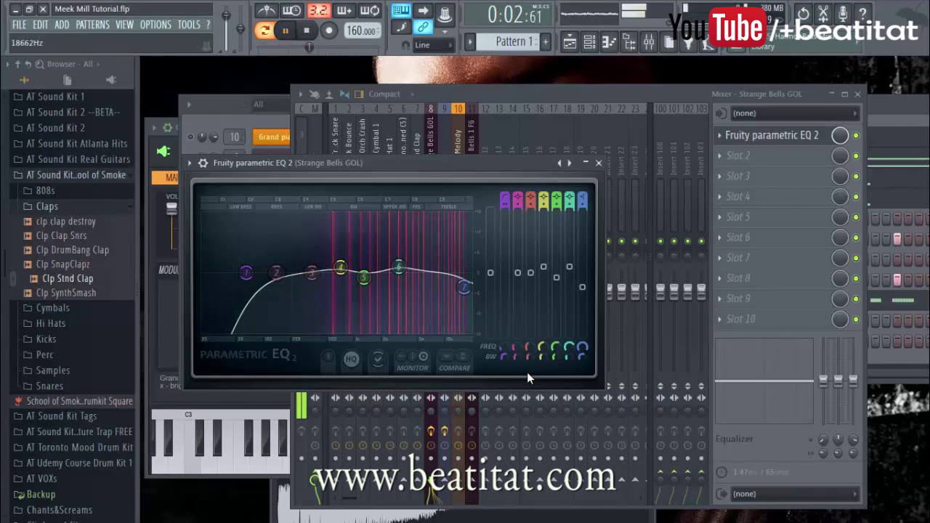
pyautogui.moveTo(246, 272); pyautogui.dragTo(300, 272)
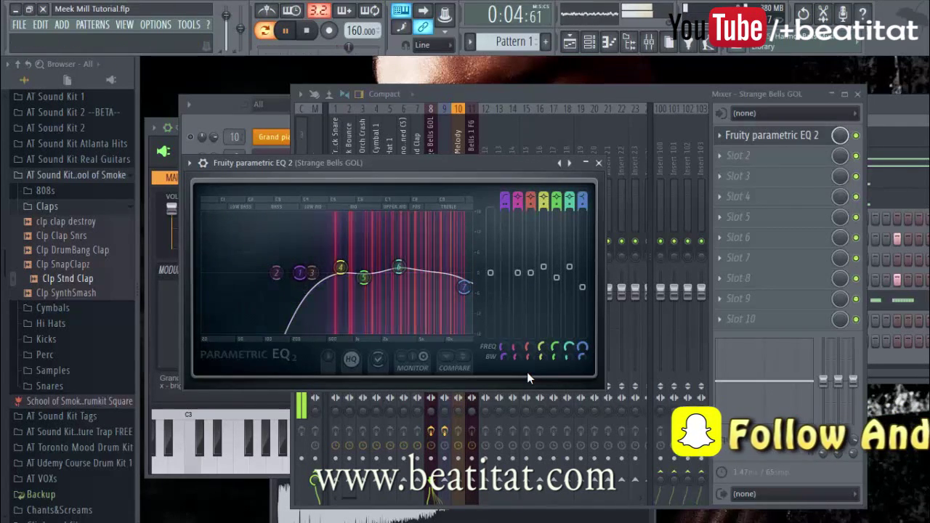
pyautogui.click(598, 163)
# Step: Add Fruity parametric EQ 2 to the Church Bells 1 FG track, high-pass the lows with band 1, cut bands 4, 6 and 7, and boost band 5
pyautogui.click(472, 145)
pyautogui.click(770, 135)
pyautogui.click(774, 81)
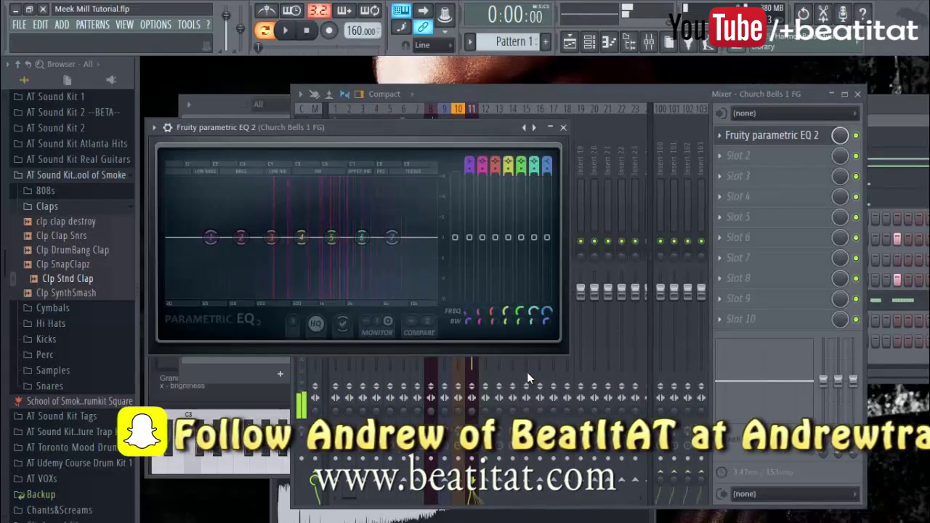
pyautogui.click(528, 378)
pyautogui.press('Tab')
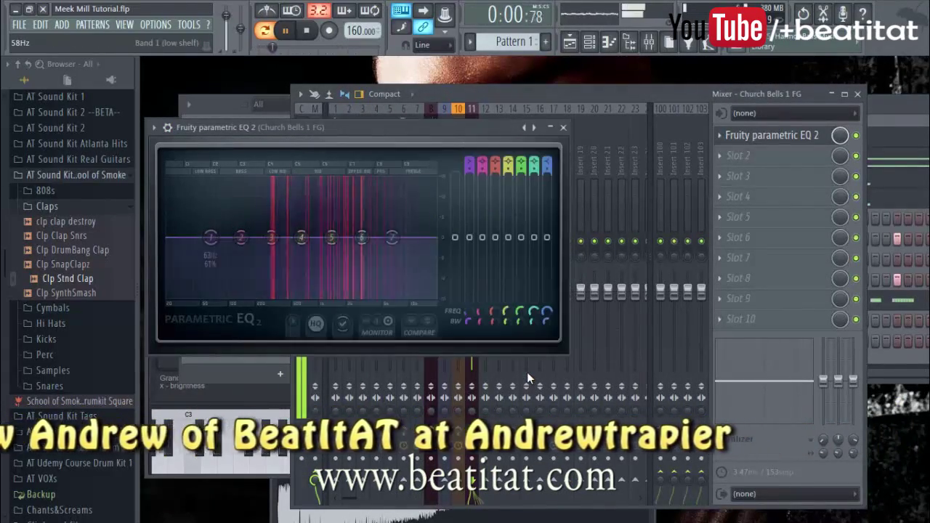
pyautogui.press('space')
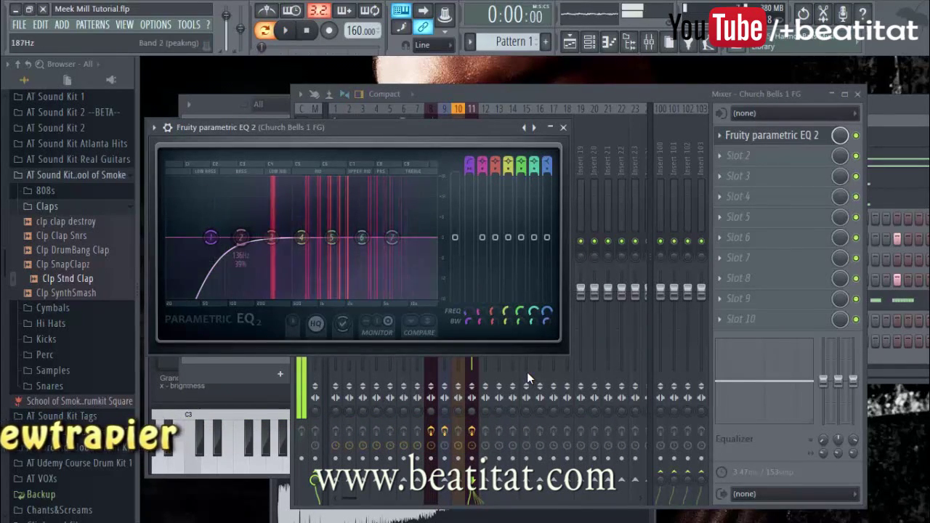
pyautogui.press('space')
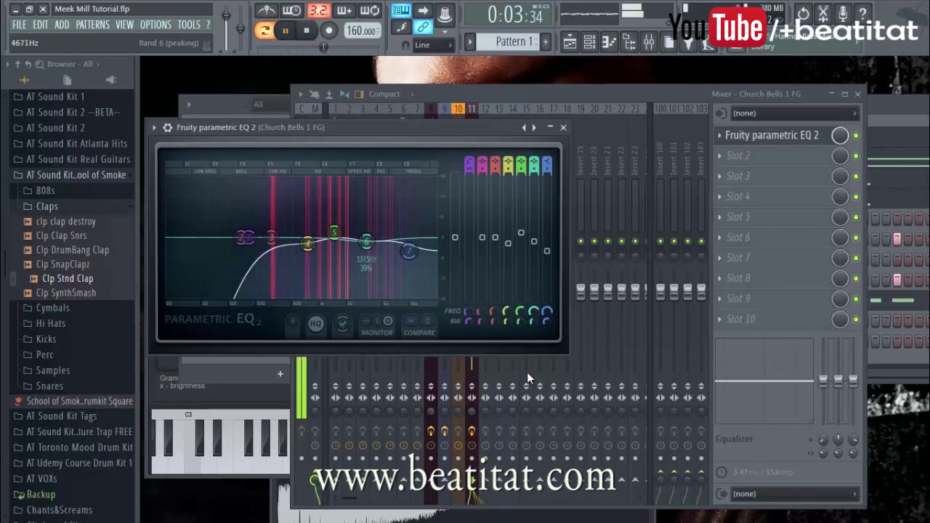
# Step: Mute and solo the Strange Bells GOL and Church Bells 1 FG mixer tracks to compare their equalized sounds during playback
pyautogui.click(567, 378)
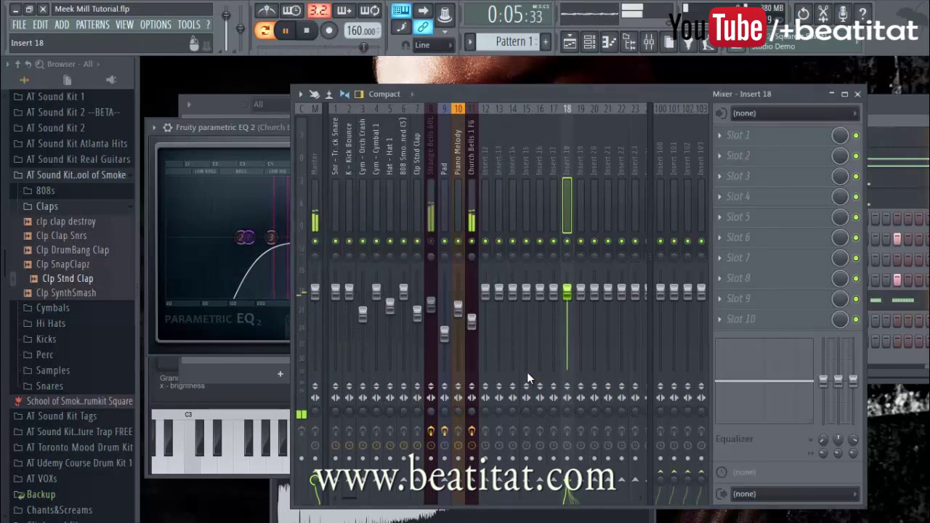
pyautogui.click(458, 308)
pyautogui.click(431, 306)
pyautogui.click(472, 322)
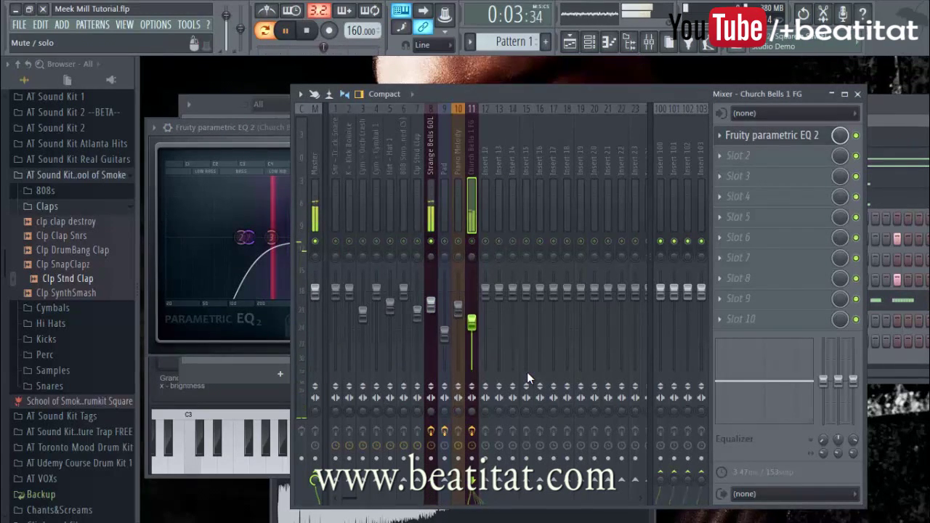
pyautogui.press('space')
# Step: Turn off solo for the bell channels so all channels are active, and play the full beat with the mixer open
pyautogui.press('F6')
pyautogui.rightClick(190, 178)
pyautogui.click(210, 188)
pyautogui.rightClick(189, 182)
pyautogui.click(206, 193)
pyautogui.press('space')
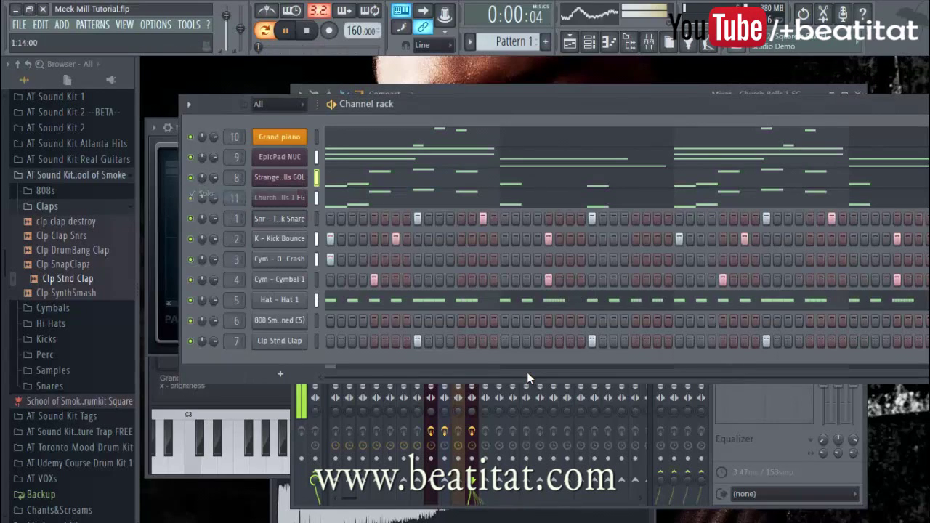
pyautogui.press('F9')
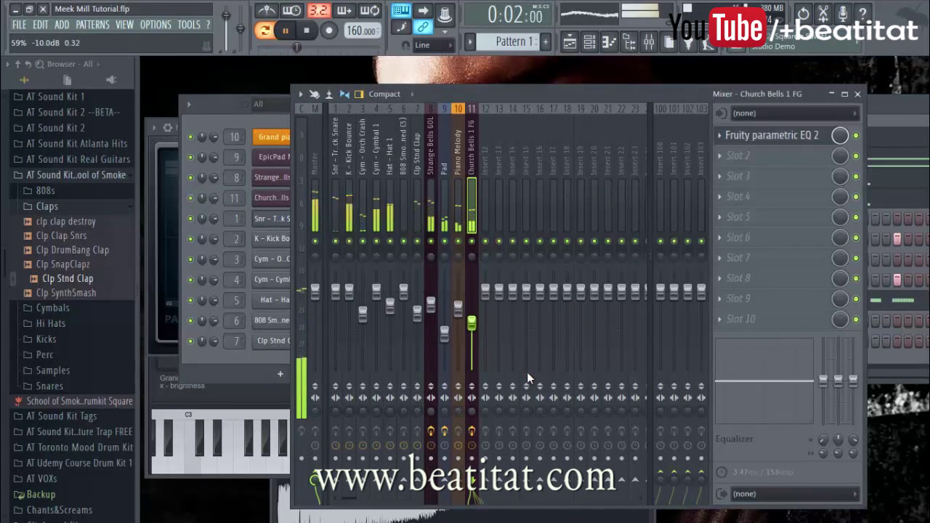
# Step: Stop playback and rename the Insert 100 mixer track to RvrbSend
pyautogui.click(431, 203)
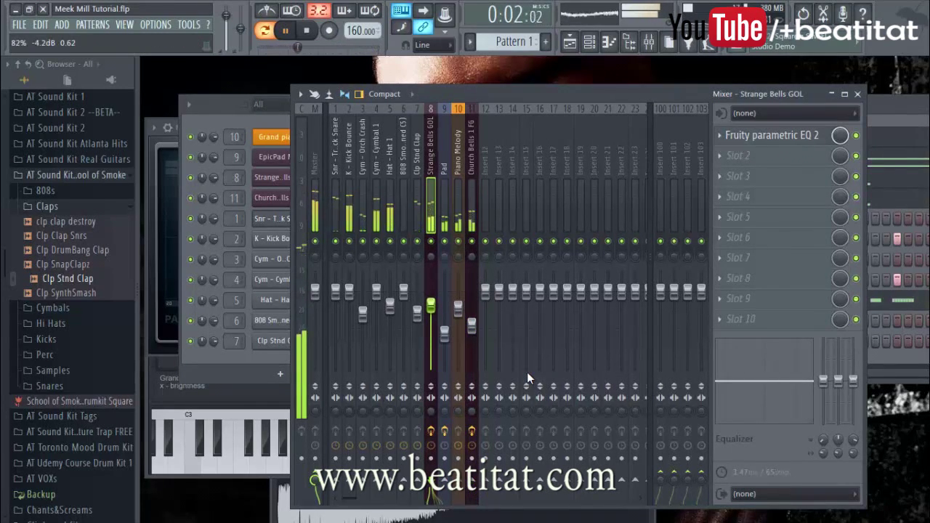
pyautogui.press('space')
pyautogui.click(674, 218)
pyautogui.click(661, 218)
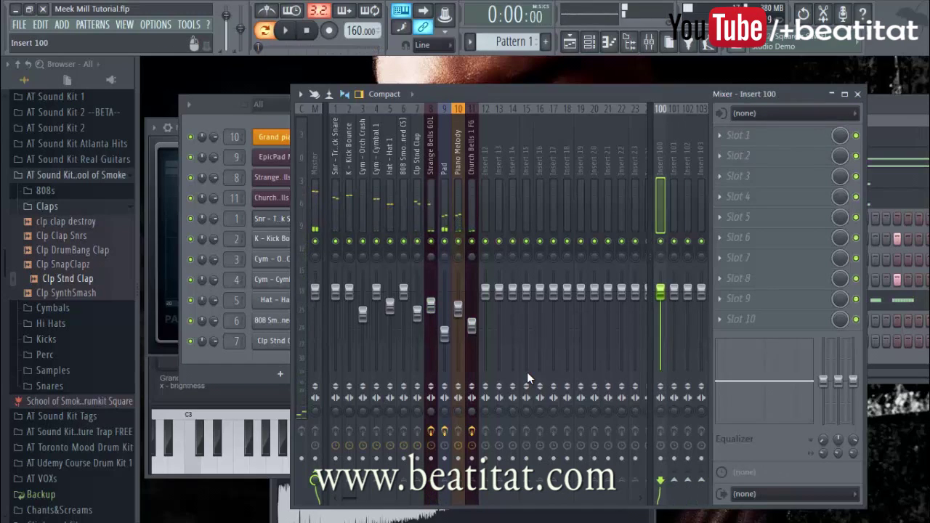
pyautogui.press('F2')
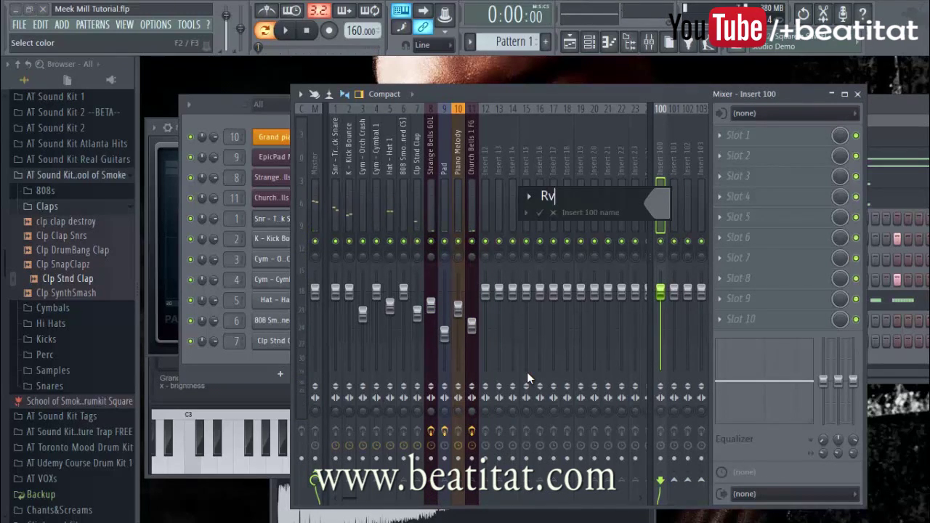
pyautogui.press('Return')
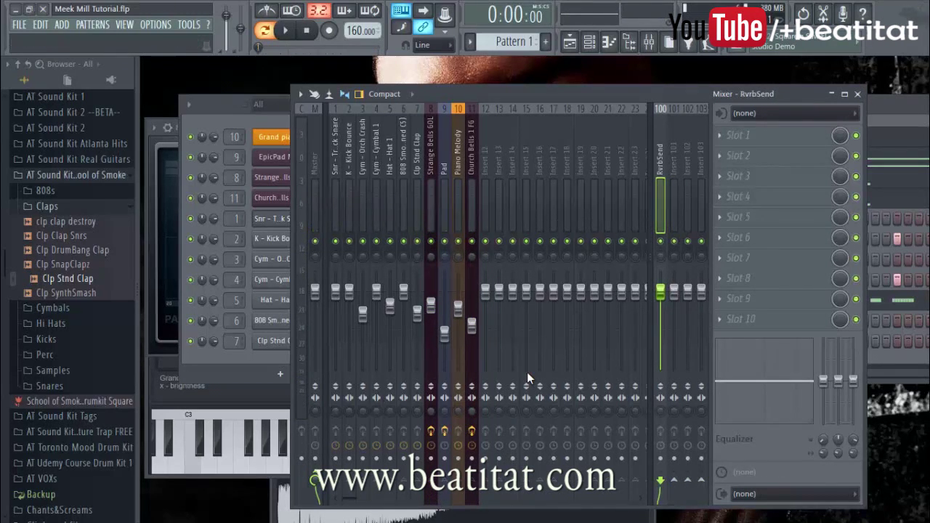
# Step: Adjust the send levels to RvrbSend on the Strange Bells GOL, Church Bells 1 FG, Pad and Piano Melody mixer tracks
pyautogui.click(431, 210)
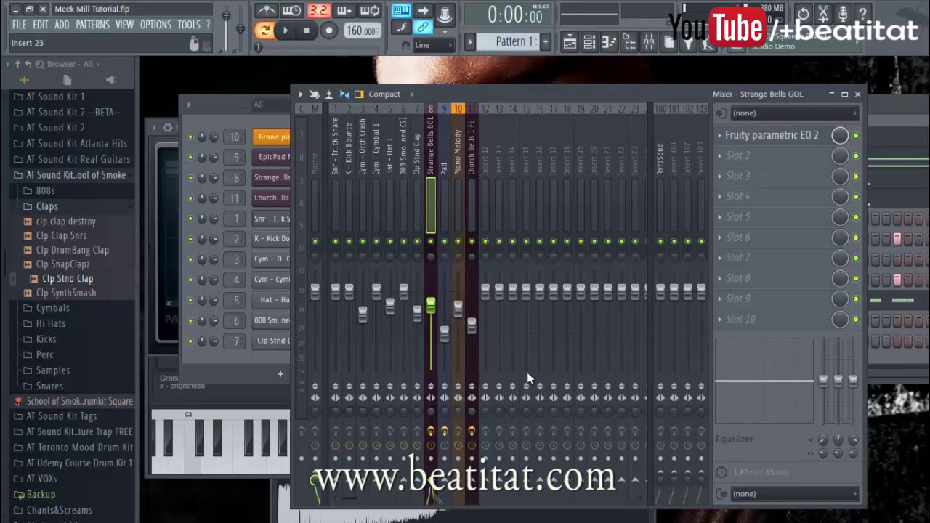
pyautogui.click(472, 211)
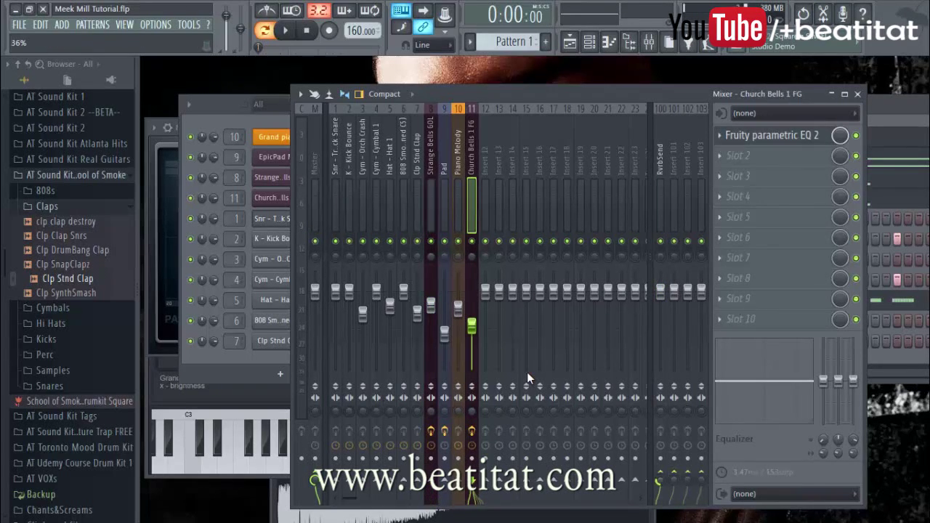
pyautogui.click(430, 210)
pyautogui.click(445, 211)
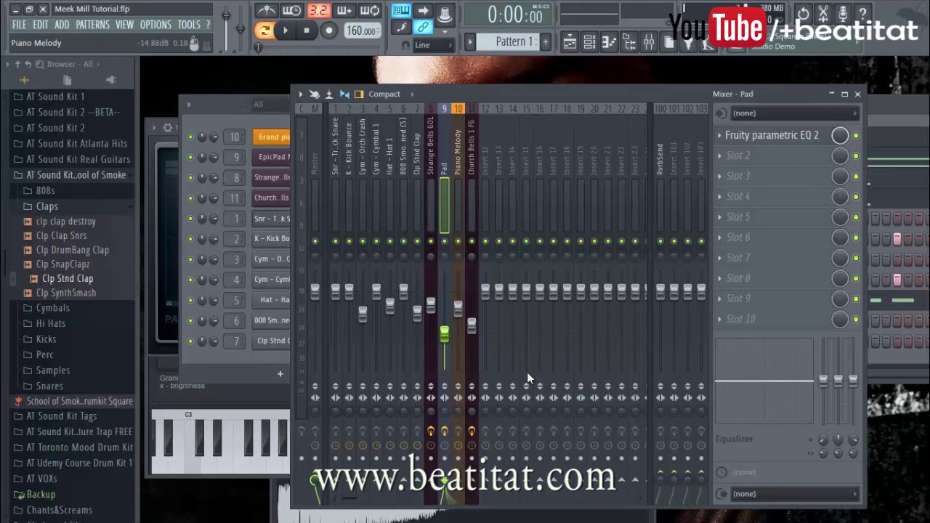
pyautogui.click(458, 211)
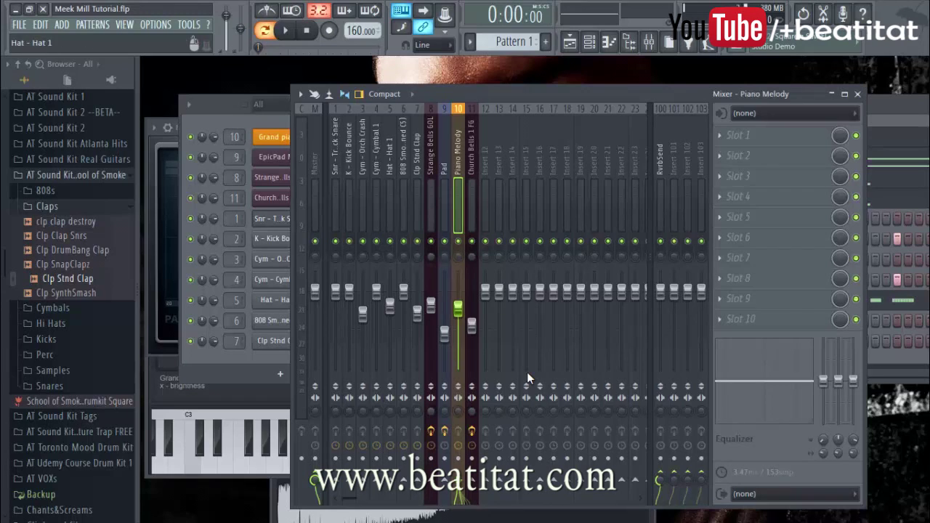
# Step: Go through the hat, Orch Crash, clap, snare, 808 and Cymbal 1 mixer tracks and adjust the drums' send levels to RvrbSend
pyautogui.click(389, 211)
pyautogui.click(362, 211)
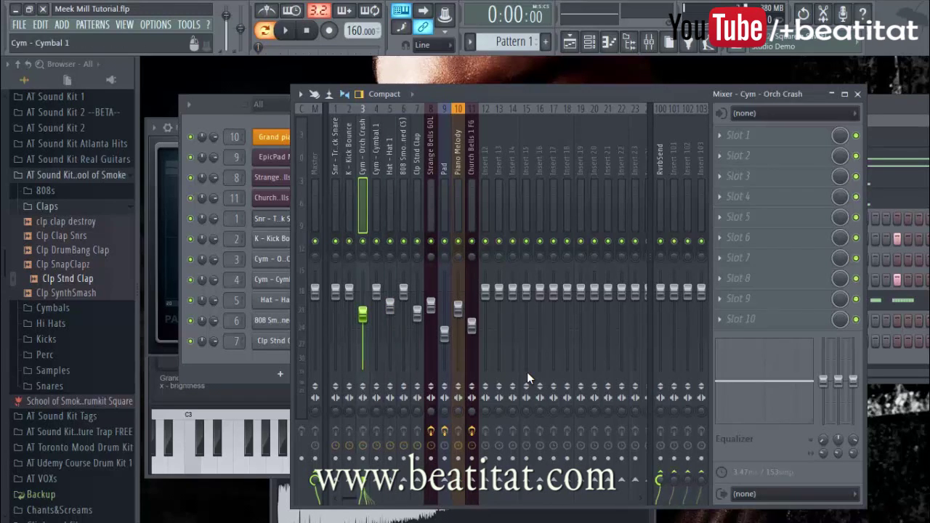
pyautogui.click(417, 211)
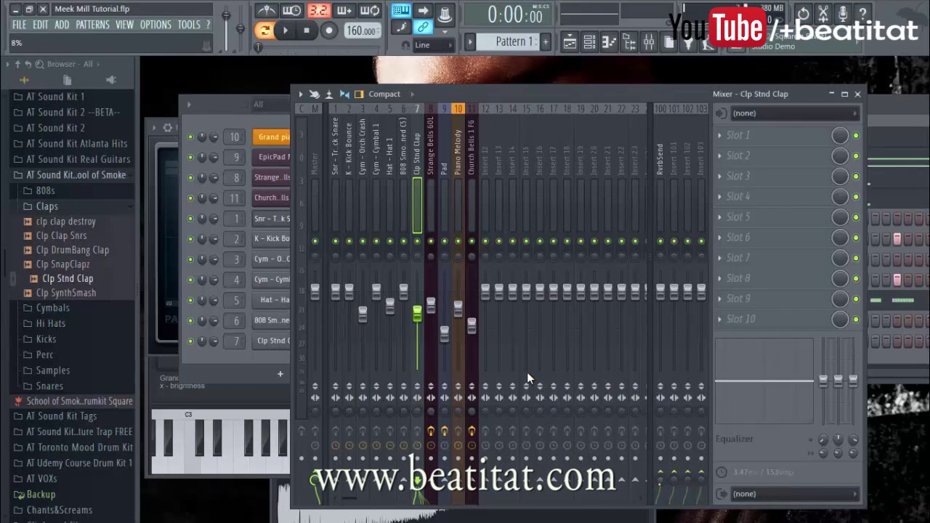
pyautogui.click(335, 211)
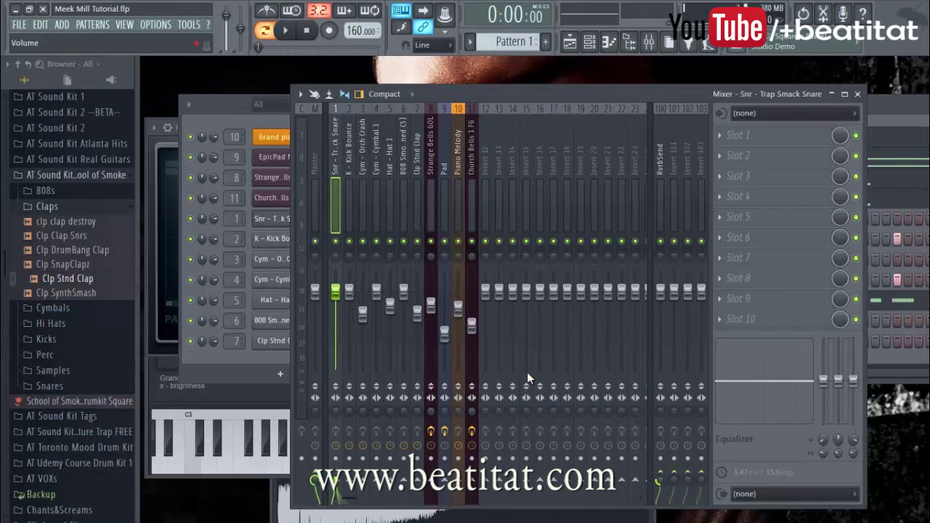
pyautogui.click(403, 211)
pyautogui.click(417, 211)
pyautogui.click(390, 211)
pyautogui.click(362, 211)
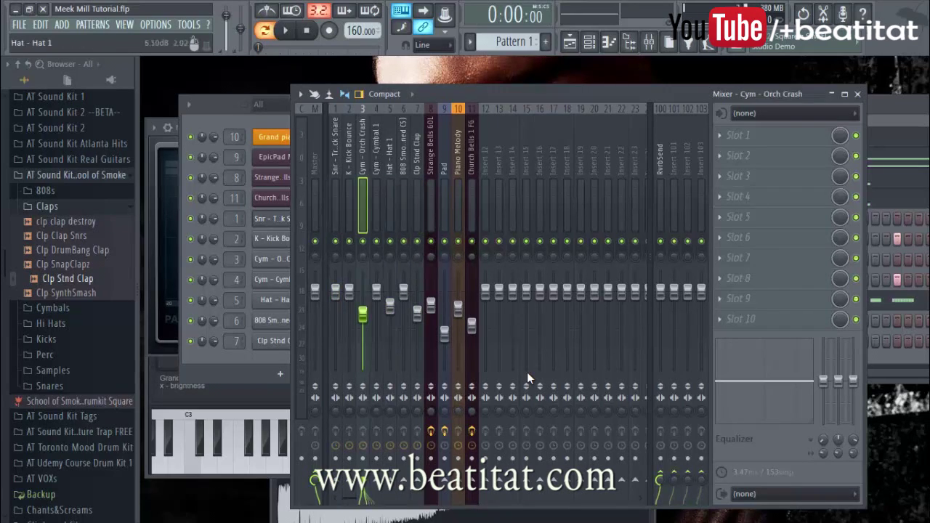
pyautogui.click(377, 210)
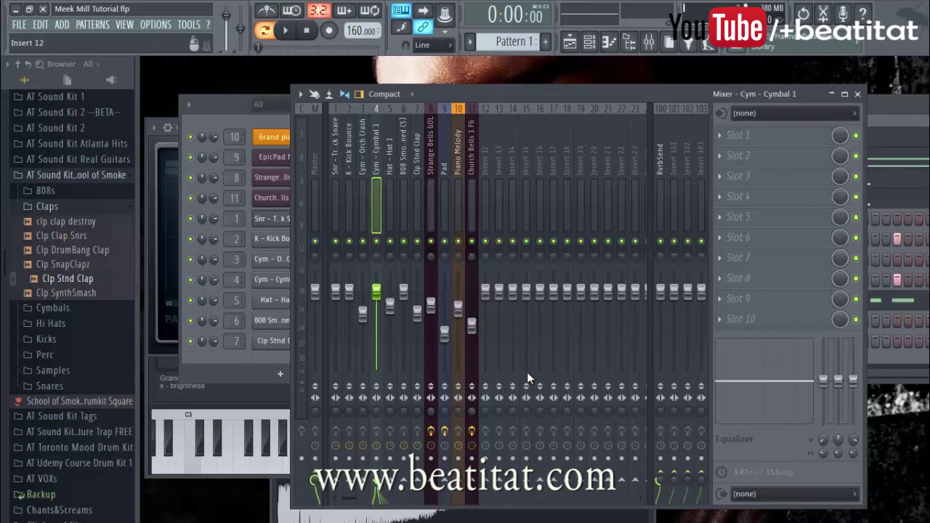
pyautogui.click(335, 211)
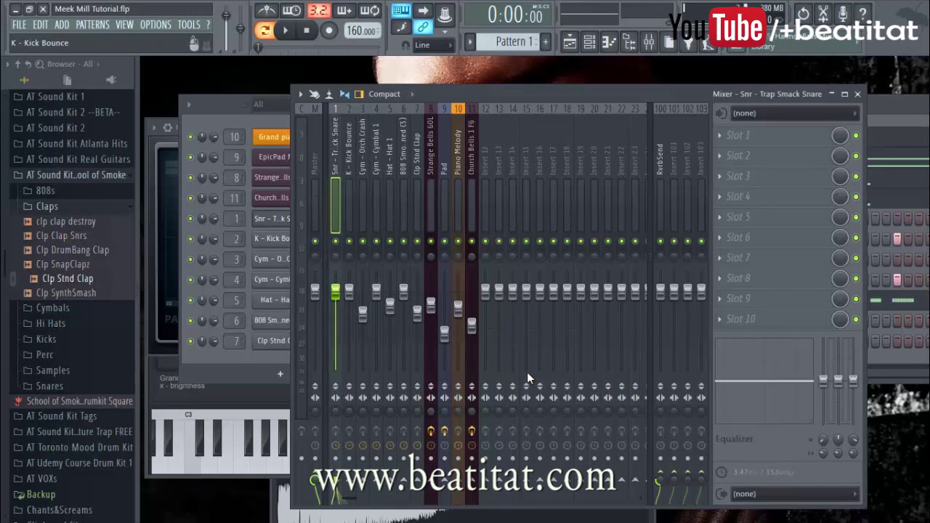
# Step: Lower the Cymbal 1 fader slightly, start playback and load Fruity Parametric EQ 2 in the first effect slot of the Hat 1 track
pyautogui.click(362, 210)
pyautogui.click(377, 210)
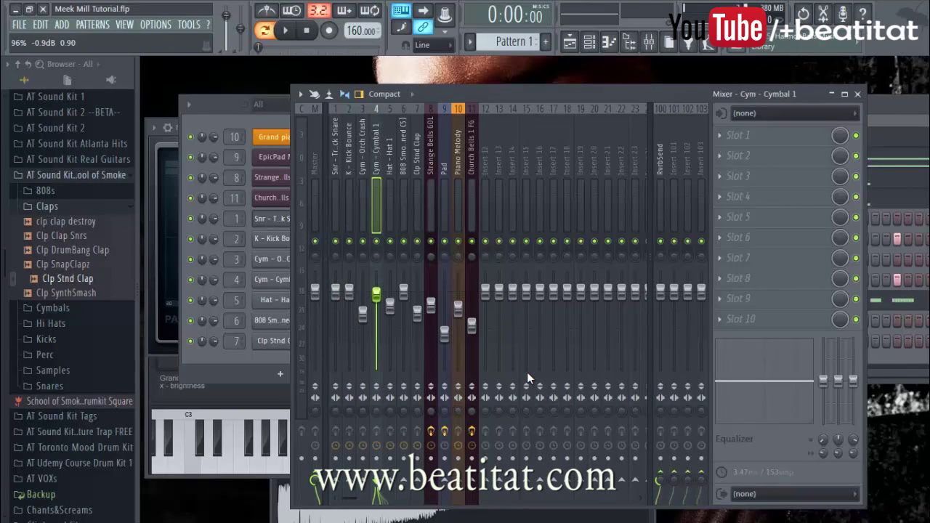
pyautogui.press('space')
pyautogui.click(390, 211)
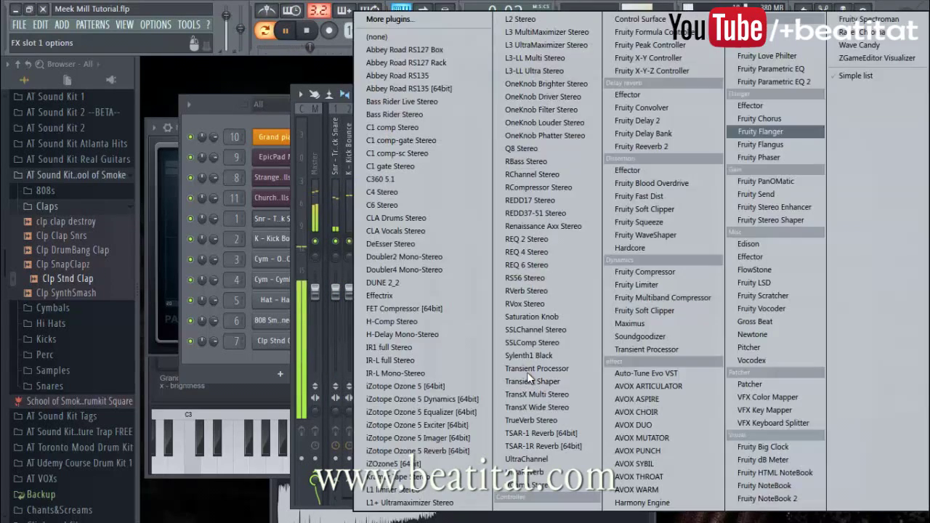
pyautogui.click(770, 135)
pyautogui.click(774, 81)
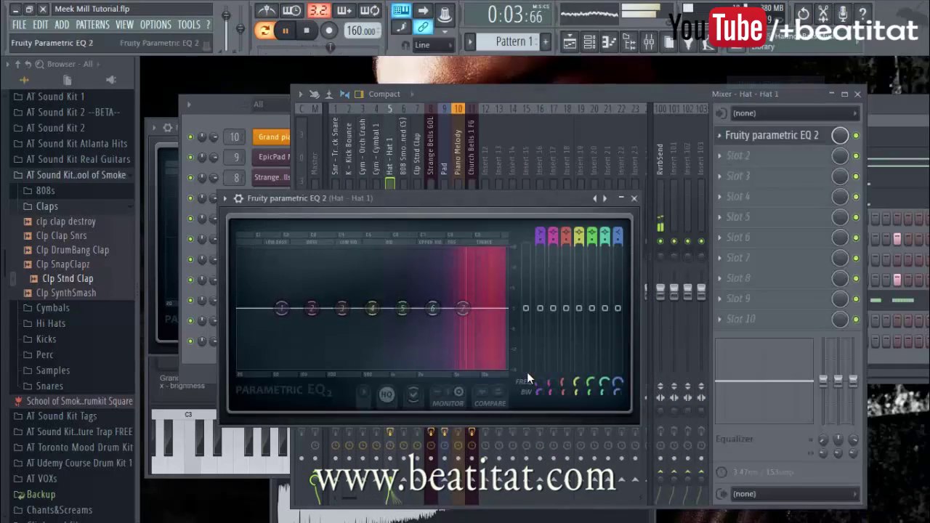
# Step: Shape the hat EQ with band 1 as a raised high-pass, a boost on band 6 and a slight cut on band 7
pyautogui.moveTo(539, 236)
pyautogui.mouseDown()
pyautogui.moveTo(540, 258)
pyautogui.moveTo(540, 229)
pyautogui.mouseUp()
pyautogui.moveTo(281, 309)
pyautogui.mouseDown()
pyautogui.moveTo(480, 299)
pyautogui.moveTo(507, 321)
pyautogui.mouseUp()
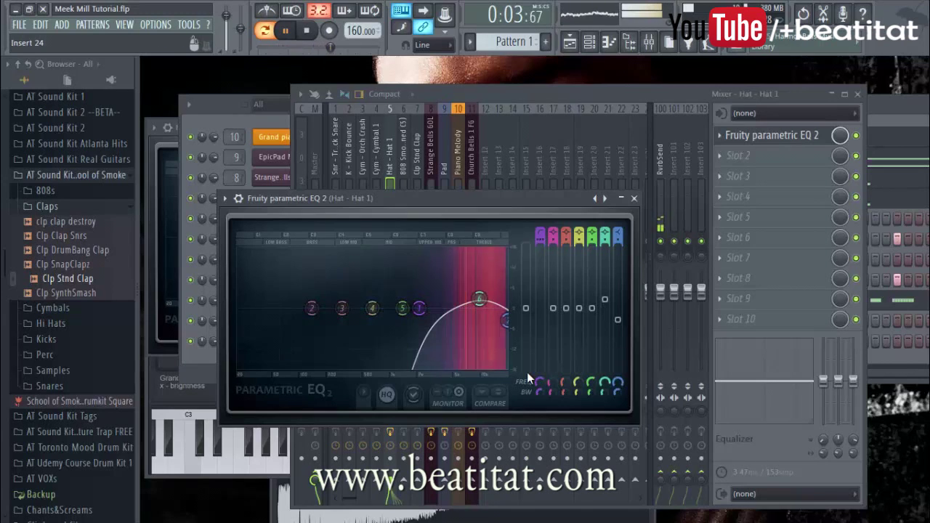
pyautogui.click(633, 198)
# Step: Lower the Strange Bells and Piano Melody faders and set the Church Bells 1 FG fader to 55% (-11.4 dB)
pyautogui.click(431, 306)
pyautogui.moveTo(431, 306)
pyautogui.mouseDown()
pyautogui.moveTo(472, 330)
pyautogui.moveTo(457, 313)
pyautogui.mouseUp()
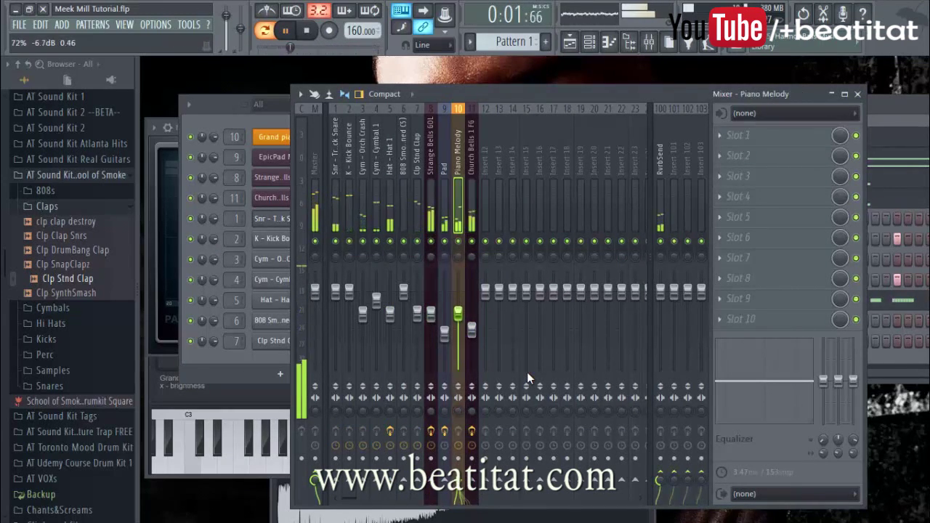
pyautogui.click(472, 329)
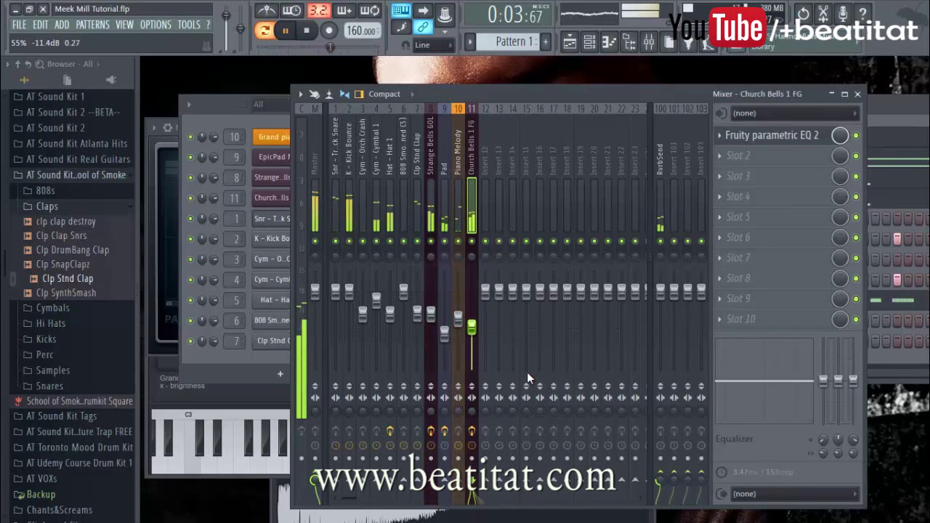
pyautogui.moveTo(457, 318); pyautogui.dragTo(458, 321)
# Step: Try Gross Beat in the third effect slot of the Strange Bells track with a dip drawn in its time envelope
pyautogui.click(430, 314)
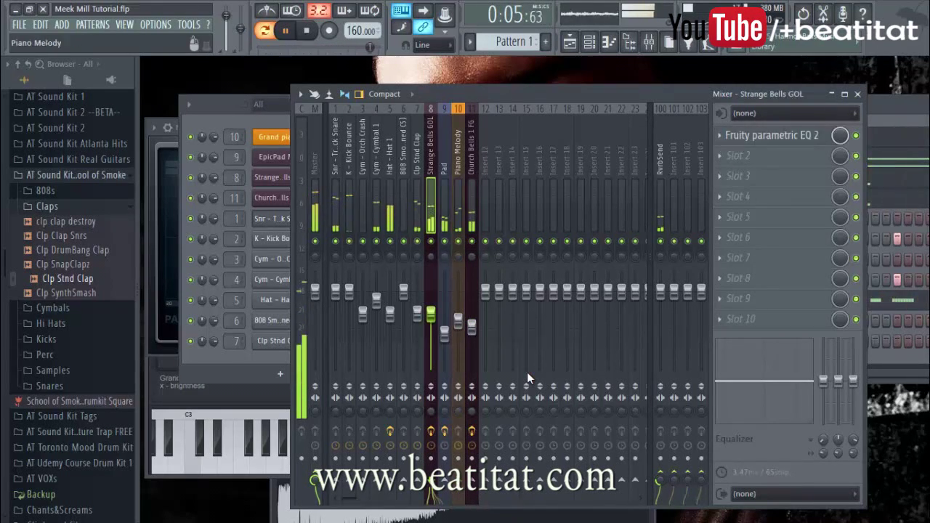
pyautogui.click(737, 175)
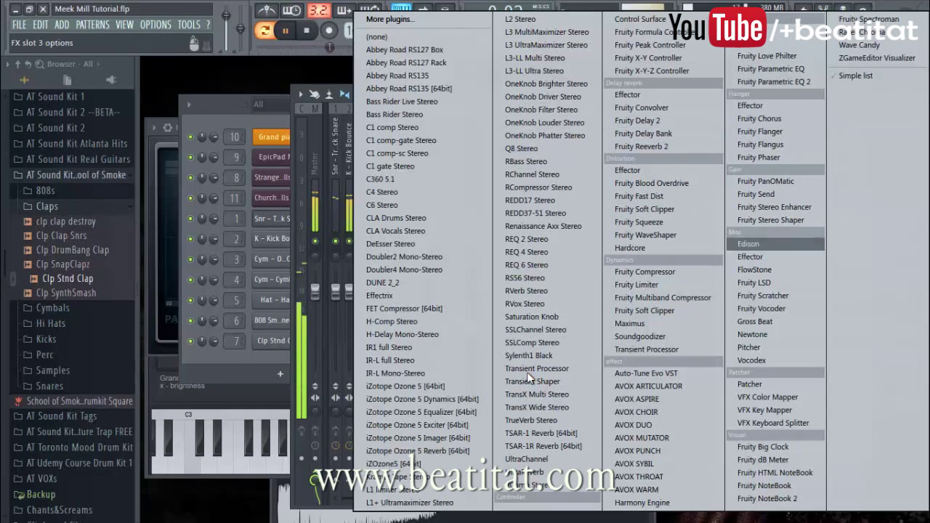
pyautogui.click(755, 321)
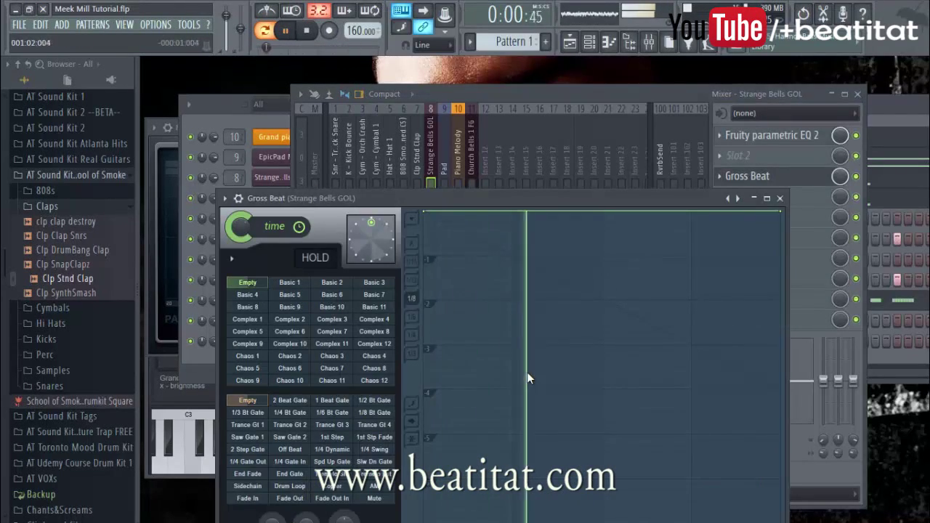
pyautogui.press('space')
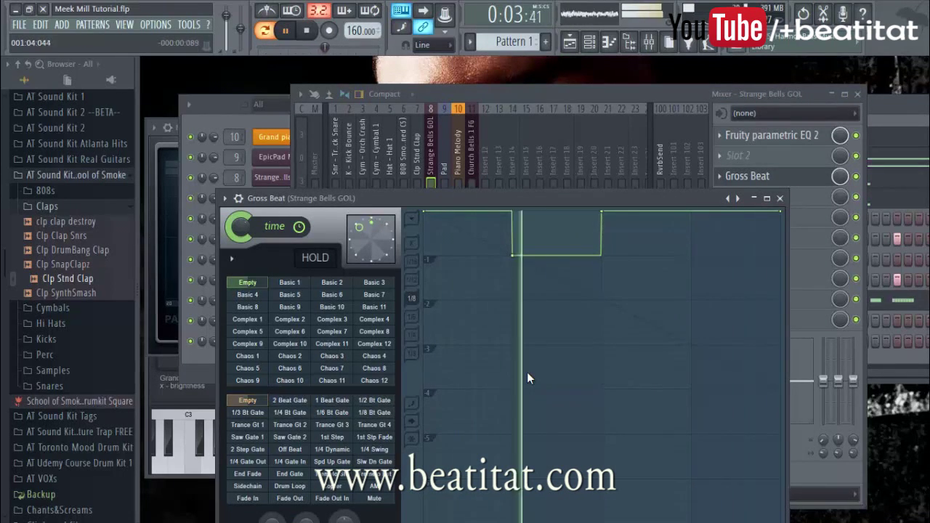
pyautogui.press('Escape')
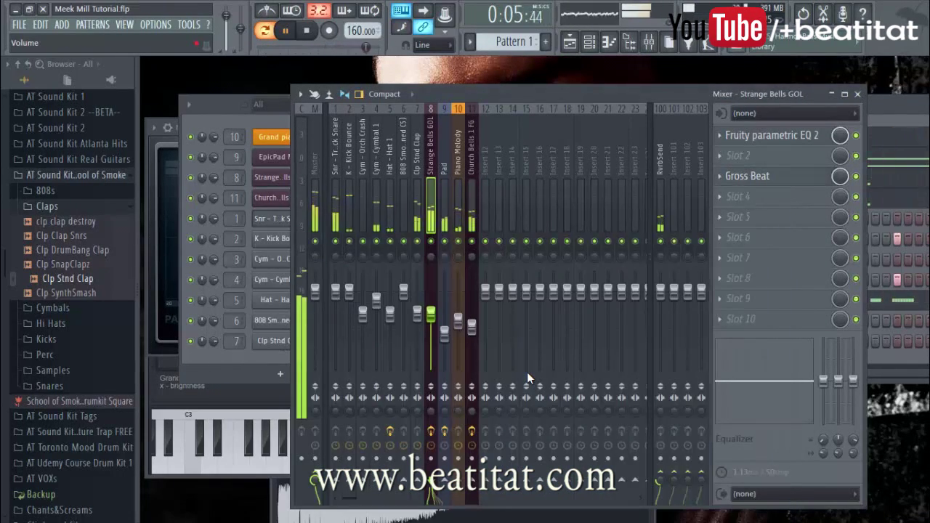
# Step: Remove Gross Beat from the third effect slot of the Strange Bells track
pyautogui.click(719, 176)
pyautogui.moveTo(743, 195)
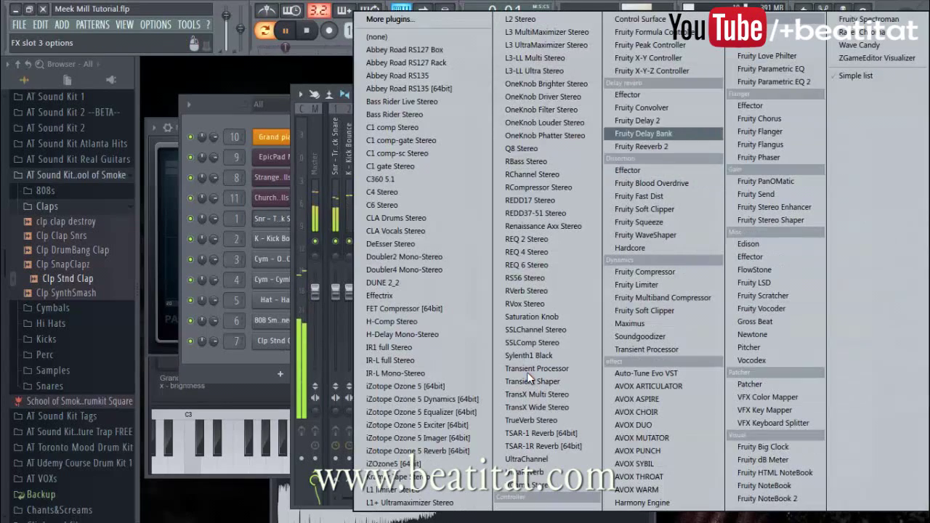
pyautogui.click(376, 37)
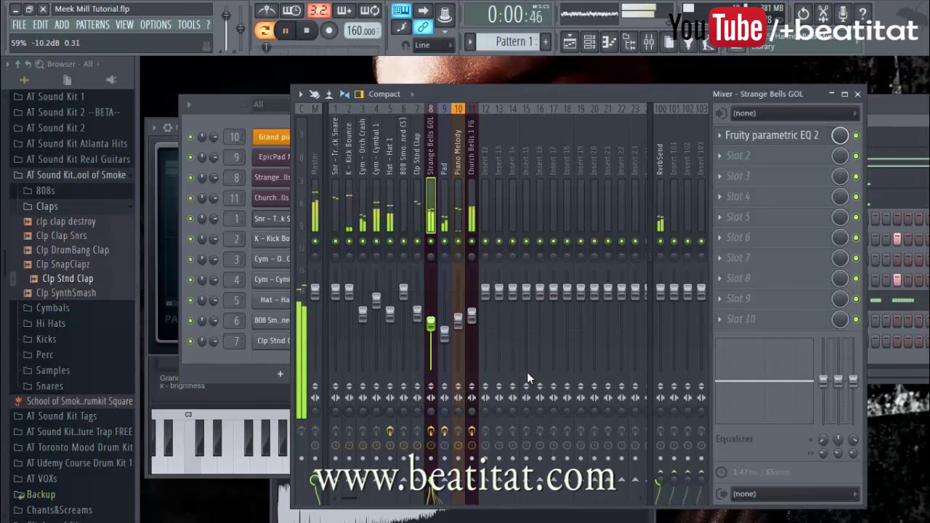
# Step: Load Fruity Reeverb 2 in the first effect slot of the RvrbSend track
pyautogui.press('Right')
pyautogui.press('Right')
pyautogui.press('Right')
pyautogui.click(674, 207)
pyautogui.click(660, 207)
pyautogui.click(720, 136)
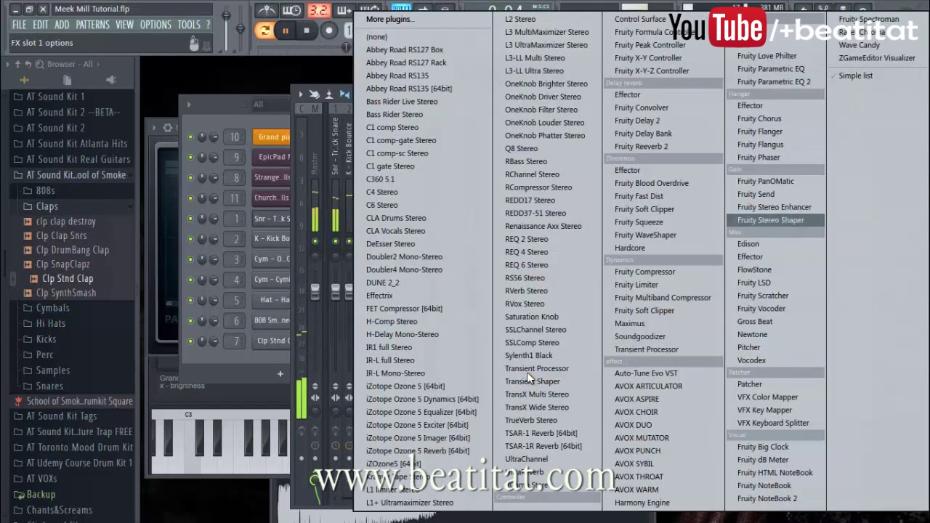
pyautogui.click(639, 146)
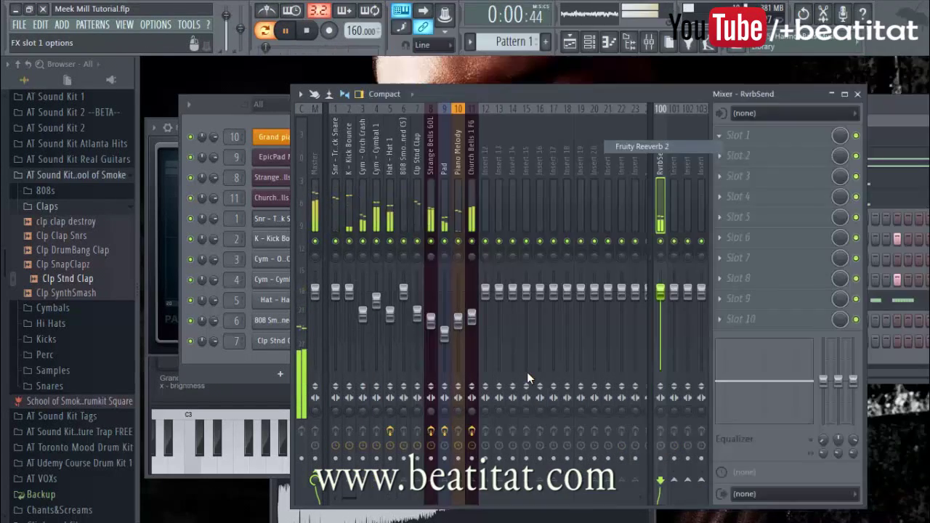
# Step: Adjust the Fruity Reeverb 2 dry and wet levels, low and high cuts, bass, decay and room size
pyautogui.moveTo(496, 208)
pyautogui.mouseDown()
pyautogui.moveTo(497, 195)
pyautogui.moveTo(454, 197)
pyautogui.mouseUp()
pyautogui.moveTo(313, 259); pyautogui.dragTo(314, 234)
pyautogui.moveTo(392, 188)
pyautogui.mouseDown()
pyautogui.moveTo(392, 199)
pyautogui.moveTo(421, 194)
pyautogui.mouseUp()
pyautogui.moveTo(353, 224); pyautogui.dragTo(353, 218)
# Step: Add Fruity Stereo Enhancer in the third slot of the RvrbSend track and set its stereo separation to 42% separated
pyautogui.click(756, 175)
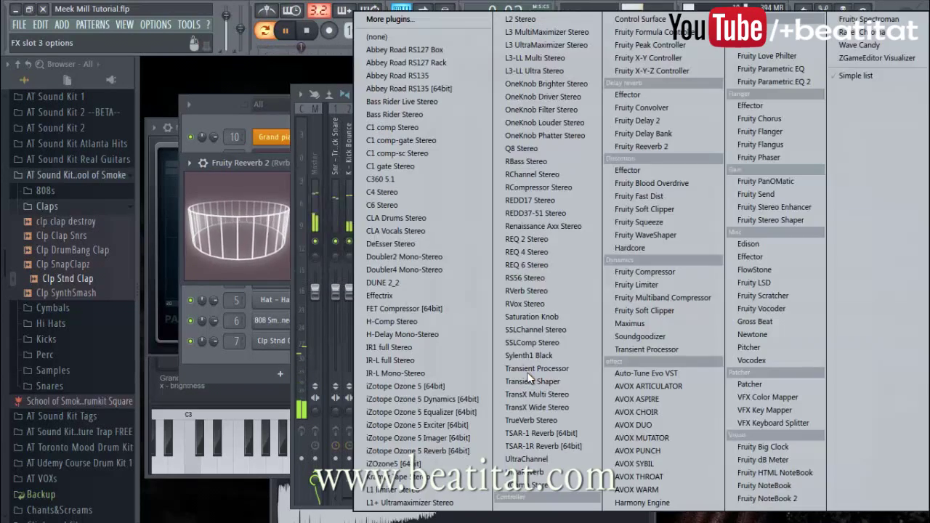
pyautogui.click(766, 207)
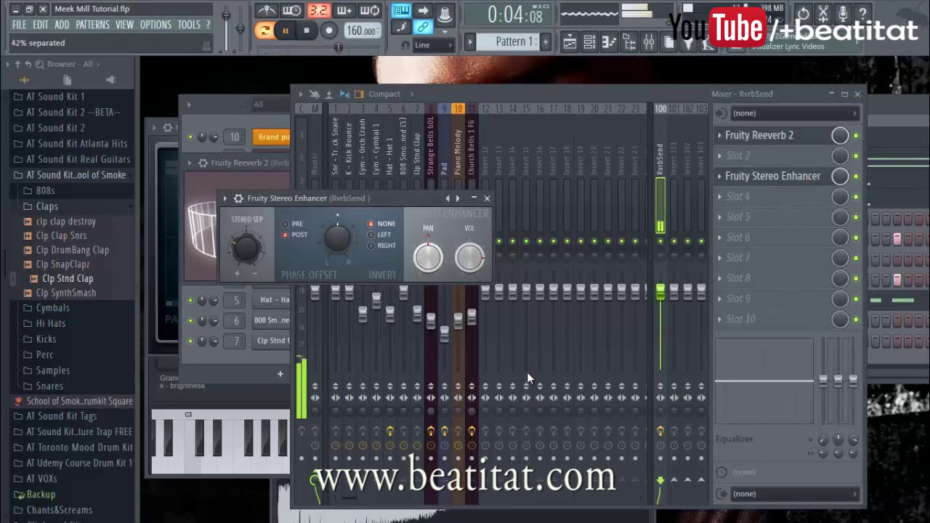
pyautogui.click(487, 198)
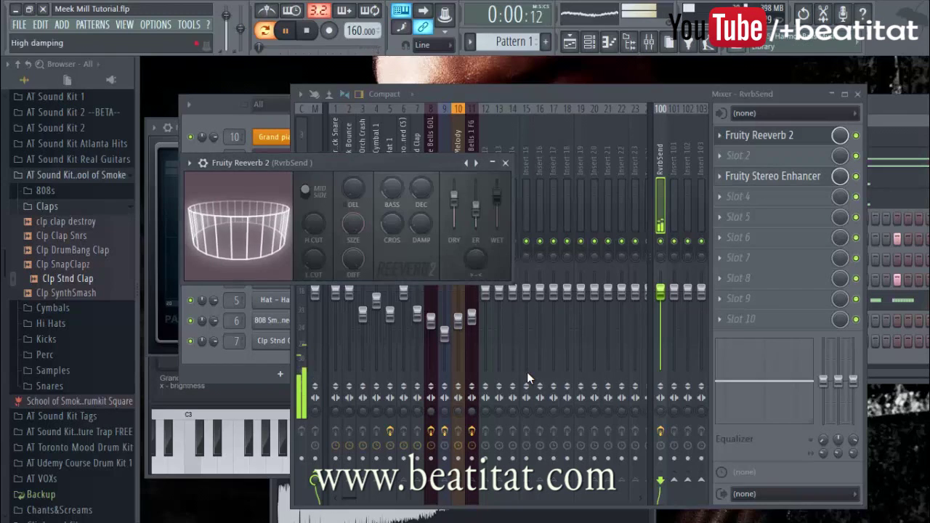
# Step: Raise the Fruity Reeverb 2 wet level slightly and lower the RvrbSend track fader
pyautogui.moveTo(496, 195); pyautogui.dragTo(496, 187)
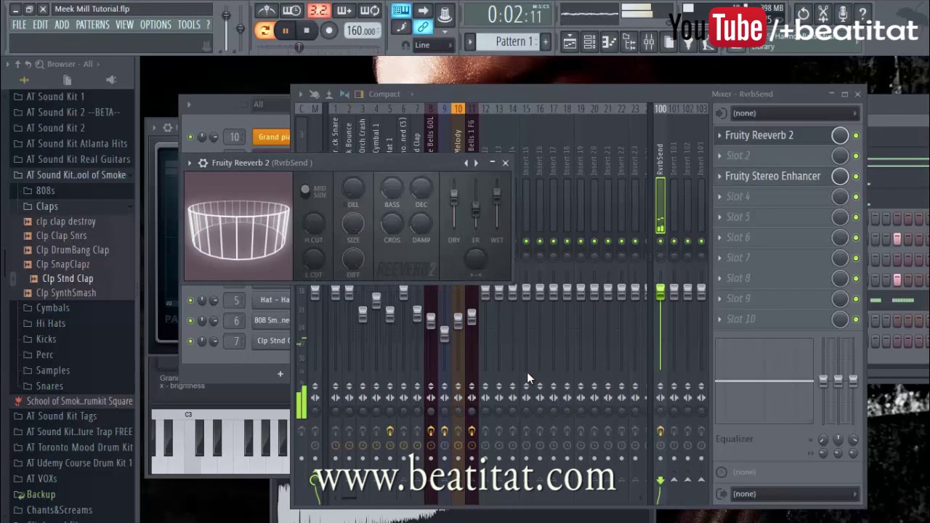
pyautogui.click(505, 163)
pyautogui.moveTo(659, 290); pyautogui.dragTo(660, 302)
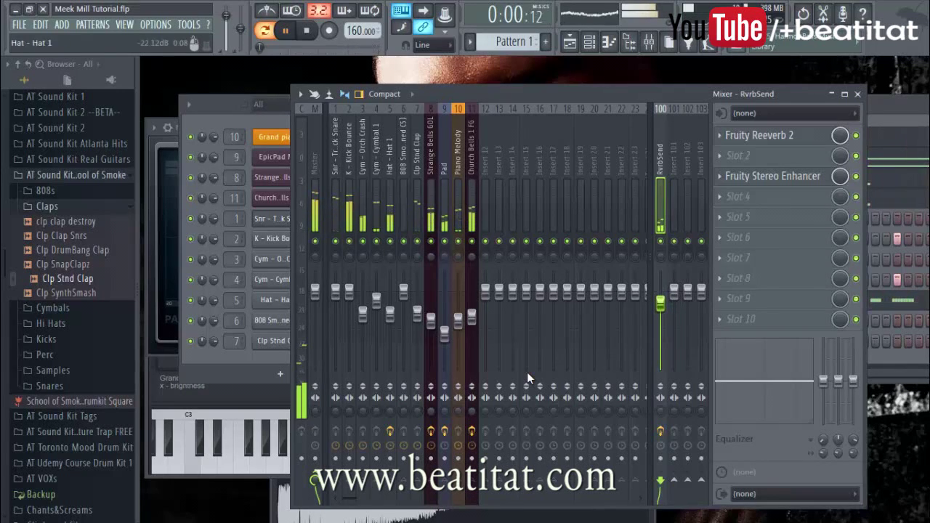
# Step: Load Fruity Parametric EQ 2 in the first effect slot of the Trap Smack Snare track and stop playback
pyautogui.click(403, 206)
pyautogui.click(349, 206)
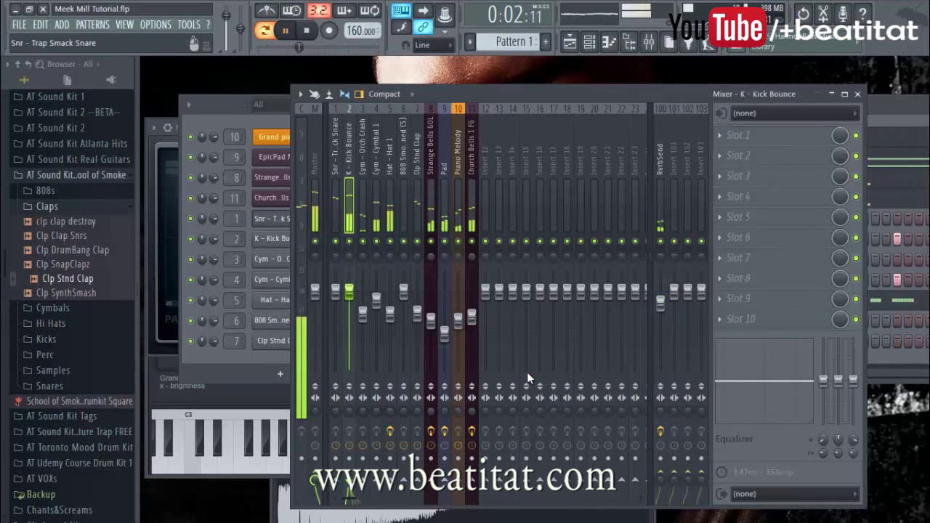
pyautogui.click(335, 206)
pyautogui.click(720, 136)
pyautogui.click(780, 73)
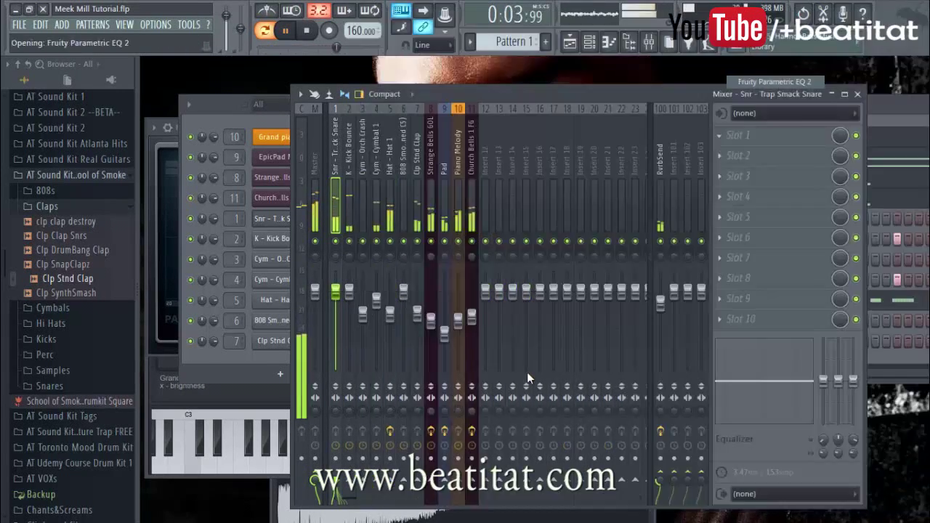
pyautogui.press('space')
# Step: Shape the snare EQ with a high-pass on band 1, boosts on bands 3, 5 and 6 (about 5.7 kHz), and slight cuts on bands 4 and 7
pyautogui.scroll(-3, 528, 379)
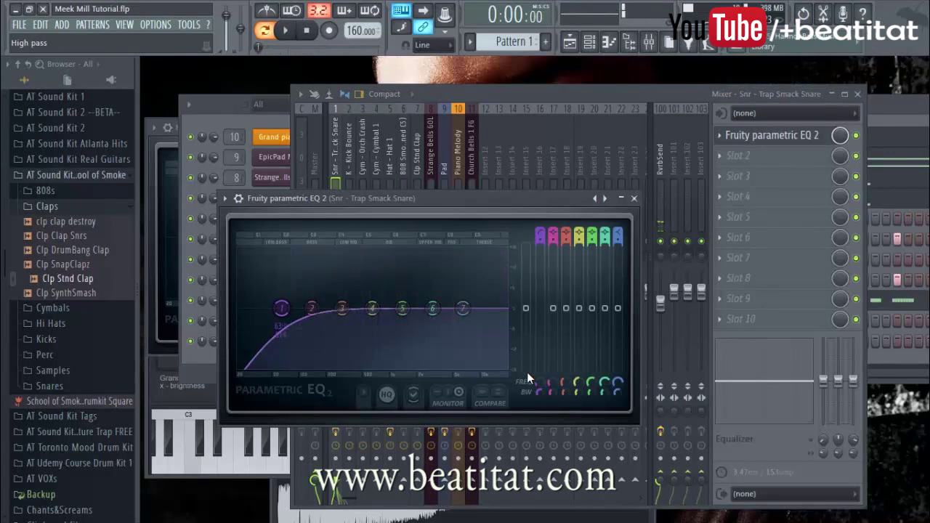
pyautogui.moveTo(282, 308)
pyautogui.mouseDown()
pyautogui.moveTo(344, 296)
pyautogui.moveTo(377, 311)
pyautogui.moveTo(414, 301)
pyautogui.moveTo(507, 314)
pyautogui.mouseUp()
pyautogui.press('space')
pyautogui.moveTo(452, 305); pyautogui.dragTo(459, 305)
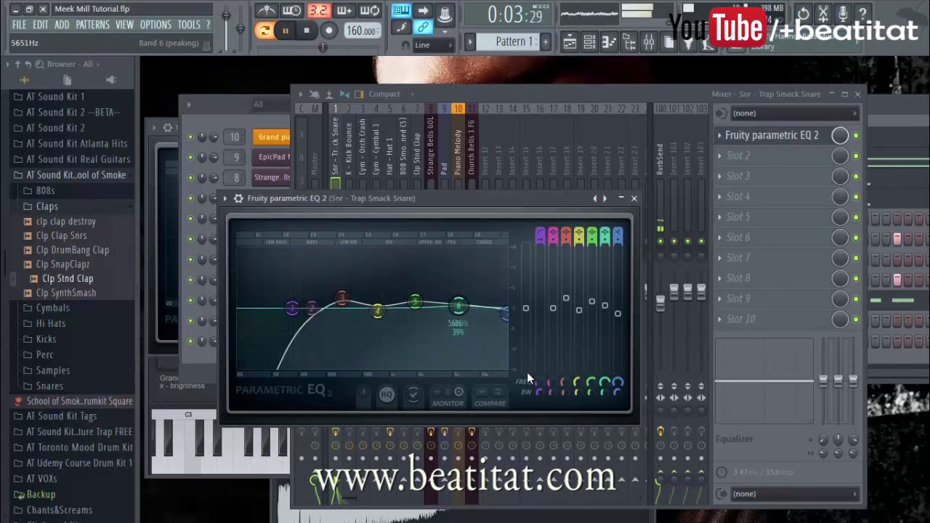
# Step: Return to the mixer and lower the Kick Bounce track fader slightly
pyautogui.click(644, 341)
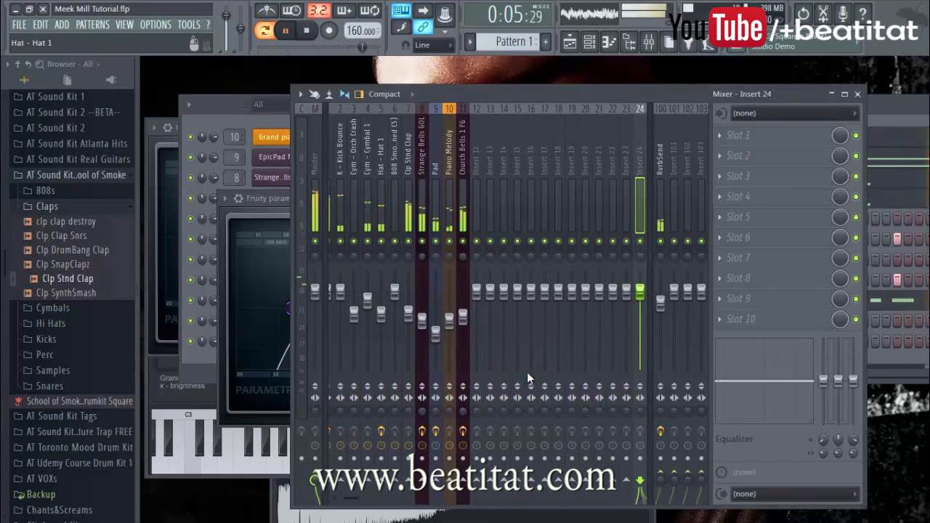
pyautogui.scroll(2, 368, 341)
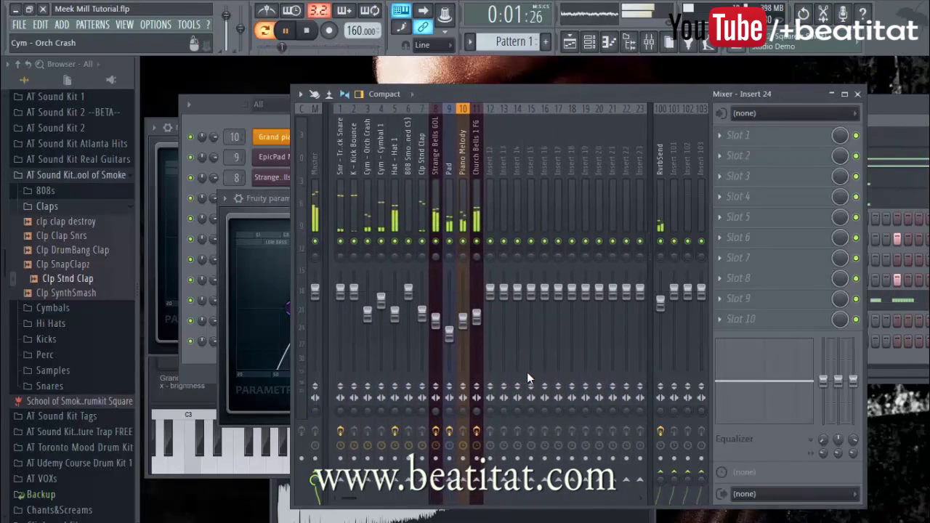
pyautogui.click(334, 203)
pyautogui.moveTo(348, 292); pyautogui.dragTo(349, 295)
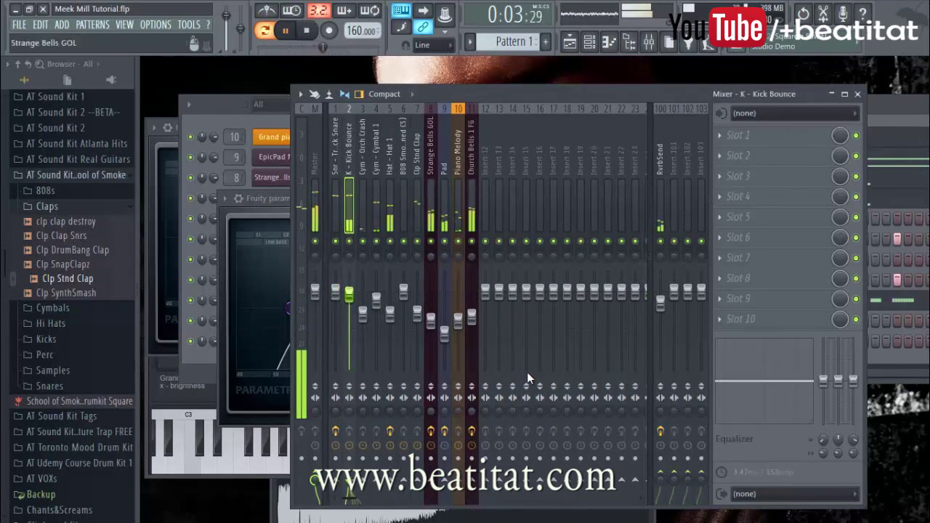
# Step: Rebalance the melody faders by lowering Church Bells 1 FG, nudging up Strange Bells and setting Piano Melody to 76% (-5.7 dB)
pyautogui.click(430, 204)
pyautogui.click(472, 203)
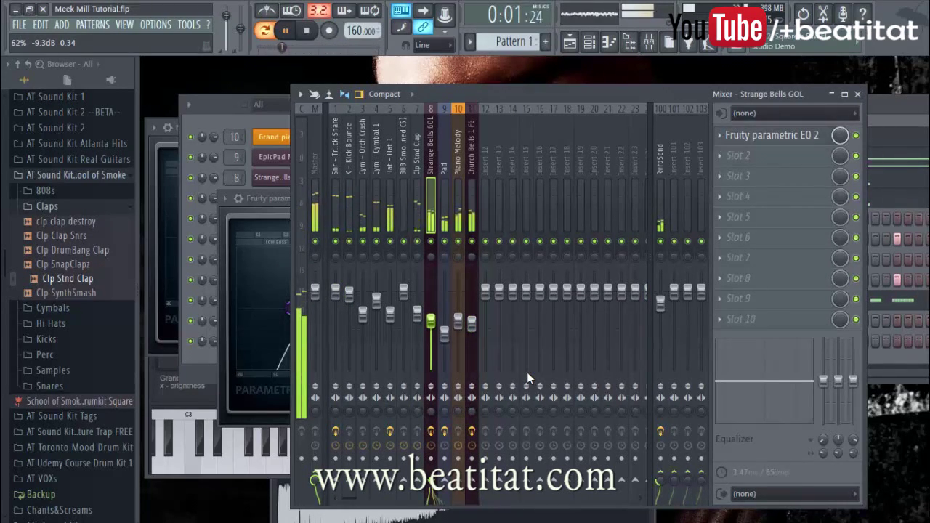
pyautogui.click(458, 203)
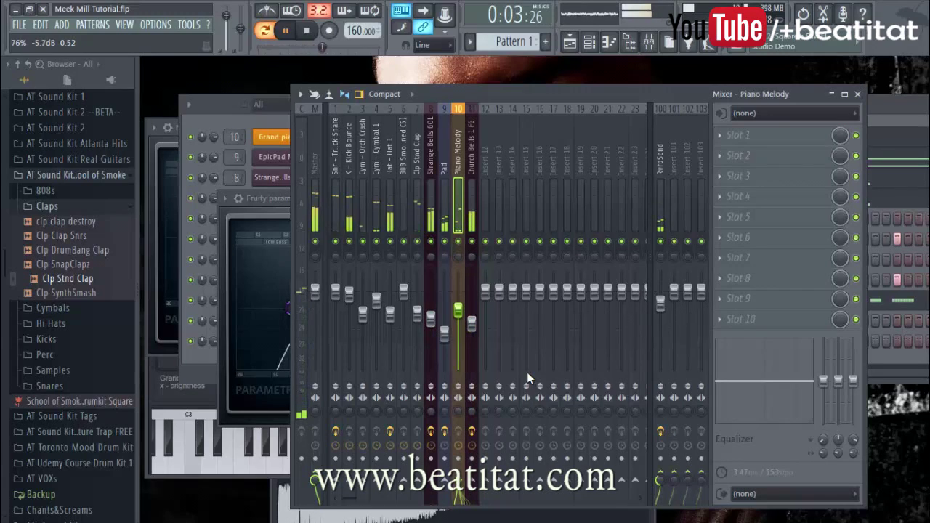
# Step: Load Fruity Parametric EQ 2 in the first slot of the Piano Melody track and make band 1 a high-pass filter
pyautogui.click(721, 135)
pyautogui.click(785, 84)
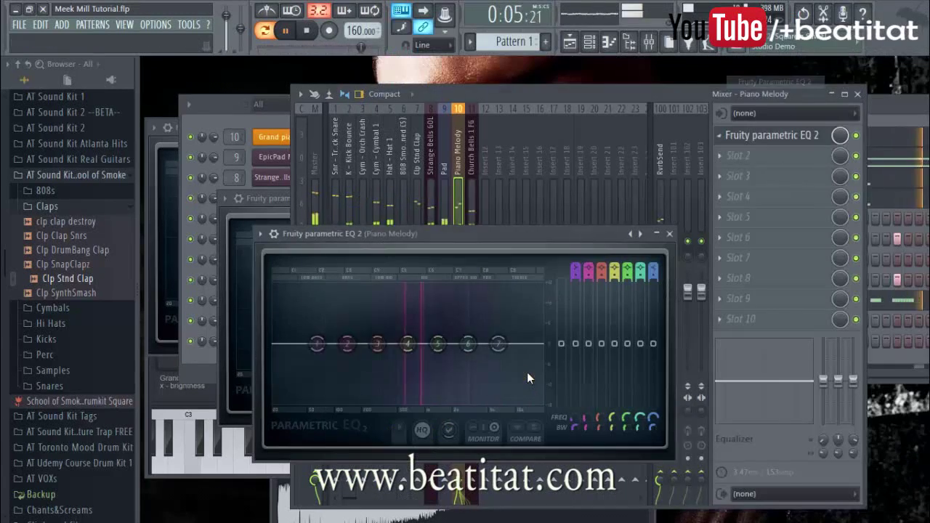
pyautogui.scroll(-2, 575, 271)
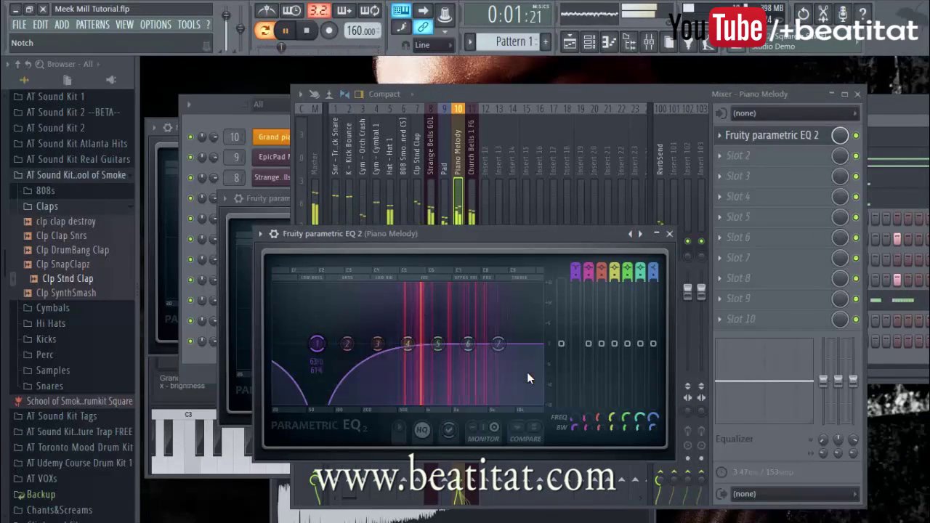
pyautogui.scroll(1, 575, 277)
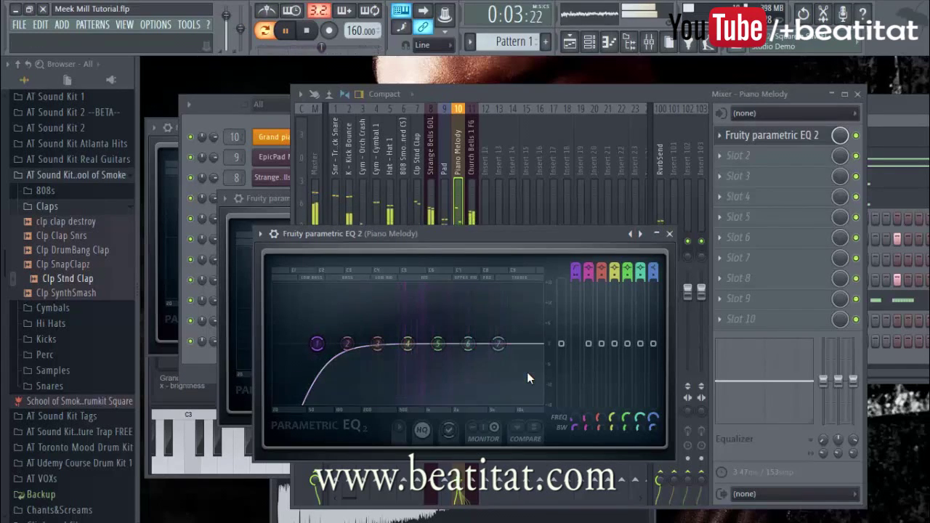
# Step: Shape the piano EQ by moving the high-pass up to band 3, boosting bands 4 and 6 (about 3.8 kHz), and slightly cutting bands 5 and 7
pyautogui.moveTo(317, 344)
pyautogui.mouseDown()
pyautogui.moveTo(406, 336)
pyautogui.moveTo(440, 346)
pyautogui.moveTo(477, 335)
pyautogui.moveTo(531, 348)
pyautogui.mouseUp()
pyautogui.moveTo(476, 337); pyautogui.dragTo(478, 340)
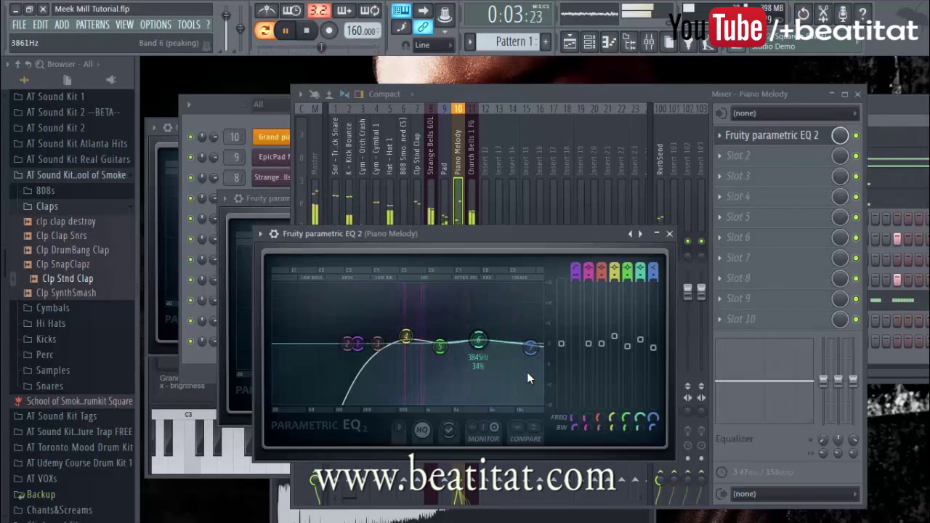
pyautogui.moveTo(357, 344); pyautogui.dragTo(372, 344)
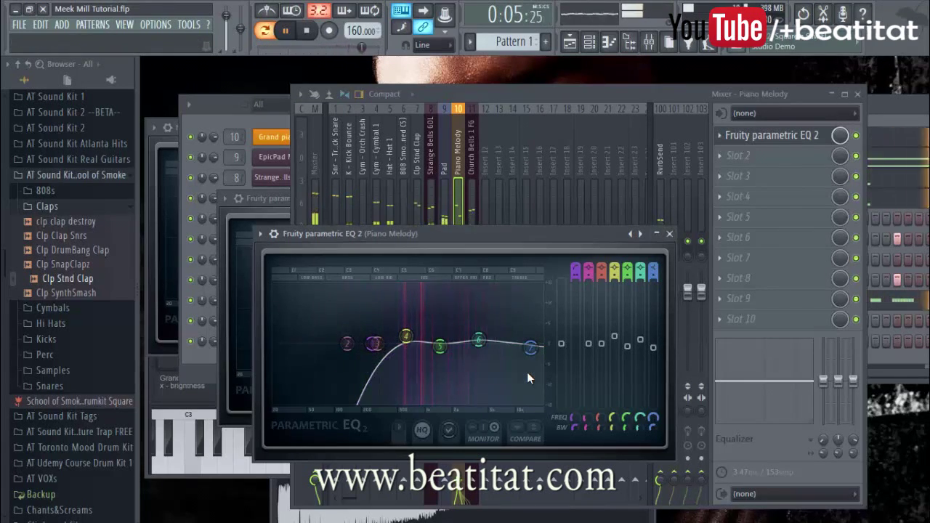
pyautogui.click(669, 234)
# Step: Raise the Church Bells 1 FG track fader slightly
pyautogui.moveTo(472, 324)
pyautogui.mouseDown()
pyautogui.moveTo(431, 322)
pyautogui.moveTo(472, 325)
pyautogui.moveTo(431, 326)
pyautogui.moveTo(471, 317)
pyautogui.moveTo(431, 331)
pyautogui.moveTo(472, 318)
pyautogui.mouseUp()
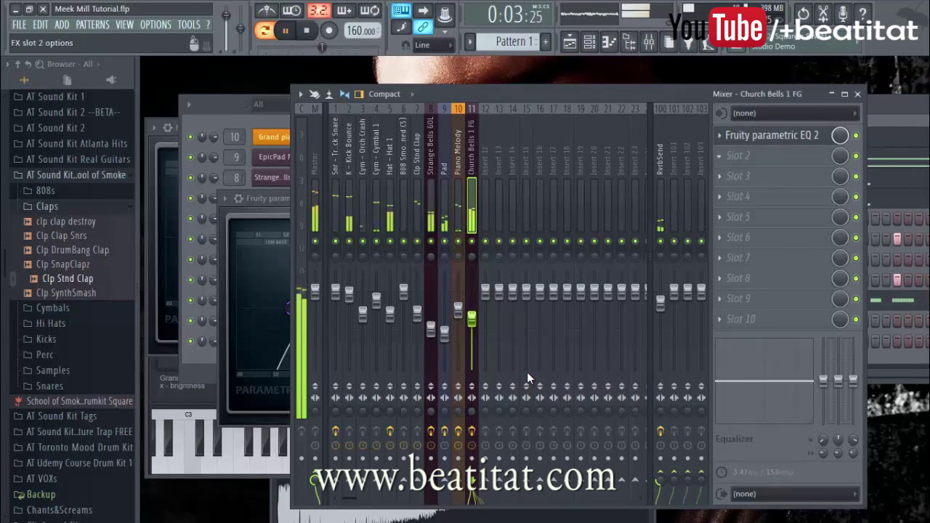
pyautogui.click(737, 156)
pyautogui.press('Escape')
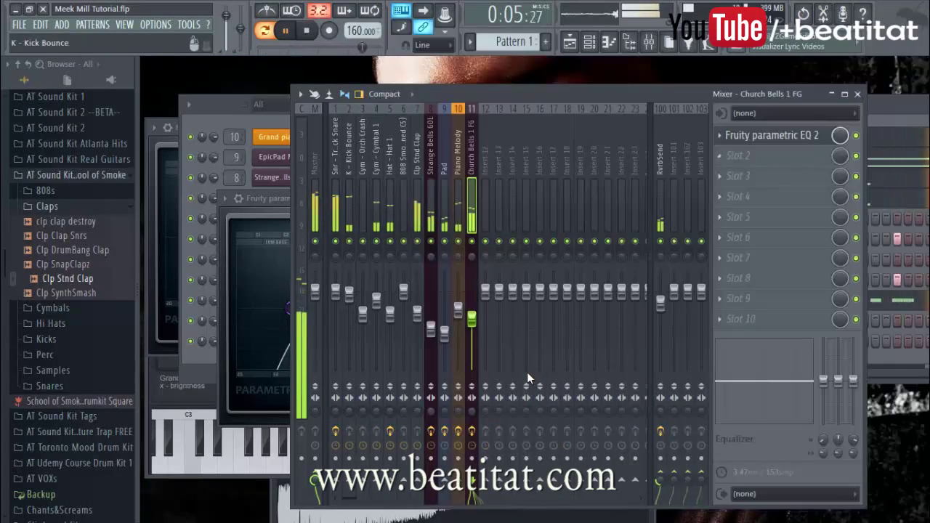
pyautogui.press('space')
pyautogui.click(860, 95)
pyautogui.click(633, 157)
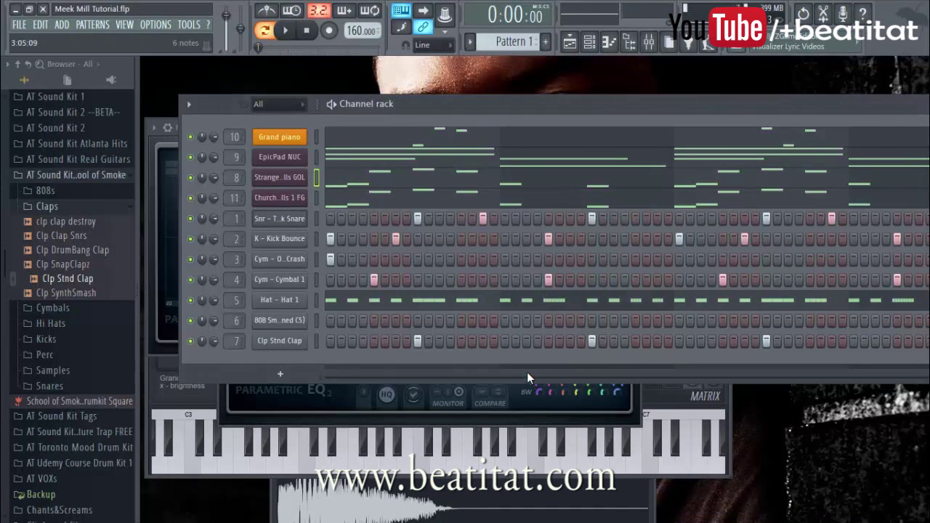
# Step: Load Fruity Parametric EQ 2 in the first effect slot of the K - Kick Bounce mixer track
pyautogui.press('F9')
pyautogui.press('Right')
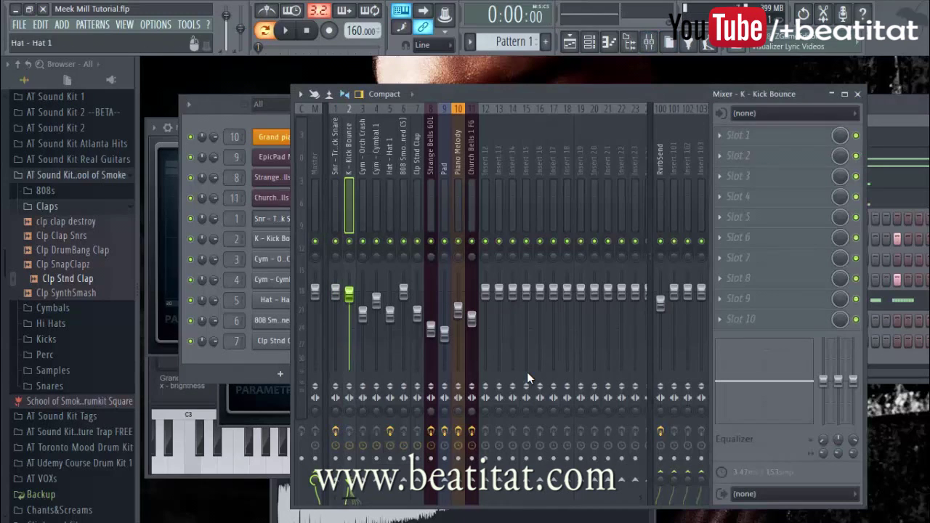
pyautogui.click(737, 136)
pyautogui.click(768, 85)
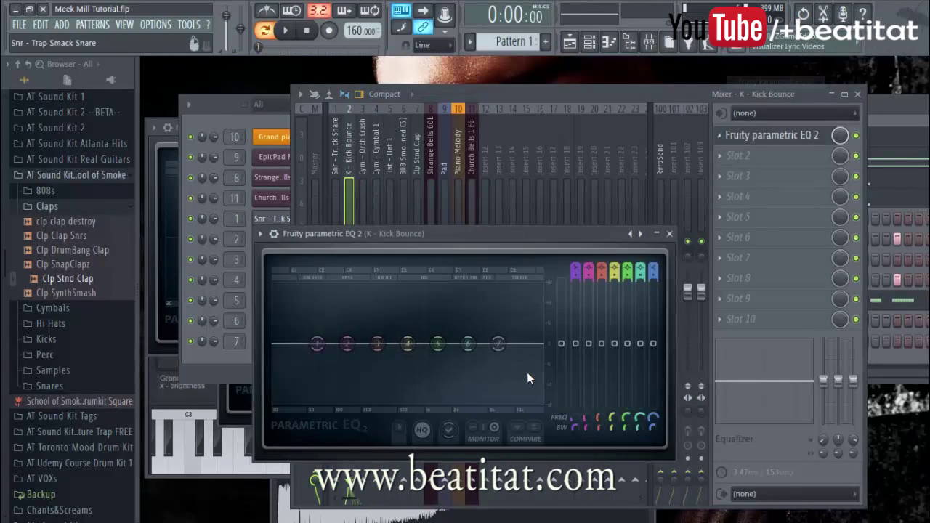
# Step: Shape the kick EQ by cutting band 1 at 20 Hz, boosting band 2 and a narrowed band 3, and lowering the band 7 high shelf
pyautogui.moveTo(317, 343); pyautogui.dragTo(289, 345)
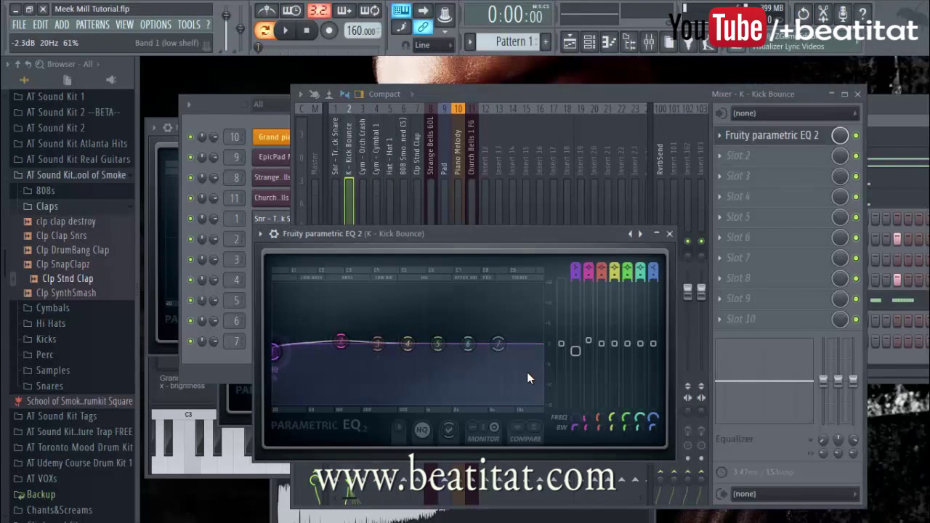
pyautogui.scroll(-2, 290, 337)
pyautogui.press('space')
pyautogui.moveTo(291, 337); pyautogui.dragTo(307, 338)
pyautogui.press('space')
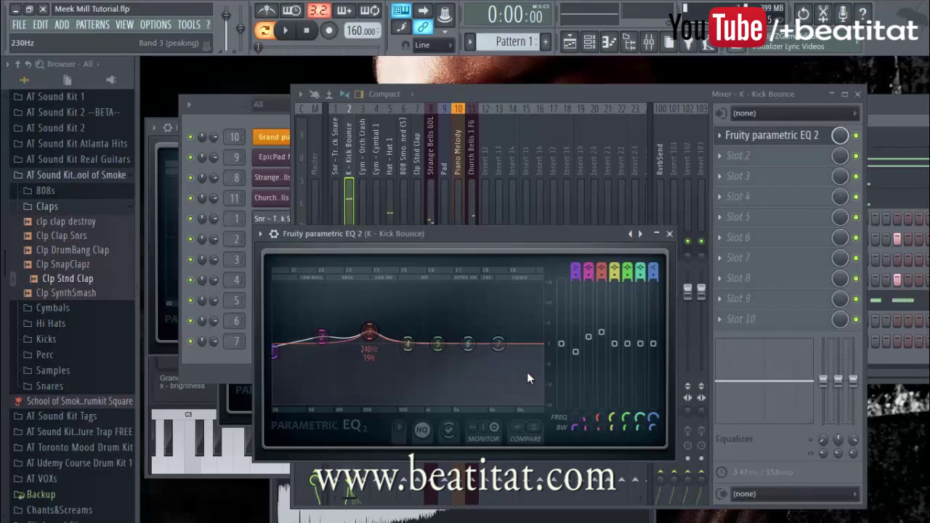
pyautogui.press('space')
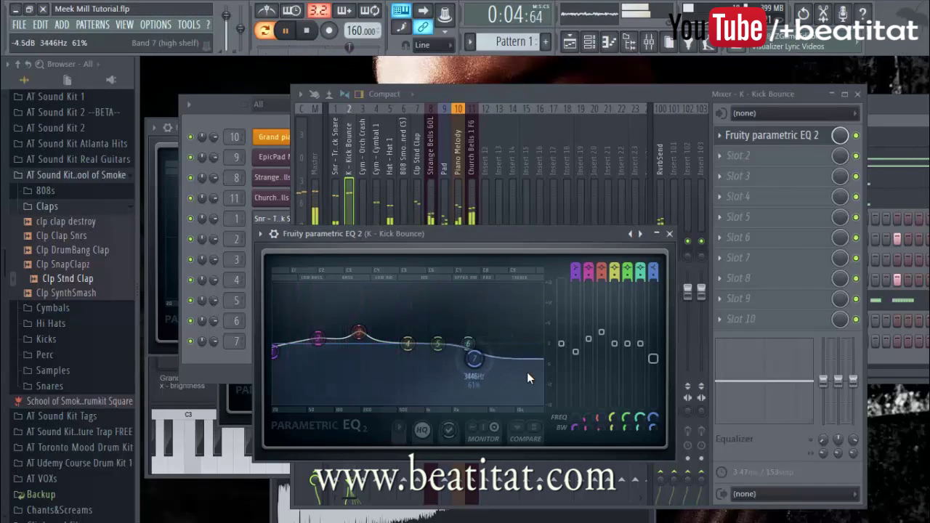
pyautogui.moveTo(480, 356); pyautogui.dragTo(455, 367)
pyautogui.click(669, 234)
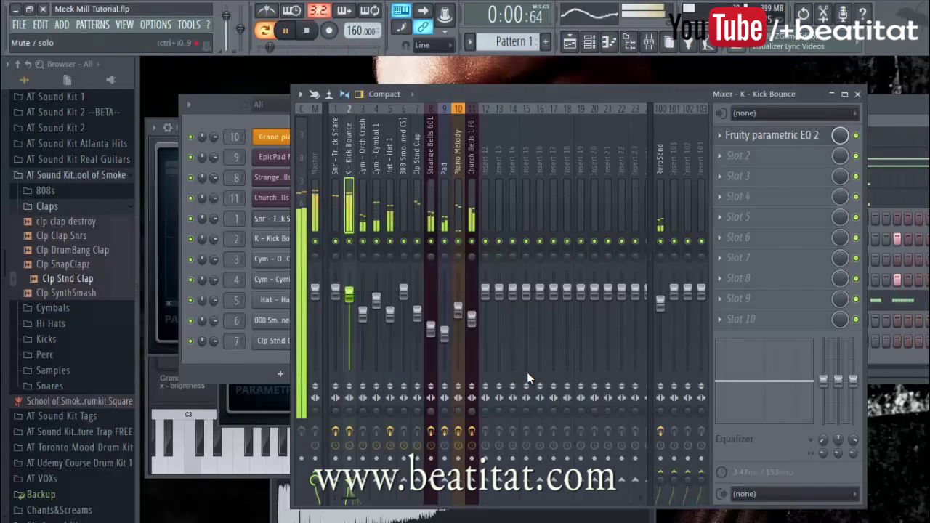
# Step: Start the 808 Smooth bassline in its piano roll with D4 notes opening bars 1 and 2 and an A3 in the second half of bar 2
pyautogui.press('F6')
pyautogui.press('space')
pyautogui.rightClick(280, 320)
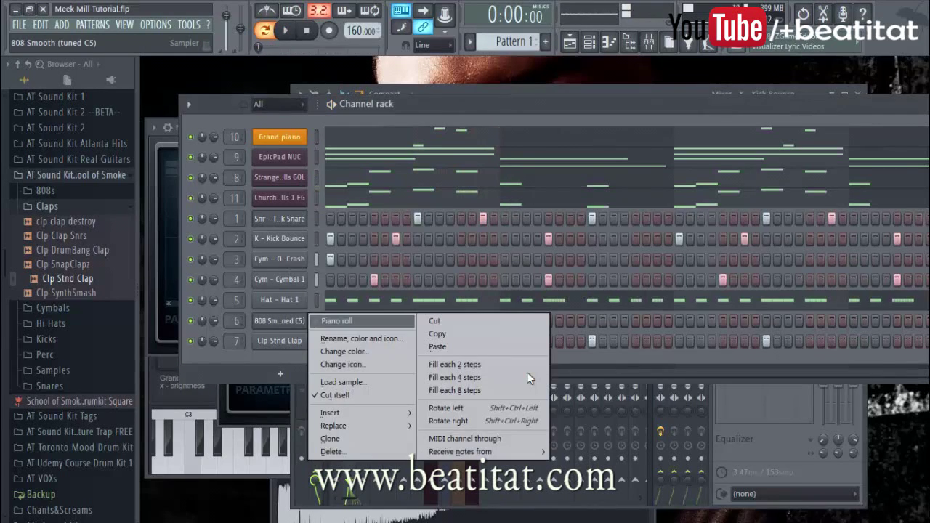
pyautogui.click(337, 320)
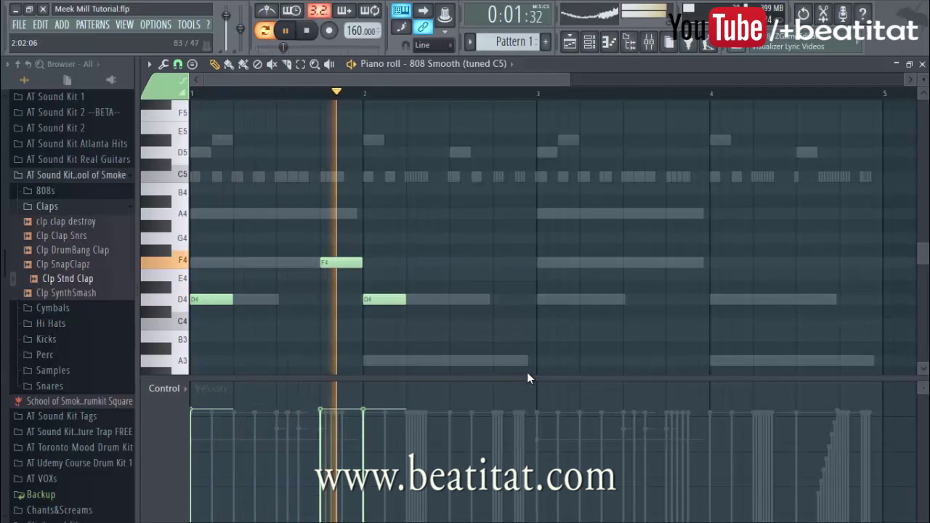
pyautogui.press('space')
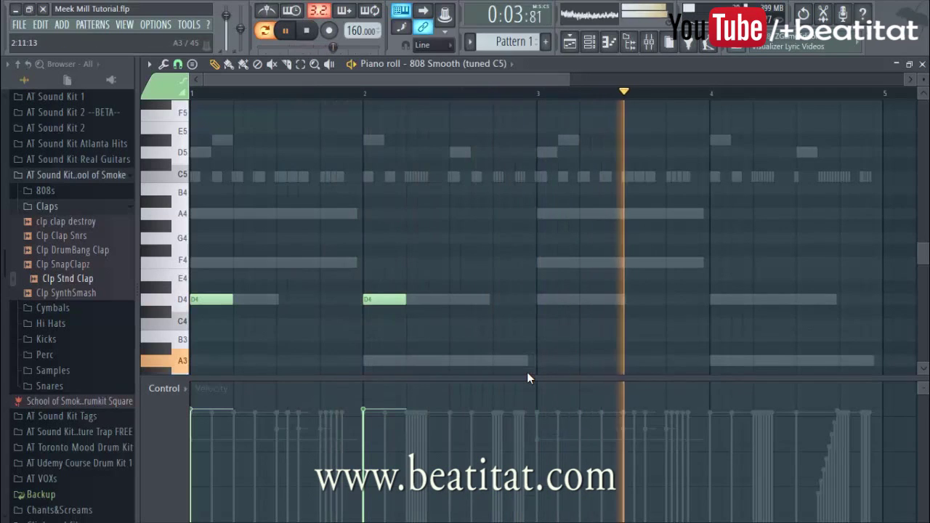
pyautogui.moveTo(470, 361); pyautogui.dragTo(470, 361)
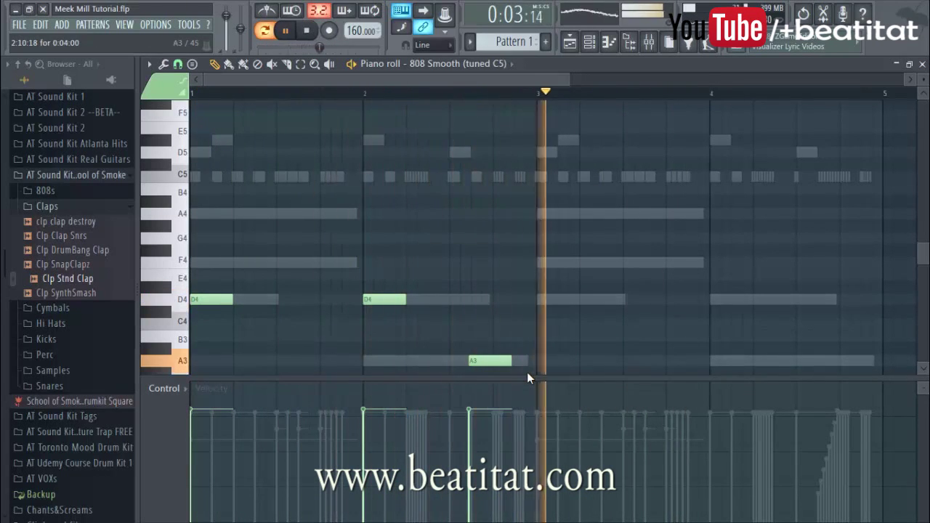
# Step: Place a D4 bass note at the very start of bar 3
pyautogui.press('space')
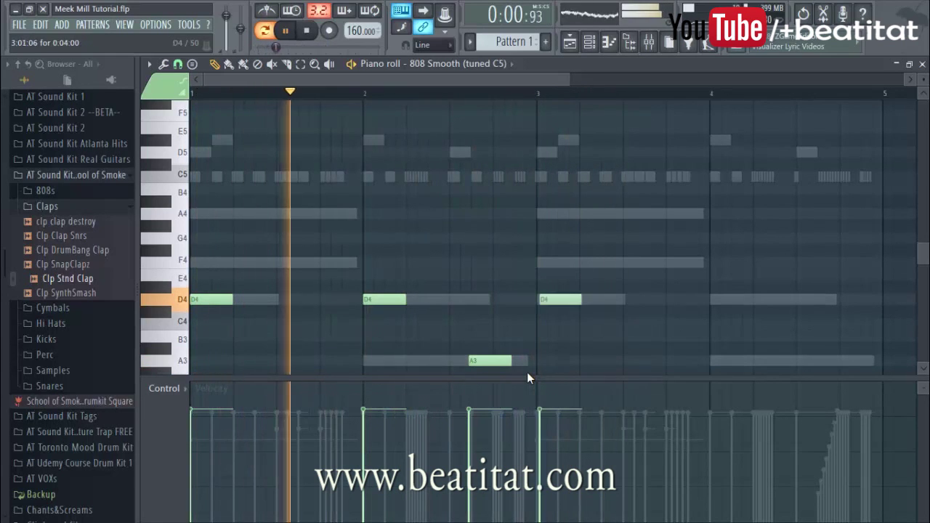
pyautogui.click(584, 299)
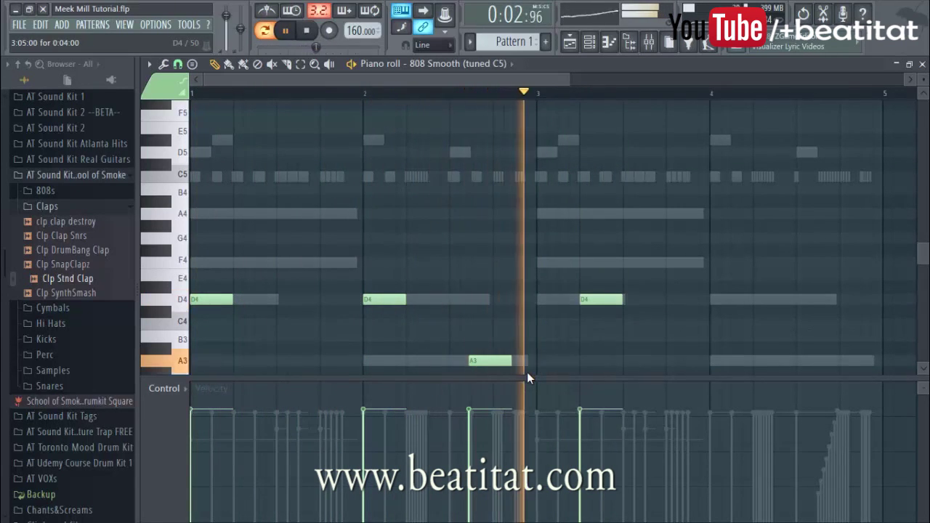
pyautogui.rightClick(585, 300)
pyautogui.click(542, 299)
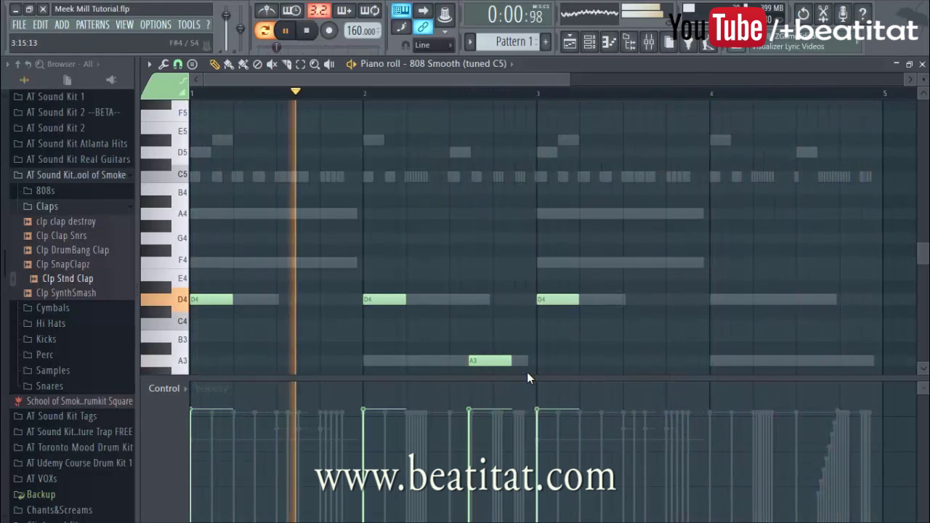
# Step: Add short A4 bass notes late in bar 3 and early in bar 4, plus a short D4 at 4:09
pyautogui.click(670, 213)
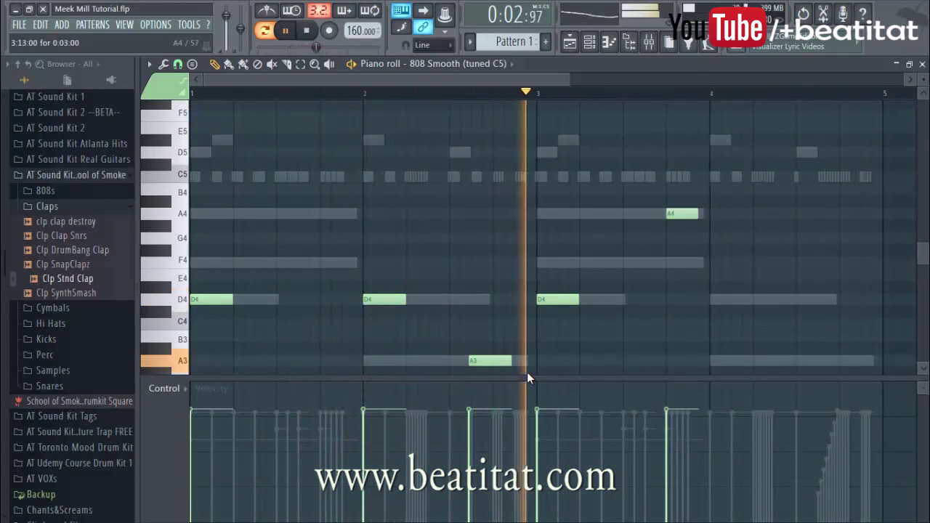
pyautogui.moveTo(707, 215); pyautogui.dragTo(677, 217)
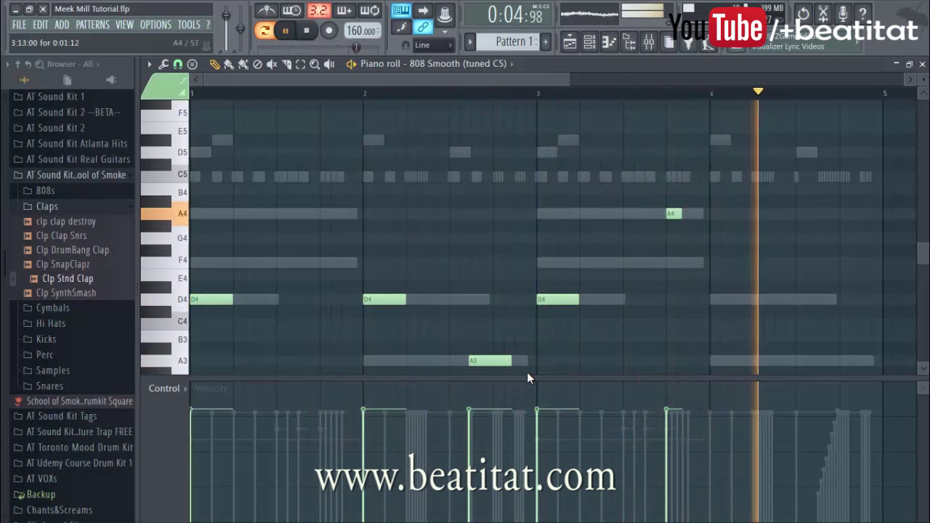
pyautogui.click(760, 214)
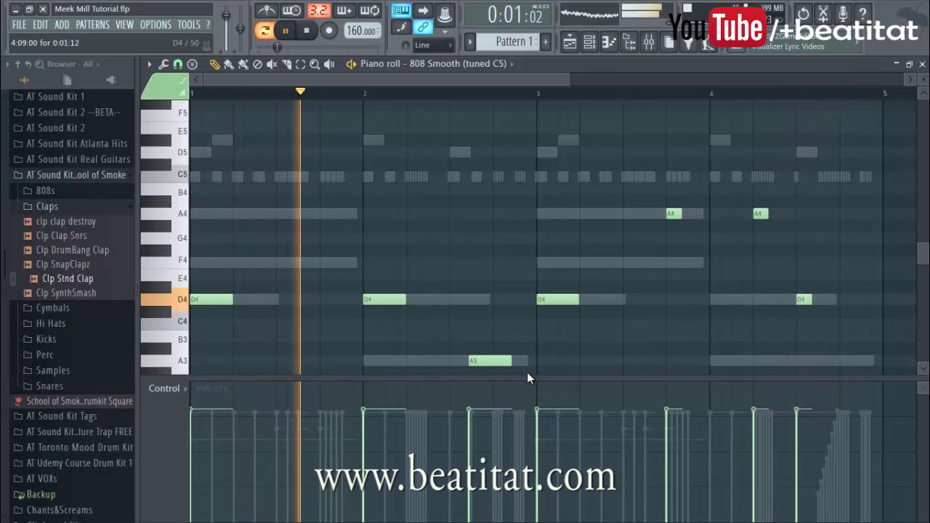
# Step: Load Fruity Parametric EQ 2 in the first effect slot of the 808 Smooth (tuned C5) mixer track
pyautogui.press('F7')
pyautogui.click(279, 321)
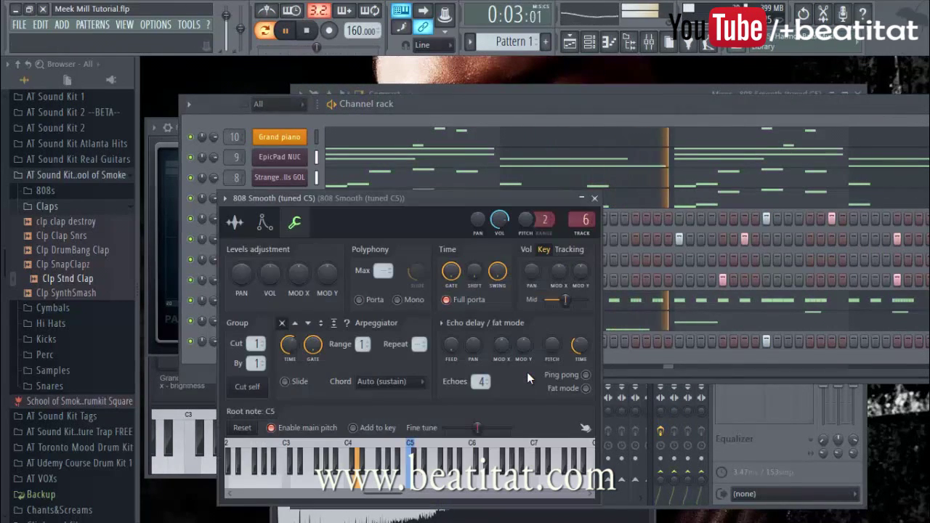
pyautogui.press('F9')
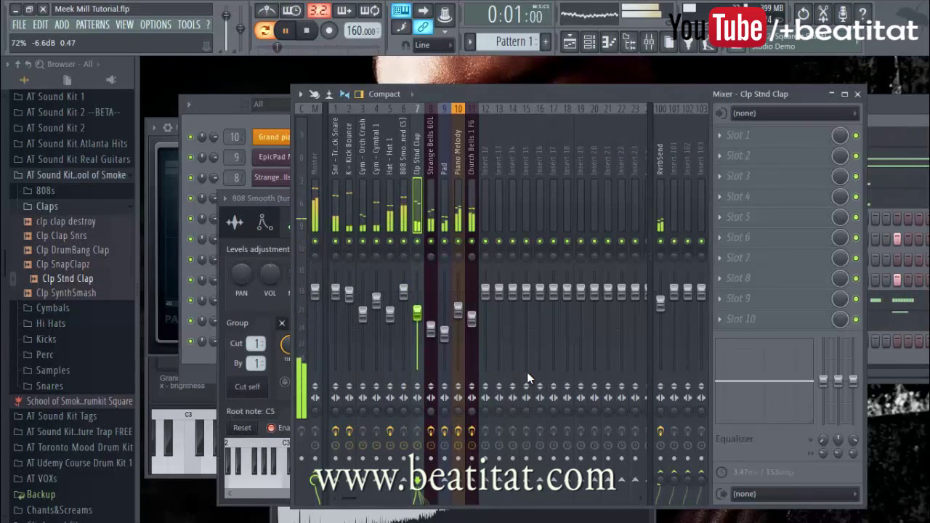
pyautogui.click(770, 135)
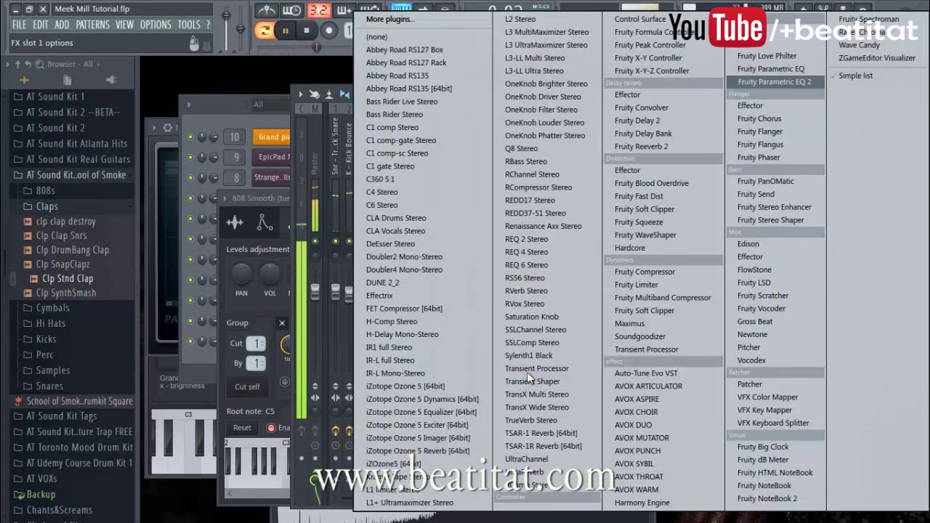
pyautogui.click(775, 82)
# Step: Shape the 808 EQ with band 7 as a lowered low-pass filter, slight cuts on bands 1 and 3, and slight boosts on bands 2 and 4
pyautogui.moveTo(653, 269); pyautogui.dragTo(654, 299)
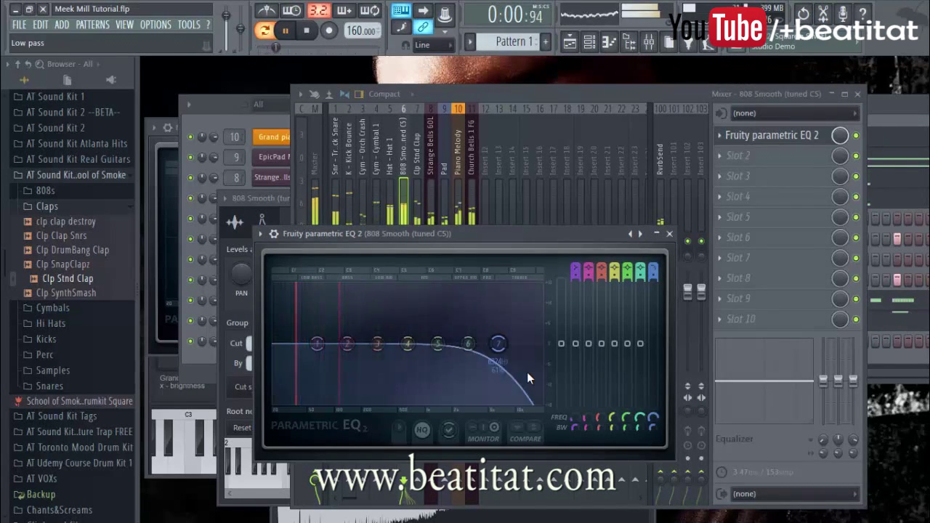
pyautogui.moveTo(653, 282); pyautogui.dragTo(653, 275)
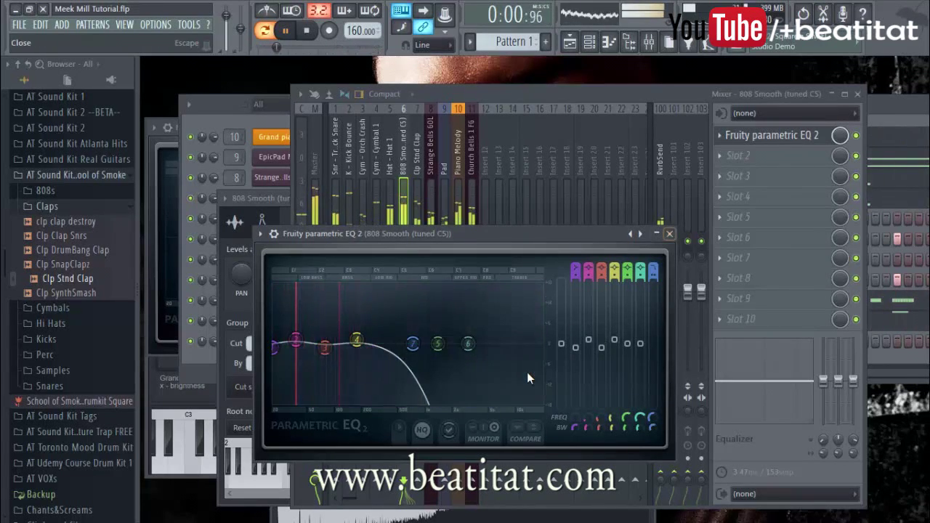
pyautogui.press('Escape')
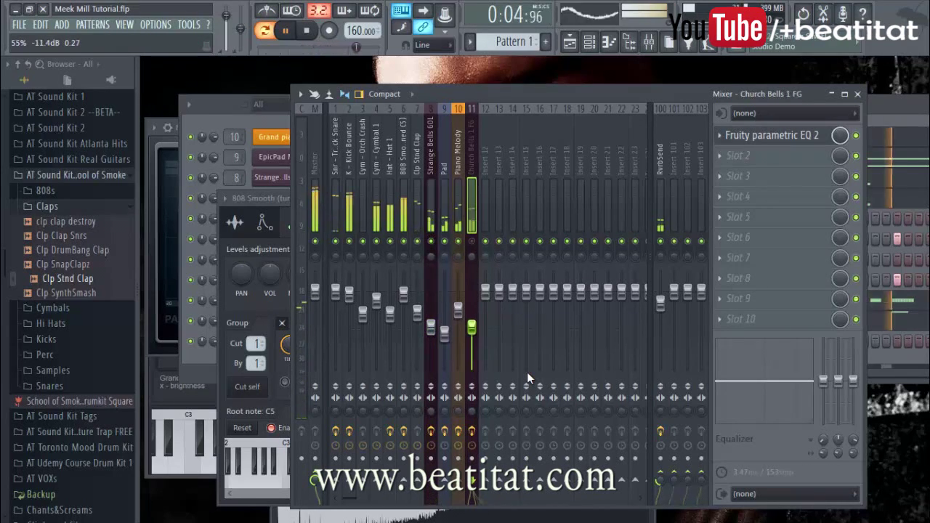
# Step: Thin out the Church Bells 1 FG melody in its piano roll, making the bar 2 note D5 and removing the last D5 in bar 4
pyautogui.press('F6')
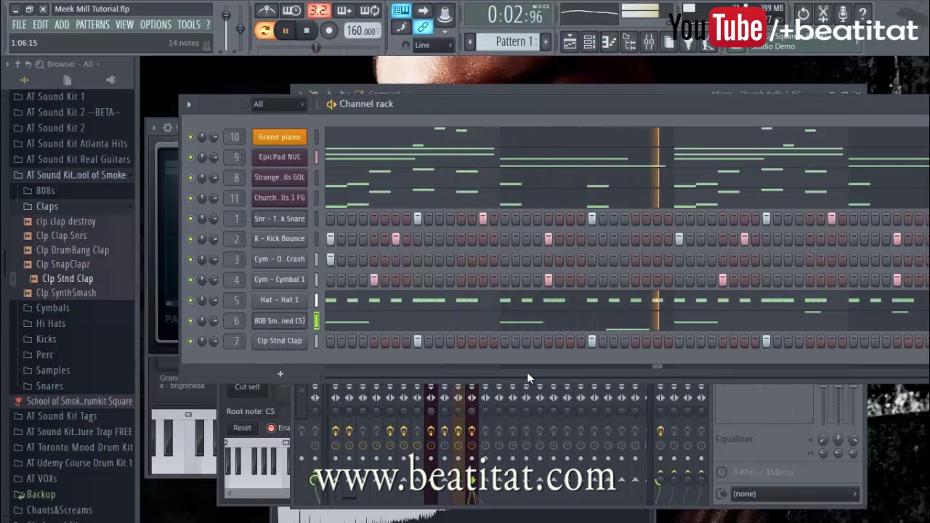
pyautogui.press('F7')
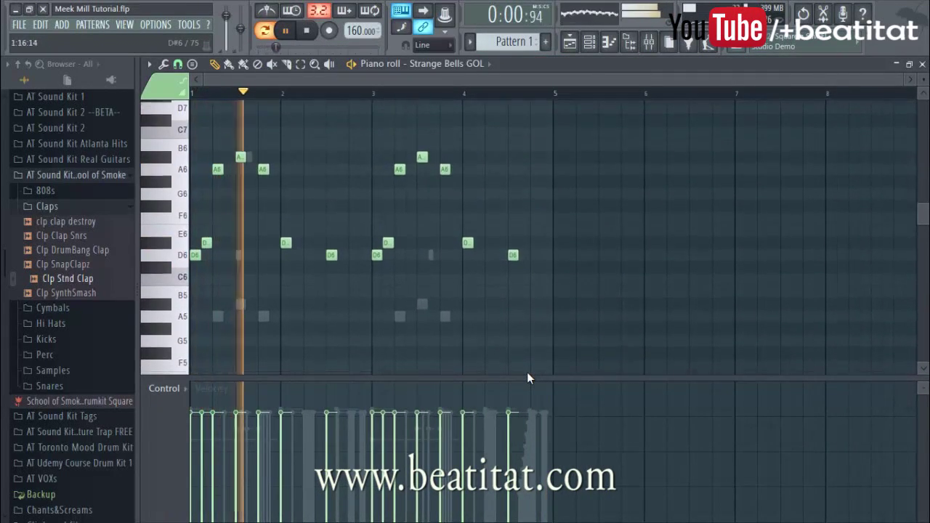
pyautogui.press('F6')
pyautogui.press('F7')
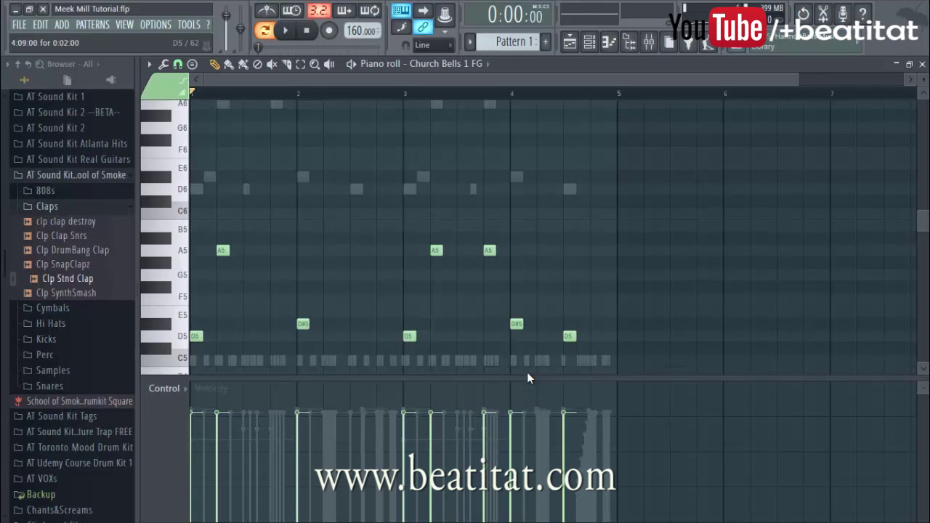
pyautogui.press('F7')
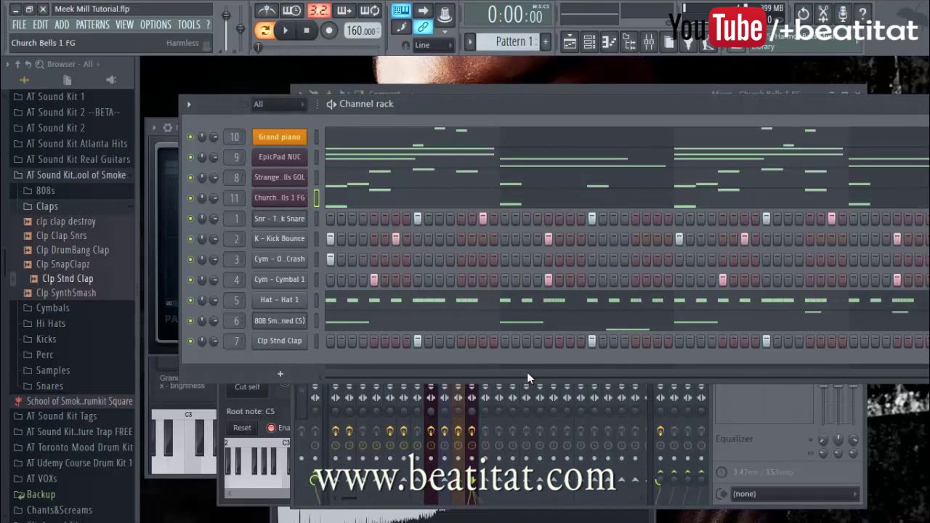
pyautogui.press('F7')
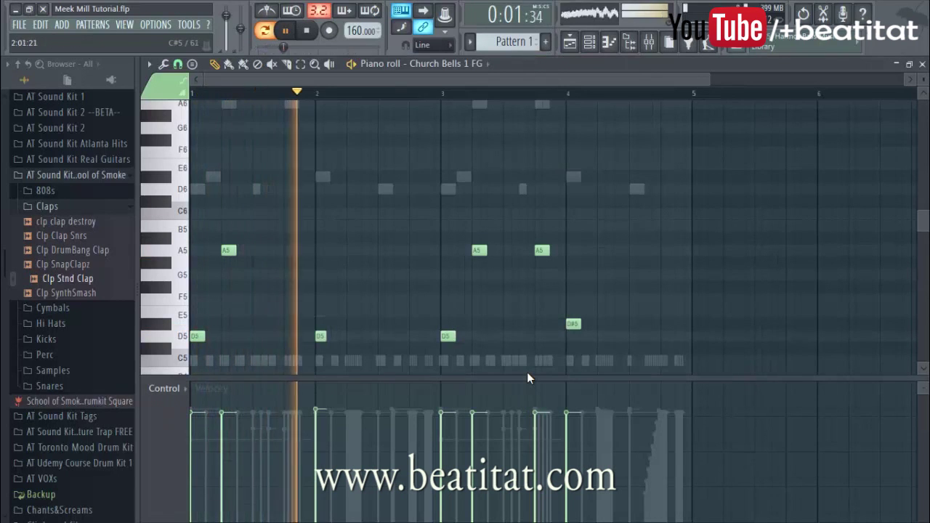
pyautogui.press('F7')
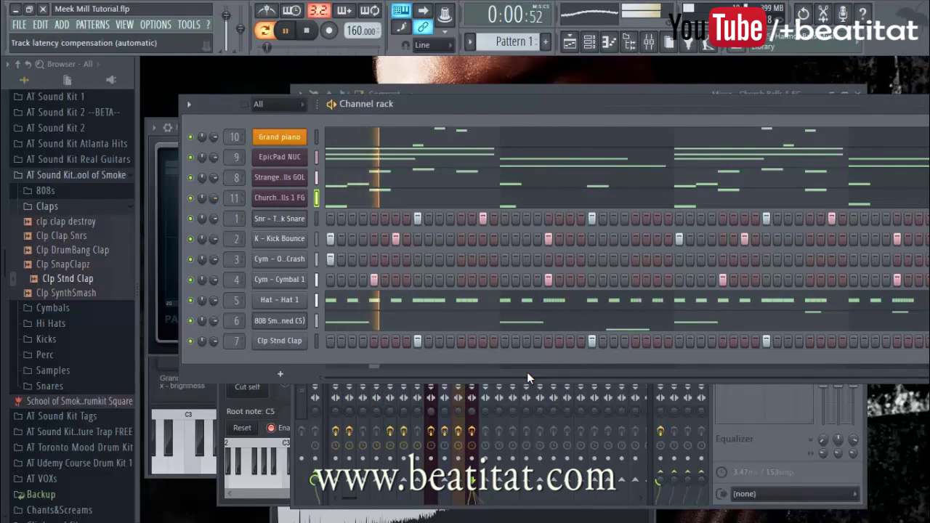
# Step: Lower the Church Bells 1 FG fader to 51% (-12.3 dB) and raise the Strange Bells GOL fader
pyautogui.press('F9')
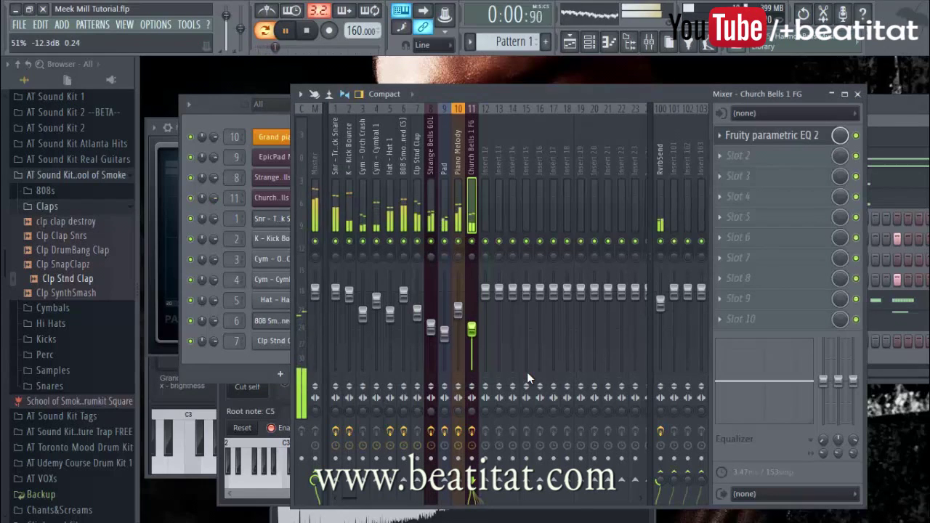
pyautogui.press('Left')
pyautogui.press('Left')
pyautogui.press('Left')
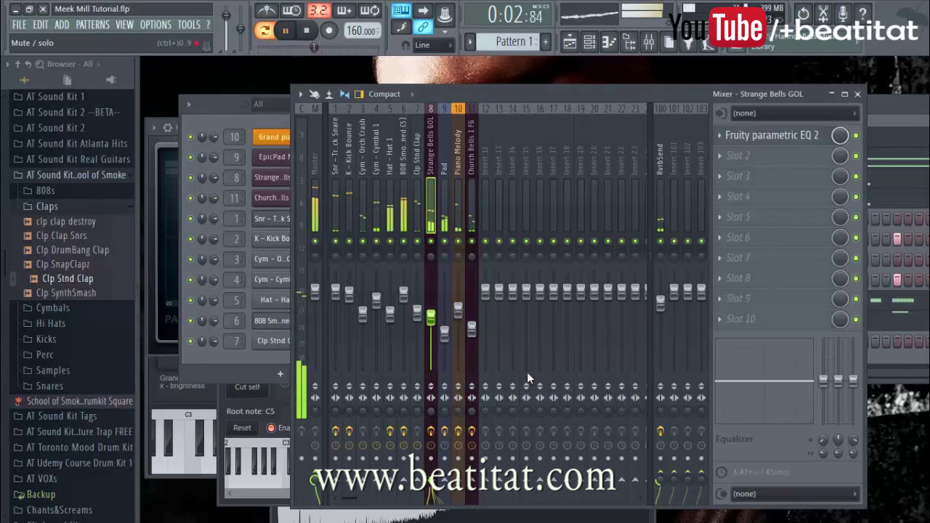
# Step: Delete the A5 note in bar 1 and the first A5 in bar 3 from the Church Bells 1 FG piano roll
pyautogui.press('F6')
pyautogui.press('F7')
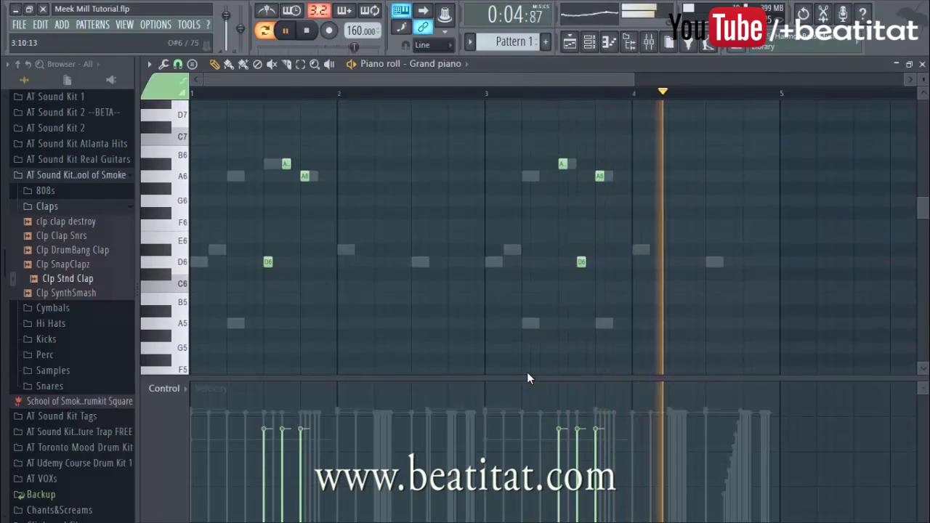
pyautogui.press('F7')
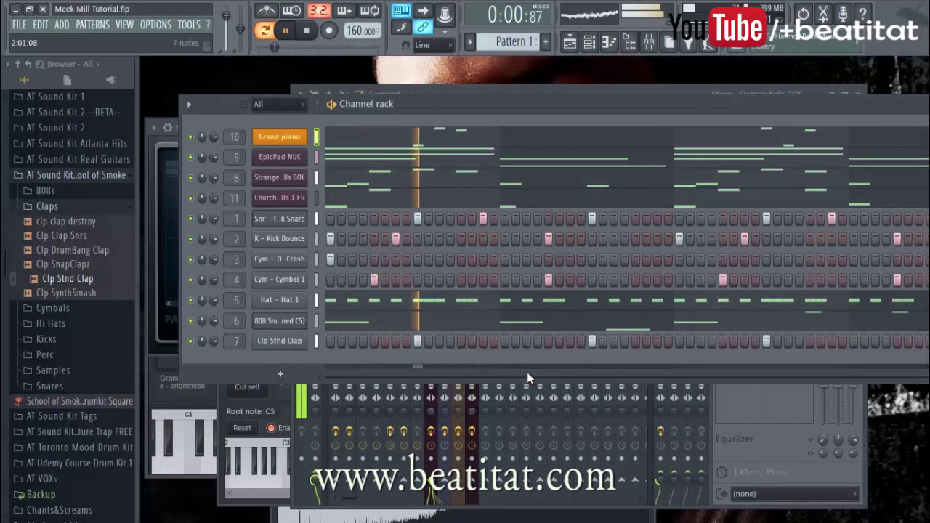
pyautogui.press('F7')
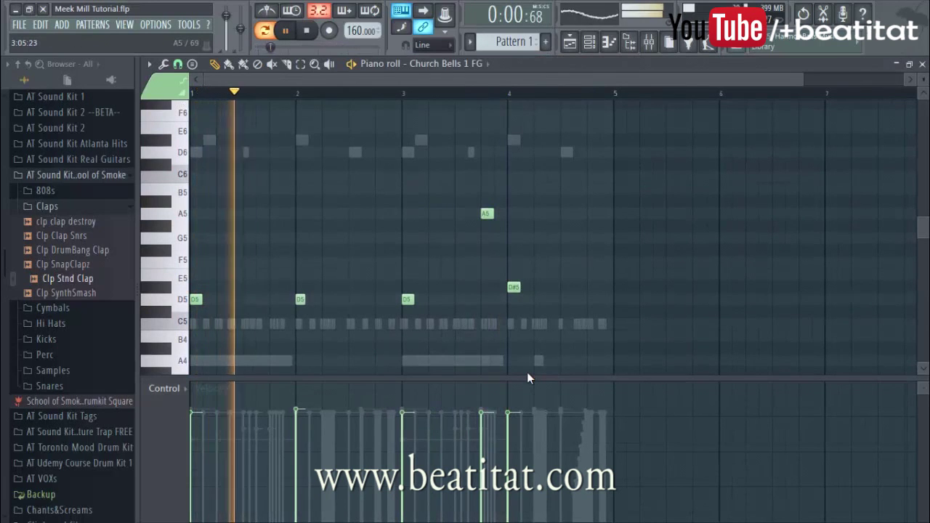
# Step: Delete the D5 note in bar 2 and the D#5 note in bar 4 from the Church Bells 1 FG piano roll
pyautogui.rightClick(300, 299)
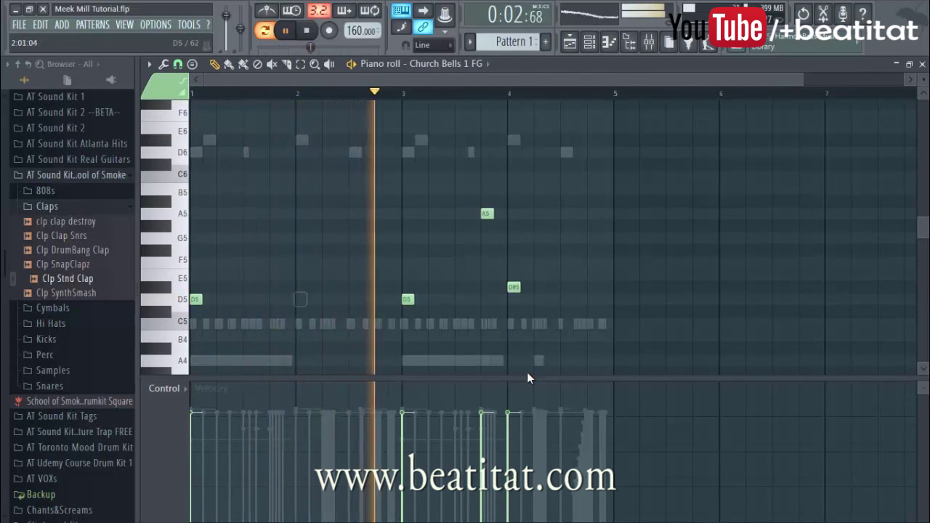
pyautogui.rightClick(514, 288)
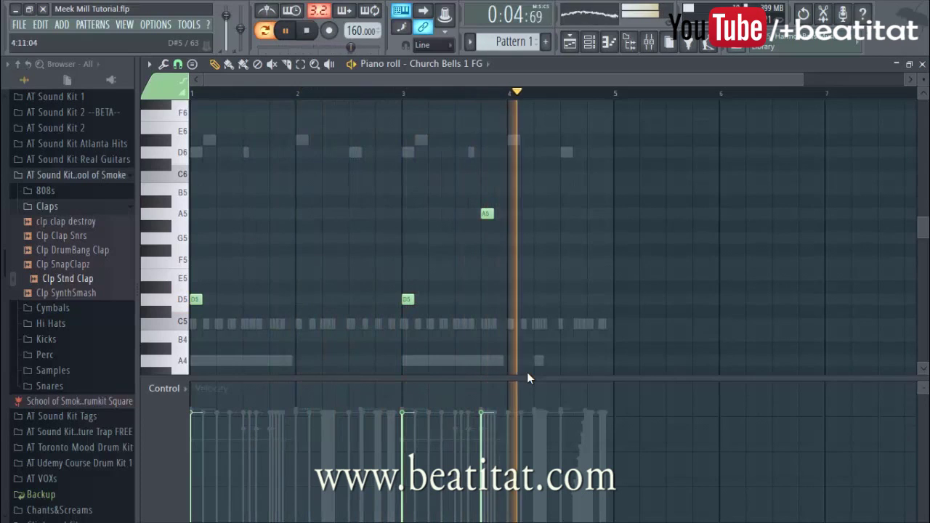
pyautogui.click(590, 287)
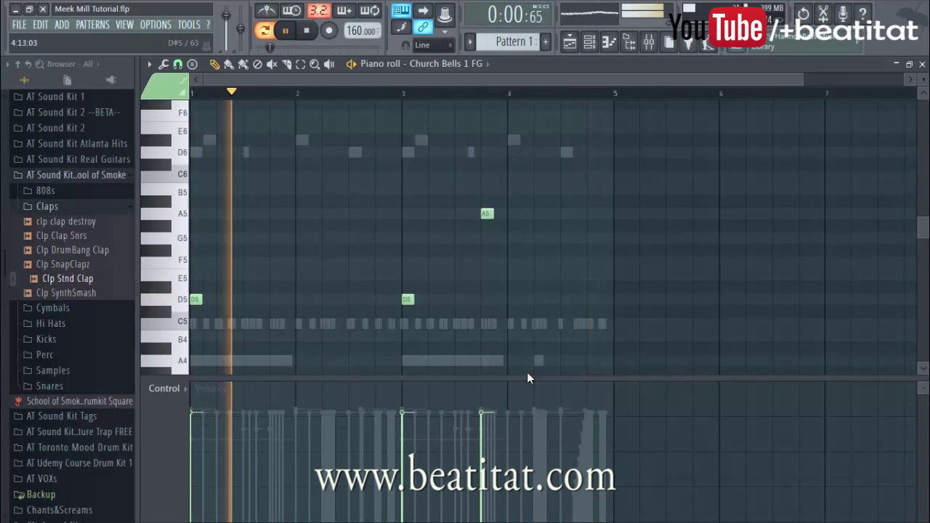
pyautogui.rightClick(590, 287)
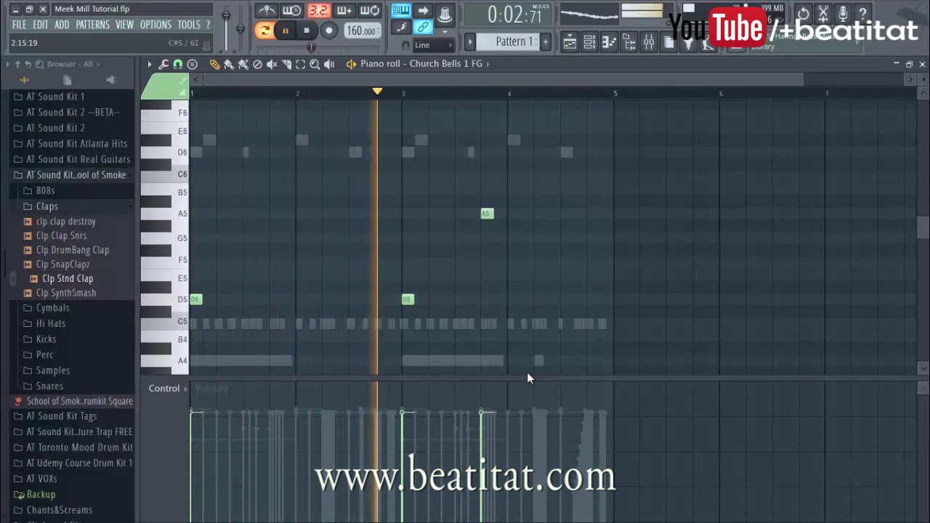
# Step: Lengthen all remaining Church Bells 1 FG notes to 0:06:18 each and clear the note selection
pyautogui.hotkey('ctrl', 'a')
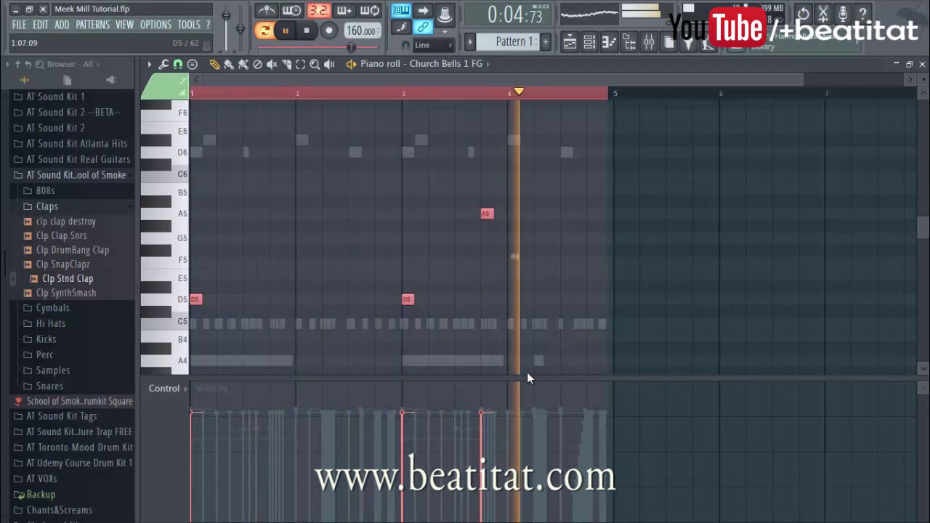
pyautogui.hotkey('shift', 'Right')
pyautogui.hotkey('shift', 'Right')
pyautogui.hotkey('shift', 'Right')
pyautogui.hotkey('shift', 'Right')
pyautogui.hotkey('shift', 'Right')
pyautogui.hotkey('ctrl', 'd')
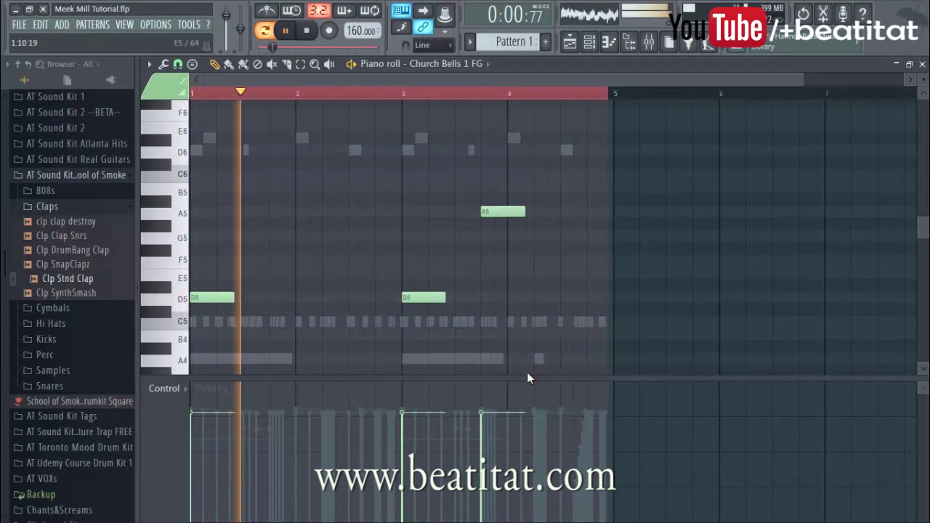
# Step: Try the Church Bells 1 FG notes one octave lower and listen to them in the mix
pyautogui.scroll(-2, 528, 377)
pyautogui.hotkey('ctrl', 'Down')
pyautogui.press('space')
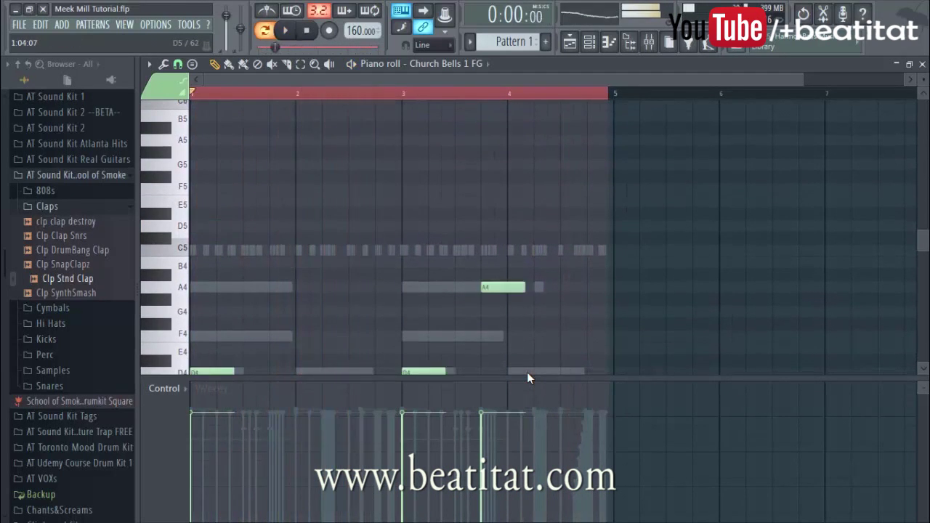
pyautogui.press('F7')
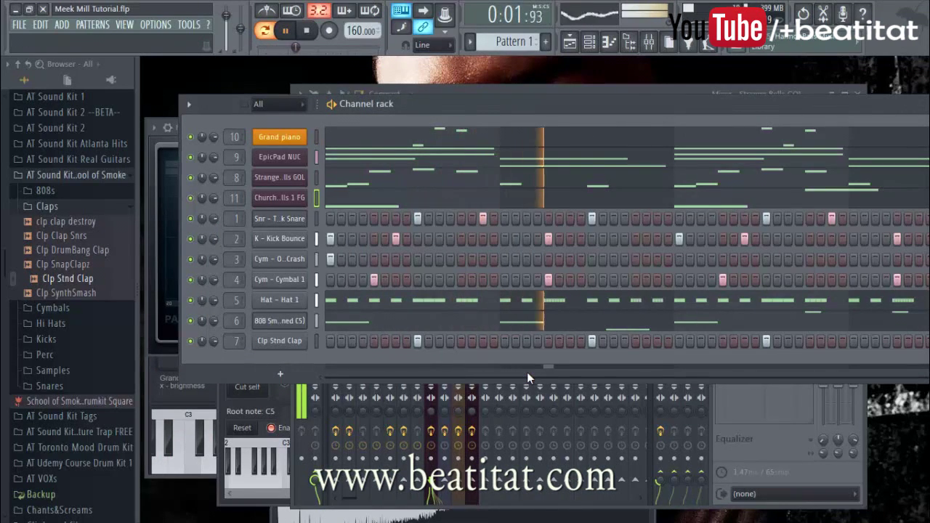
pyautogui.press('F9')
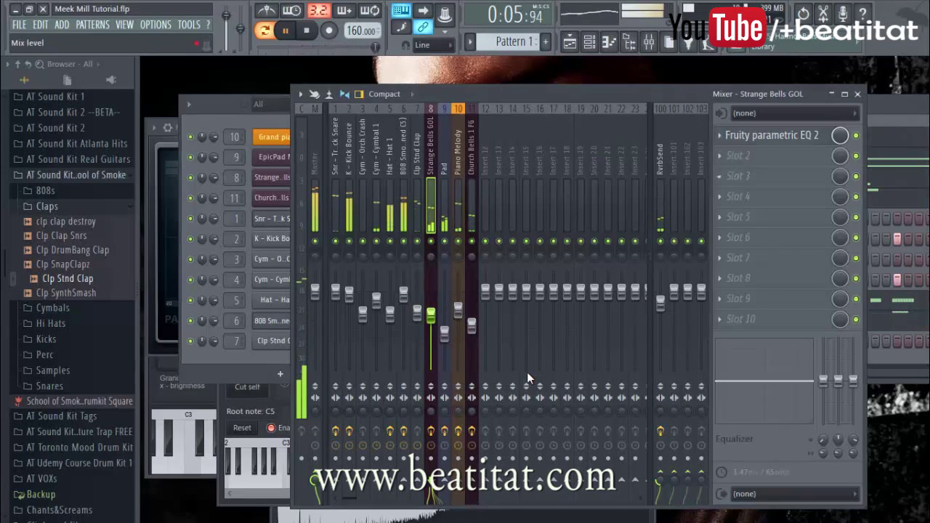
pyautogui.press('F6')
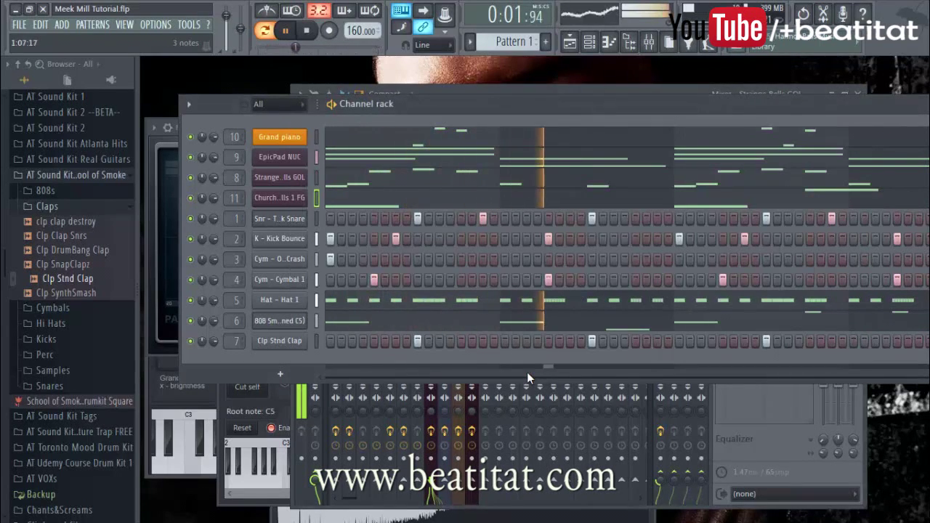
pyautogui.press('F7')
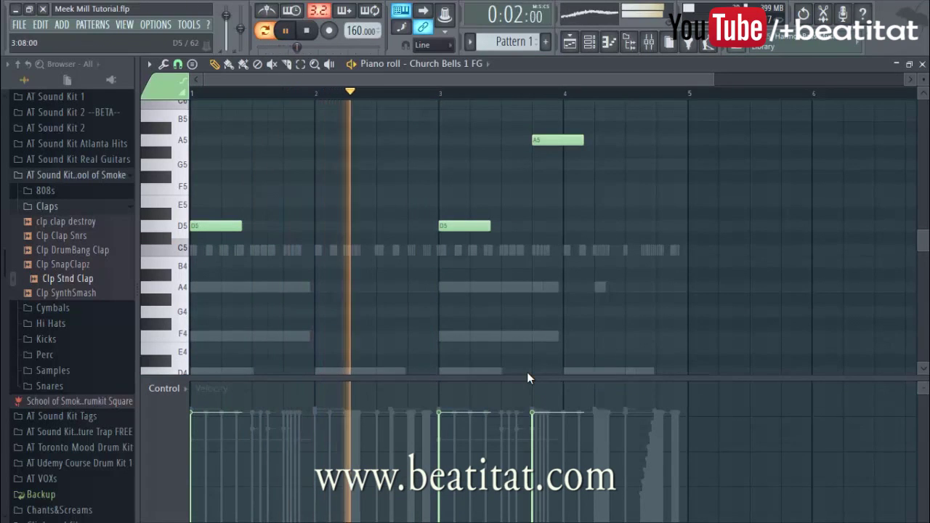
# Step: Remove the A5 note late in bar 3 of Church Bells 1 FG and place an A5 on beat 3 of bar 4
pyautogui.rightClick(547, 140)
pyautogui.click(629, 140)
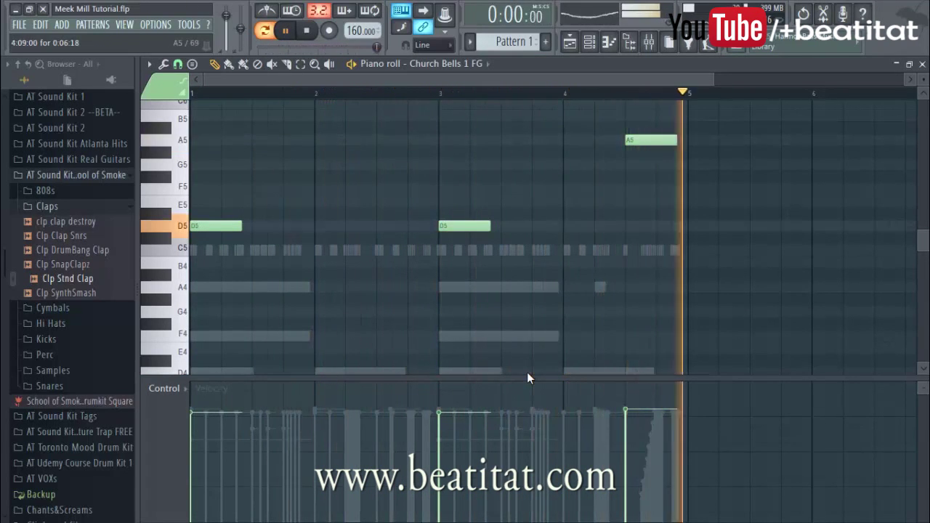
pyautogui.press('F7')
# Step: Delete the D6 note at the start of bar 2 and the D#6 at the start of bar 4 in Strange Bells GOL
pyautogui.press('F7')
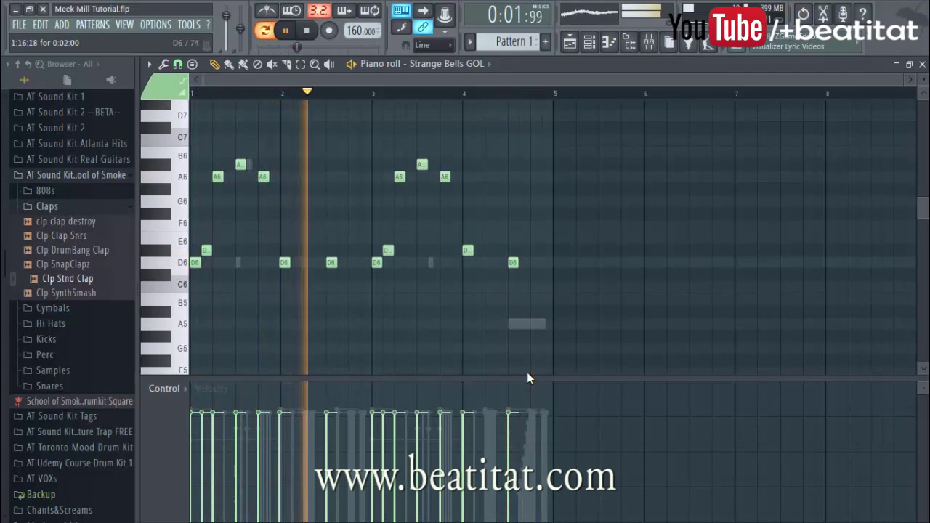
pyautogui.rightClick(286, 262)
pyautogui.rightClick(467, 250)
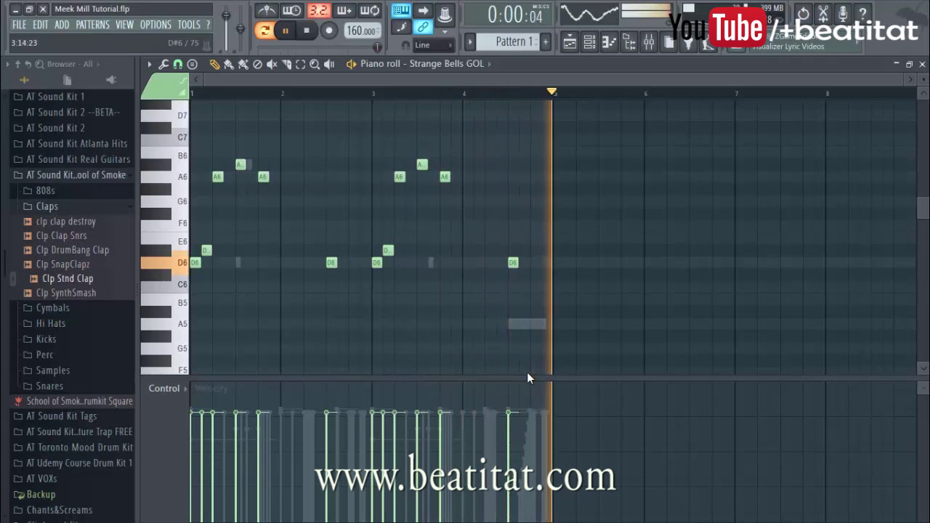
pyautogui.scroll(-3, 528, 239)
pyautogui.scroll(5, 528, 378)
pyautogui.scroll(-8, 528, 378)
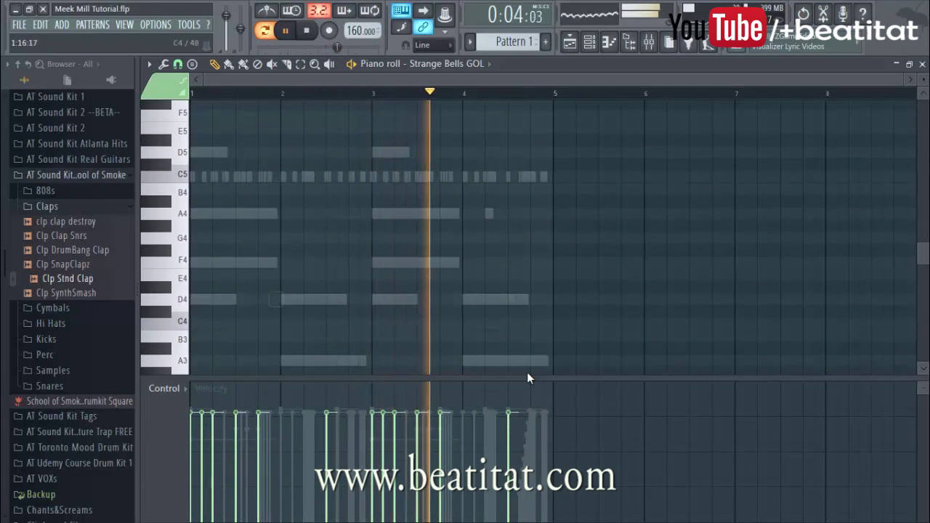
pyautogui.scroll(4, 528, 378)
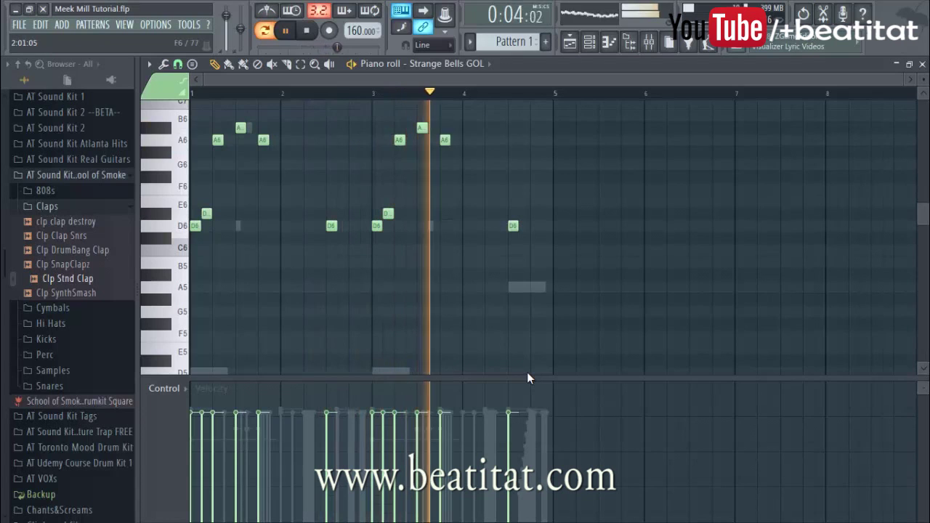
# Step: Add D#6 notes at the start of bars 2 and 4 in Strange Bells GOL and play back the melody
pyautogui.click(286, 189)
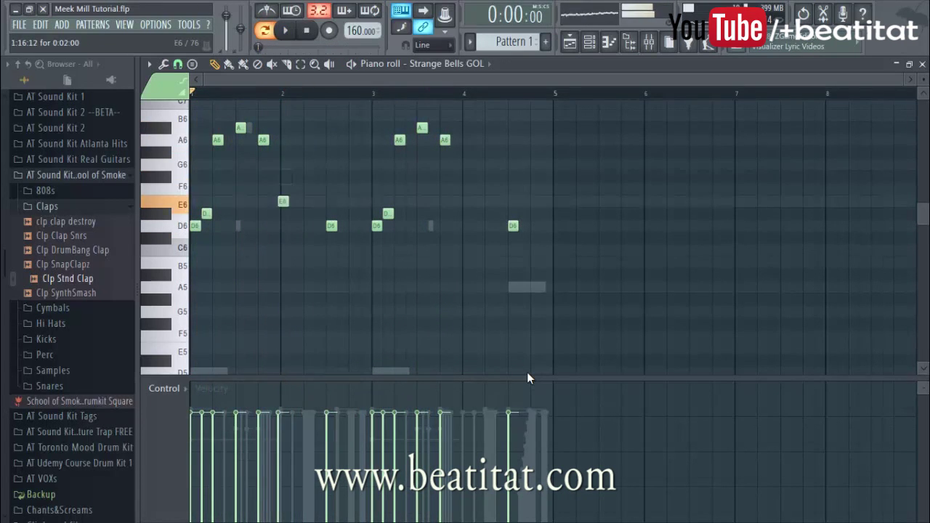
pyautogui.press('space')
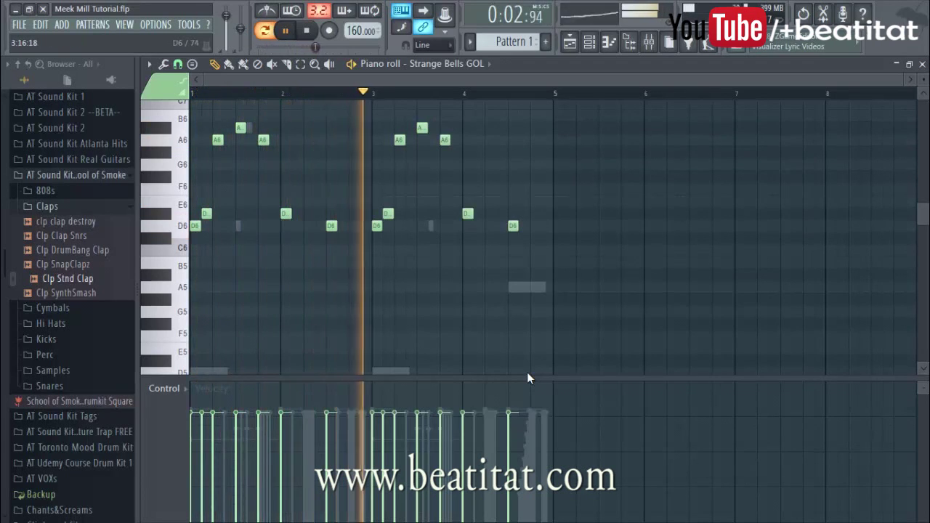
pyautogui.press('Escape')
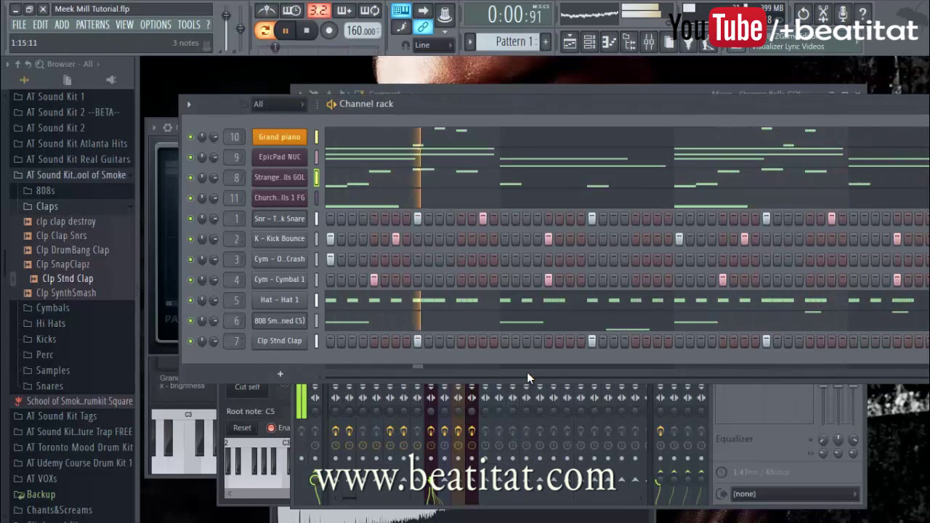
pyautogui.press('F7')
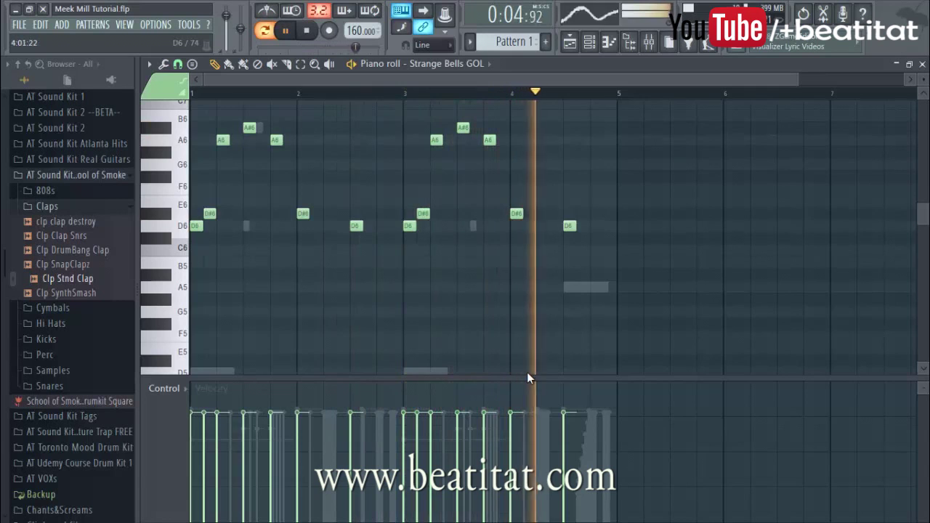
pyautogui.press('F7')
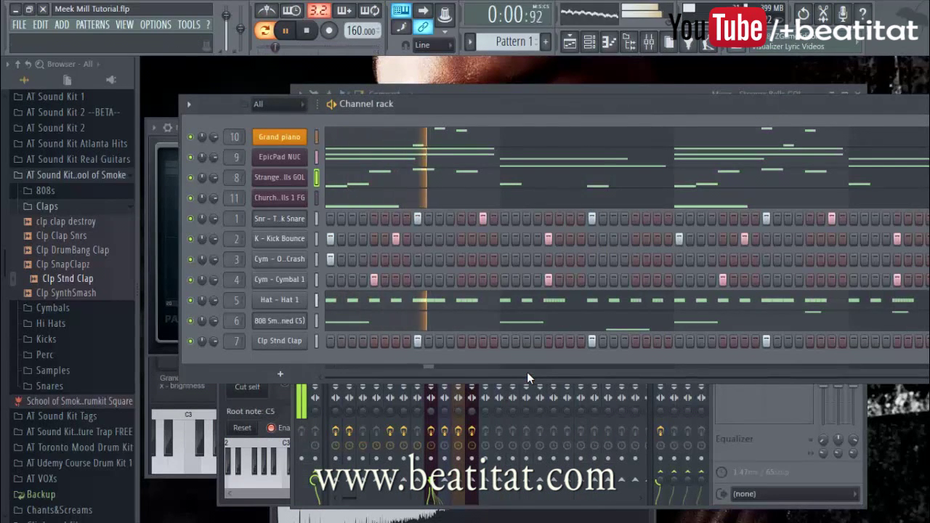
# Step: Lower the Church Bells 1 FG mixer fader slightly and stop playback
pyautogui.press('F9')
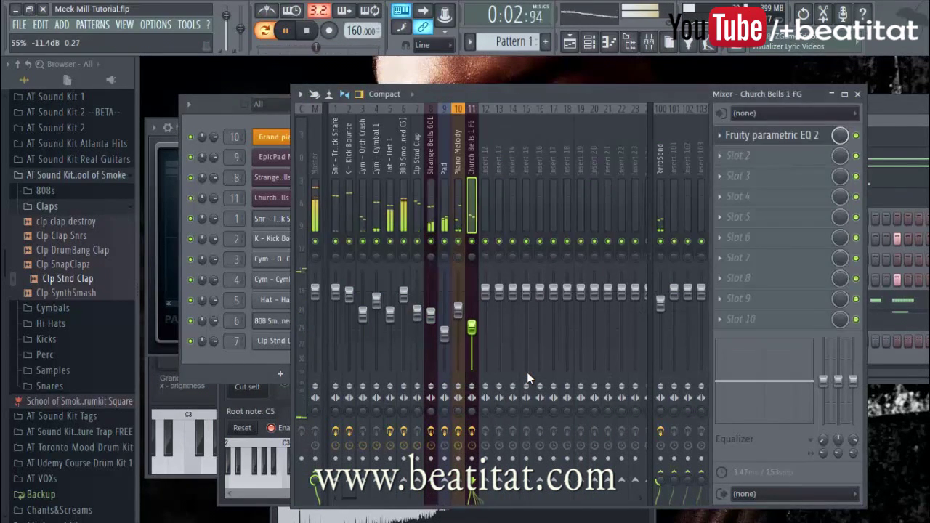
pyautogui.press('space')
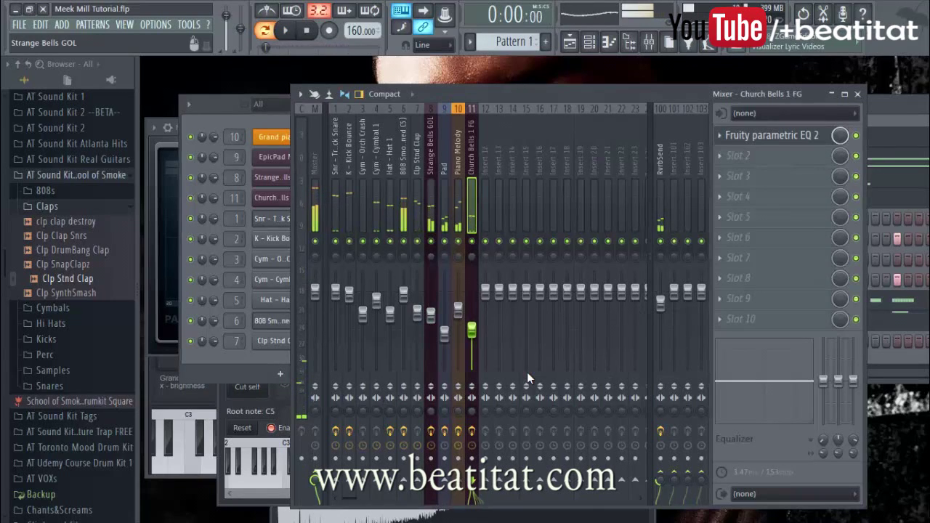
pyautogui.press('Left')
pyautogui.press('Left')
pyautogui.press('Left')
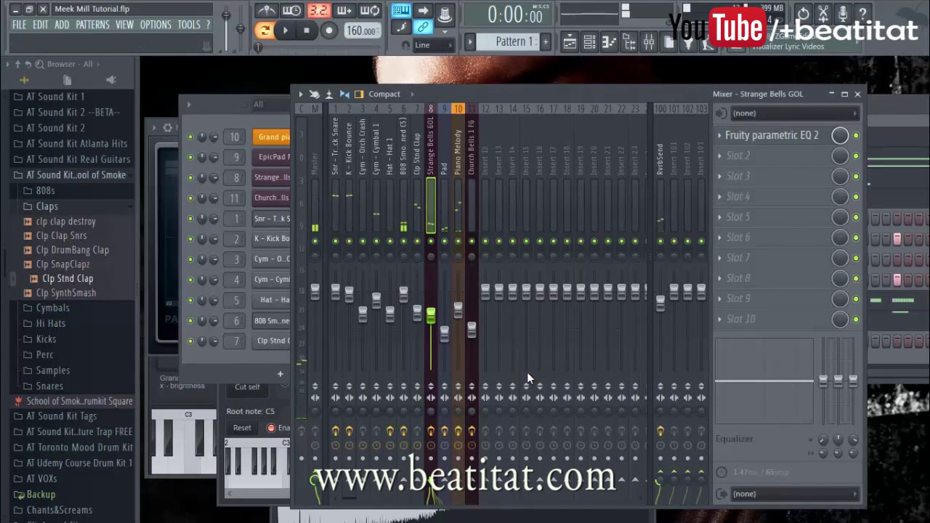
# Step: Review the mixer tracks one by one, from Church Bells 1 FG back to Snr - Trap Smack Snare
pyautogui.press('F6')
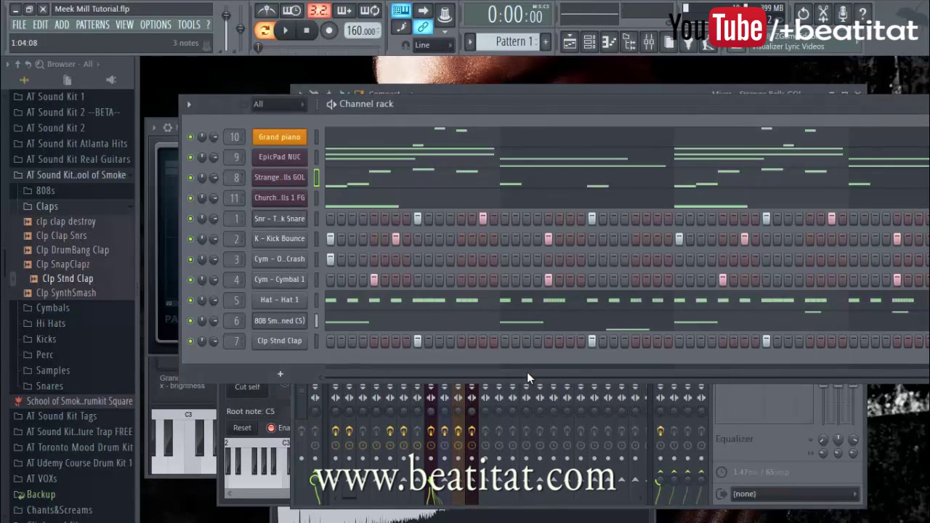
pyautogui.press('F7')
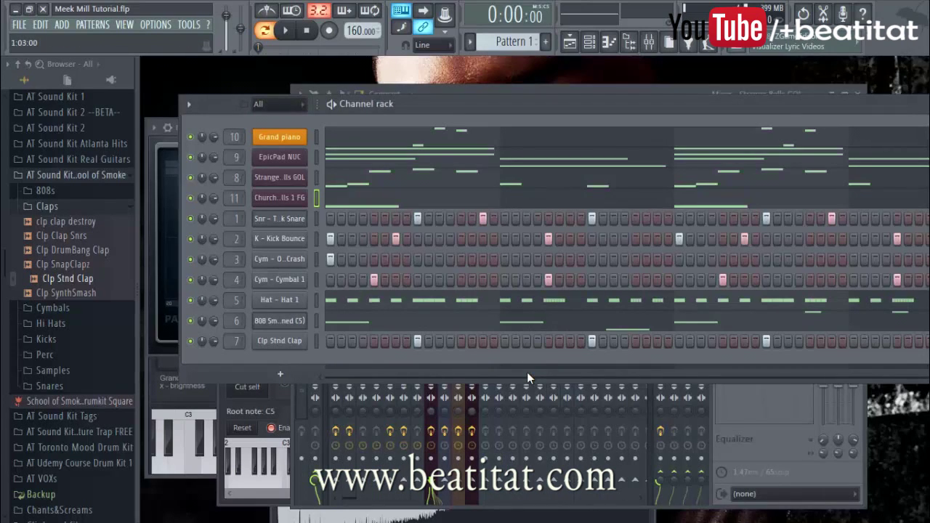
pyautogui.press('F9')
pyautogui.press('Down')
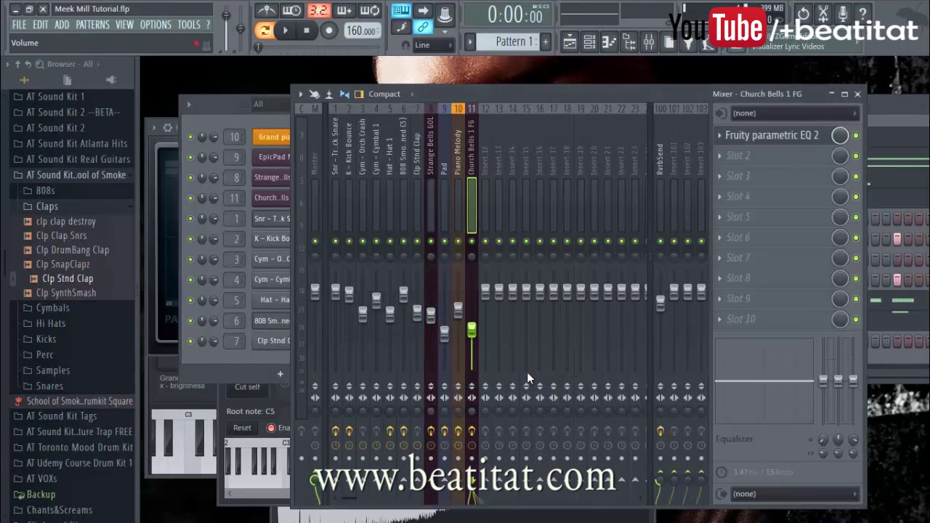
pyautogui.press('Left')
pyautogui.press('Left')
pyautogui.press('Left')
pyautogui.press('Left')
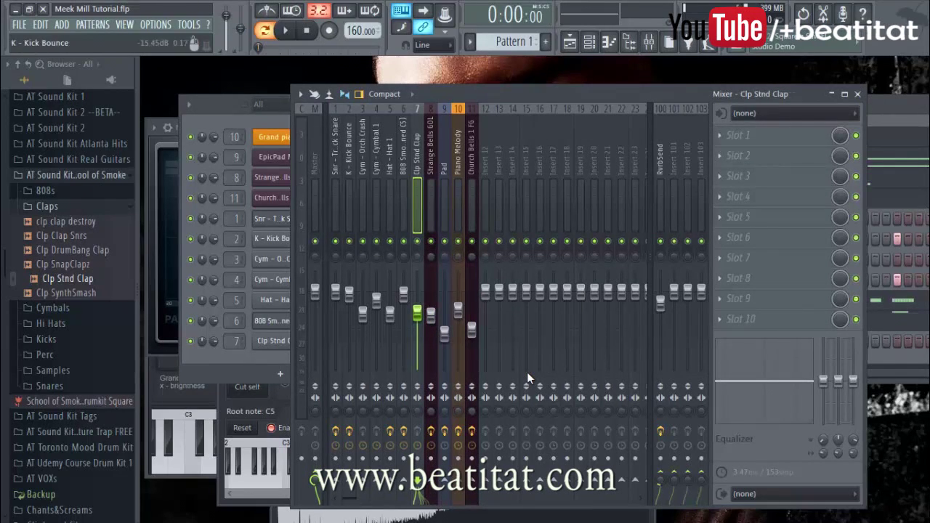
pyautogui.press('Left')
pyautogui.press('Left')
pyautogui.press('Left')
pyautogui.press('Left')
pyautogui.press('Left')
pyautogui.press('Left')
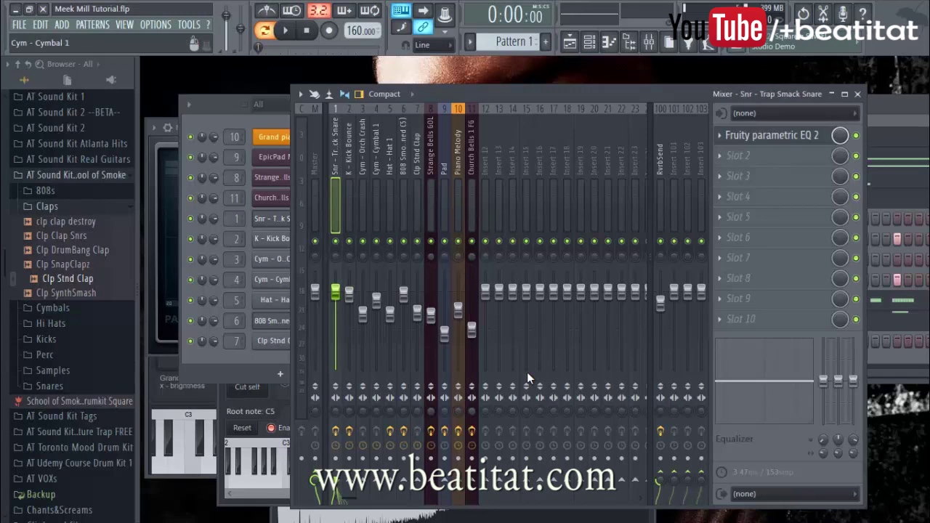
# Step: Raise the Cym - Orch Crash mixer fader slightly and start playback to check it
pyautogui.press('Right')
pyautogui.press('Right')
pyautogui.press('Right')
pyautogui.press('Left')
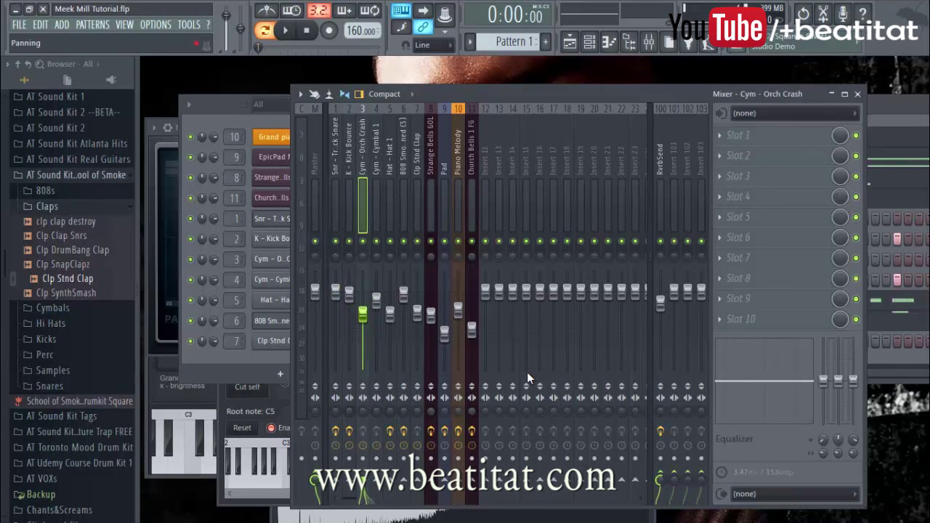
pyautogui.press('space')
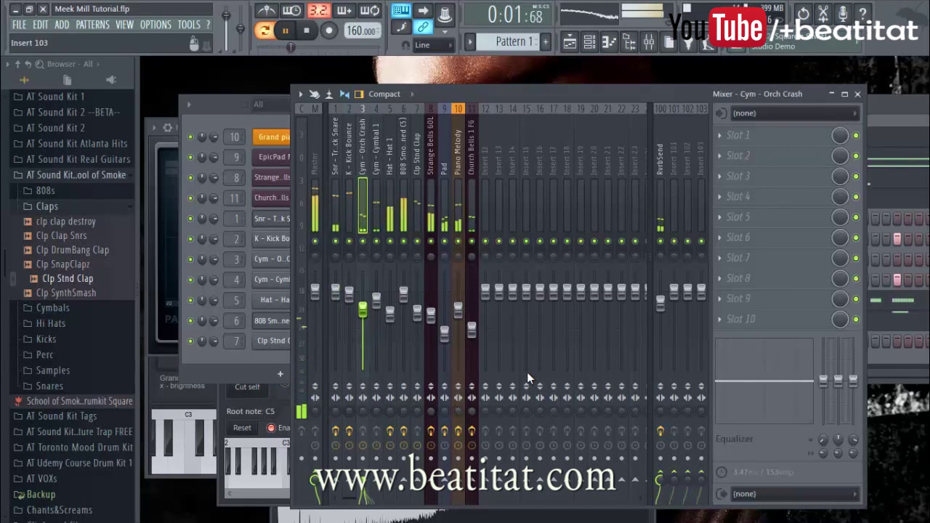
# Step: Add Fruity parametric EQ 2 to Cym - Orch Crash, making band 1 a high-pass filter moved up in frequency and shifting band 6 higher
pyautogui.click(720, 136)
pyautogui.click(769, 82)
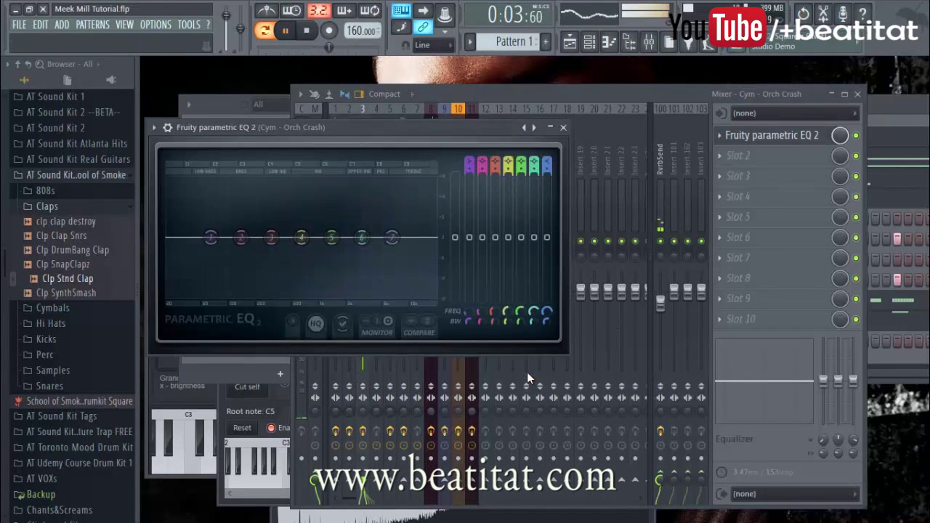
pyautogui.scroll(-2, 470, 162)
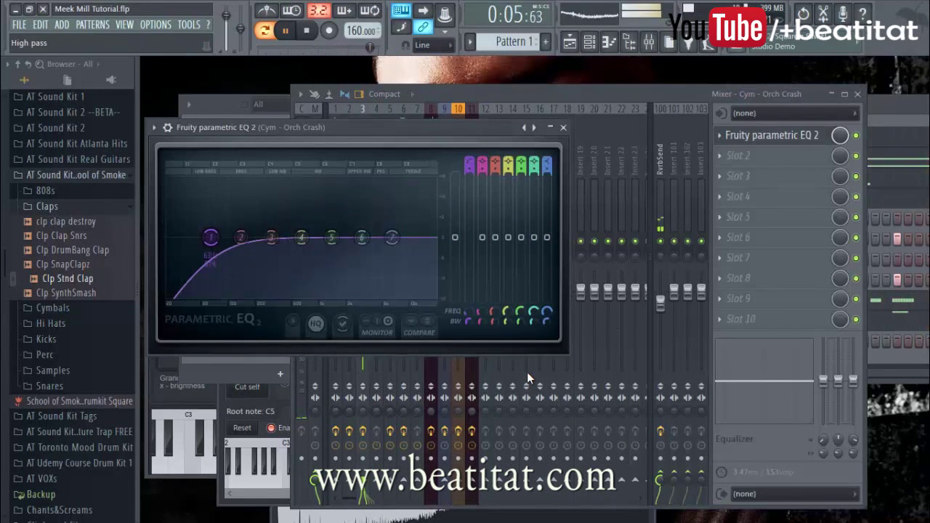
pyautogui.moveTo(211, 237); pyautogui.dragTo(289, 237)
pyautogui.moveTo(361, 237); pyautogui.dragTo(432, 244)
pyautogui.click(563, 127)
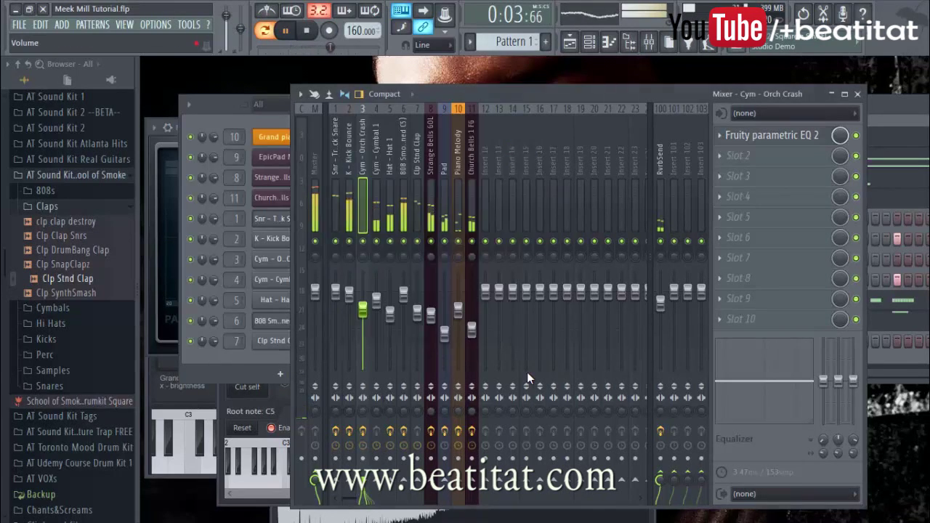
# Step: Lower the Strange Bells GOL fader slightly and raise the Pad fader to 51% (-12.4 dB)
pyautogui.moveTo(431, 316); pyautogui.dragTo(444, 330)
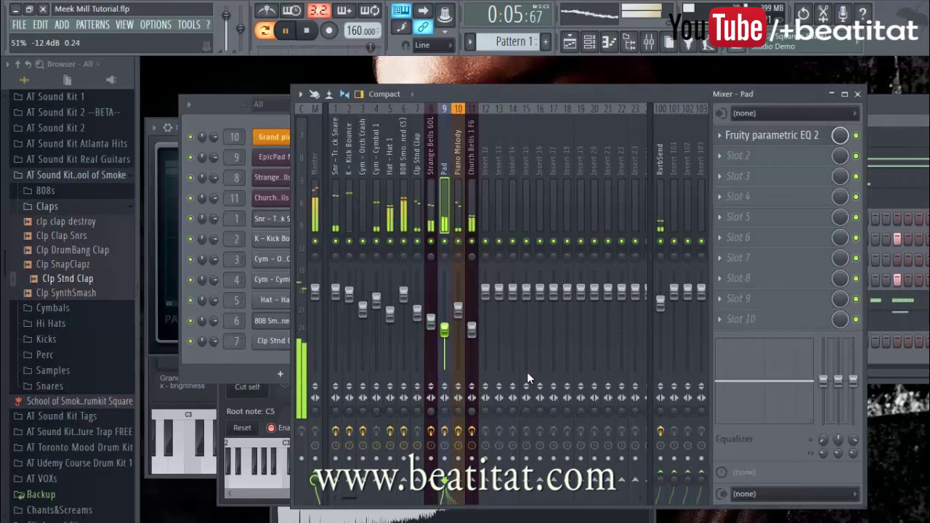
# Step: Add Fruity Stereo Enhancer to the second effect slot of the Pad track and widen its stereo separation
pyautogui.click(770, 155)
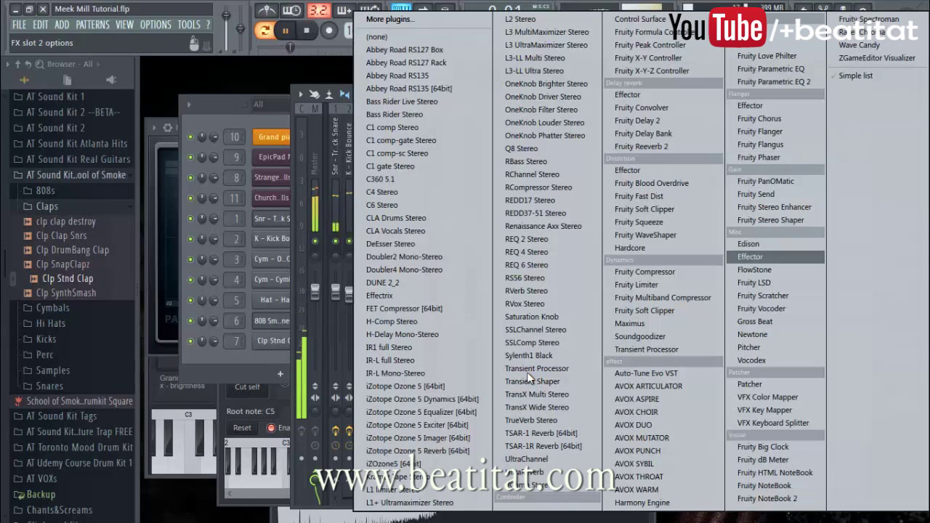
pyautogui.click(776, 207)
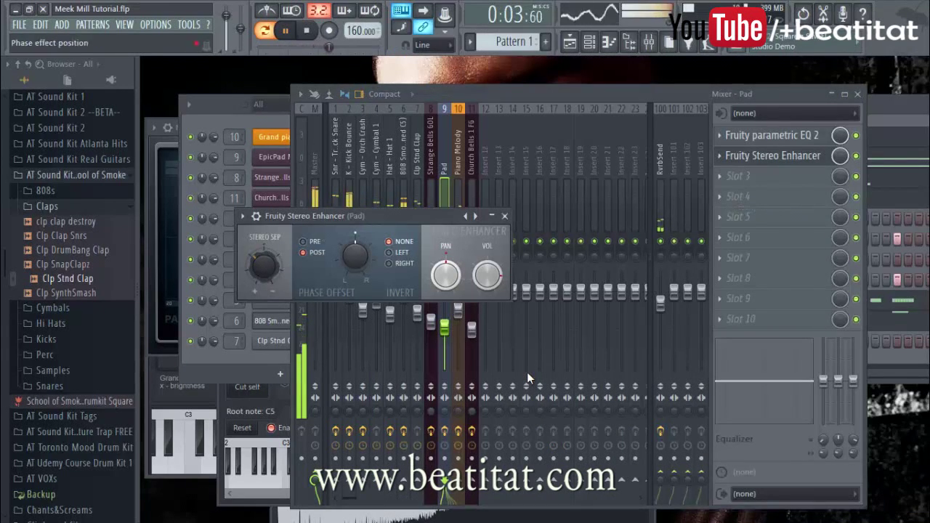
pyautogui.click(504, 215)
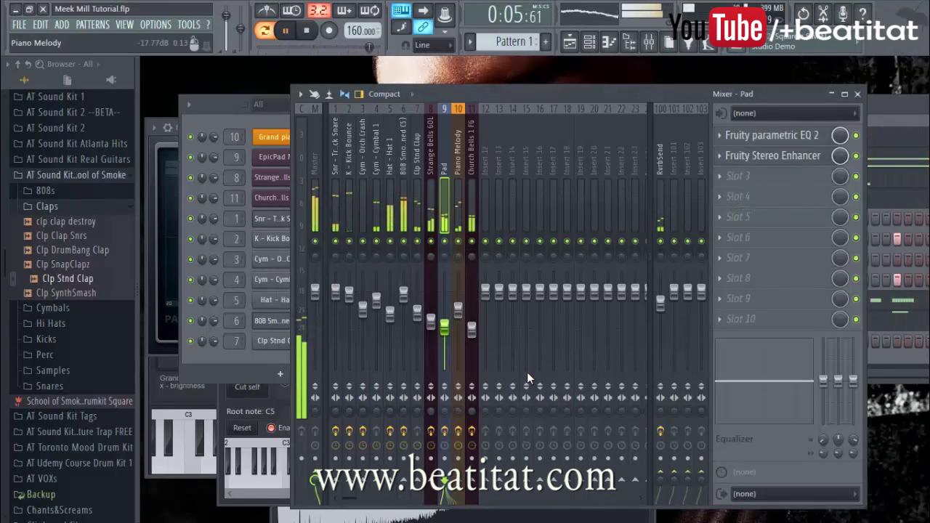
pyautogui.click(458, 197)
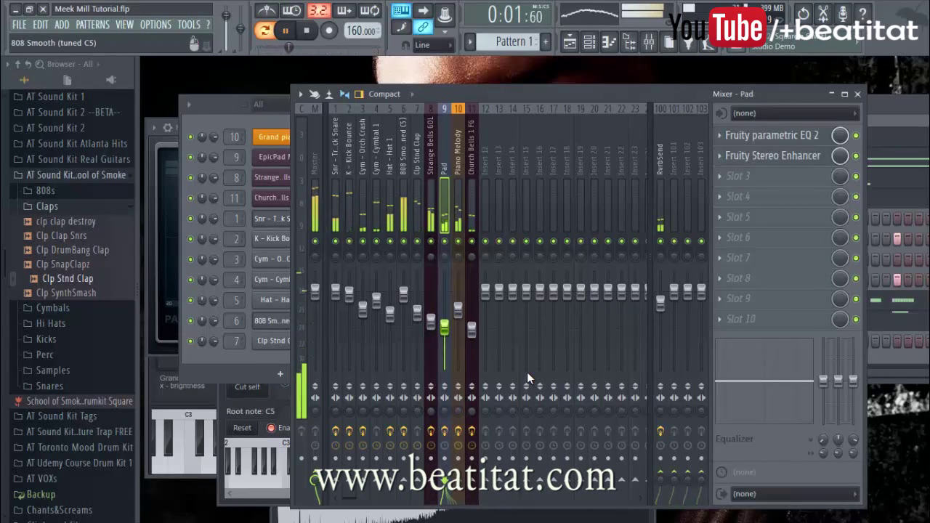
# Step: Solo the Clp Stnd Clap and Snr - Trap Smack Snare tracks together and raise the clap's fader
pyautogui.click(417, 207)
pyautogui.moveTo(417, 313); pyautogui.dragTo(417, 311)
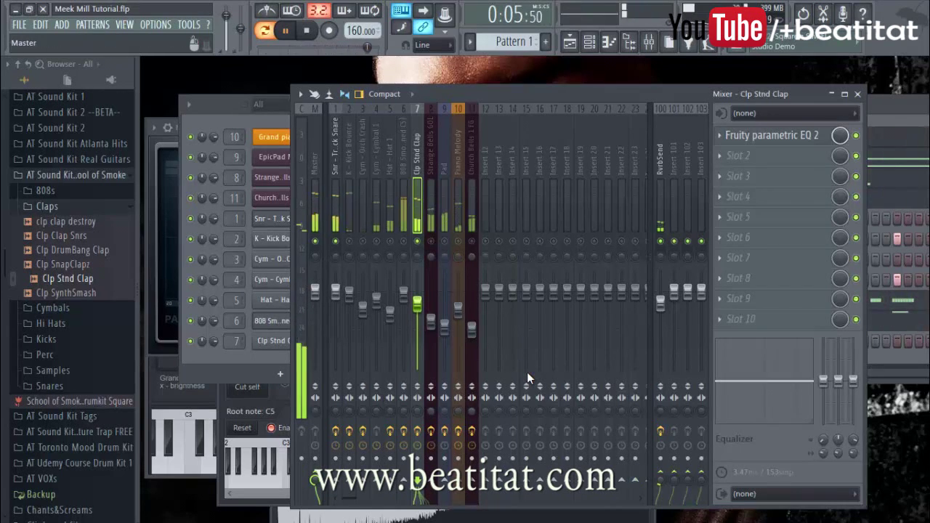
pyautogui.click(335, 205)
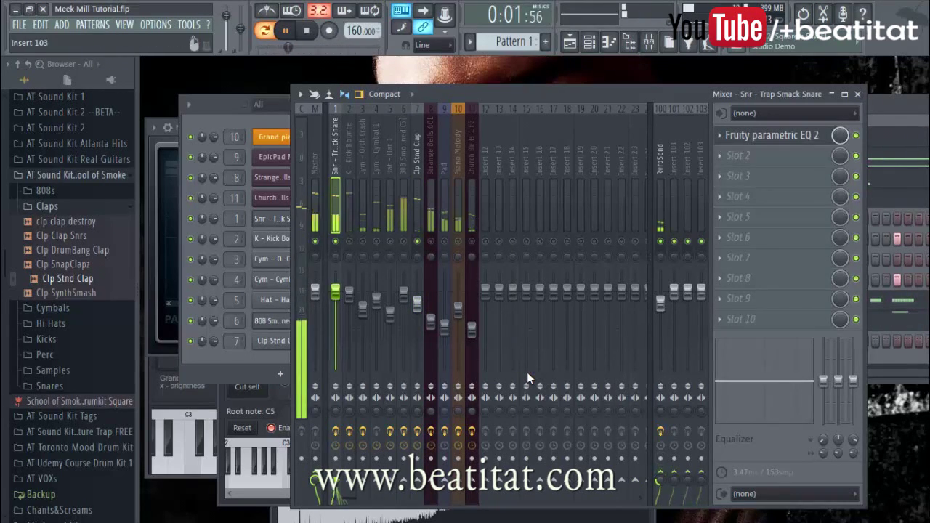
pyautogui.click(720, 177)
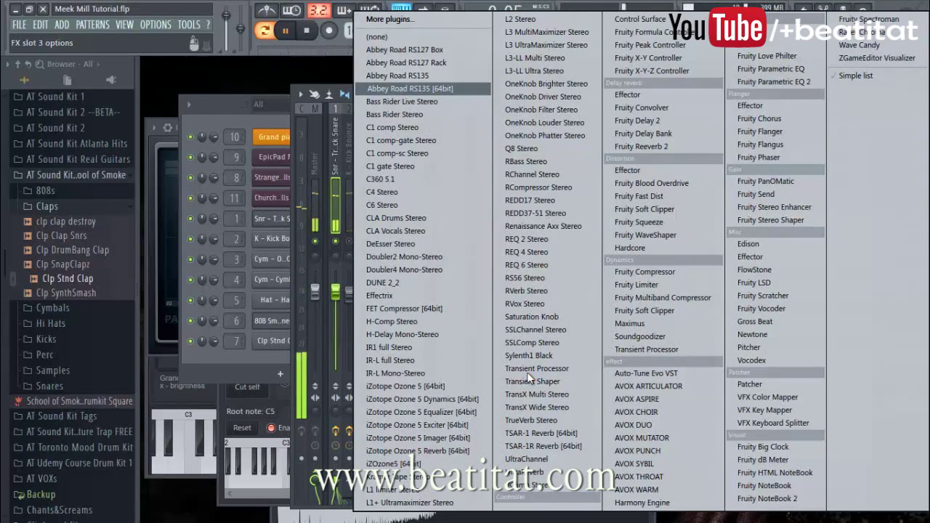
pyautogui.press('Escape')
# Step: Unmute K - Kick Bounce and 808 Smooth (tuned C5) and lower the 808's mixer fader slightly
pyautogui.press('Right')
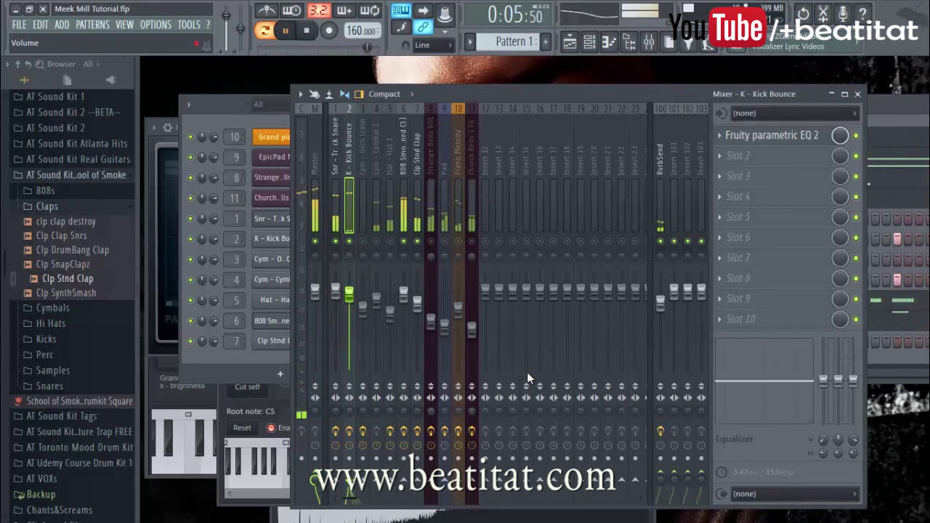
pyautogui.press('Right')
pyautogui.press('Right')
pyautogui.press('Right')
pyautogui.press('Right')
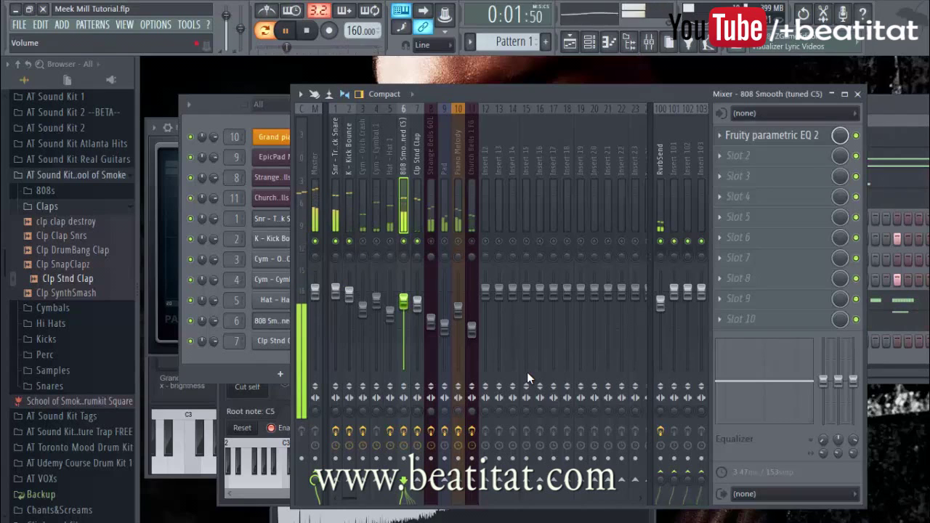
# Step: Lower the Snr - Trap Smack Snare fader to the clap's level and raise the K - Kick Bounce fader slightly
pyautogui.press('Left')
pyautogui.press('Left')
pyautogui.press('Left')
pyautogui.press('Left')
pyautogui.press('Left')
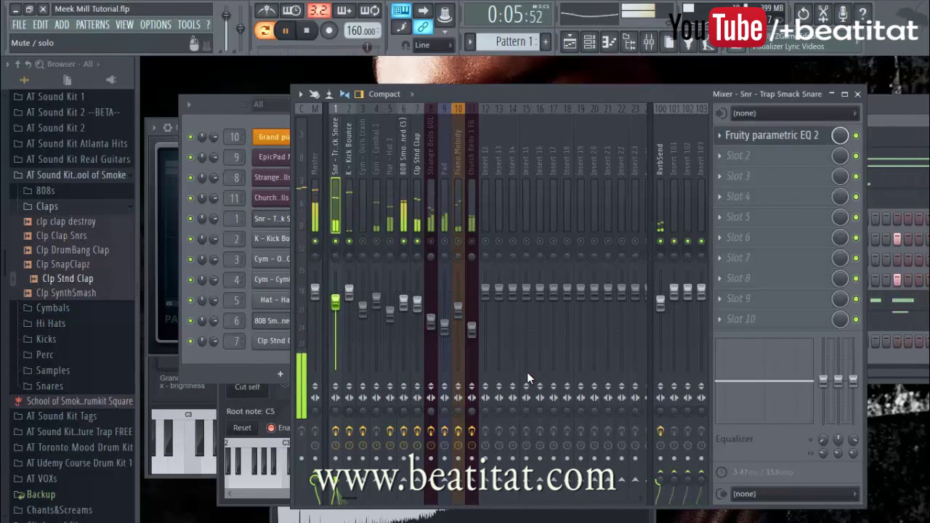
# Step: Unmute the remaining tracks, lower Cym - Orch Crash slightly, set Cym - Cymbal 1 to 76% (-5.6 dB) and raise Hat - Hat 1
pyautogui.press('Right')
pyautogui.press('Right')
pyautogui.press('Right')
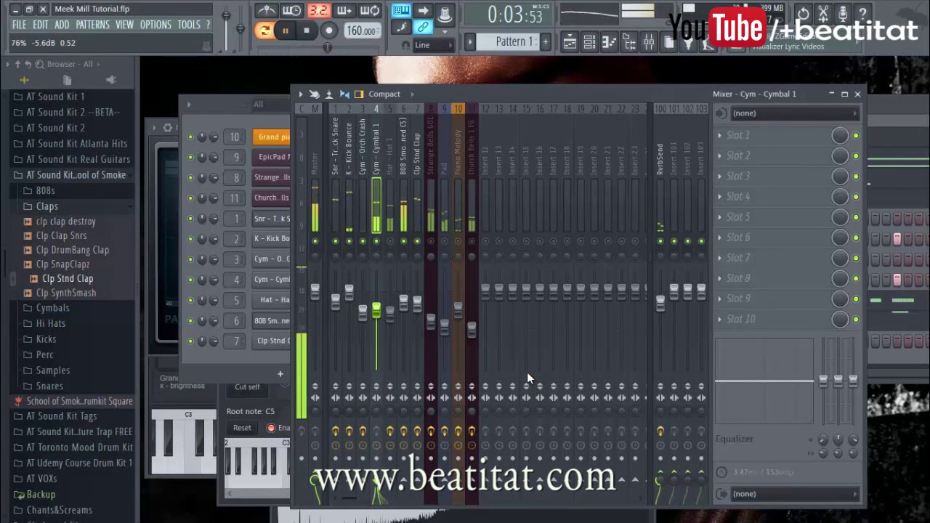
pyautogui.press('Right')
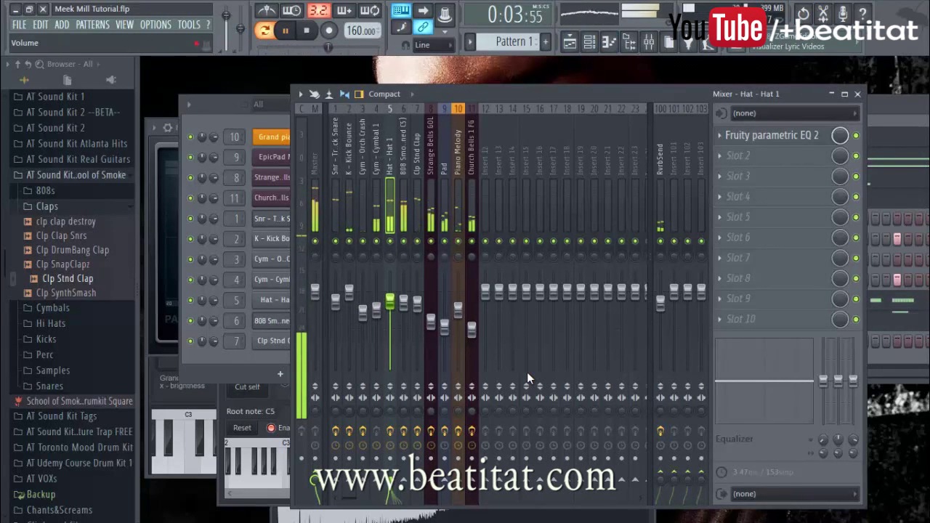
# Step: Lower the Strange Bells GOL fader slightly, set the Pad fader to 53% (-11.8 dB) and stop playback
pyautogui.press('Right')
pyautogui.press('Right')
pyautogui.press('Right')
pyautogui.press('Right')
pyautogui.press('Right')
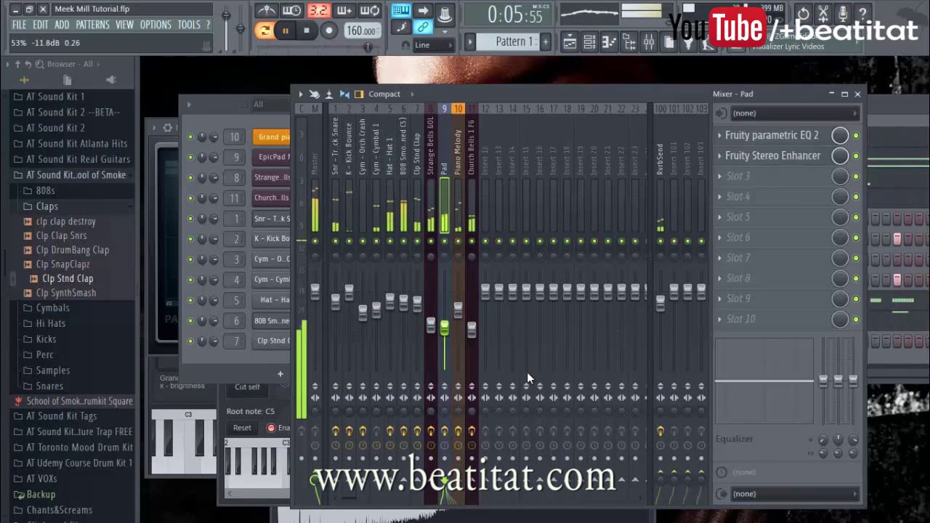
pyautogui.press('Right')
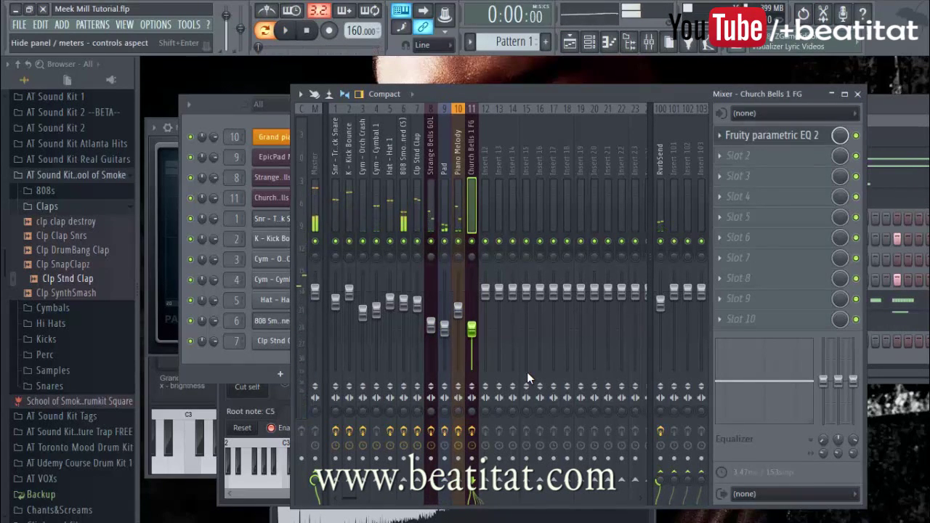
# Step: Select the Master mixer track and collapse the Claps sample folder in the browser
pyautogui.scroll(-1, 528, 378)
pyautogui.scroll(1, 528, 377)
pyautogui.press('Home')
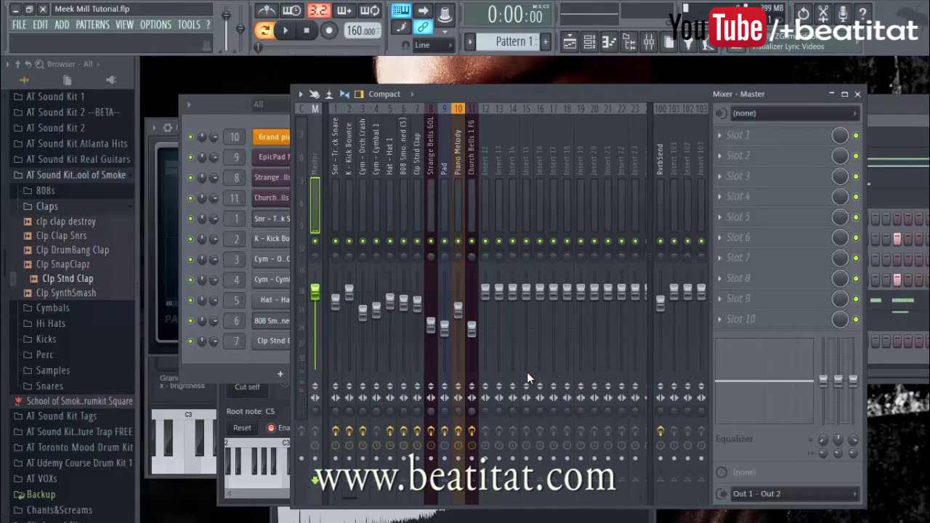
pyautogui.press('Left')
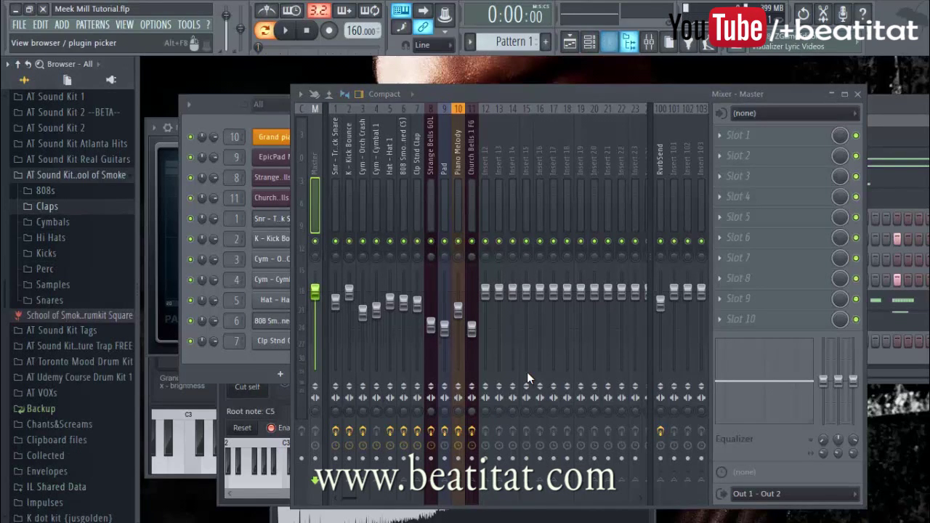
pyautogui.hotkey('alt', 'F8')
pyautogui.hotkey('alt', 'F8')
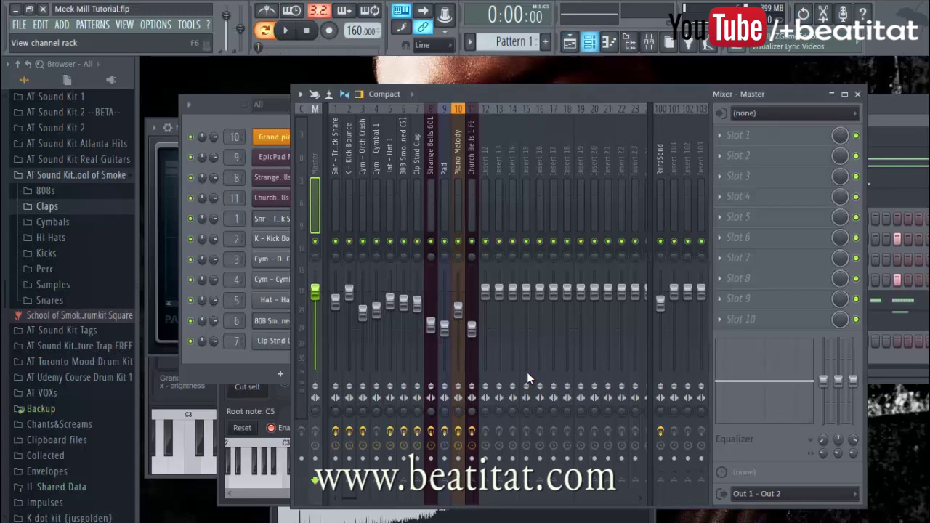
# Step: Place Pattern 1 at bar 1 of Track 1 in the playlist and split it by channel
pyautogui.press('F5')
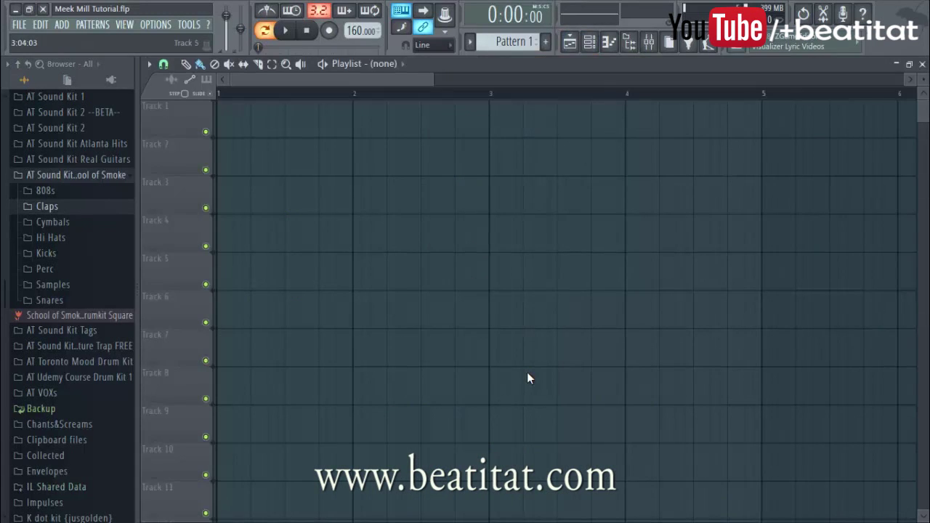
pyautogui.moveTo(516, 273); pyautogui.dragTo(223, 120)
pyautogui.scroll(-3, 302, 156)
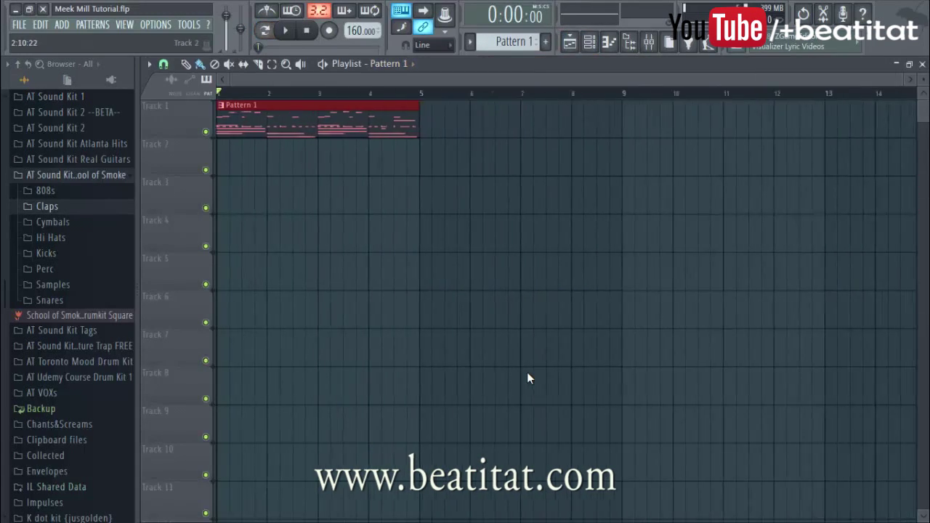
pyautogui.click(470, 42)
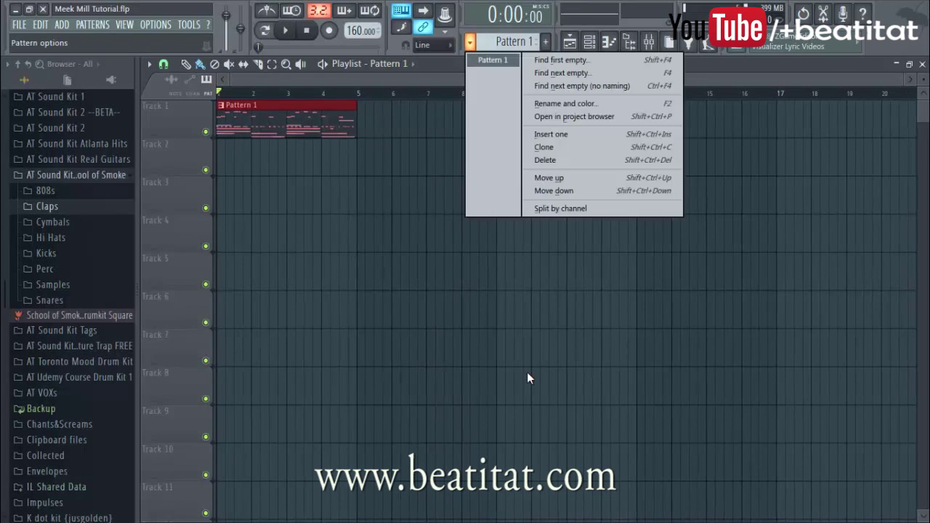
pyautogui.click(561, 209)
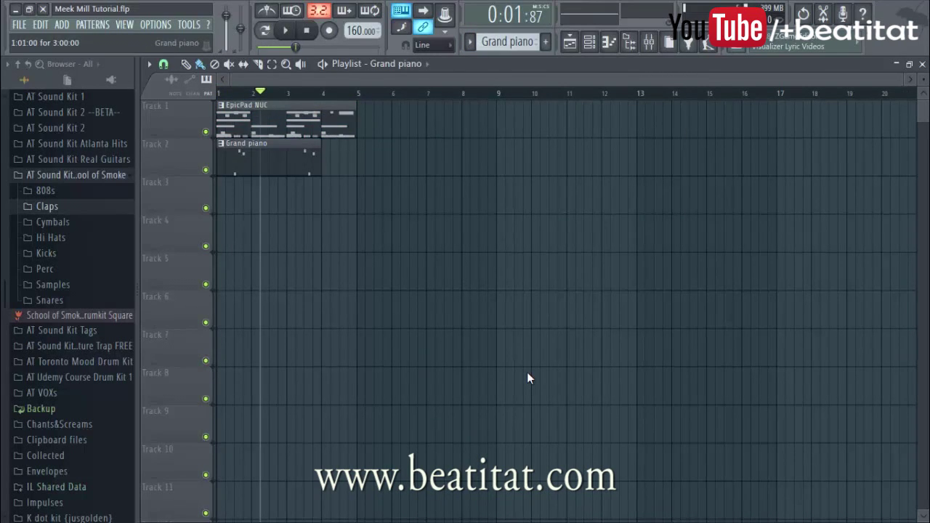
# Step: Extend the Grand piano clip to four bars and move EpicPad NUC, Strange Bells GOL, Church Bells 1 FG and the snare to Tracks 3–6
pyautogui.moveTo(320, 158); pyautogui.dragTo(347, 159)
pyautogui.moveTo(287, 120); pyautogui.dragTo(287, 196)
pyautogui.moveTo(287, 120)
pyautogui.mouseDown()
pyautogui.moveTo(287, 271)
pyautogui.moveTo(287, 234)
pyautogui.mouseUp()
pyautogui.moveTo(287, 120); pyautogui.dragTo(287, 272)
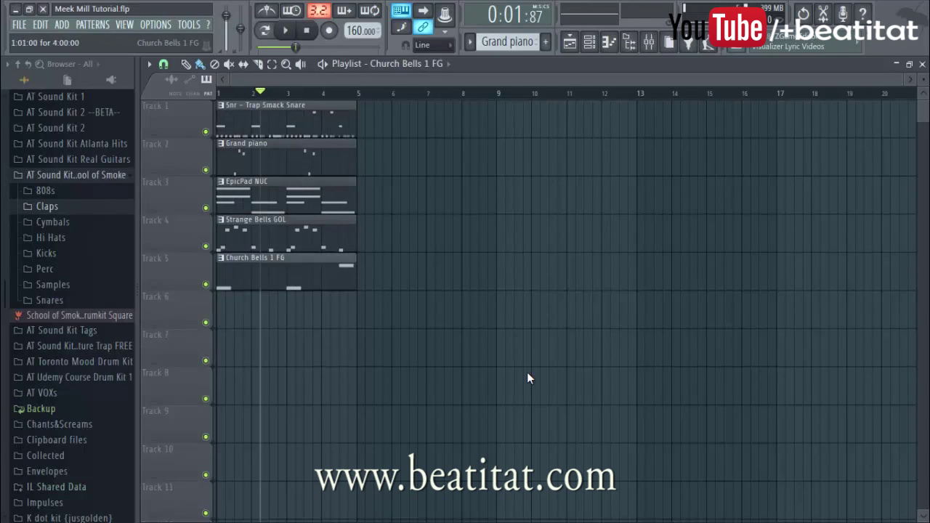
pyautogui.moveTo(287, 119); pyautogui.dragTo(287, 310)
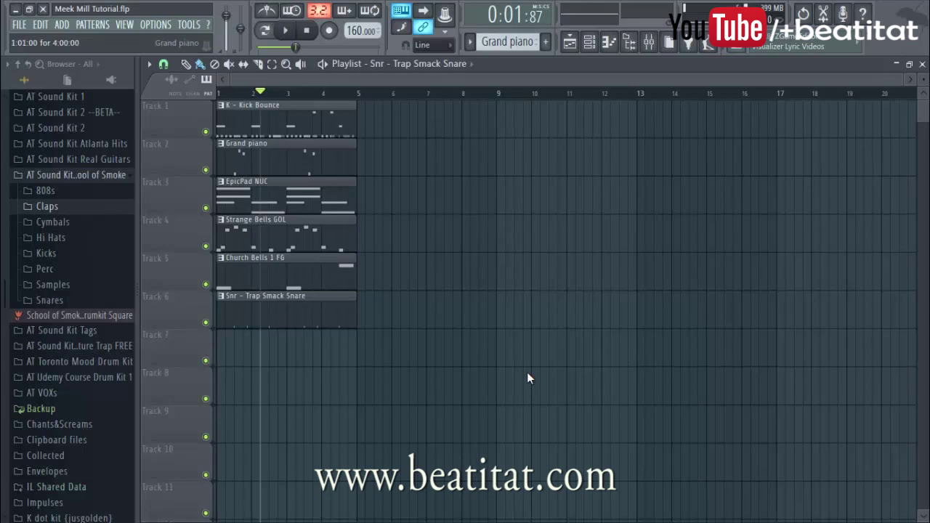
# Step: Move the kick, Cymbal 1, 808, hat and clap clips to Tracks 7–11 and set the Cym - Orch Crash clip to four bars
pyautogui.moveTo(287, 120); pyautogui.dragTo(287, 349)
pyautogui.moveTo(287, 120); pyautogui.dragTo(287, 386)
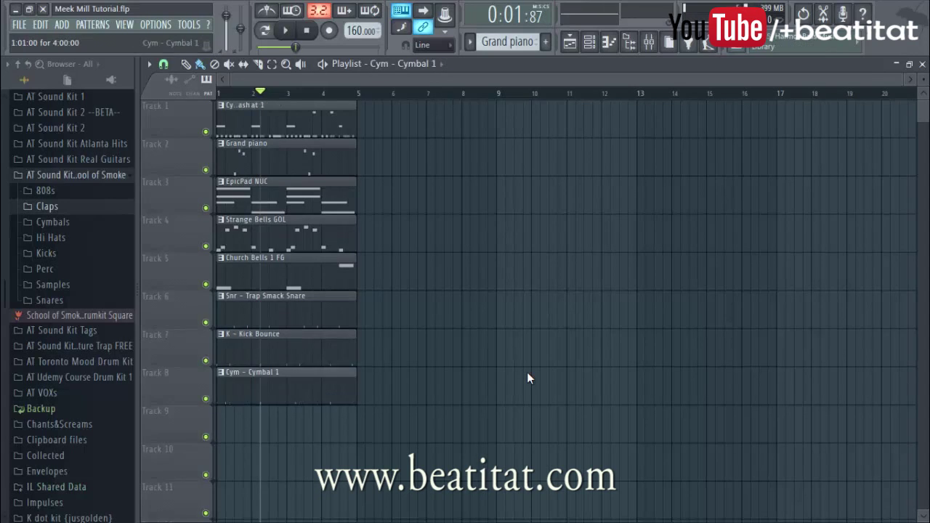
pyautogui.moveTo(287, 120); pyautogui.dragTo(287, 463)
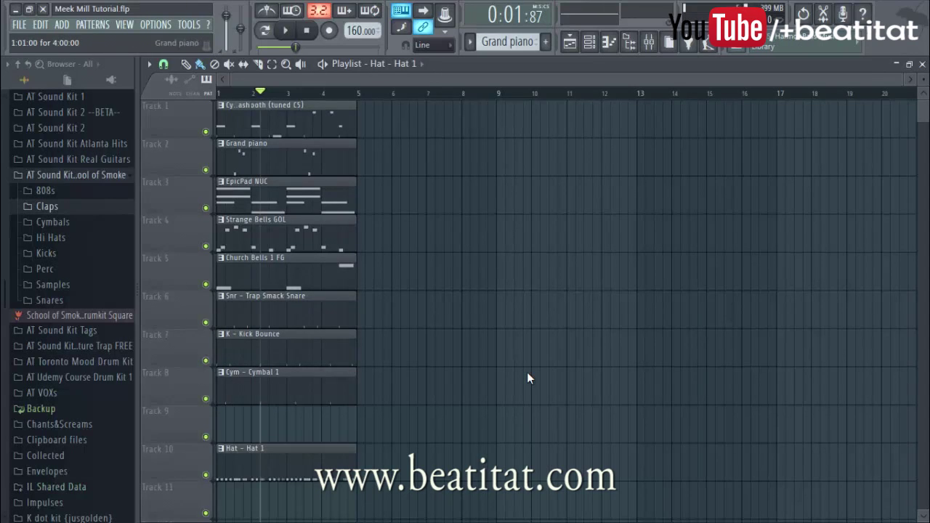
pyautogui.moveTo(287, 120); pyautogui.dragTo(286, 425)
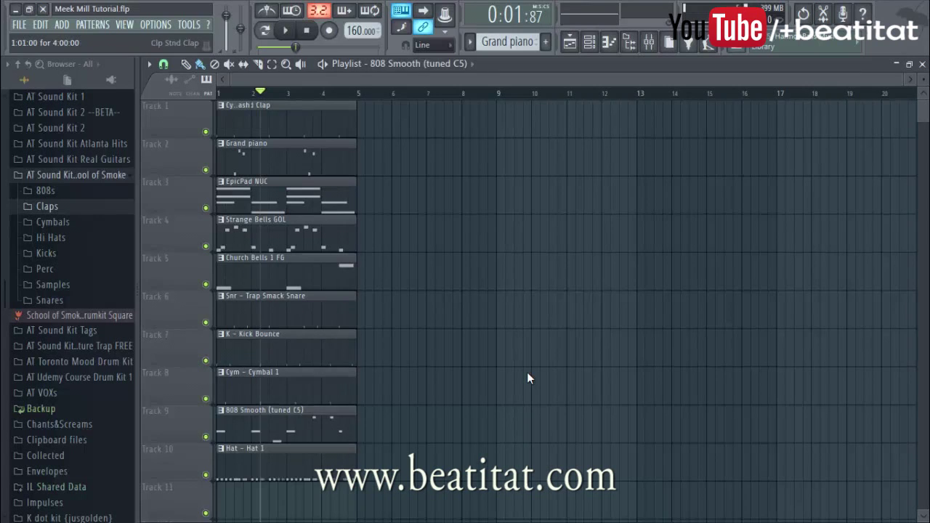
pyautogui.moveTo(287, 120); pyautogui.dragTo(286, 501)
pyautogui.moveTo(249, 113); pyautogui.dragTo(373, 114)
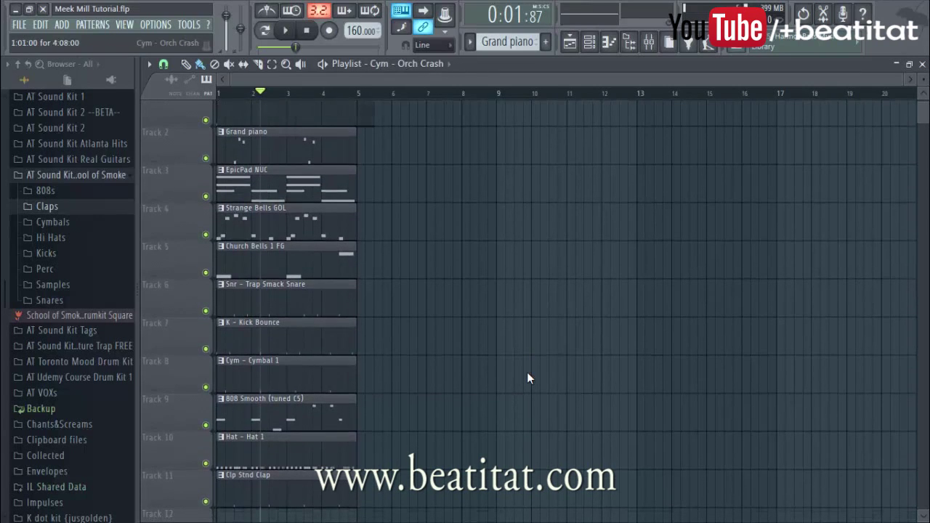
pyautogui.scroll(1, 528, 378)
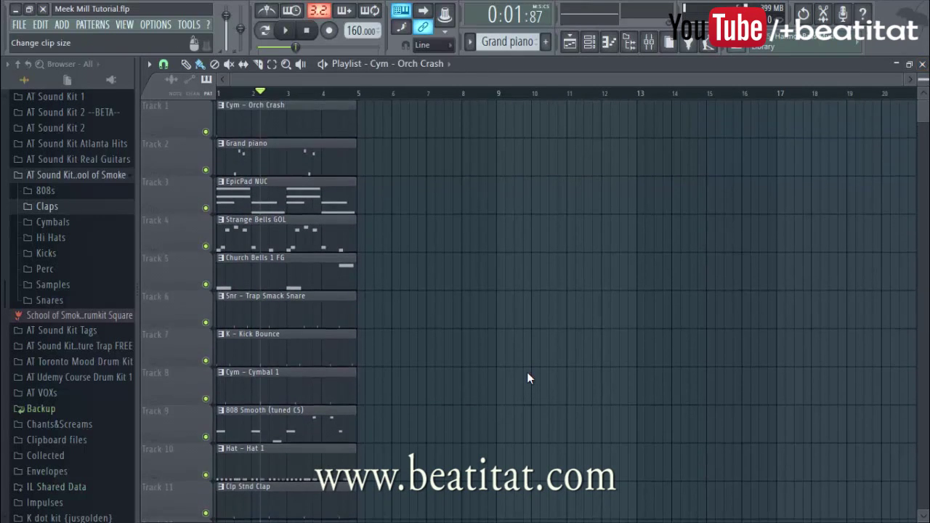
pyautogui.scroll(-1, 528, 377)
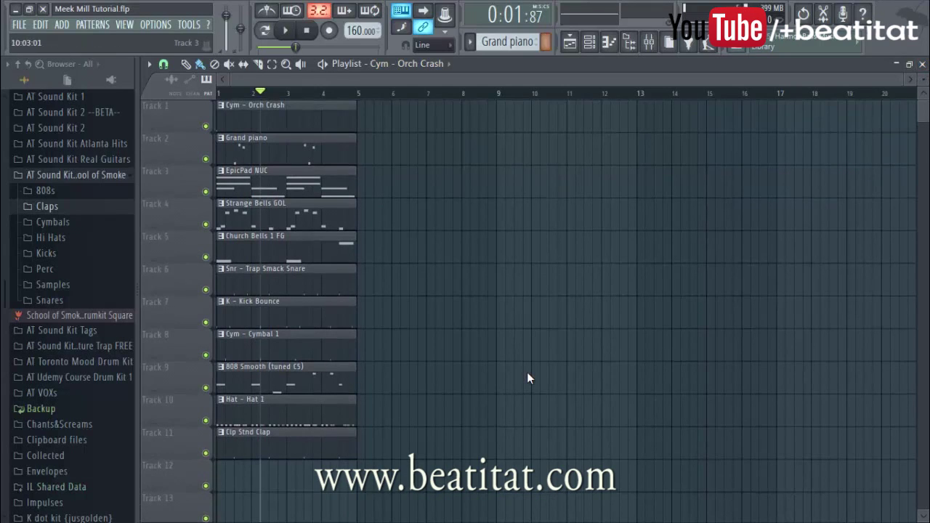
pyautogui.moveTo(530, 150); pyautogui.dragTo(514, 149)
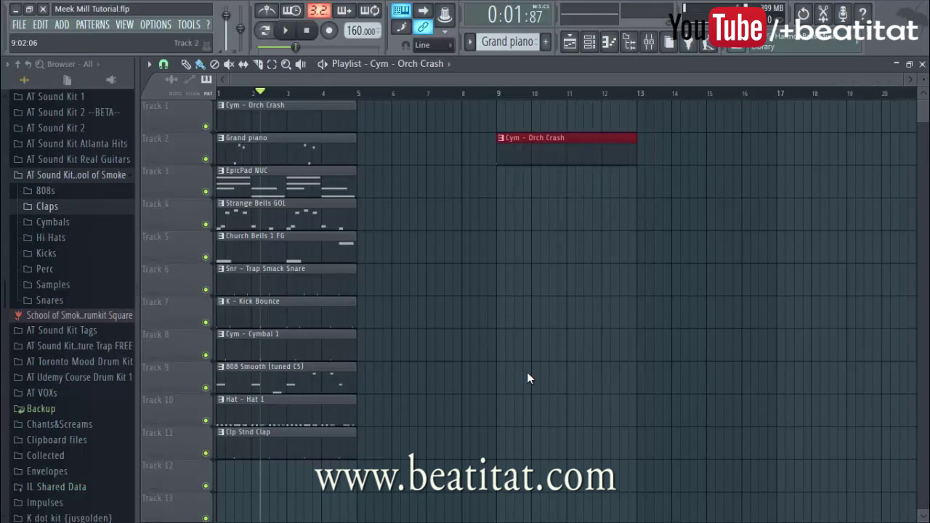
pyautogui.click(470, 42)
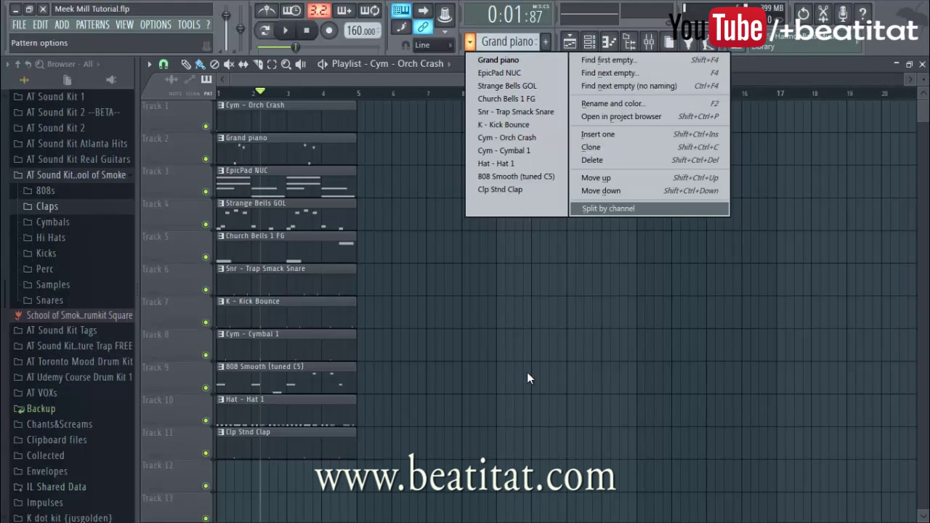
pyautogui.click(581, 208)
pyautogui.rightClick(573, 149)
# Step: Select and duplicate all clips twice in the playlist to fill 16 bars, and clear the clip selection
pyautogui.hotkey('ctrl', 'a')
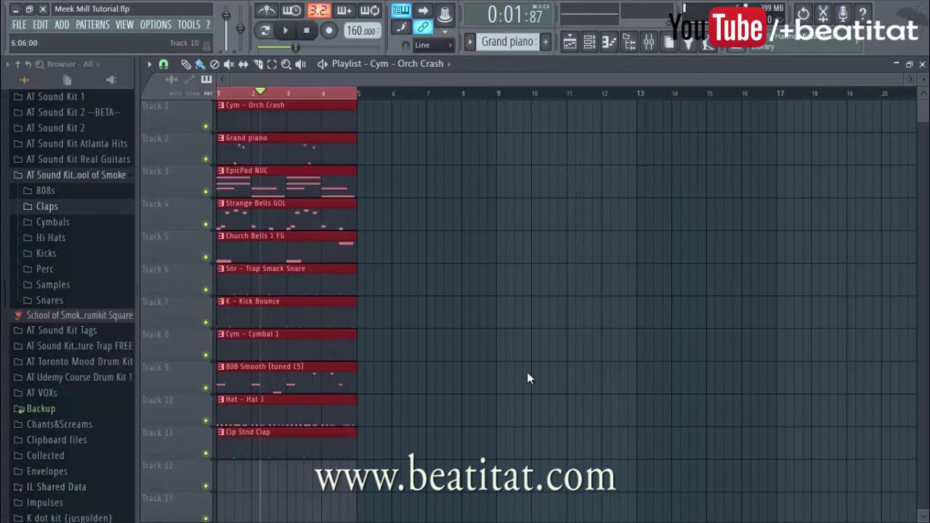
pyautogui.hotkey('ctrl', 'b')
pyautogui.hotkey('ctrl', 'a')
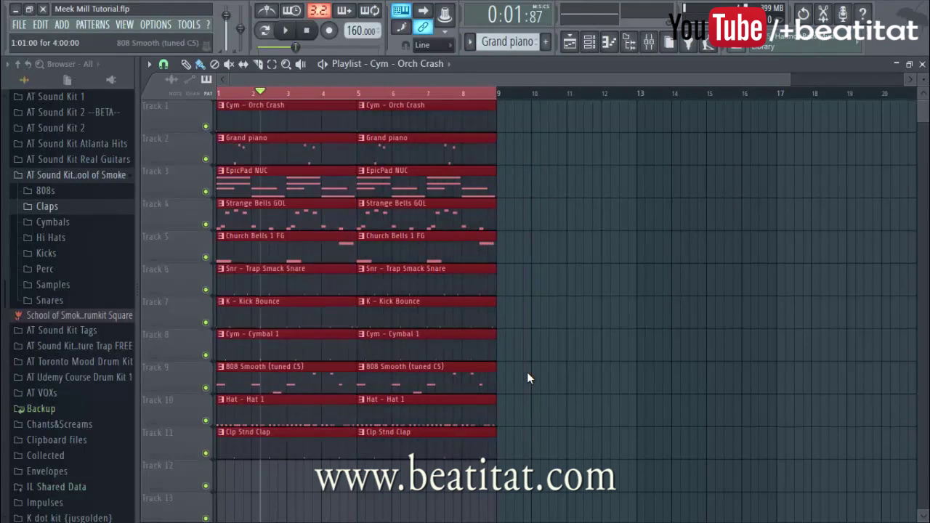
pyautogui.hotkey('ctrl', 'b')
pyautogui.moveTo(606, 377); pyautogui.dragTo(615, 377)
pyautogui.keyDown('ctrl'); pyautogui.click(546, 476); pyautogui.keyUp('ctrl')
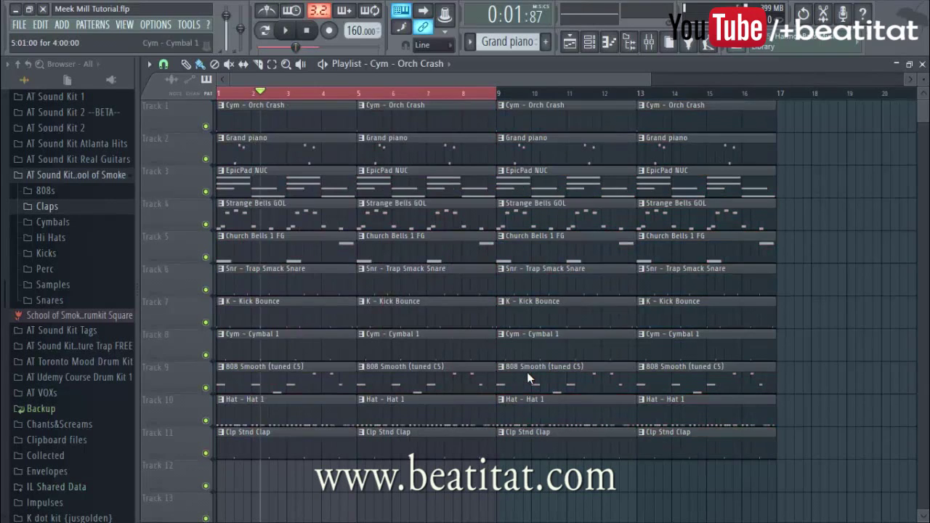
# Step: Delete the kick and Cymbal 1 clips in bars 1–8 and the Cym - Orch Crash clip at bar 5, keeping the 808 clips
pyautogui.rightClick(378, 313)
pyautogui.rightClick(334, 313)
pyautogui.rightClick(334, 345)
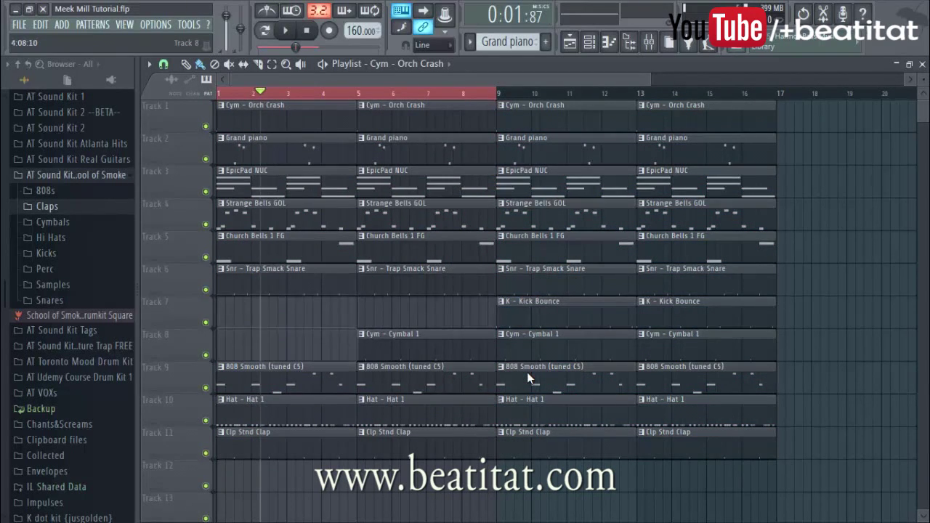
pyautogui.rightClick(372, 345)
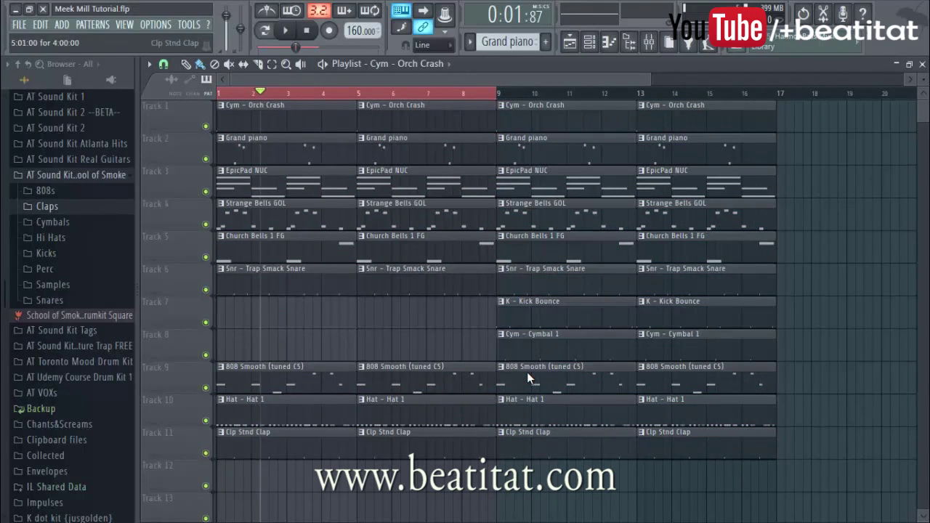
pyautogui.rightClick(450, 118)
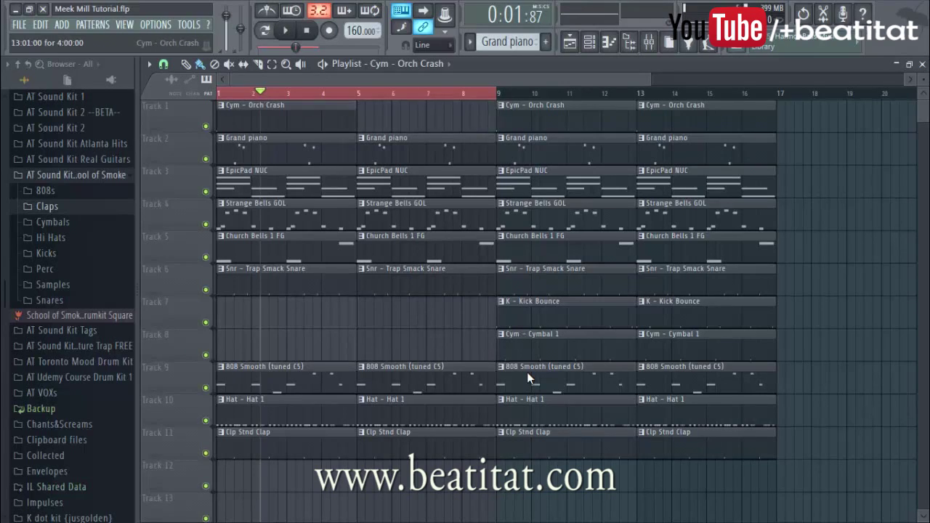
pyautogui.rightClick(385, 378)
pyautogui.hotkey('ctrl', 'z')
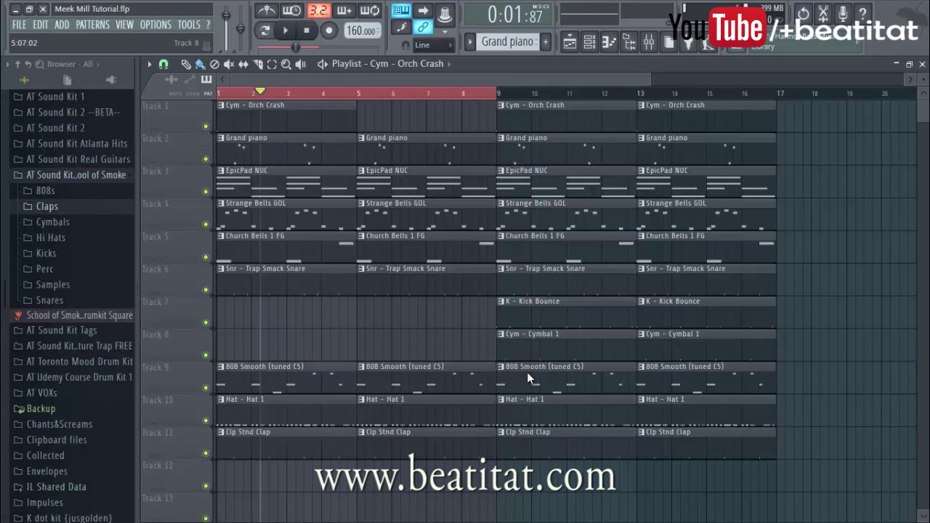
# Step: Select all playlist clips, move them 16 bars forward to start at bar 17, and clear the selection
pyautogui.hotkey('ctrl', 'a')
pyautogui.moveTo(270, 251)
pyautogui.mouseDown()
pyautogui.moveTo(873, 250)
pyautogui.moveTo(829, 251)
pyautogui.mouseUp()
pyautogui.press('Delete')
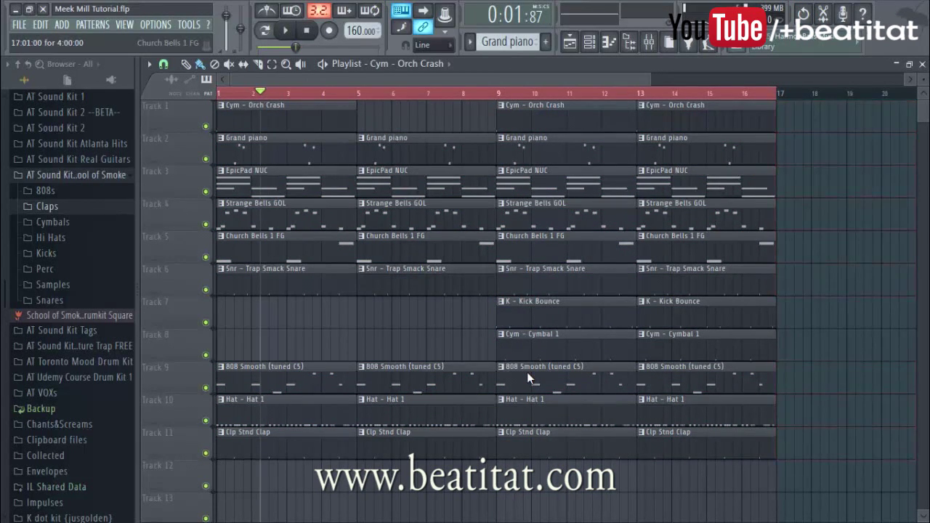
pyautogui.scroll(-3, 528, 378)
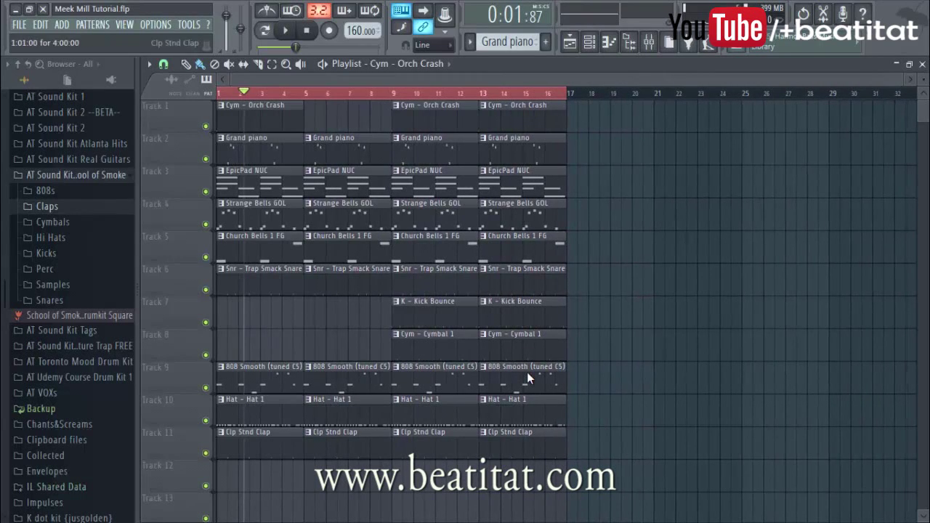
pyautogui.hotkey('ctrl', 'a')
pyautogui.moveTo(528, 378)
pyautogui.mouseDown()
pyautogui.moveTo(887, 378)
pyautogui.moveTo(866, 378)
pyautogui.moveTo(878, 378)
pyautogui.mouseUp()
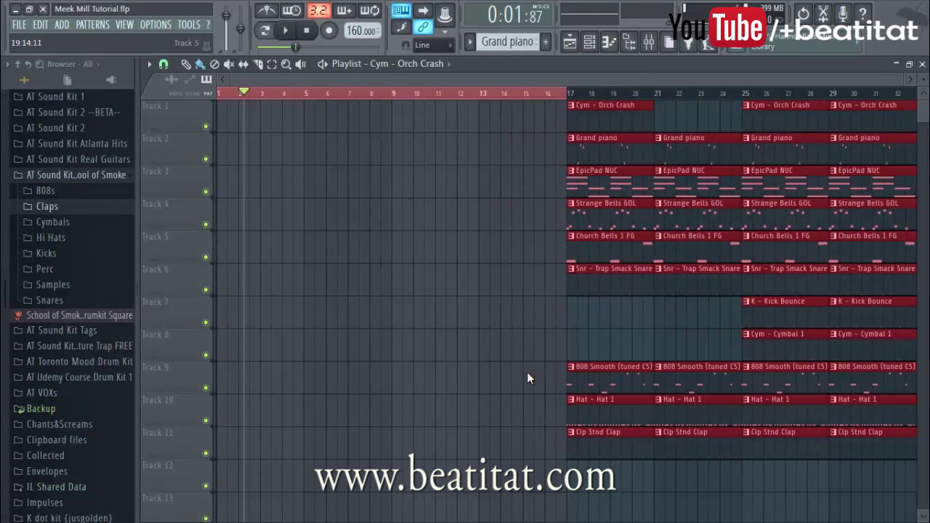
pyautogui.hotkey('ctrl', 'd')
# Step: Fill bars 1–16 with EpicPad NUC clips on Track 3 and Strange Bells GOL clips on Track 4, playing the song from the start
pyautogui.click(579, 181)
pyautogui.moveTo(502, 182); pyautogui.dragTo(233, 181)
pyautogui.press('space')
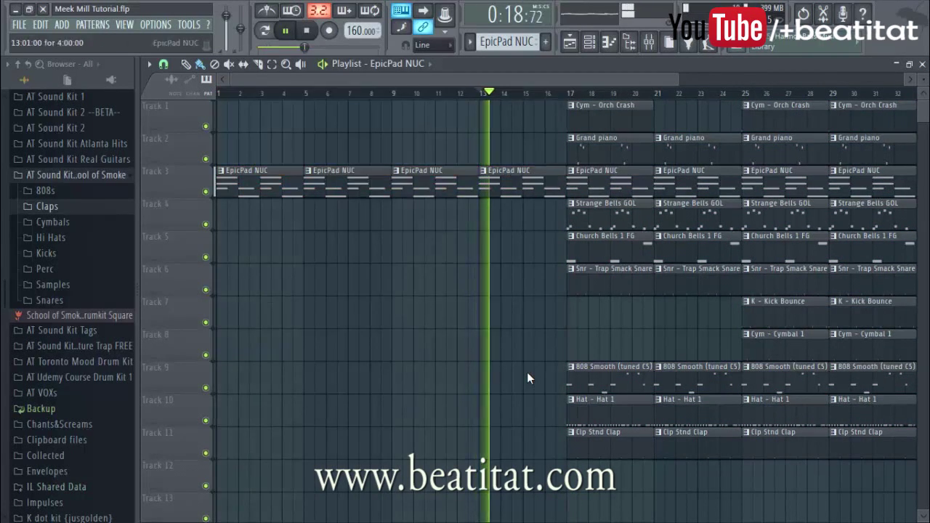
pyautogui.click(603, 214)
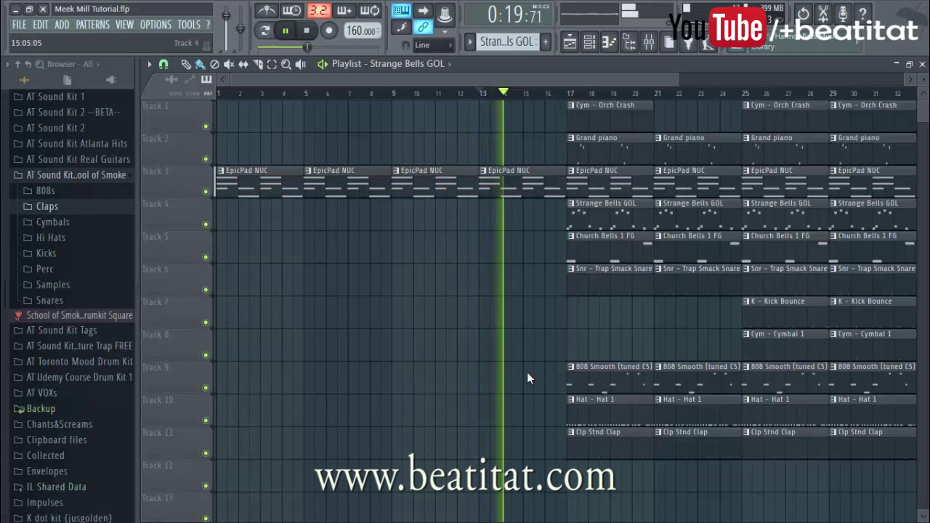
pyautogui.moveTo(523, 215); pyautogui.dragTo(234, 218)
pyautogui.click(218, 93)
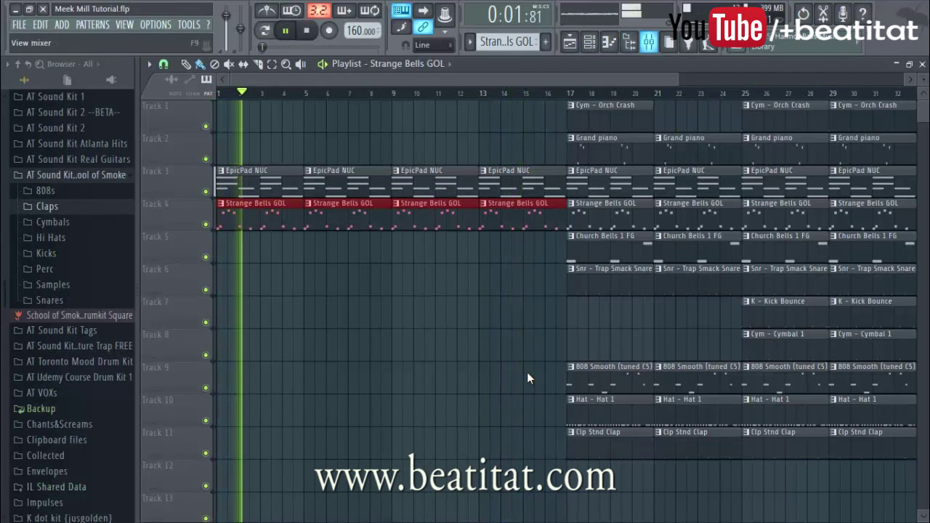
# Step: Place Church Bells 1 FG clips across bars 9–16 of Track 5 and Cym - Orch Crash clips at bars 1 and 9 of Track 1
pyautogui.click(595, 247)
pyautogui.moveTo(429, 247); pyautogui.dragTo(515, 247)
pyautogui.click(595, 112)
pyautogui.click(429, 116)
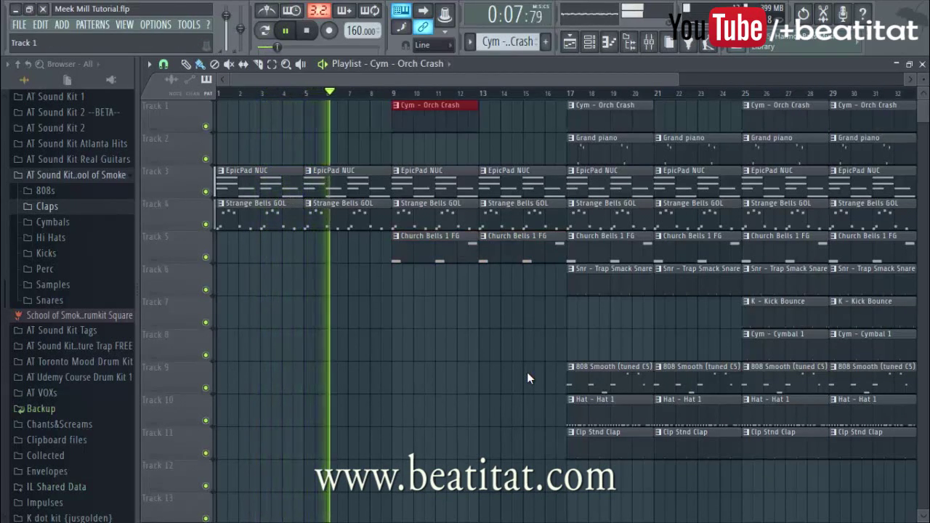
pyautogui.click(232, 116)
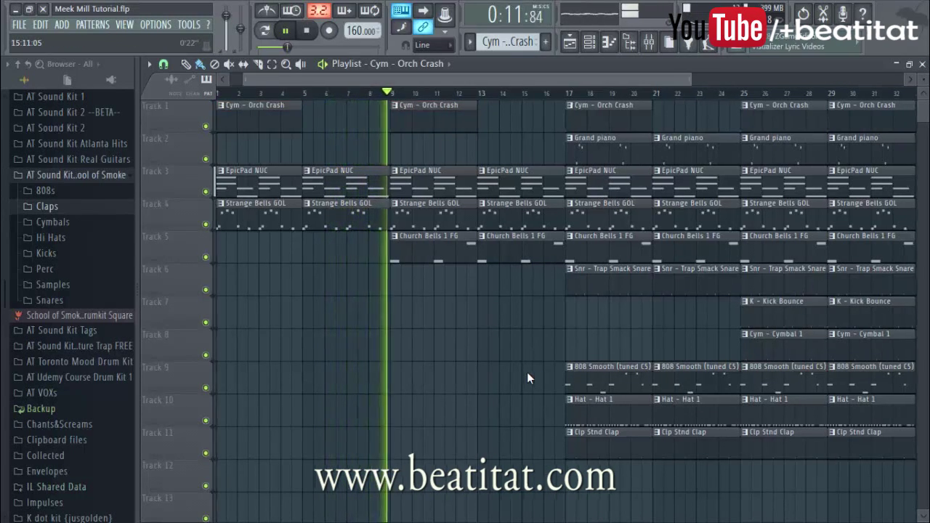
# Step: Place snare clips on Track 6 and Clp Stnd Clap clips on Track 11 across bars 9–16, and stop playback
pyautogui.scroll(-2, 528, 378)
pyautogui.scroll(-2, 528, 377)
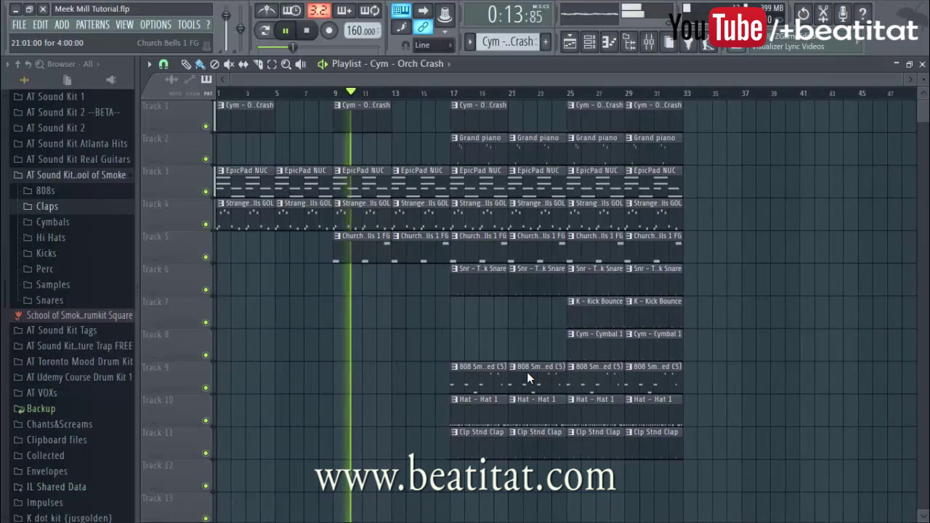
pyautogui.click(476, 279)
pyautogui.moveTo(335, 279); pyautogui.dragTo(407, 279)
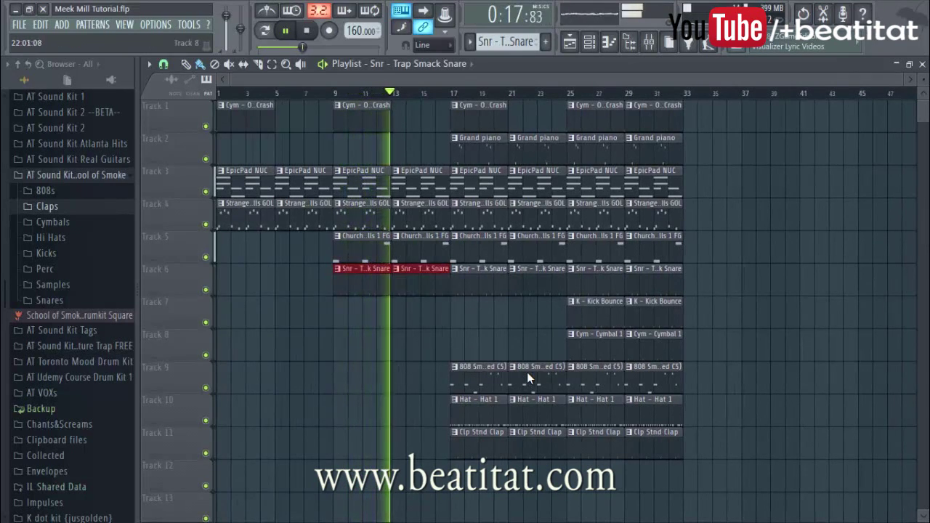
pyautogui.click(596, 345)
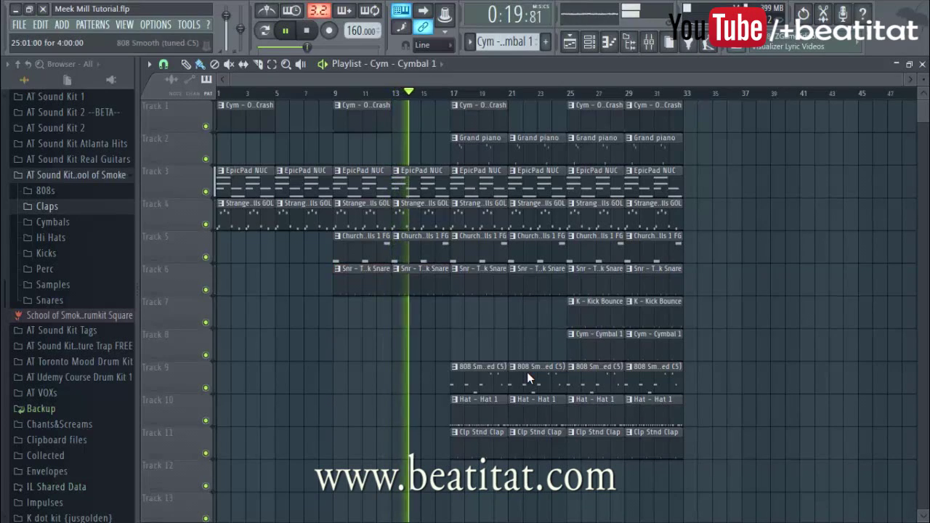
pyautogui.click(479, 443)
pyautogui.moveTo(339, 443); pyautogui.dragTo(407, 443)
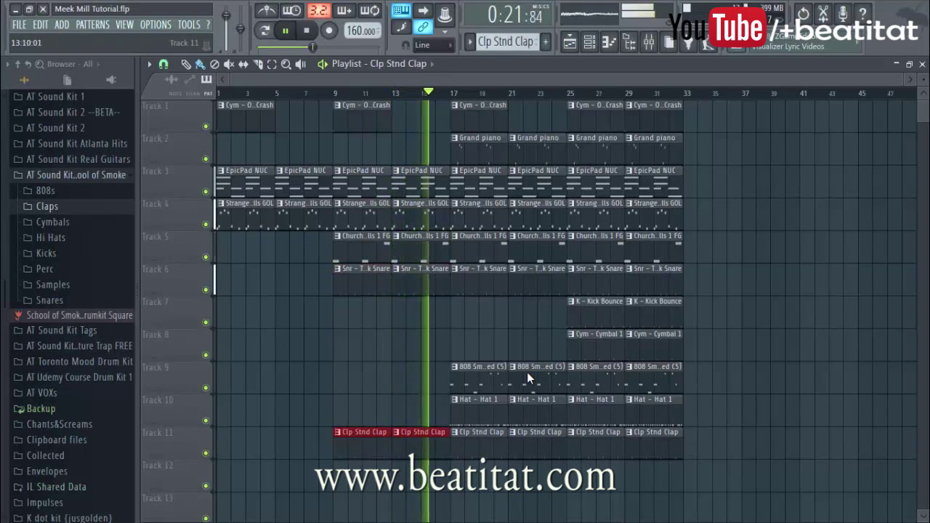
pyautogui.press('space')
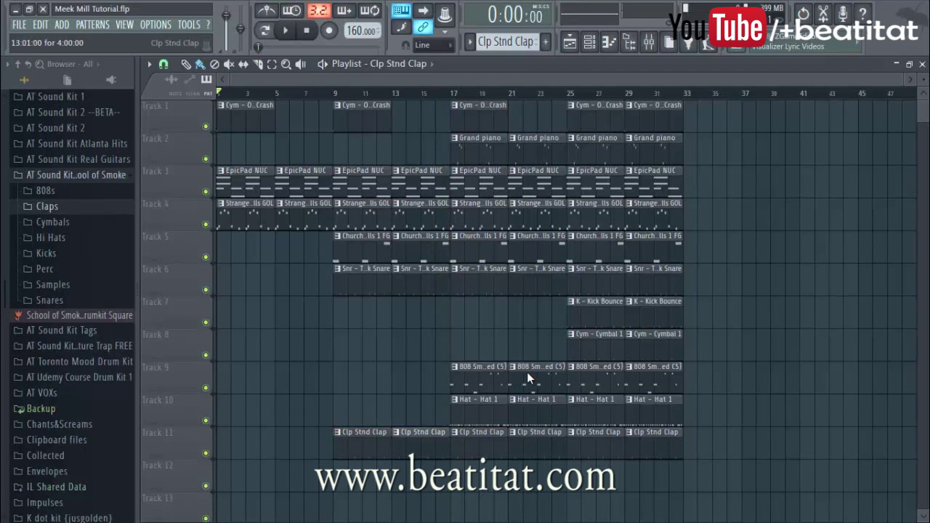
# Step: Shorten the bar 13 clips to 3:08:00 and place the FX - Riser 2 sample on Track 12 at the gap before bar 17
pyautogui.scroll(3, 528, 377)
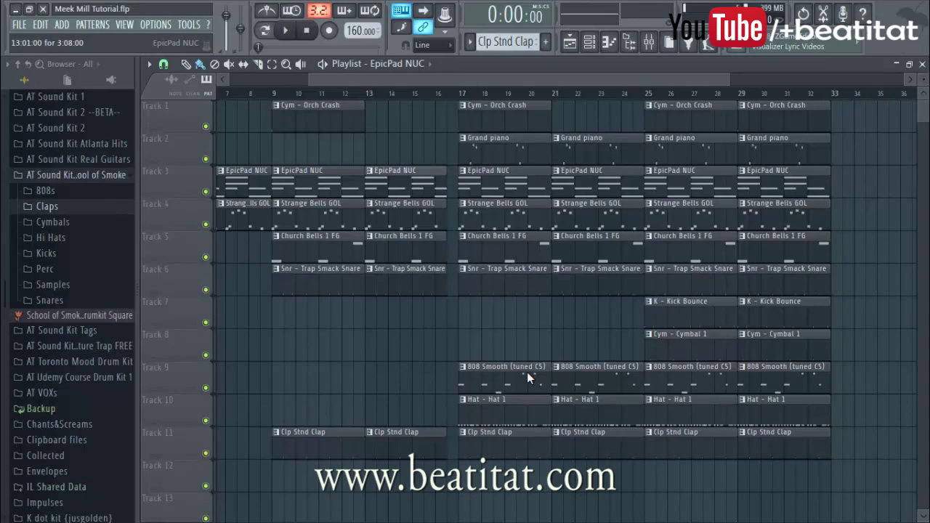
pyautogui.click(81, 175)
pyautogui.scroll(4, 81, 175)
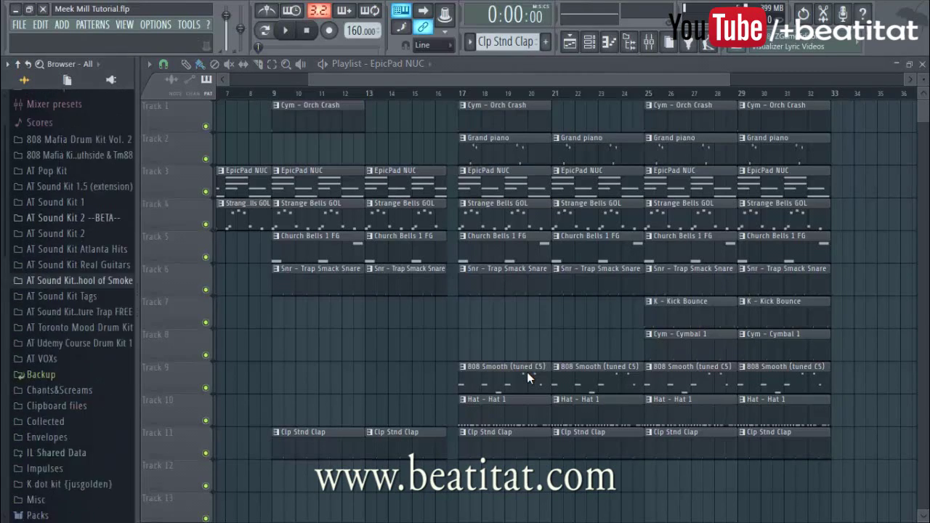
pyautogui.click(47, 237)
pyautogui.scroll(-3, 73, 291)
pyautogui.moveTo(53, 270); pyautogui.dragTo(325, 497)
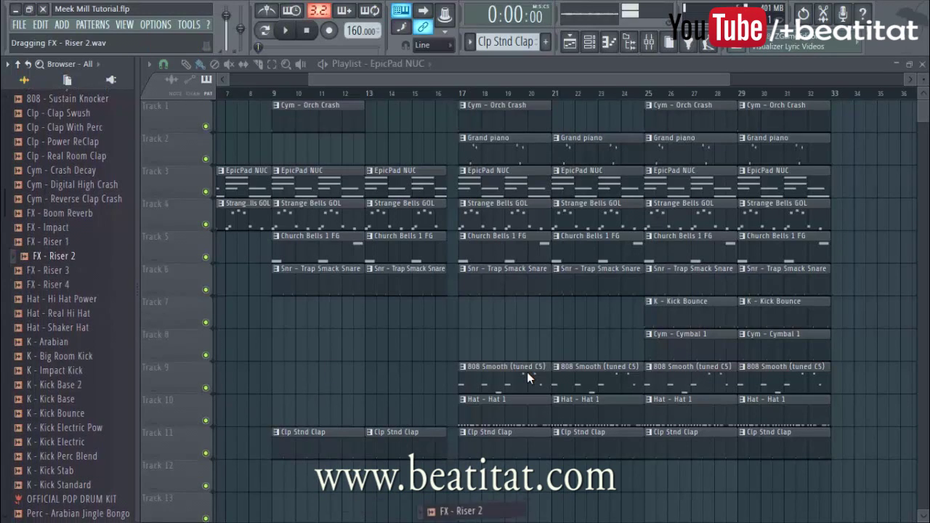
pyautogui.moveTo(436, 511); pyautogui.dragTo(441, 465)
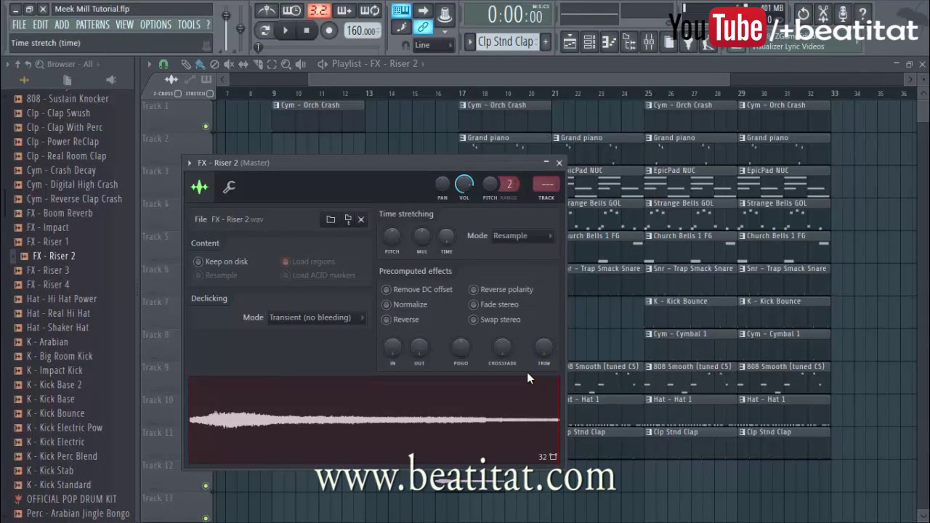
# Step: Set the time stretching of FX - Riser 2 to 1 bar and play the song
pyautogui.rightClick(446, 236)
pyautogui.click(474, 299)
pyautogui.rightClick(442, 237)
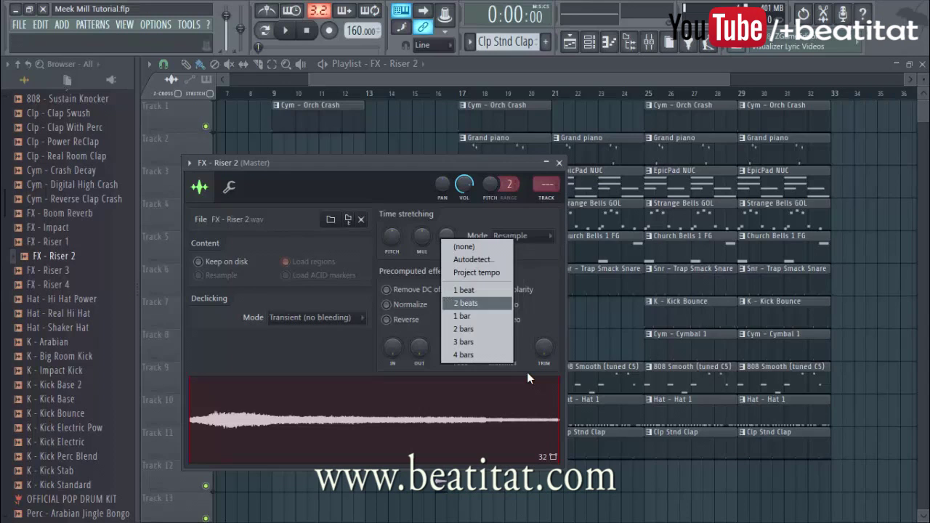
pyautogui.click(462, 316)
pyautogui.press('space')
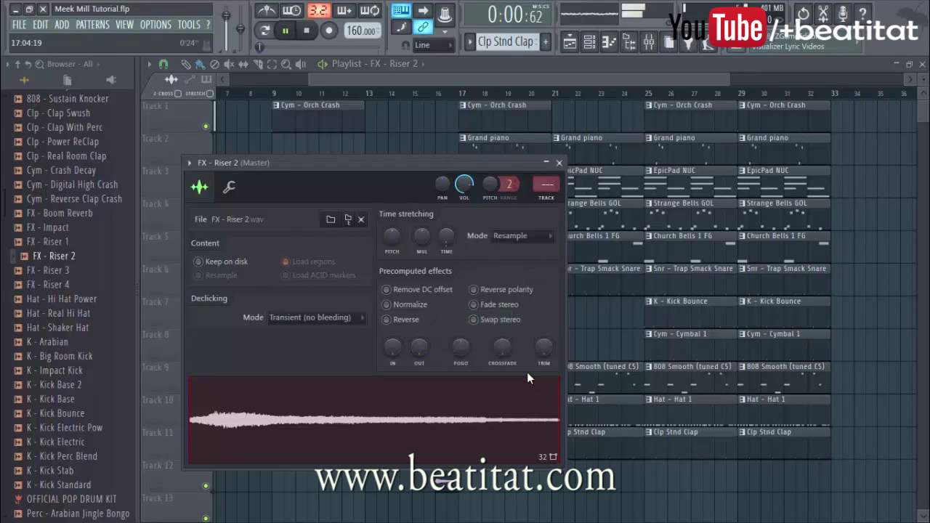
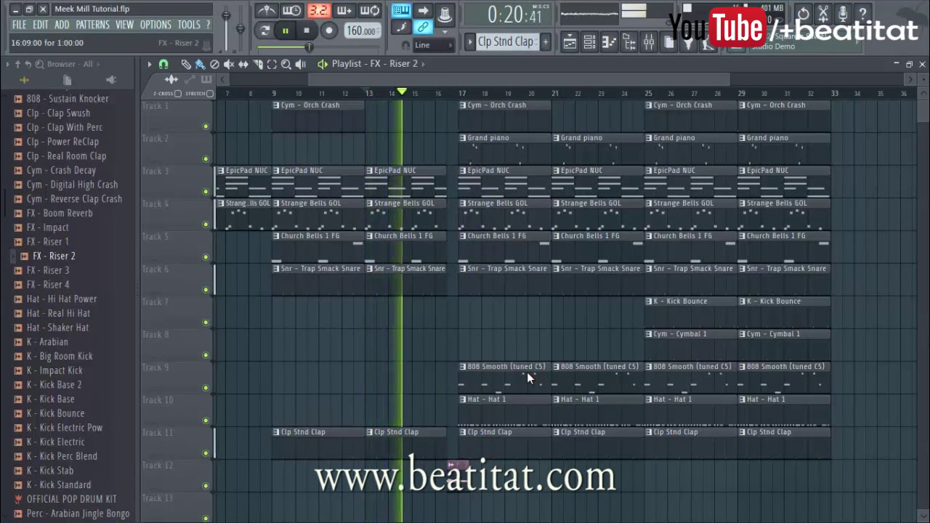
# Step: Route FX - Riser 2 to mixer track 12 with its volume lowered and load Fruity Parametric EQ 2 in Slot 1
pyautogui.doubleClick(458, 465)
pyautogui.hotkey('ctrl', 'l')
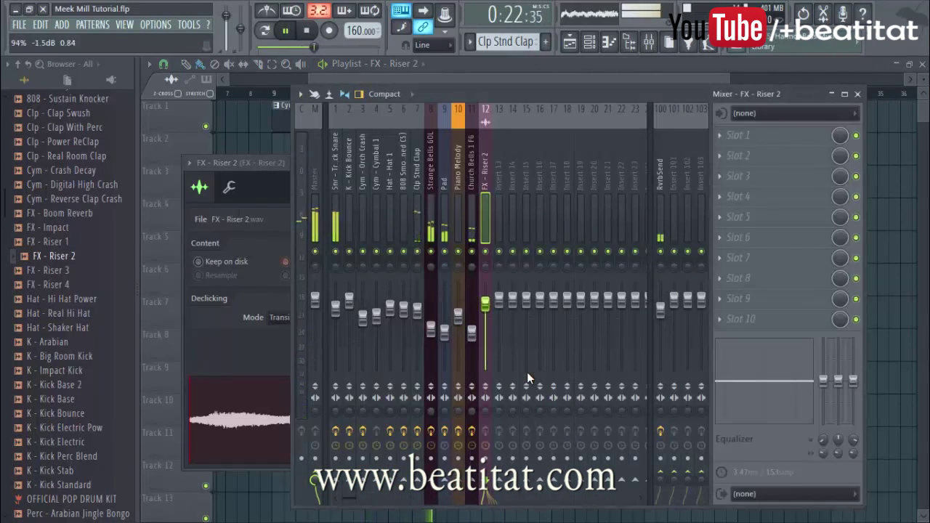
pyautogui.click(738, 135)
pyautogui.click(770, 119)
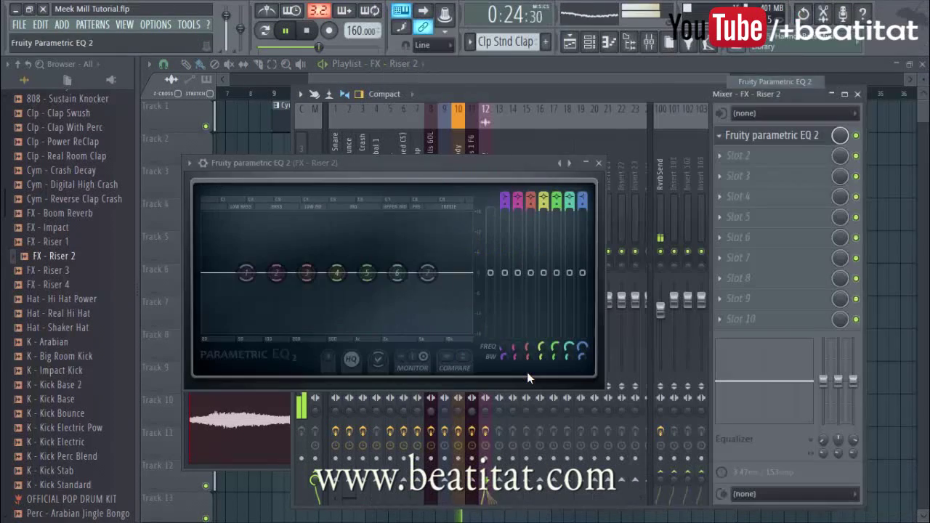
# Step: Cut the riser's low frequencies with a high-pass on EQ band 1, boost band 6 slightly, and return to the playlist
pyautogui.scroll(-3, 504, 198)
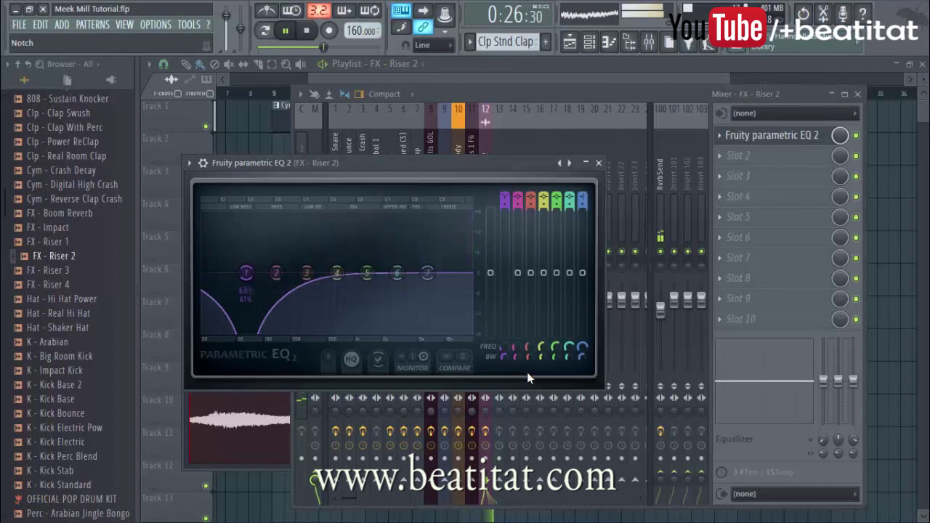
pyautogui.moveTo(246, 272); pyautogui.dragTo(367, 272)
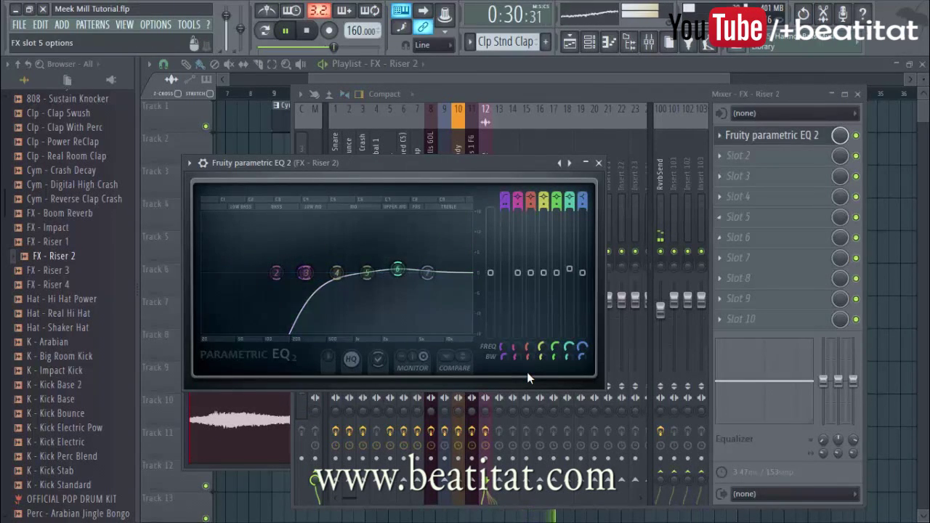
pyautogui.press('F5')
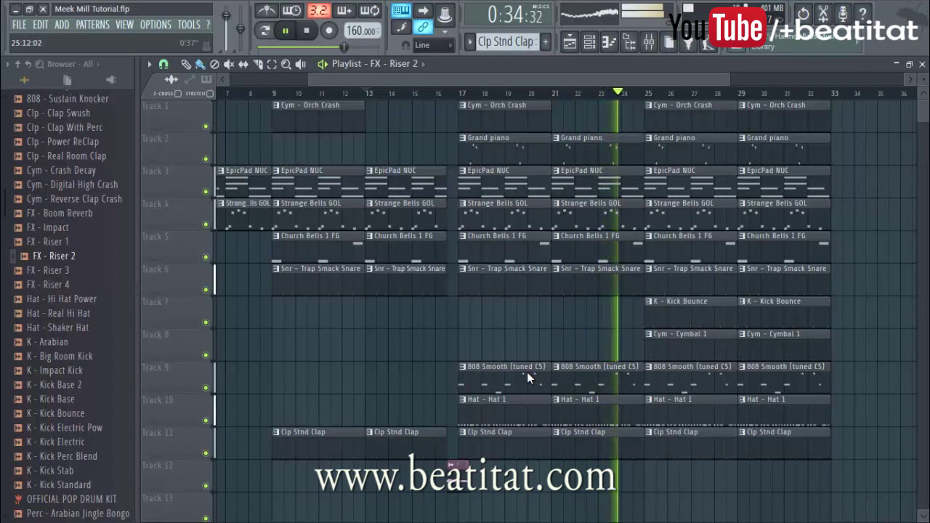
# Step: In the mixer, set the 808 Smooth fader to about 92% and the K - Kick Bounce fader to about 93%
pyautogui.press('F9')
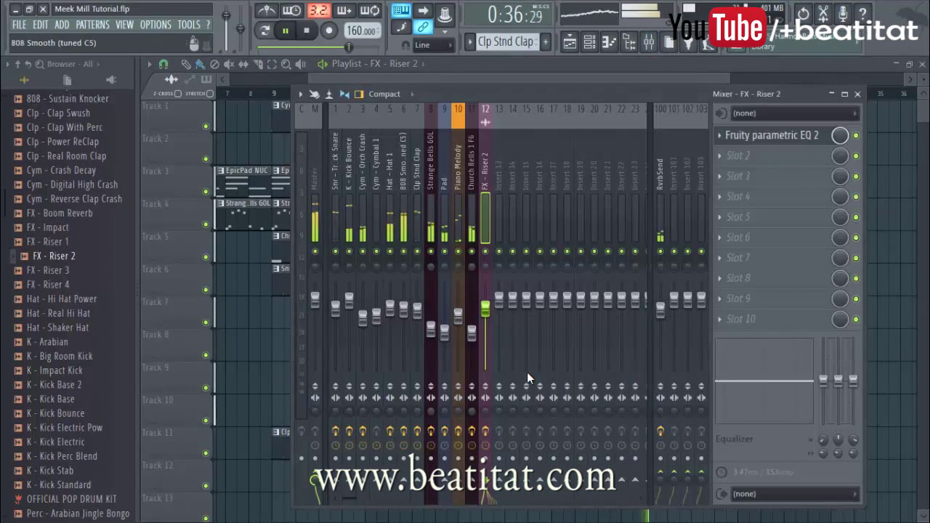
pyautogui.click(404, 218)
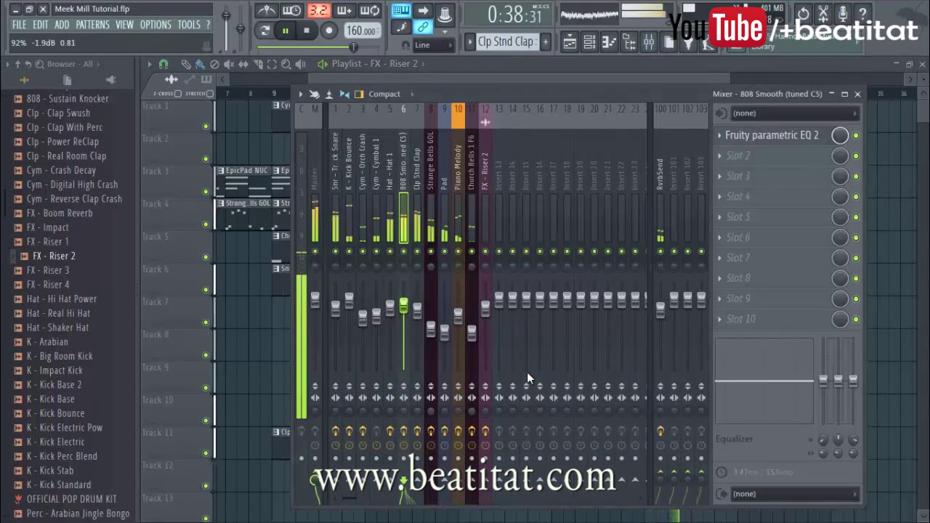
pyautogui.click(349, 218)
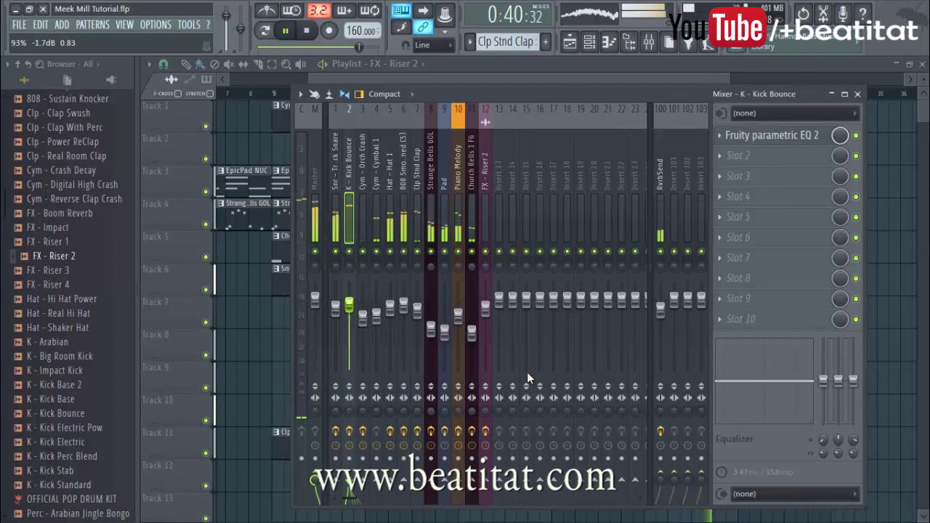
pyautogui.click(403, 218)
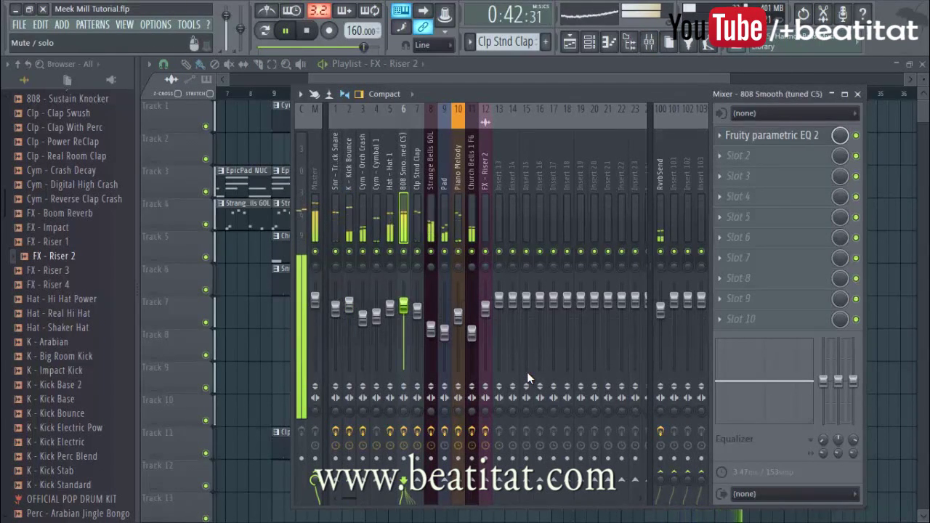
# Step: Load Gross Beat into Slot 3 of the Strange Bells GOL mixer track and delete the middle point of its time envelope
pyautogui.click(430, 217)
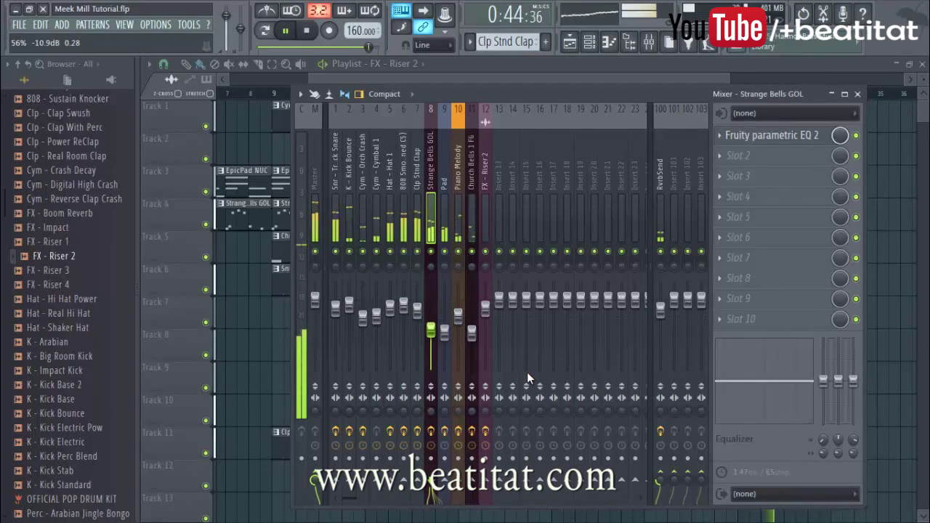
pyautogui.click(737, 175)
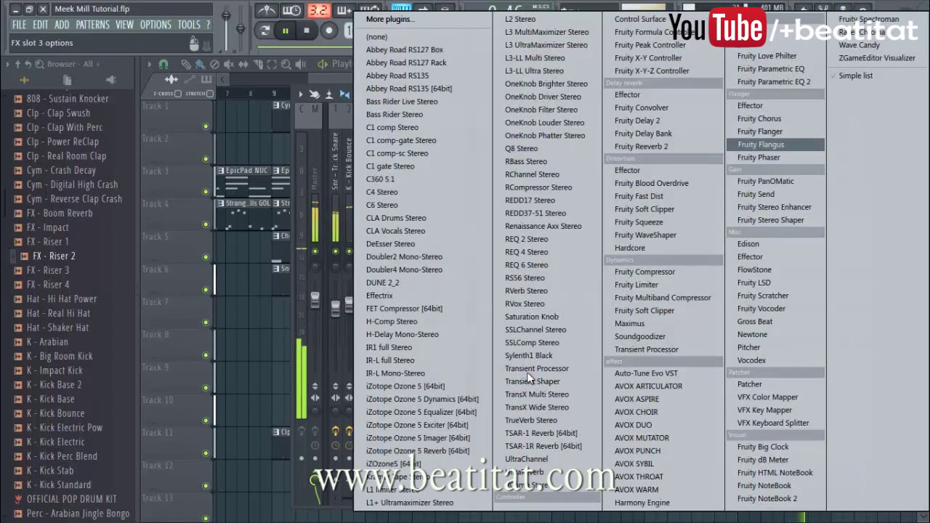
pyautogui.click(755, 322)
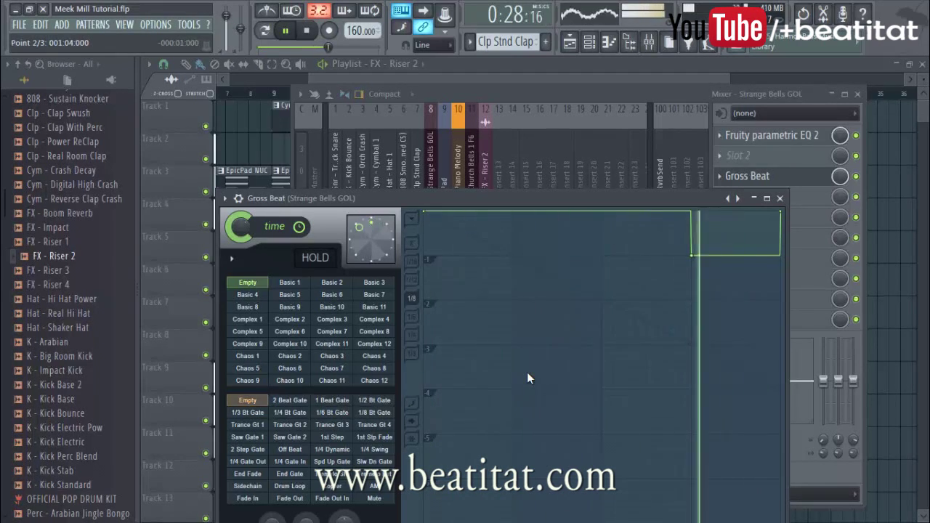
pyautogui.rightClick(692, 247)
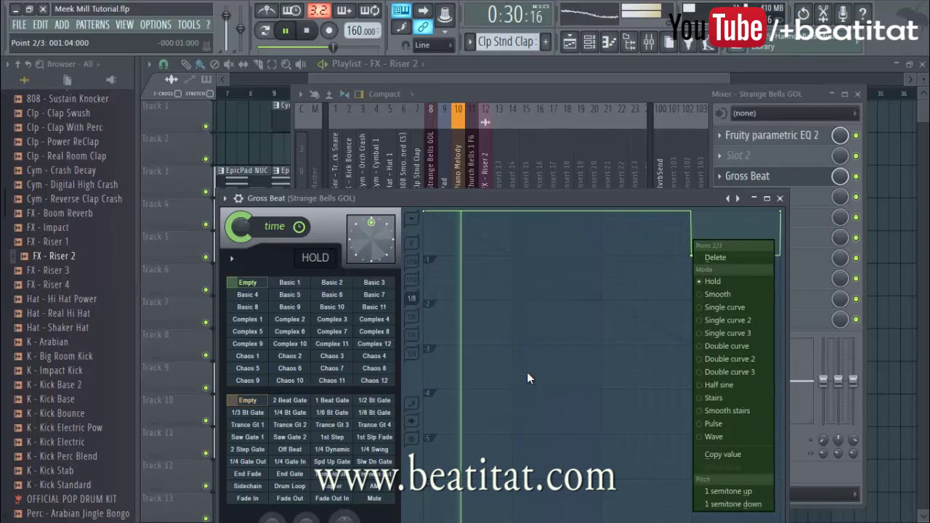
pyautogui.click(715, 258)
# Step: Apply Gross Beat's 1/2 Speed time preset to the Strange Bells and play the song with it
pyautogui.press('space')
pyautogui.click(226, 198)
pyautogui.moveTo(291, 238)
pyautogui.click(407, 265)
pyautogui.click(332, 368)
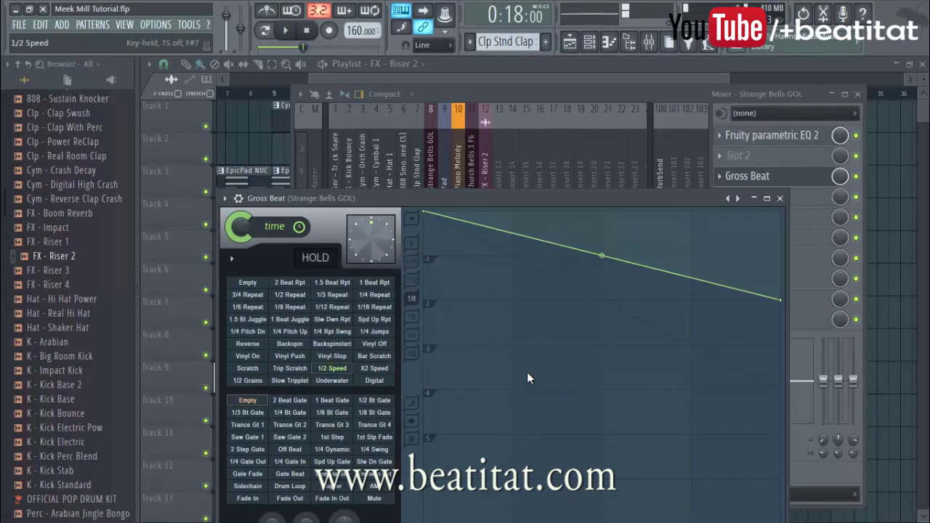
pyautogui.press('space')
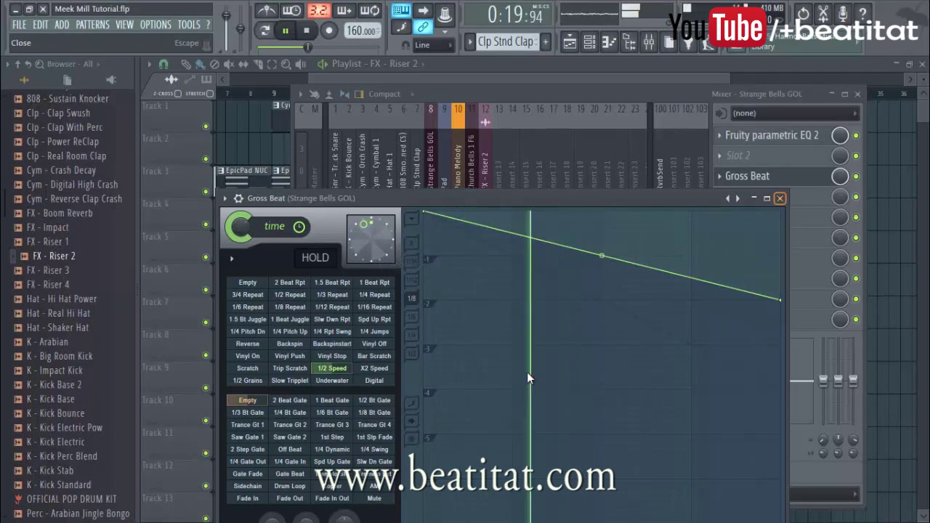
pyautogui.click(779, 198)
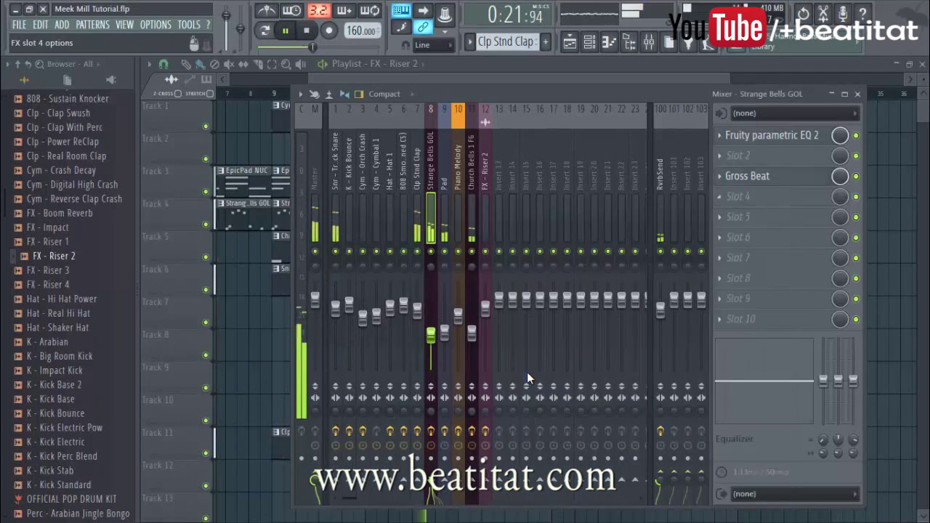
# Step: Remove Gross Beat from Slot 3 of the Strange Bells GOL track
pyautogui.click(719, 176)
pyautogui.moveTo(726, 191)
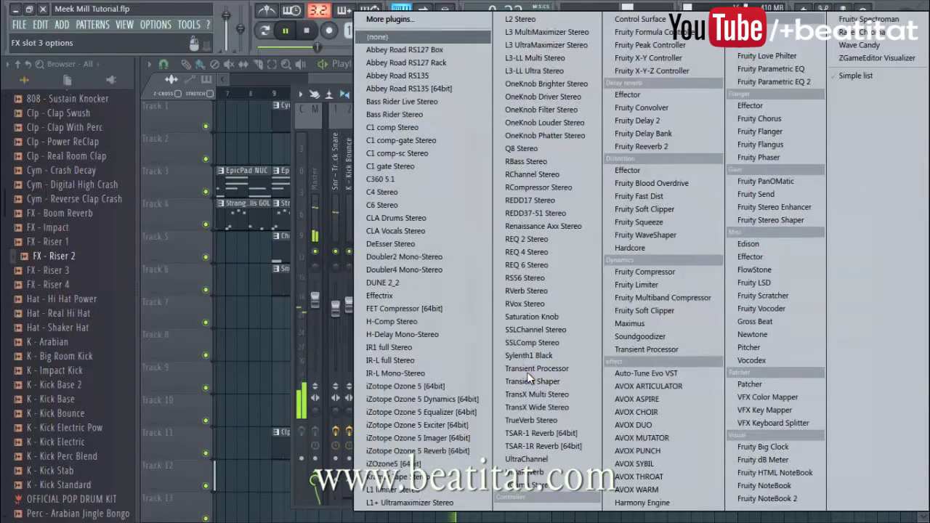
pyautogui.click(529, 378)
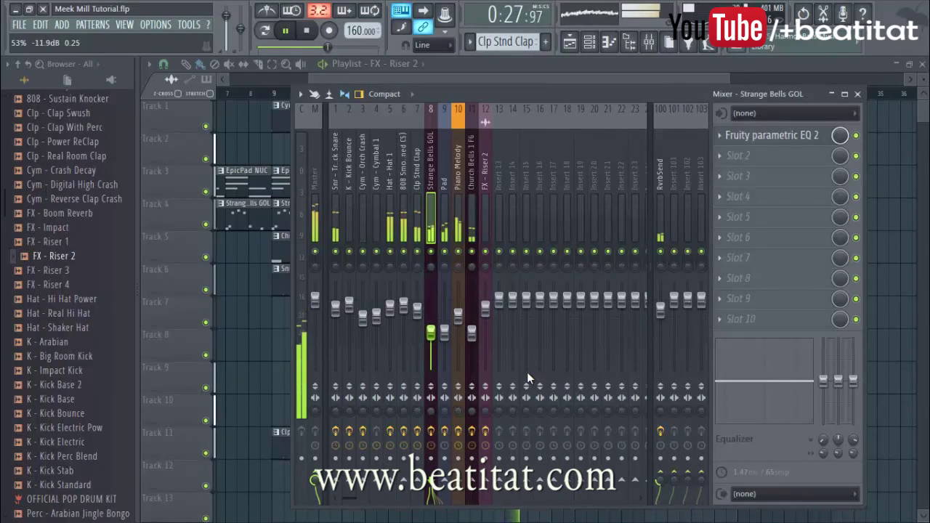
# Step: Raise the Strange Bells GOL fader and lower the Piano Melody fader in the mixer while the song plays
pyautogui.press('F9')
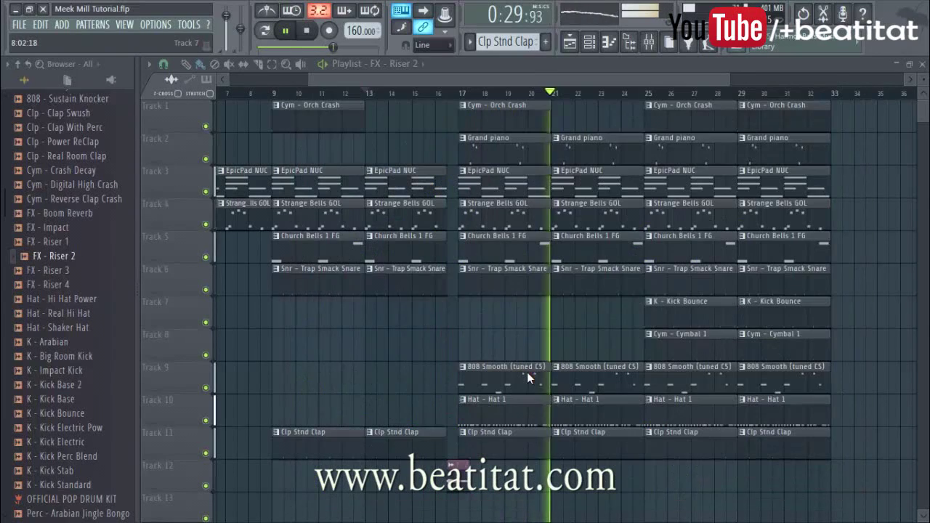
pyautogui.press('F9')
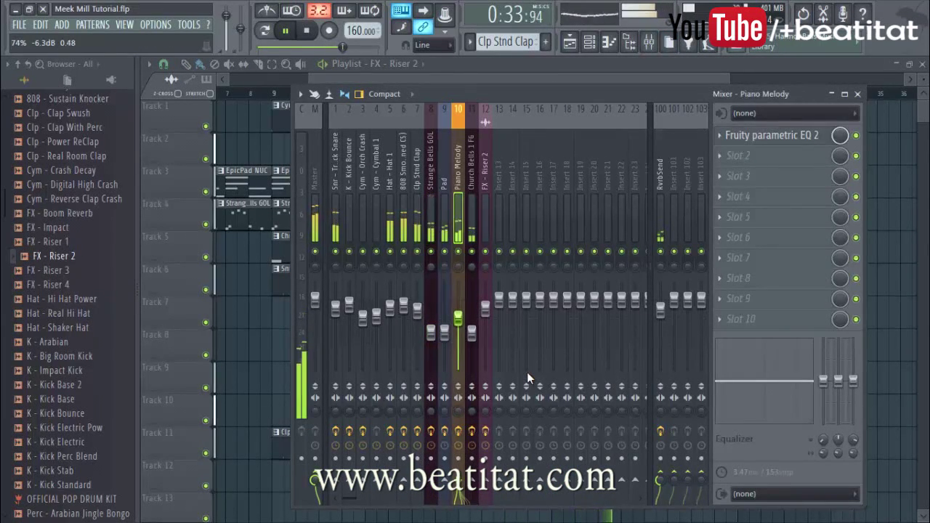
pyautogui.press('Left')
pyautogui.press('Left')
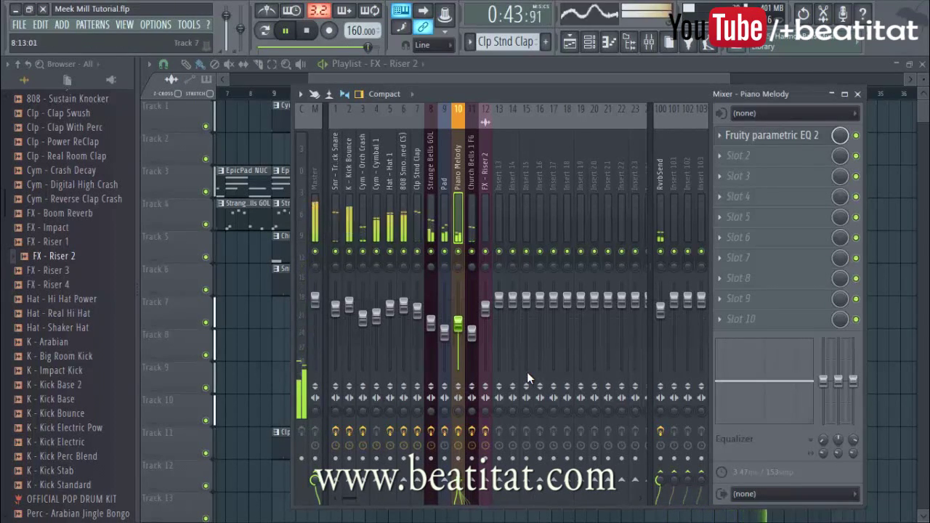
# Step: In the playlist, make the snare clip at bar 25 a unique pattern and replace the snare clip at bar 29 with it
pyautogui.press('F9')
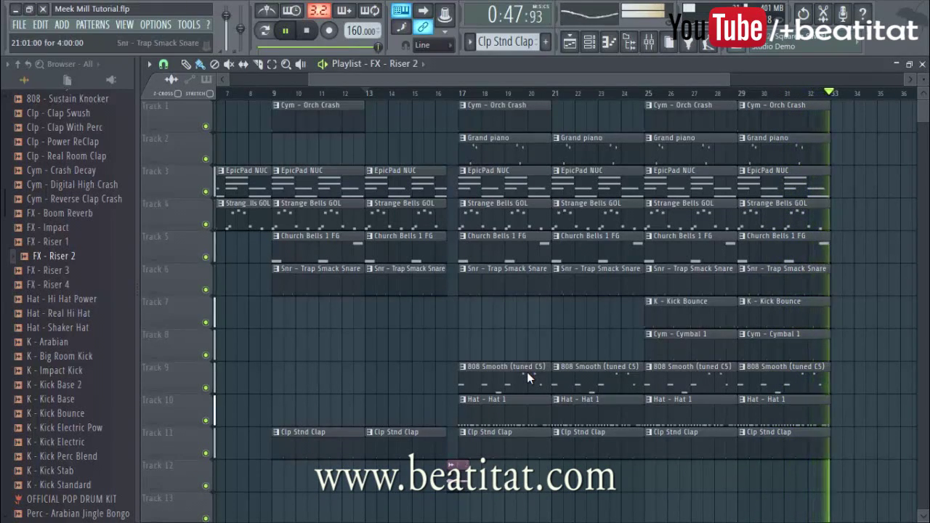
pyautogui.click(647, 93)
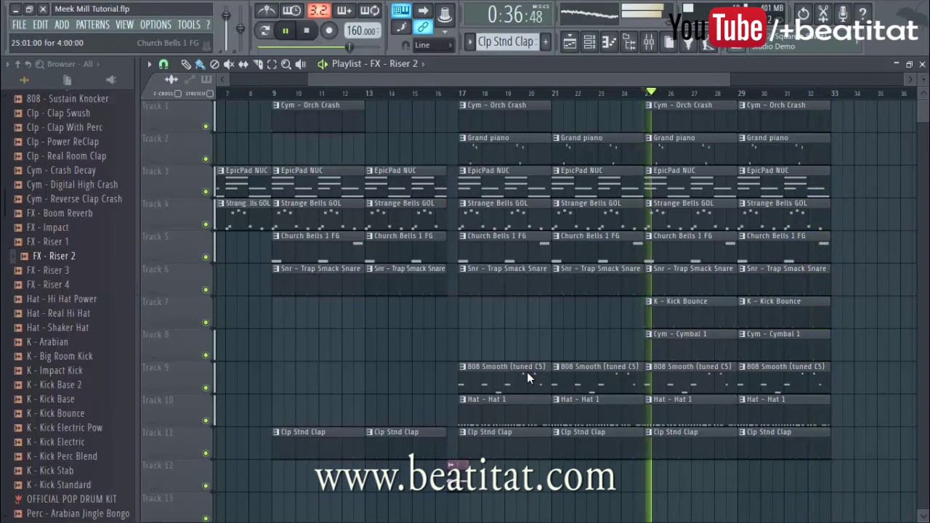
pyautogui.click(649, 268)
pyautogui.click(679, 358)
pyautogui.press('space')
pyautogui.rightClick(746, 279)
pyautogui.click(746, 280)
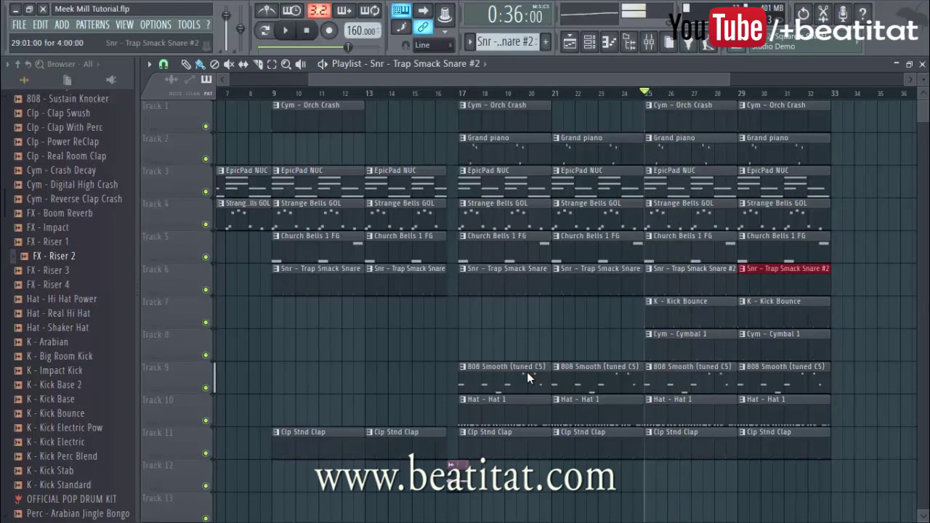
# Step: Move the unique snare clips and all clips on tracks 7 to 12 down by one track
pyautogui.moveTo(708, 265); pyautogui.dragTo(831, 456)
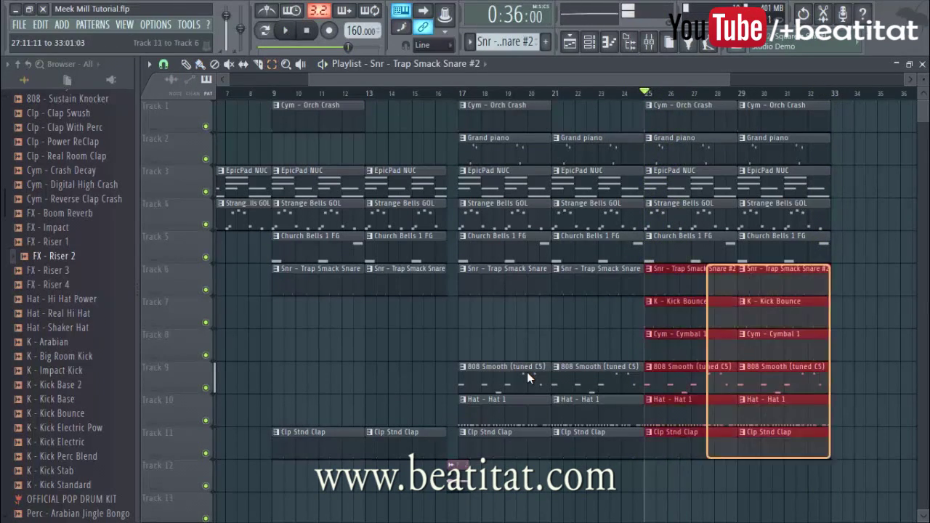
pyautogui.moveTo(590, 508); pyautogui.dragTo(216, 367)
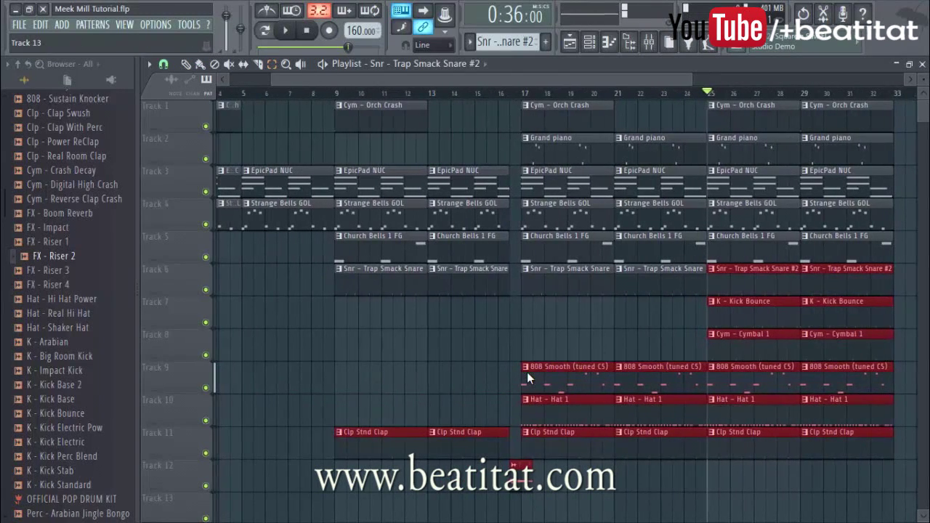
pyautogui.hotkey('shift', 'Down')
pyautogui.click(528, 378)
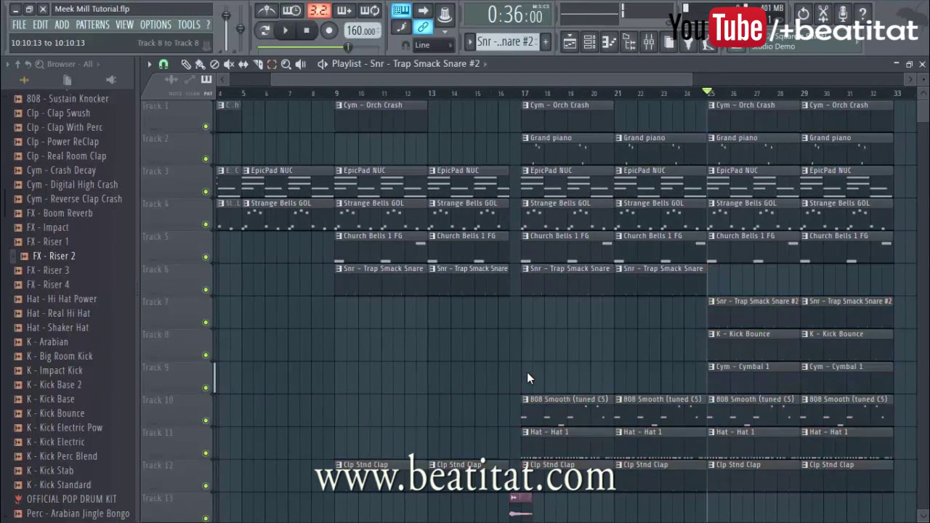
pyautogui.scroll(-3, 528, 378)
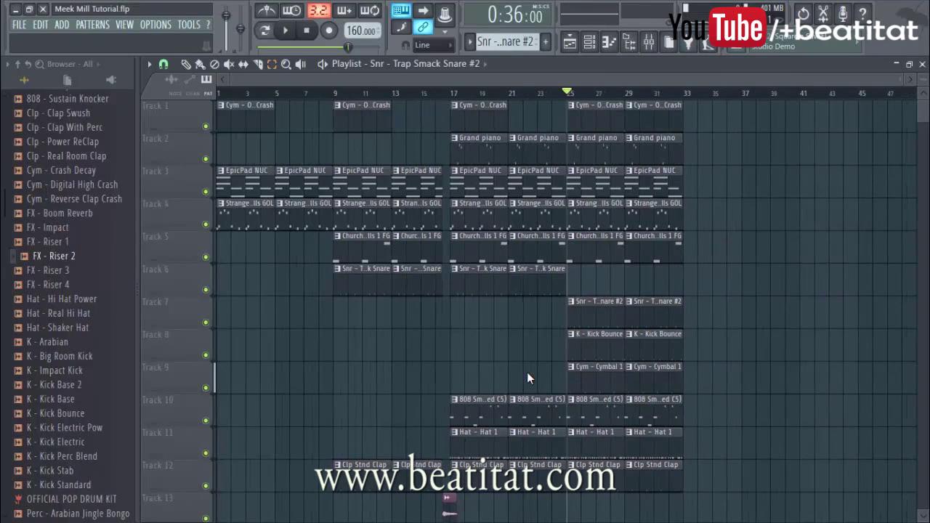
pyautogui.scroll(-1, 528, 378)
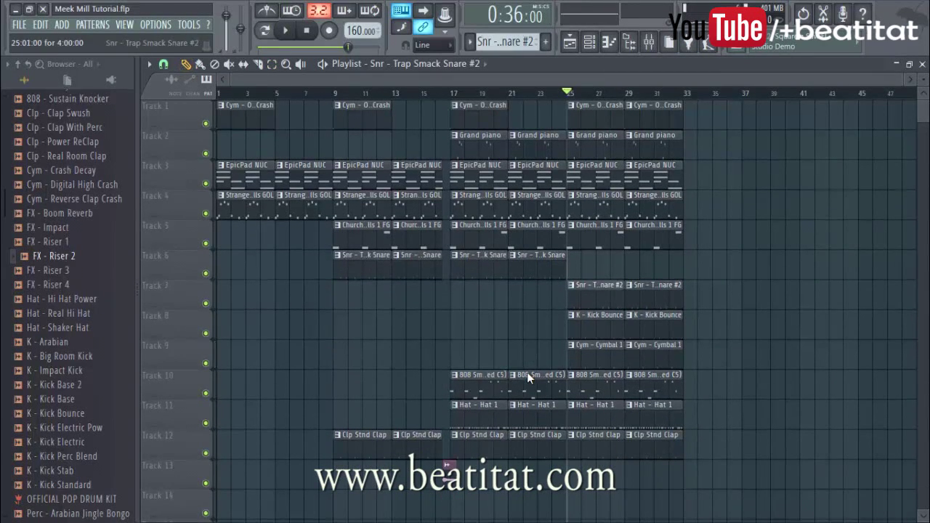
# Step: Open the piano roll of the Snr - Trap Smack Snare channel for the unique snare pattern
pyautogui.press('F7')
pyautogui.press('F7')
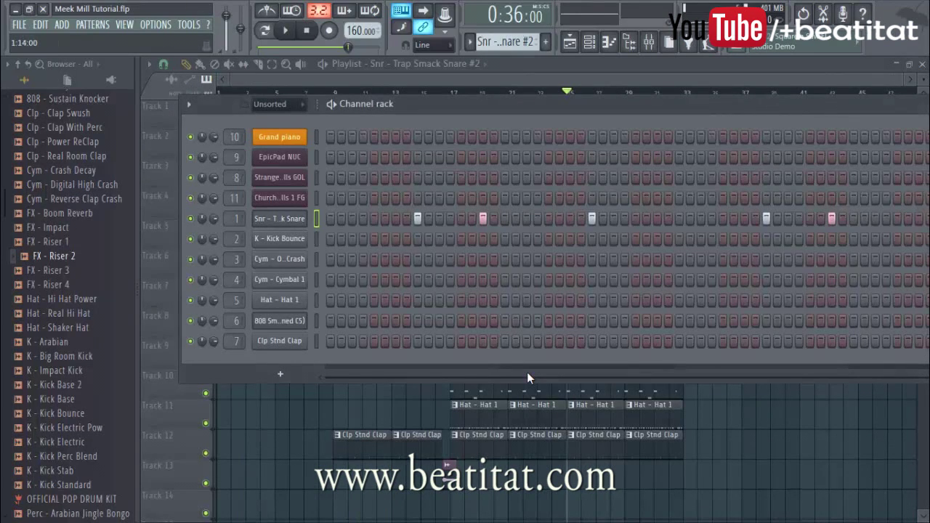
pyautogui.moveTo(528, 378); pyautogui.dragTo(472, 378)
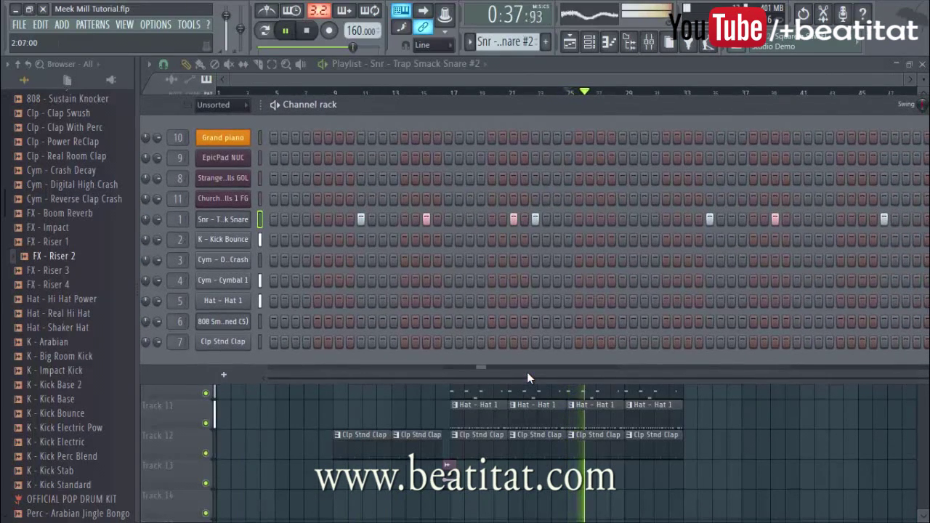
pyautogui.rightClick(248, 216)
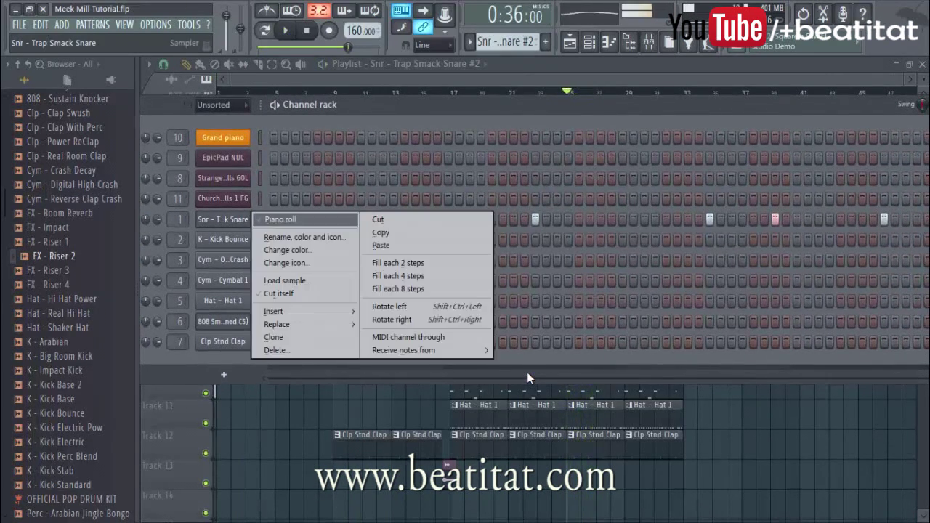
pyautogui.click(275, 220)
# Step: Add an extra C5 snare note at 2:13:00 near the end of bar 2 and play the pattern in the song
pyautogui.press('space')
pyautogui.hotkey('ctrl', 'a')
pyautogui.moveTo(650, 287); pyautogui.dragTo(659, 287)
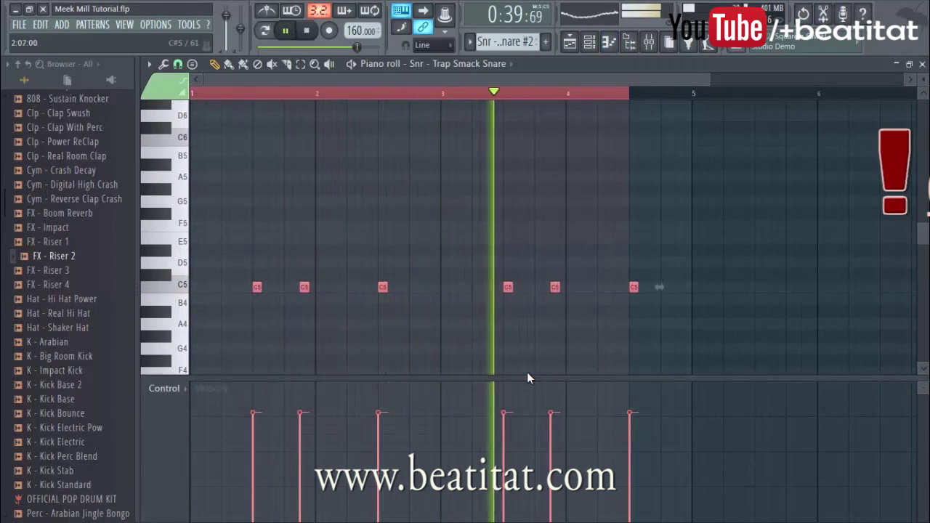
pyautogui.hotkey('ctrl', 'd')
pyautogui.press('space')
pyautogui.press('space')
pyautogui.moveTo(432, 287); pyautogui.dragTo(414, 287)
pyautogui.press('space')
pyautogui.press('space')
# Step: Change the piano roll's snap setting and add two short C5 snare notes after the one at 2:13:00 to form a quick roll
pyautogui.click(149, 64)
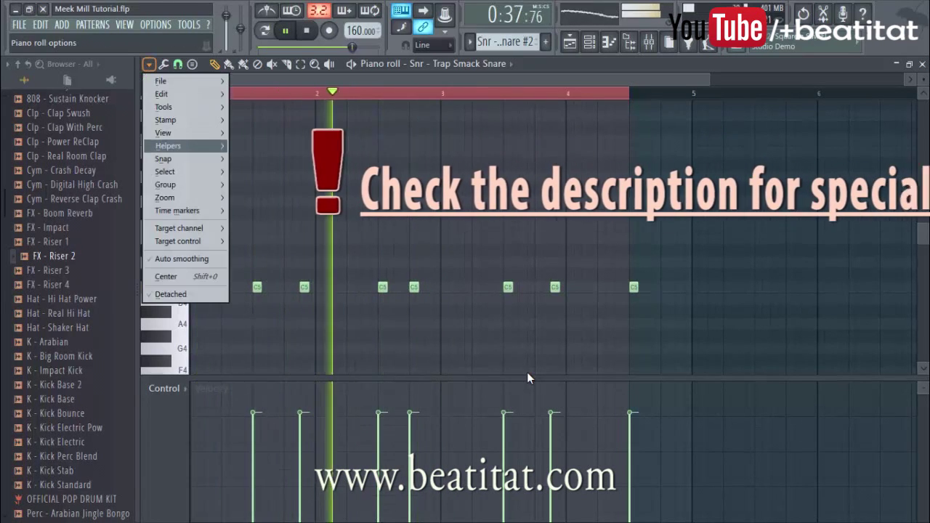
pyautogui.moveTo(167, 158)
pyautogui.click(257, 247)
pyautogui.press('space')
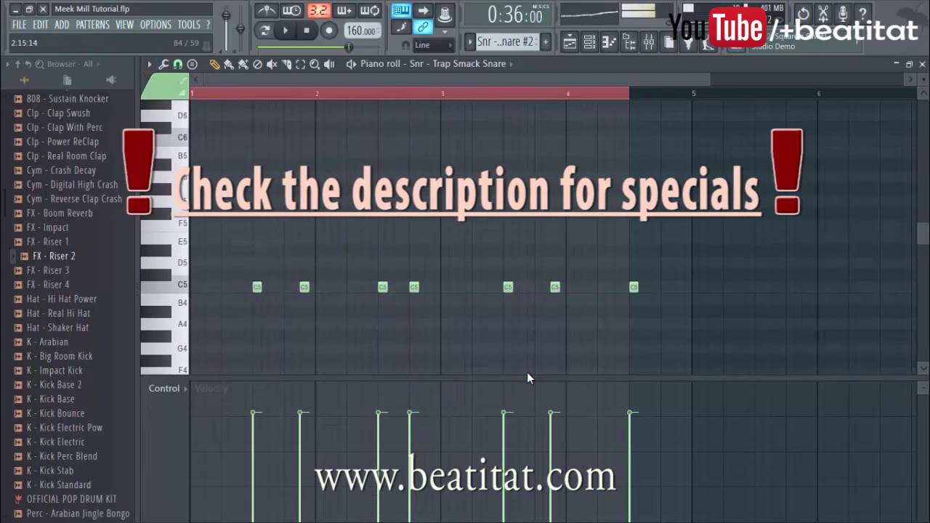
pyautogui.scroll(3, 528, 378)
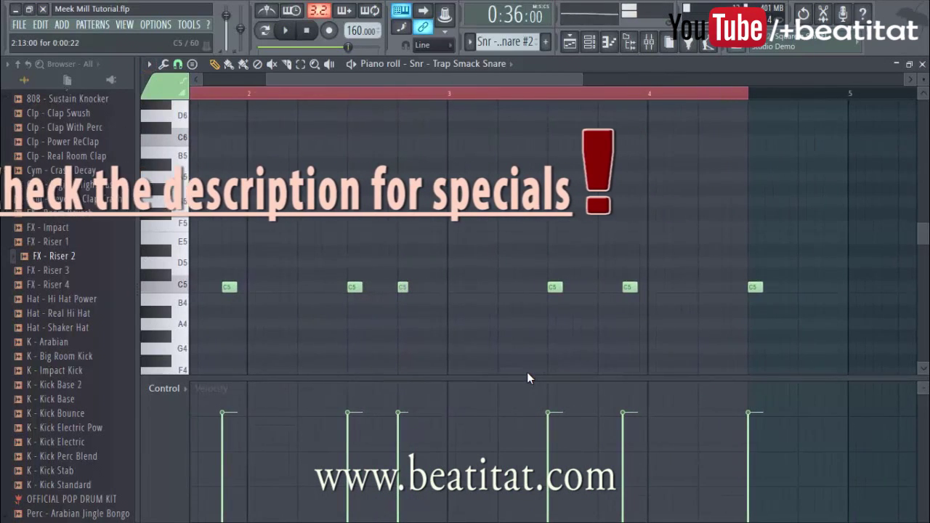
pyautogui.click(417, 287)
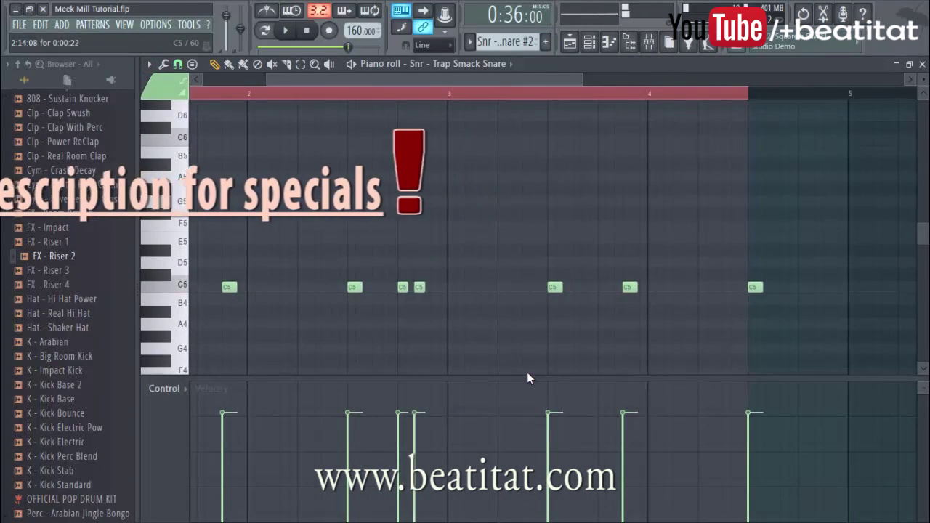
pyautogui.click(435, 287)
pyautogui.press('space')
pyautogui.scroll(-2, 528, 377)
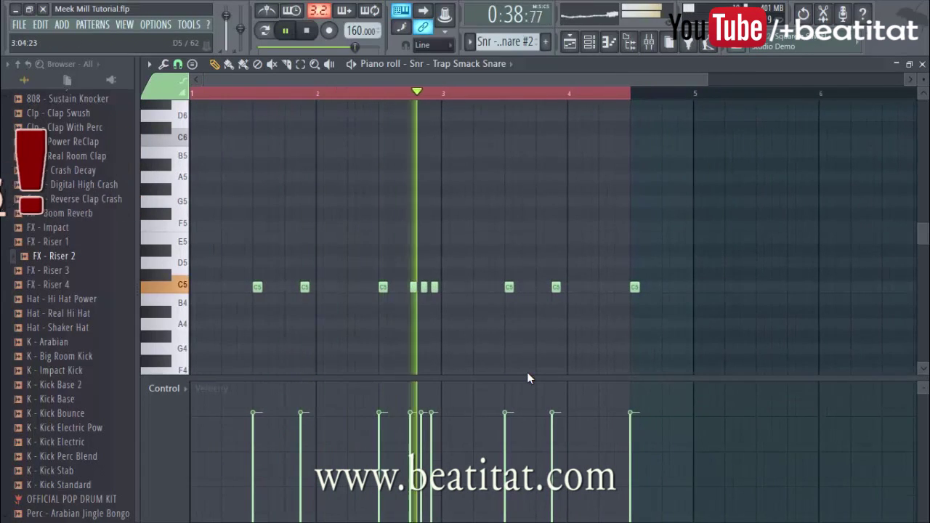
# Step: Add one short C5 snare note just before and one just after the last snare hit in bar 4
pyautogui.press('space')
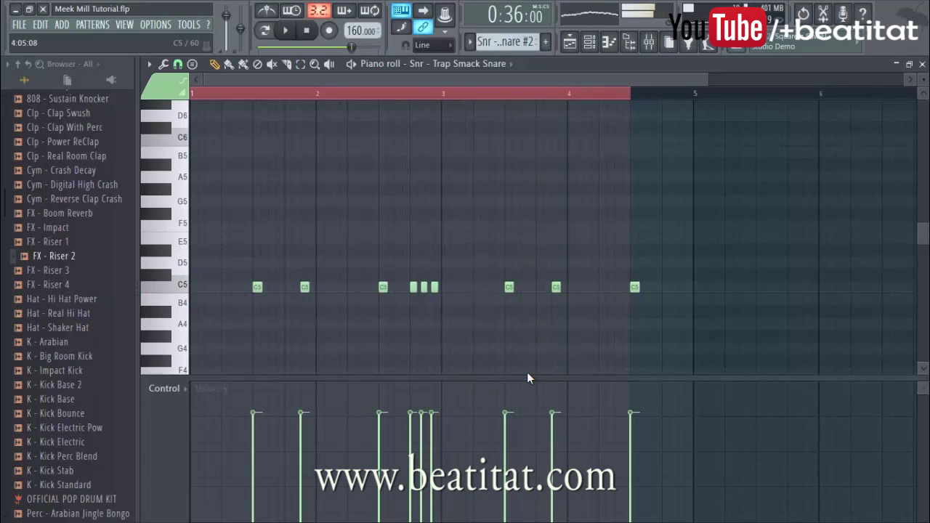
pyautogui.press('space')
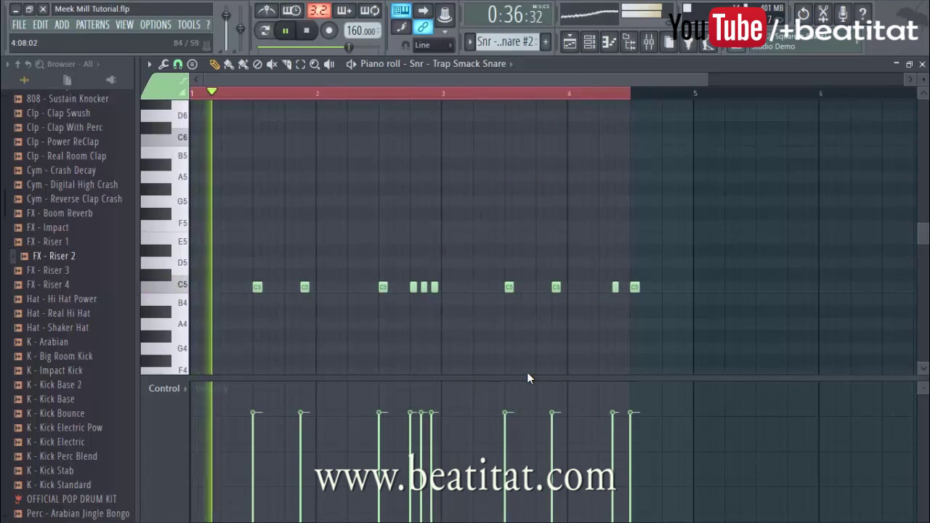
pyautogui.moveTo(677, 287); pyautogui.dragTo(665, 287)
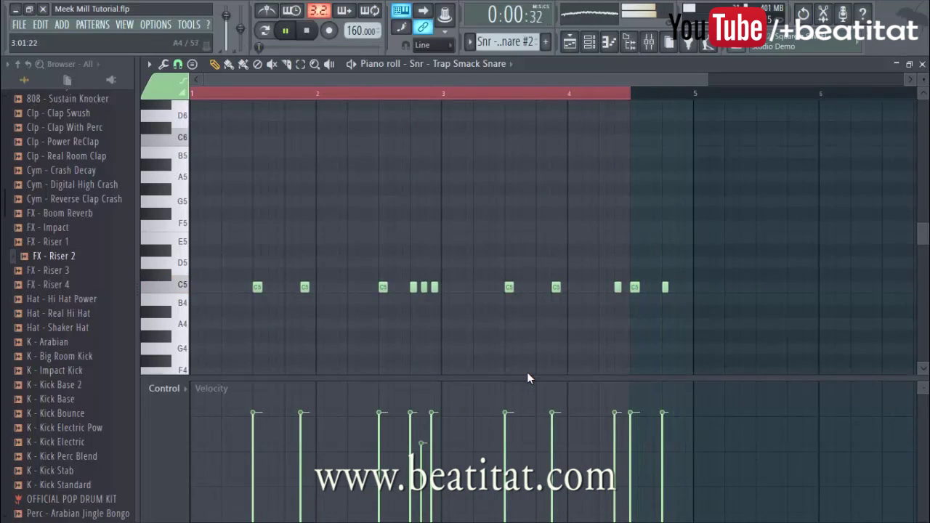
# Step: Lower the velocities of the three roll notes at the end of bar 2 and return to the channel rack
pyautogui.press('F7')
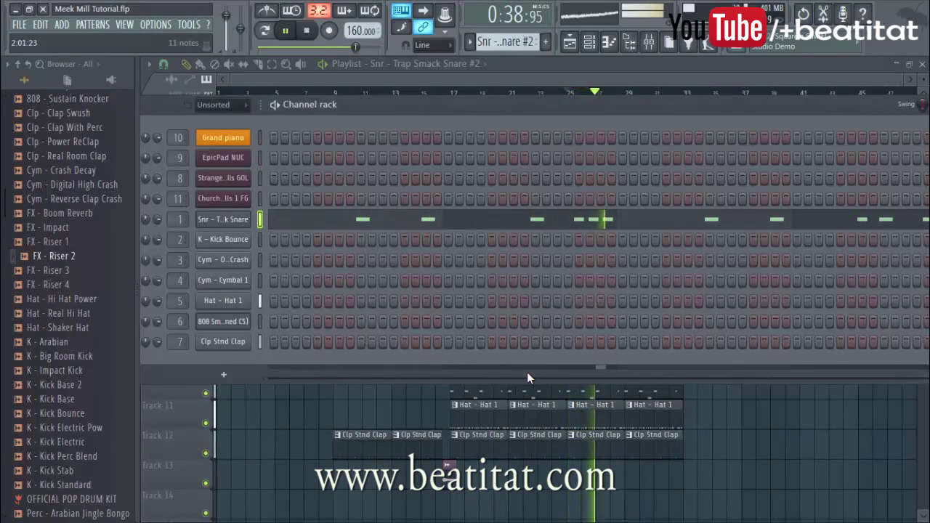
pyautogui.press('F7')
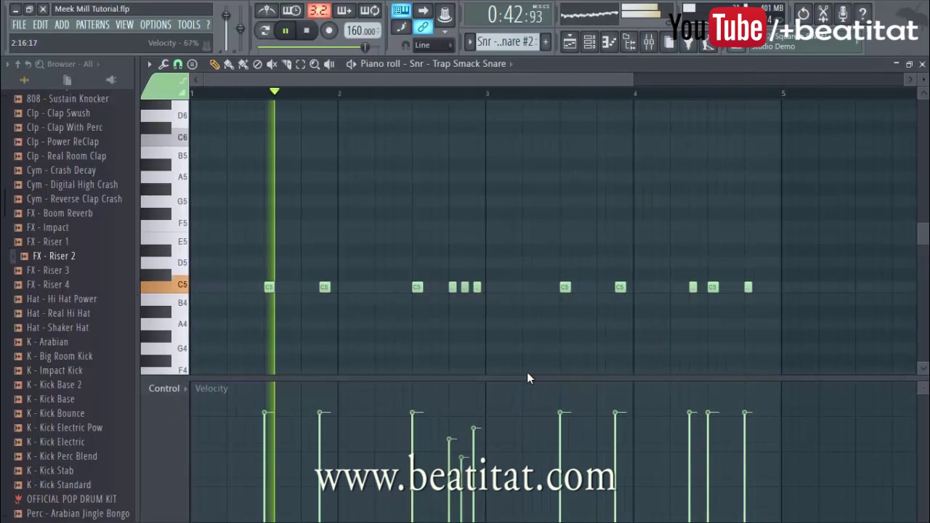
pyautogui.press('F7')
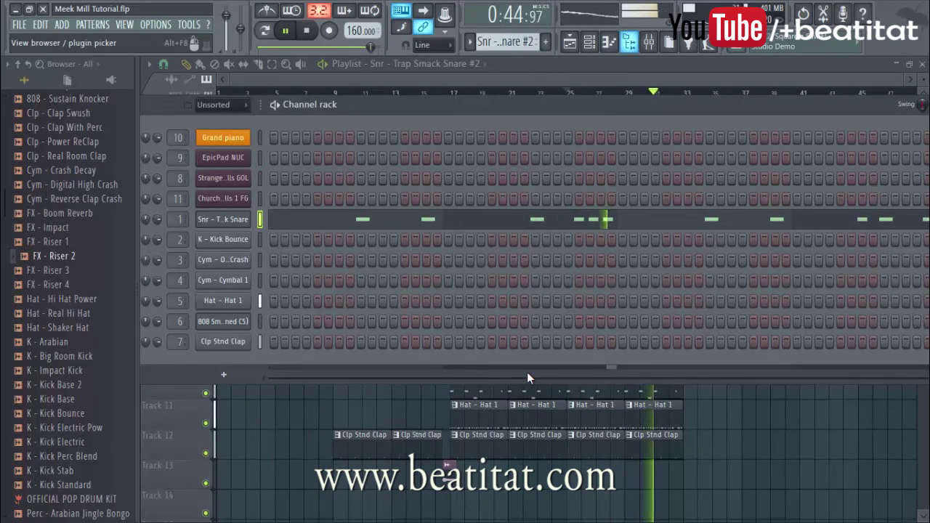
# Step: Lower the Strange Bells GOL and Pad mixer track volumes slightly while the song plays
pyautogui.press('F9')
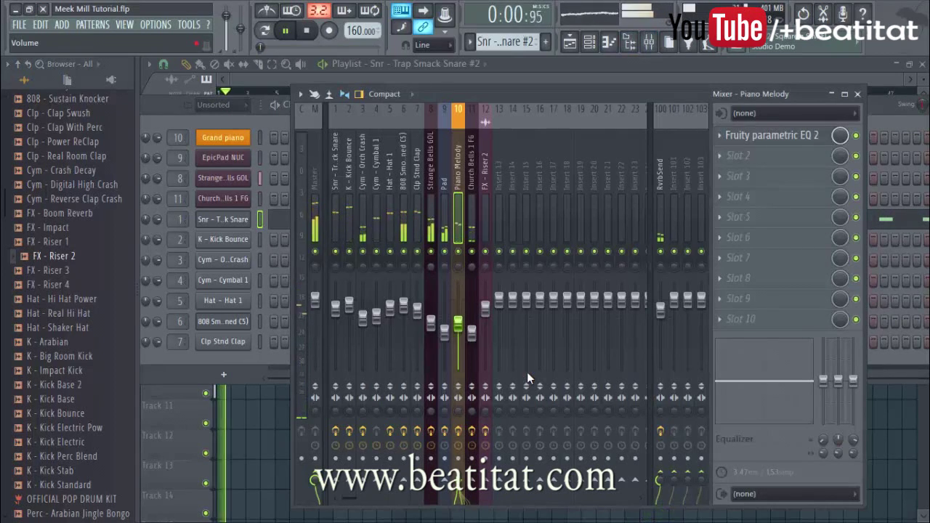
pyautogui.press('Left')
pyautogui.press('Left')
pyautogui.press('F6')
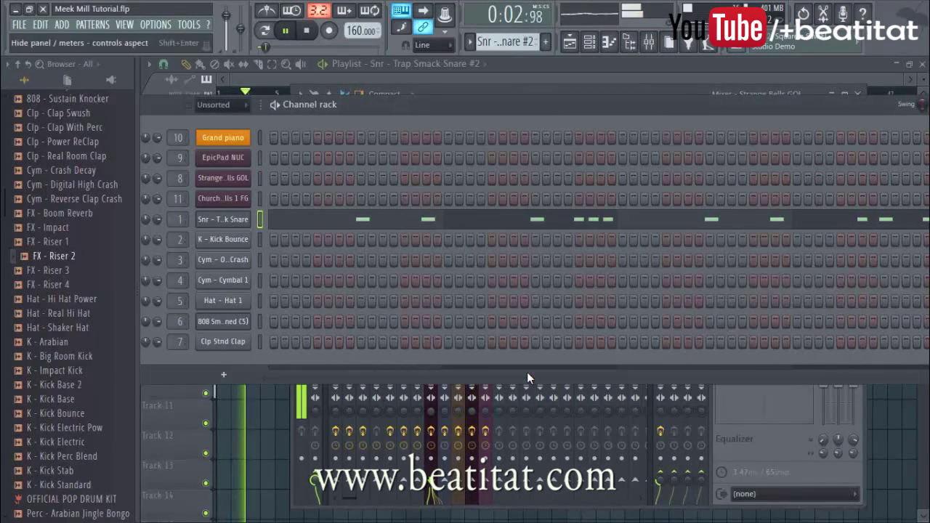
pyautogui.press('F9')
pyautogui.press('Right')
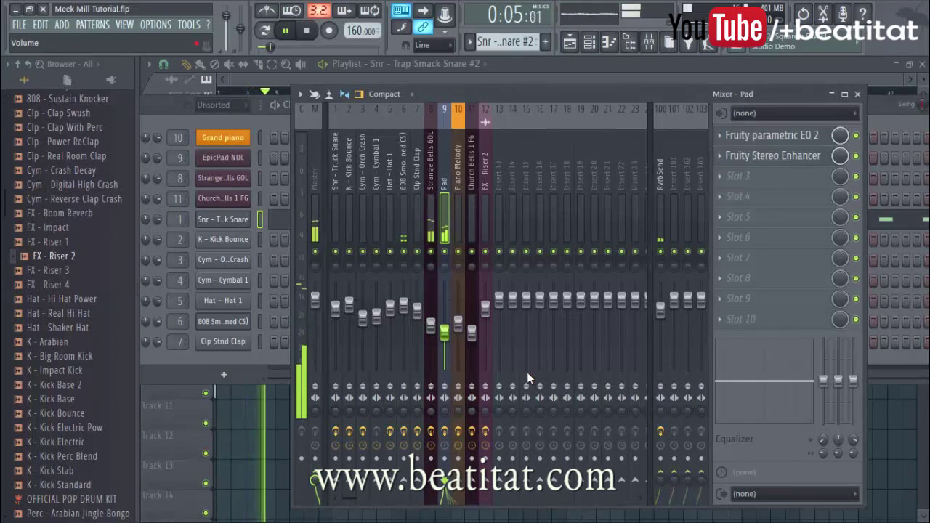
pyautogui.moveTo(444, 332)
pyautogui.mouseDown()
pyautogui.moveTo(429, 331)
pyautogui.moveTo(461, 336)
pyautogui.moveTo(454, 332)
pyautogui.mouseUp()
# Step: Reshape the Pad's Fruity parametric EQ 2 curve, moving low-cut band 1 slightly up in frequency, and close the EQ
pyautogui.click(772, 136)
pyautogui.moveTo(617, 237); pyautogui.dragTo(618, 267)
pyautogui.moveTo(323, 299)
pyautogui.mouseDown()
pyautogui.moveTo(320, 308)
pyautogui.moveTo(412, 304)
pyautogui.mouseUp()
pyautogui.press('space')
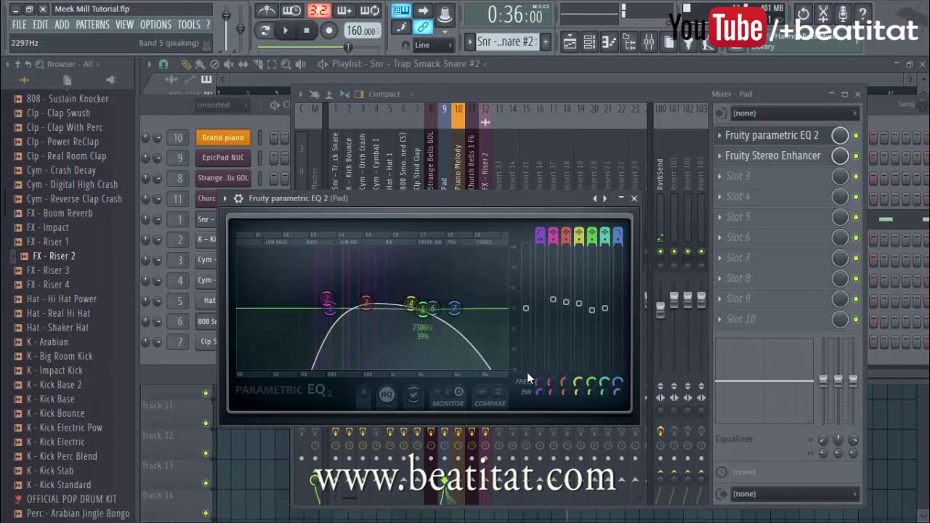
pyautogui.moveTo(330, 308); pyautogui.dragTo(335, 308)
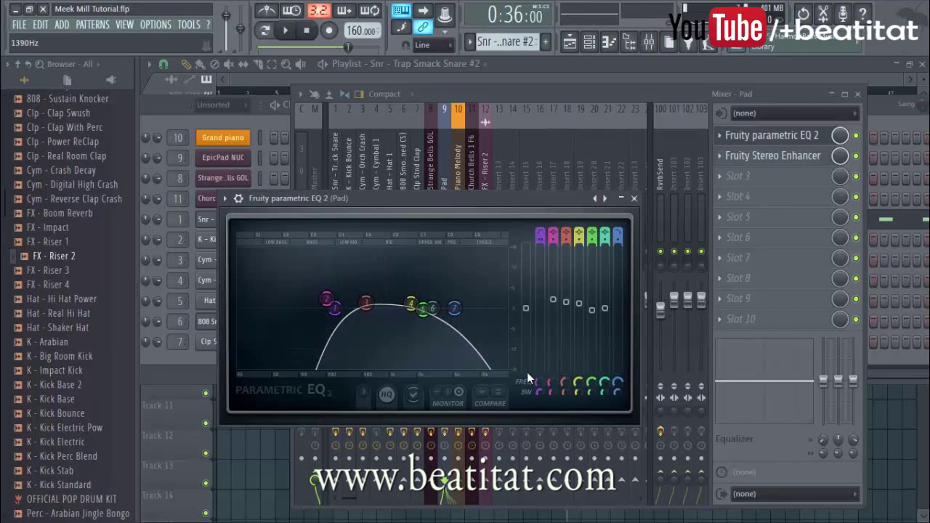
pyautogui.click(634, 198)
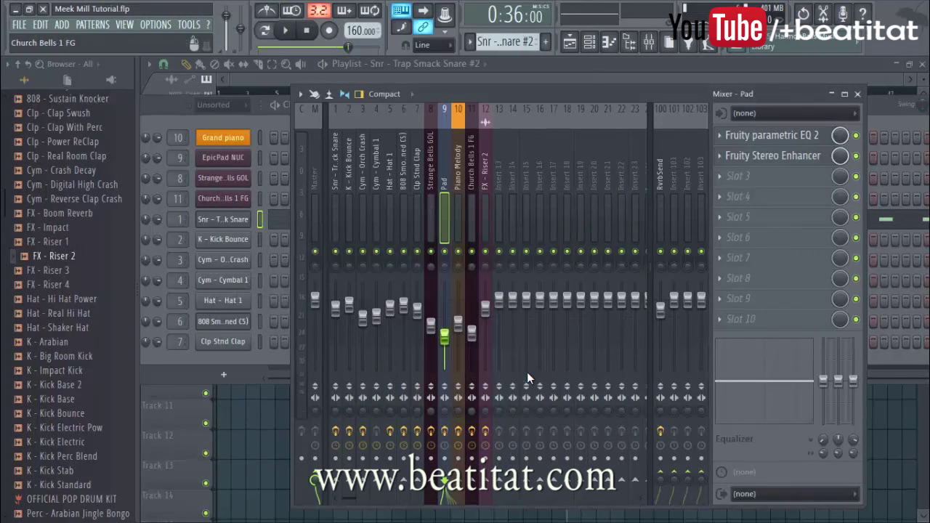
# Step: Select the Strange Bells GOL mixer track and play the song to check the mixer levels against the playlist arrangement
pyautogui.click(431, 325)
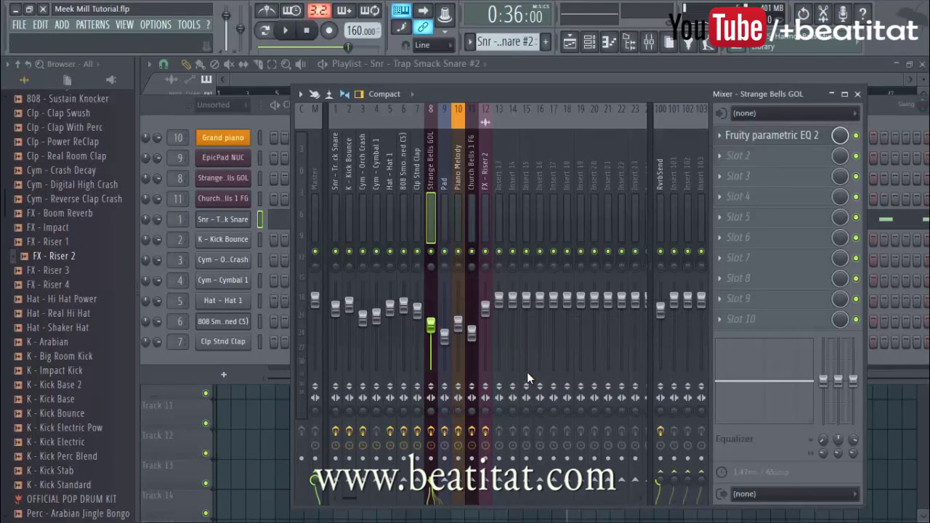
pyautogui.press('space')
pyautogui.press('F5')
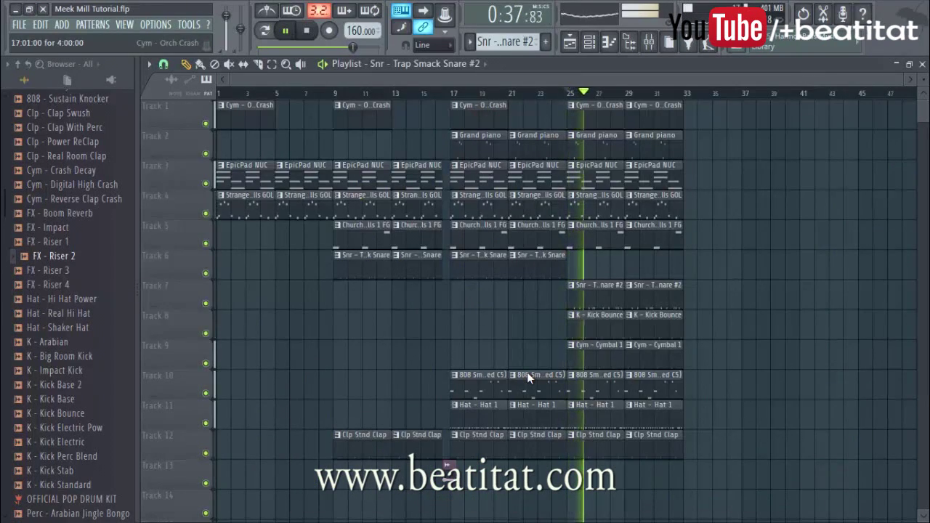
pyautogui.press('F9')
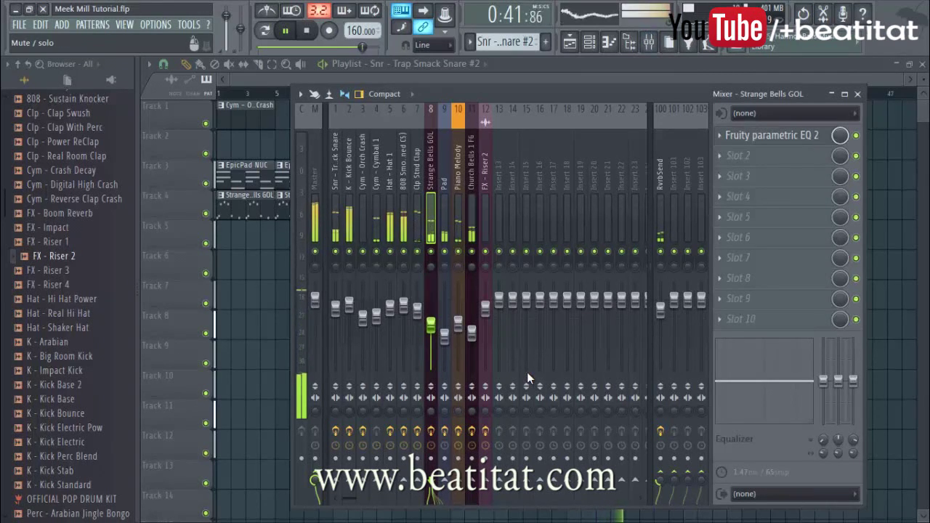
pyautogui.press('F9')
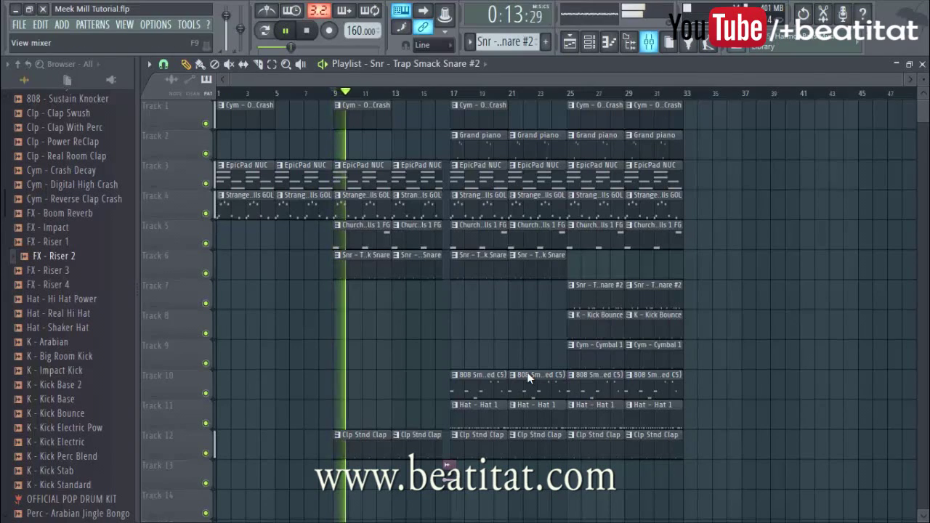
# Step: Load Fruity Love Philter into the Master track's first effect slot, close its window and stop playback
pyautogui.press('F9')
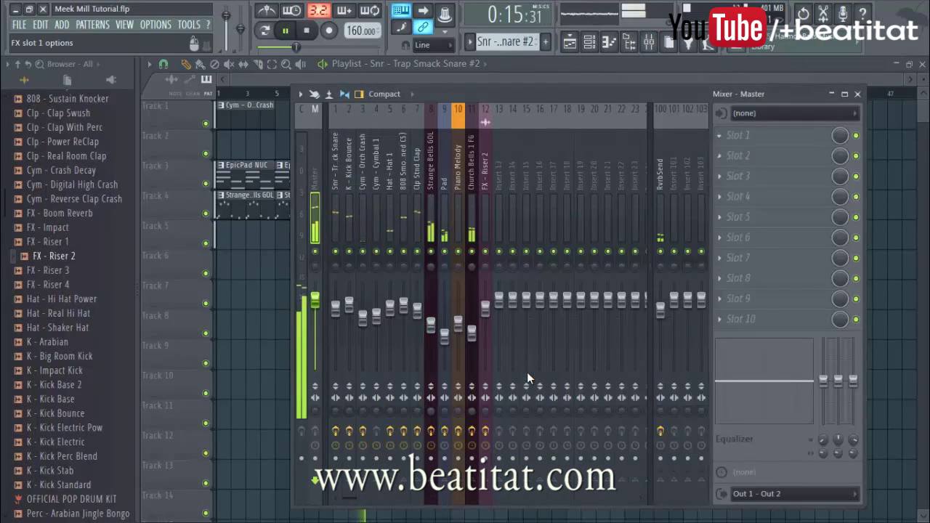
pyautogui.click(720, 136)
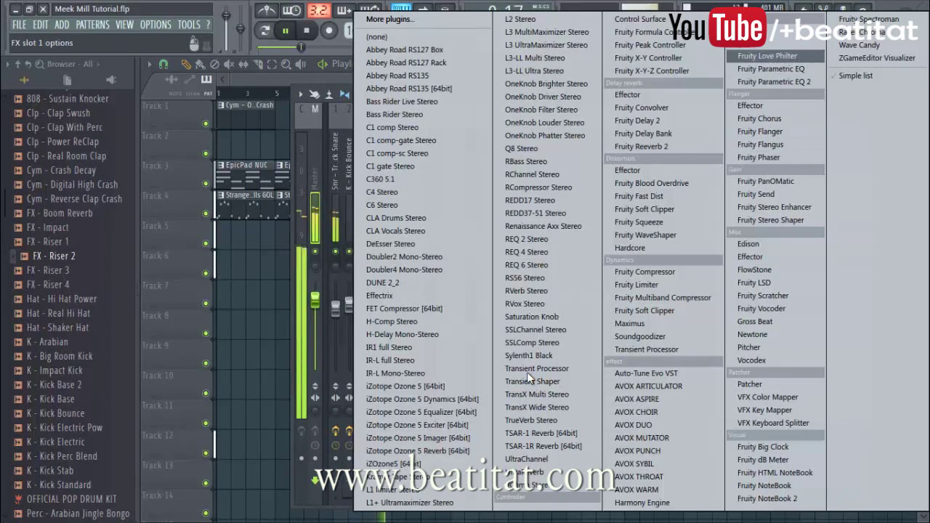
pyautogui.click(767, 55)
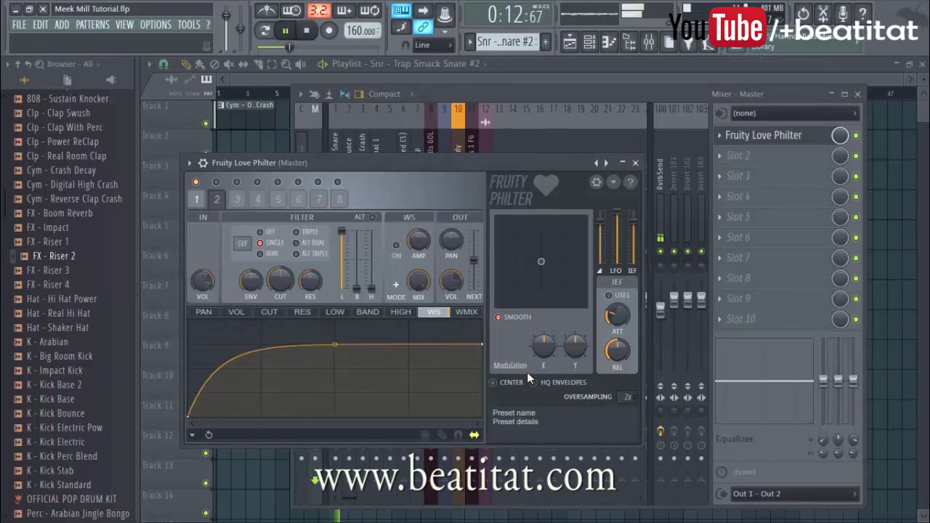
pyautogui.click(636, 162)
pyautogui.press('space')
pyautogui.click(856, 136)
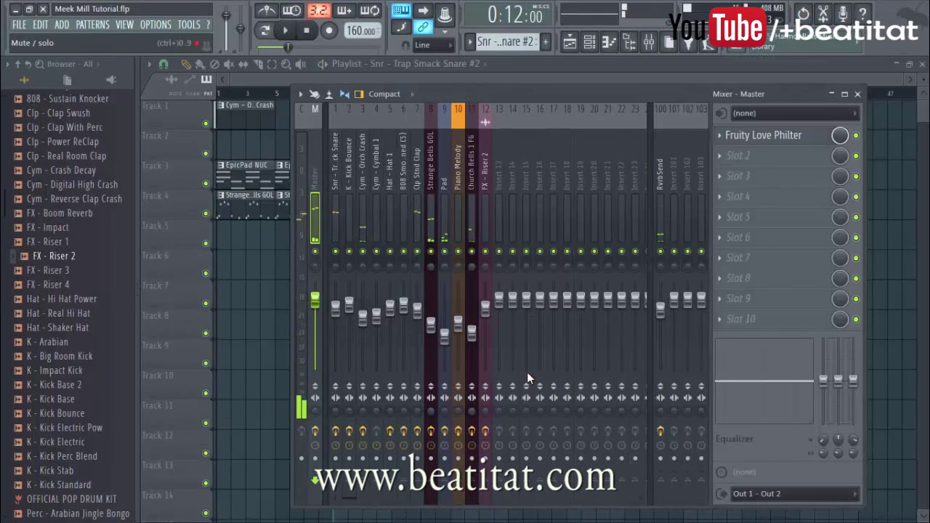
# Step: Turn the Love Philter's mix level on the Master track down to 0%
pyautogui.rightClick(839, 136)
pyautogui.click(764, 136)
pyautogui.click(764, 136)
pyautogui.moveTo(840, 136); pyautogui.dragTo(840, 151)
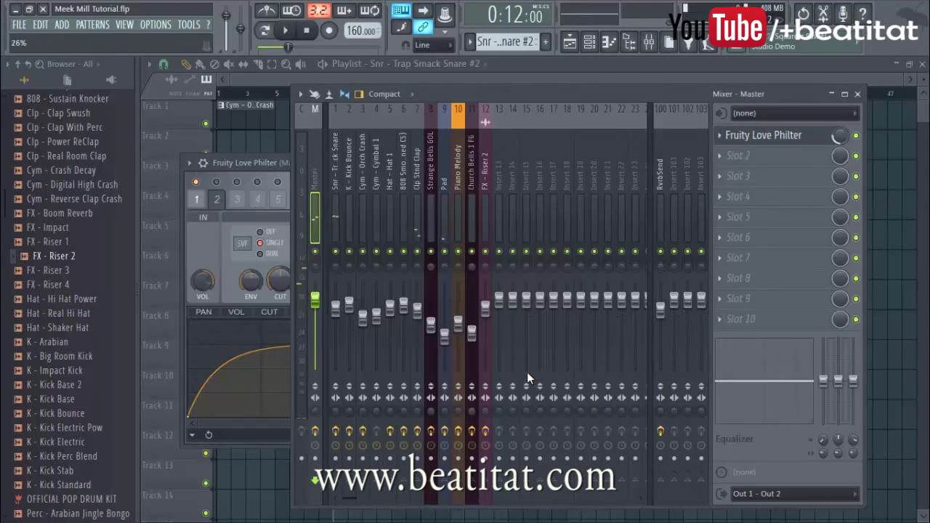
pyautogui.rightClick(840, 136)
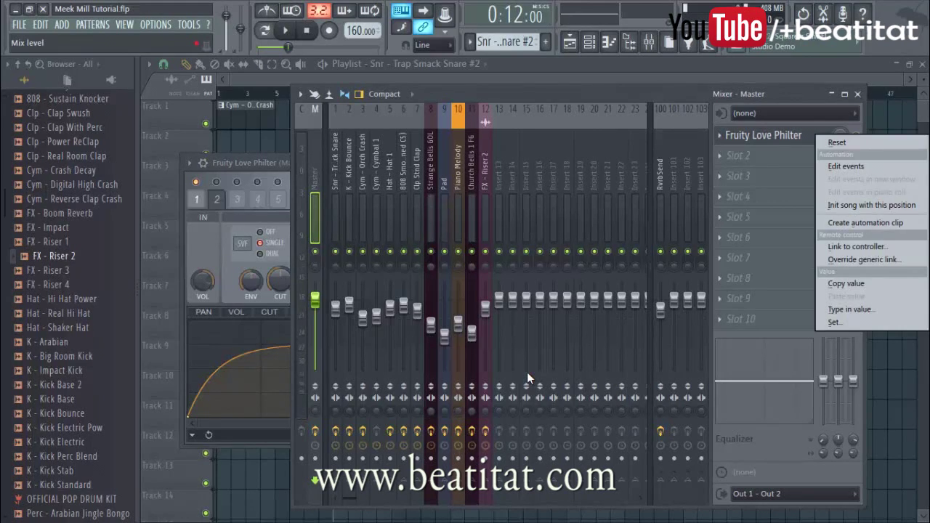
pyautogui.click(580, 218)
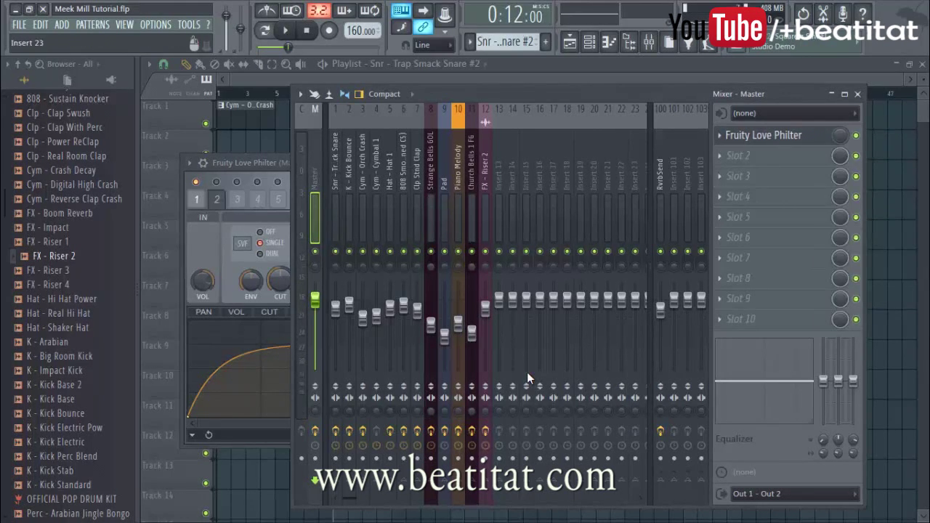
# Step: Close the Love Philter window and create an automation clip for the effect's mix level on the Master
pyautogui.rightClick(840, 135)
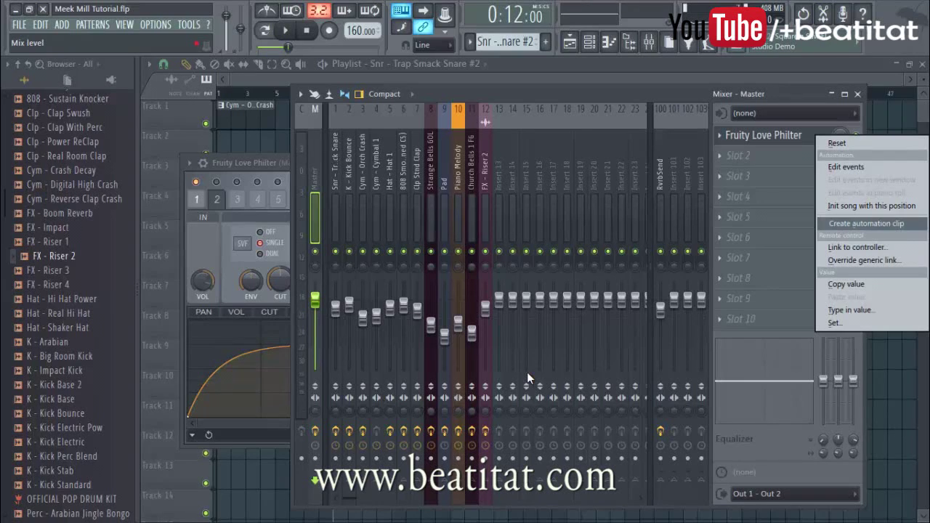
pyautogui.click(771, 136)
pyautogui.click(772, 135)
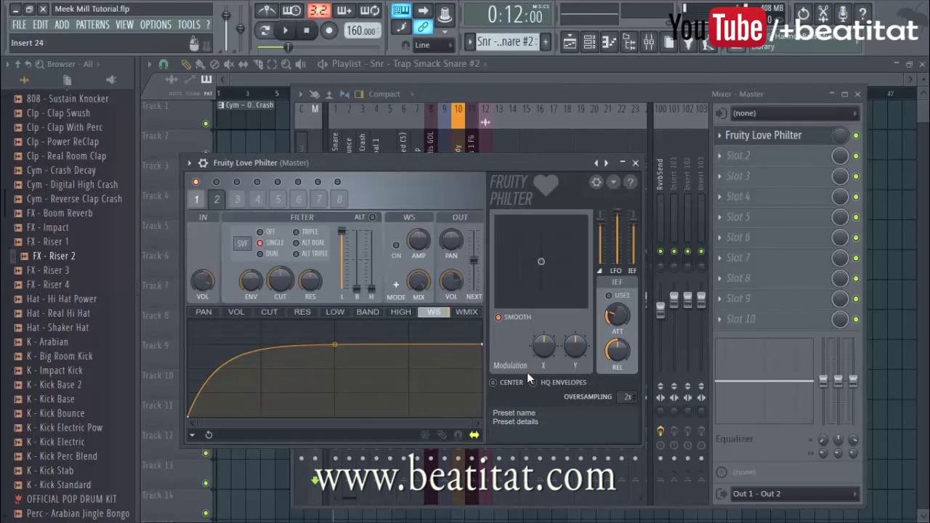
pyautogui.click(635, 163)
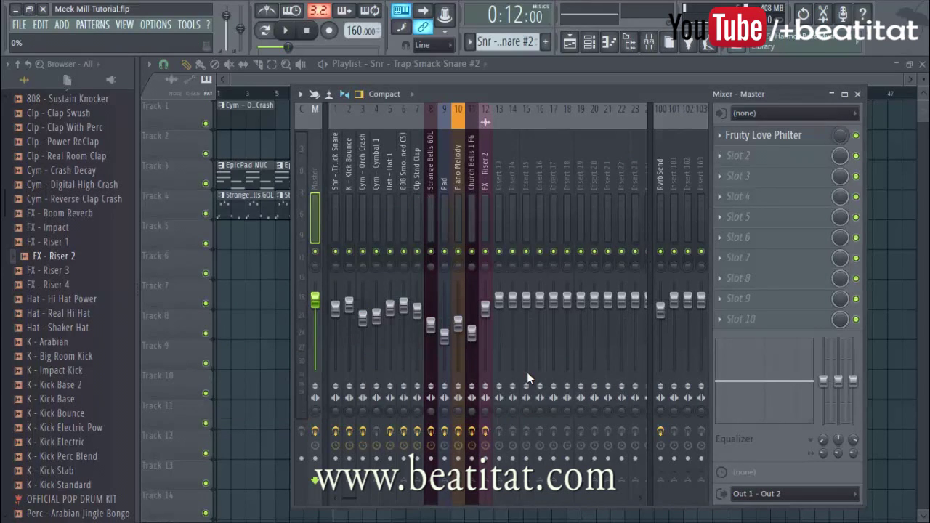
pyautogui.rightClick(840, 135)
pyautogui.click(864, 223)
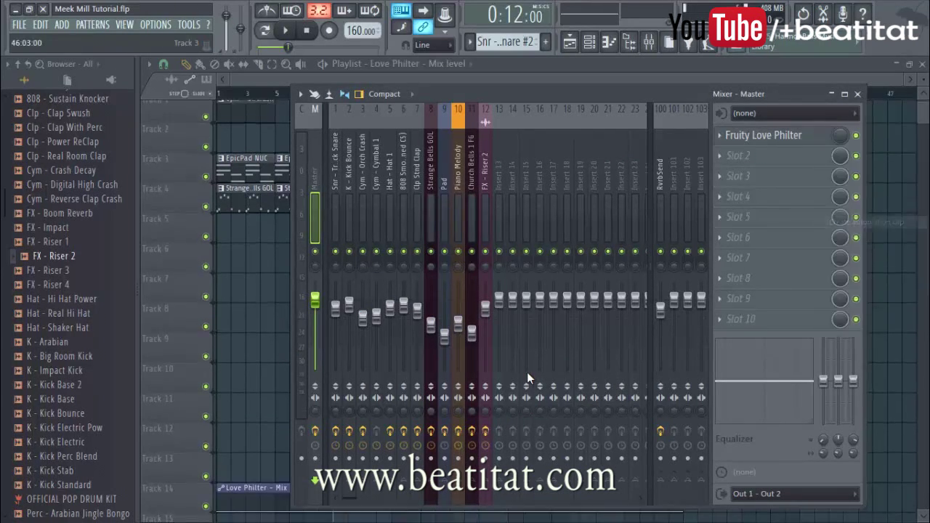
# Step: Add points to the Love Philter mix-level automation so it ramps up from 0% to 100% at bar 9
pyautogui.scroll(-4, 528, 377)
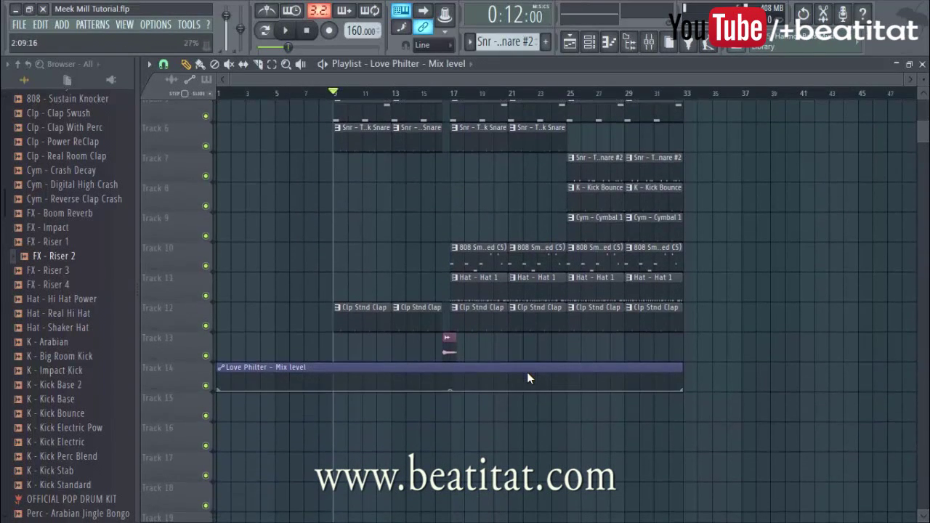
pyautogui.rightClick(333, 390)
pyautogui.moveTo(332, 390); pyautogui.dragTo(333, 374)
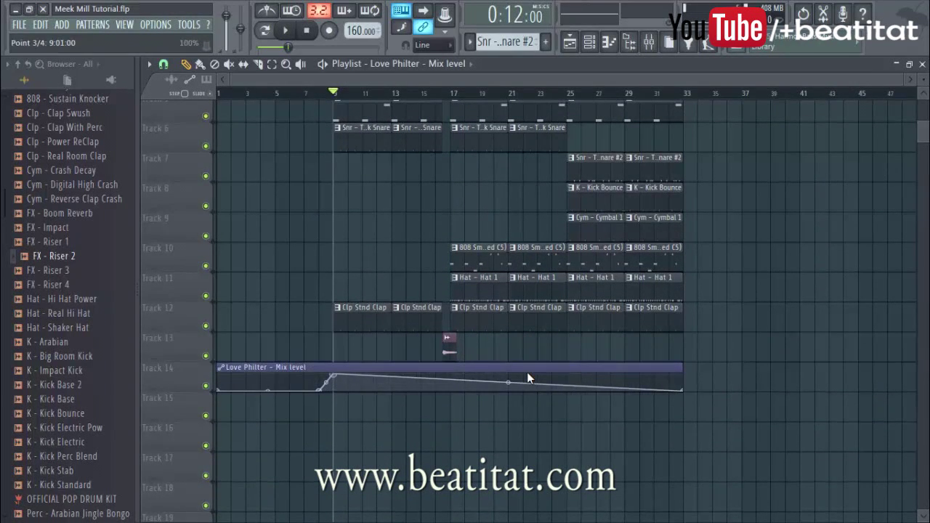
# Step: Hold the mix-level automation high until about bar 16, drop it to zero at bar 17, and play from about bar 7
pyautogui.rightClick(427, 384)
pyautogui.moveTo(428, 384)
pyautogui.mouseDown()
pyautogui.moveTo(436, 374)
pyautogui.moveTo(465, 390)
pyautogui.mouseUp()
pyautogui.rightClick(450, 385)
pyautogui.press('space')
pyautogui.press('space')
pyautogui.click(290, 93)
pyautogui.press('space')
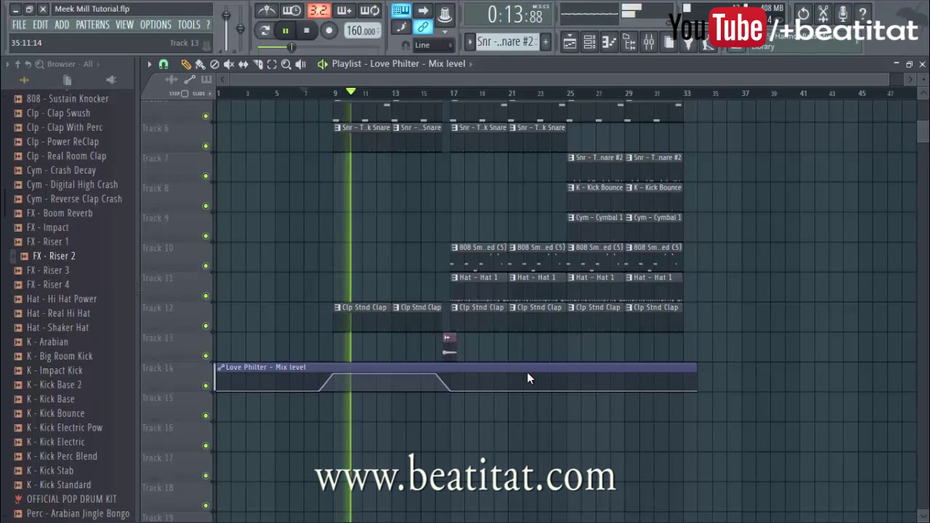
# Step: Look over the whole arrangement in the playlist, and open the 808 Smooth pattern in the piano roll to examine its notes
pyautogui.scroll(4, 529, 377)
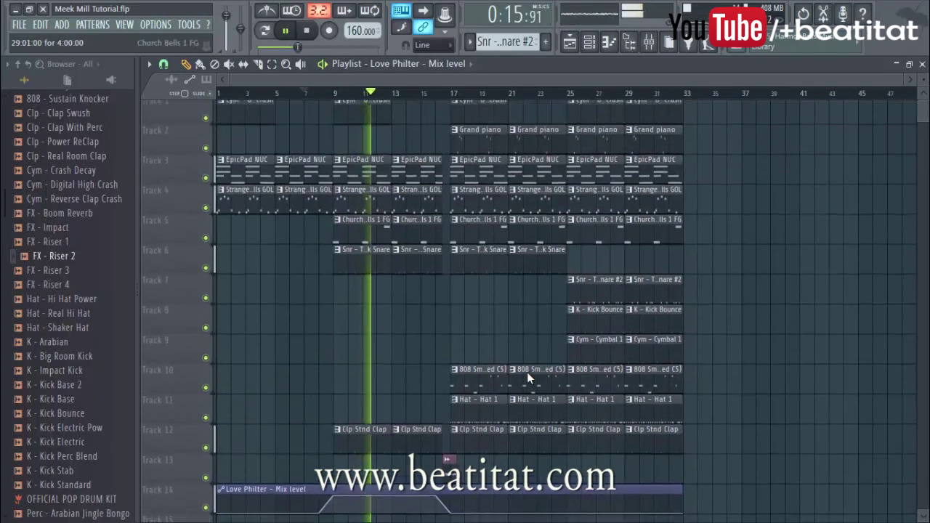
pyautogui.hscroll(6, 528, 378)
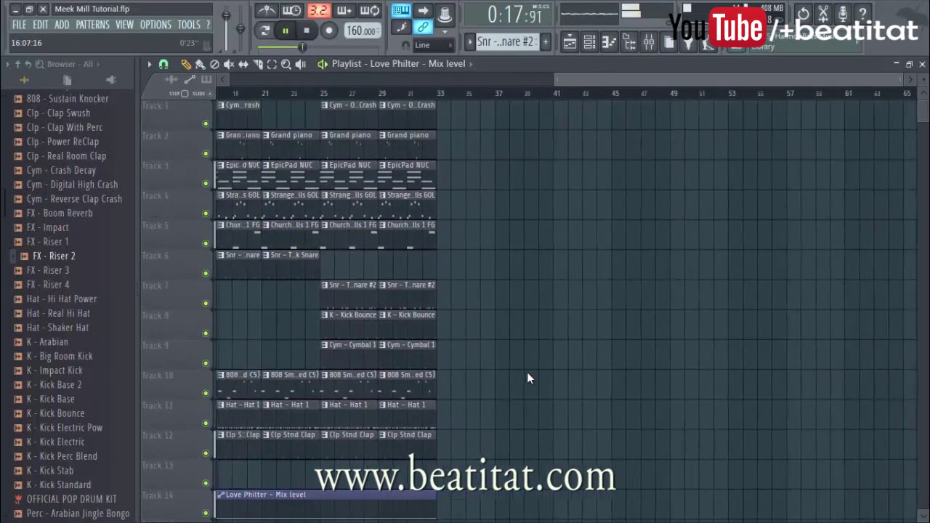
pyautogui.hscroll(-5, 528, 378)
pyautogui.scroll(-2, 528, 378)
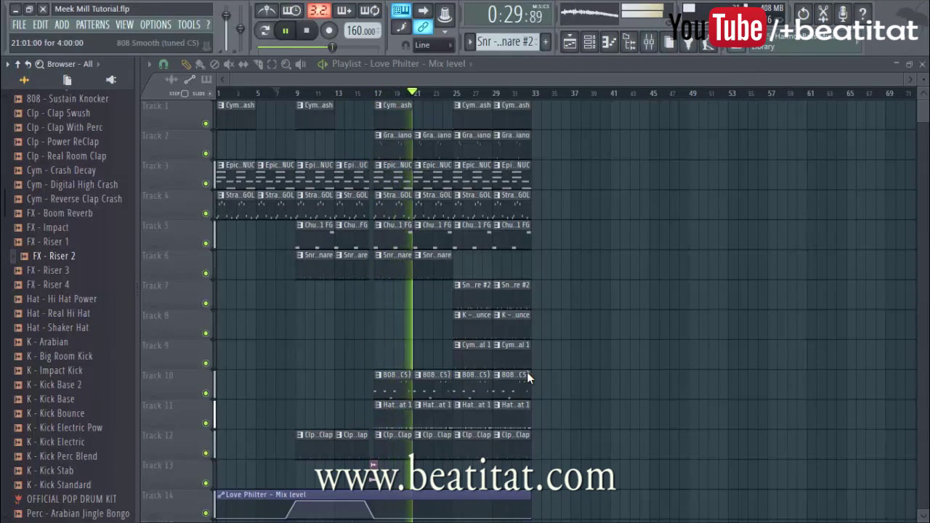
pyautogui.doubleClick(528, 376)
pyautogui.scroll(-3, 527, 378)
pyautogui.scroll(3, 528, 378)
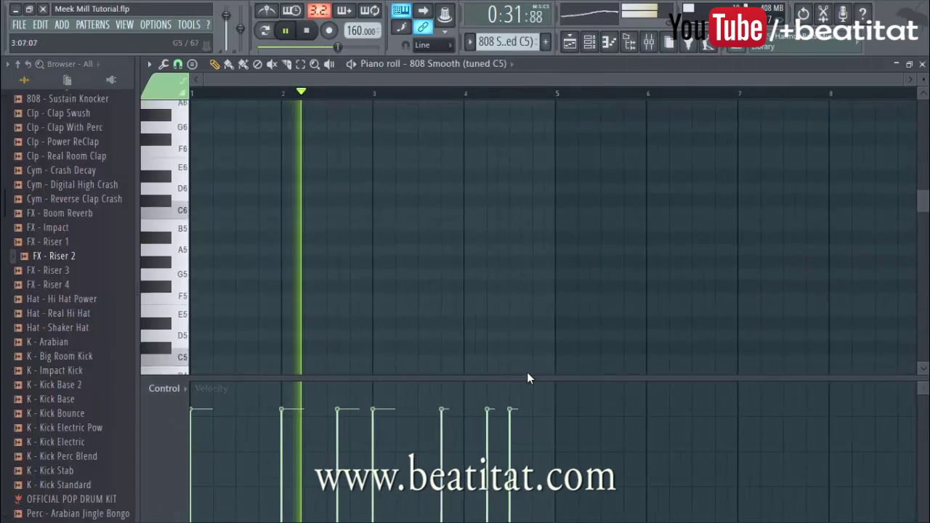
pyautogui.scroll(-5, 527, 378)
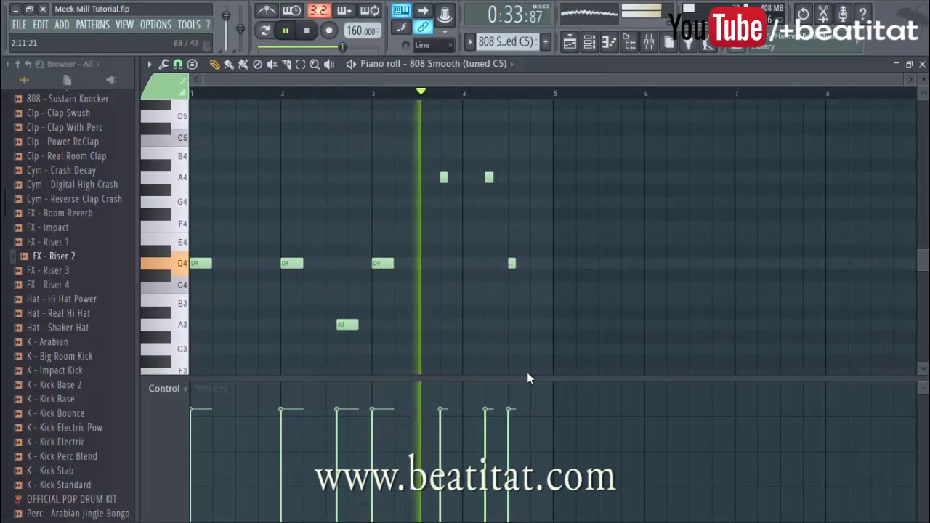
pyautogui.scroll(4, 528, 378)
# Step: Try removing the A3 note near the end of bar 2 in the 808 pattern and undo the deletion
pyautogui.moveTo(375, 324); pyautogui.dragTo(380, 324)
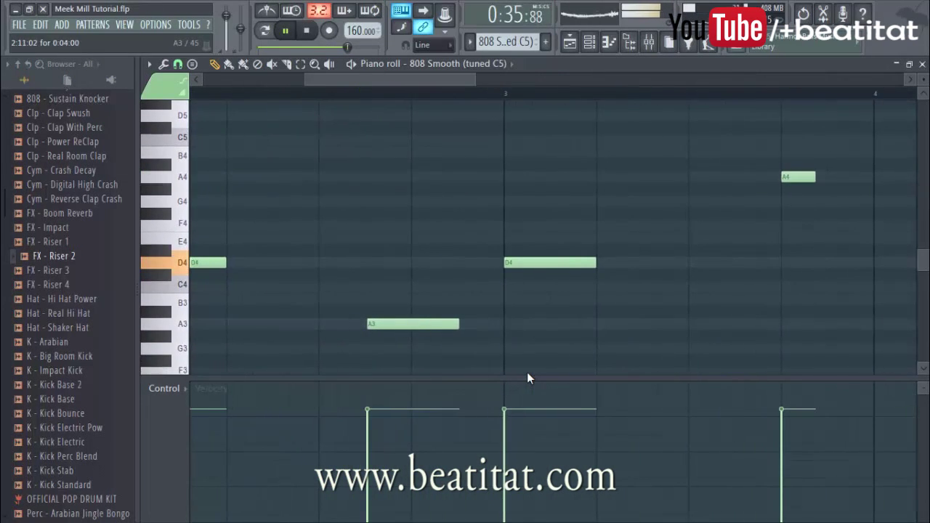
pyautogui.rightClick(379, 324)
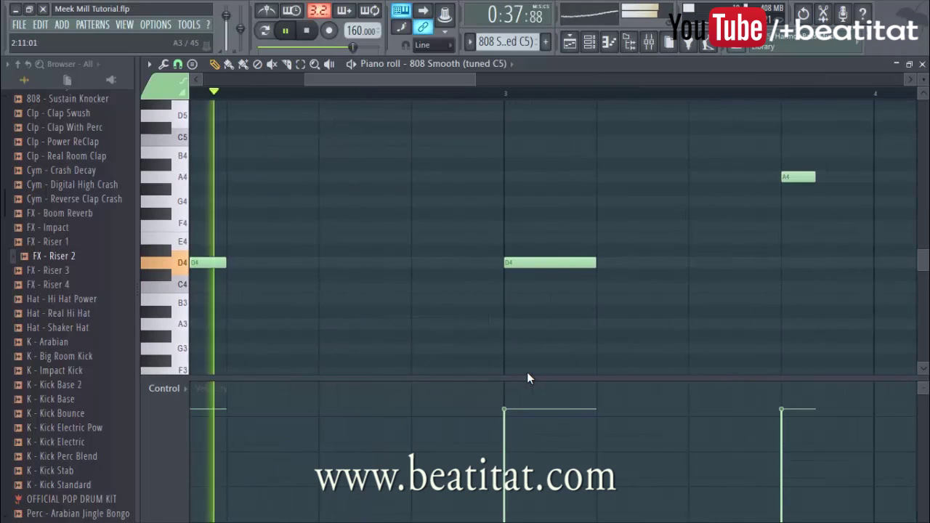
pyautogui.hotkey('ctrl', 'z')
pyautogui.scroll(-2, 528, 377)
pyautogui.scroll(-2, 527, 377)
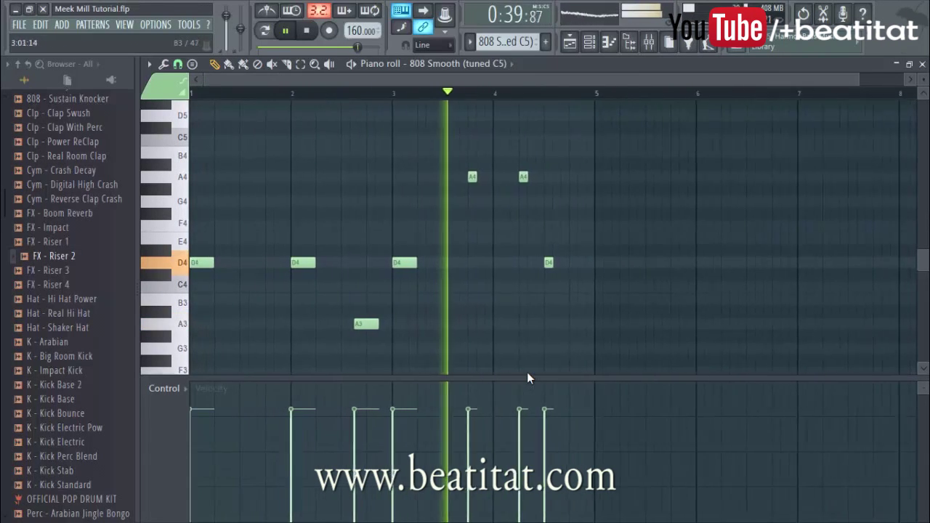
# Step: Change the piano roll's snap setting and return to the playlist
pyautogui.click(149, 63)
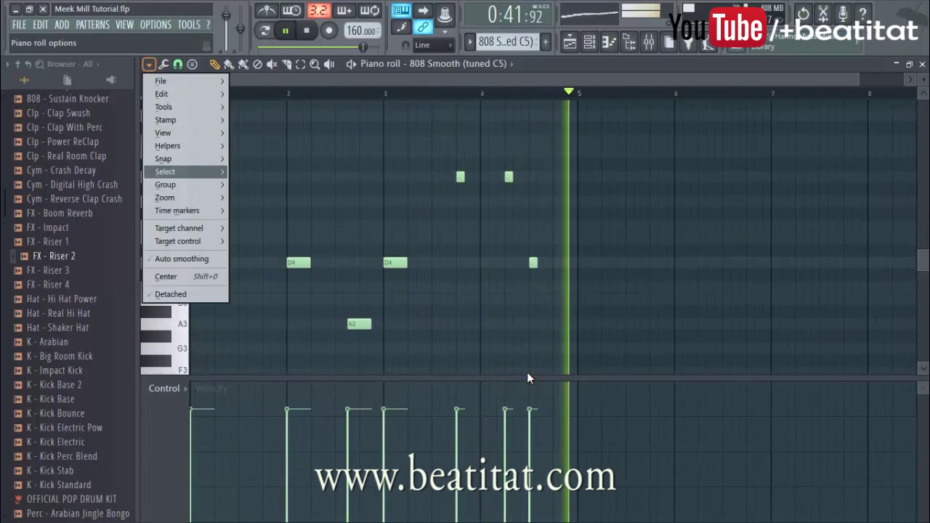
pyautogui.moveTo(166, 159)
pyautogui.click(266, 233)
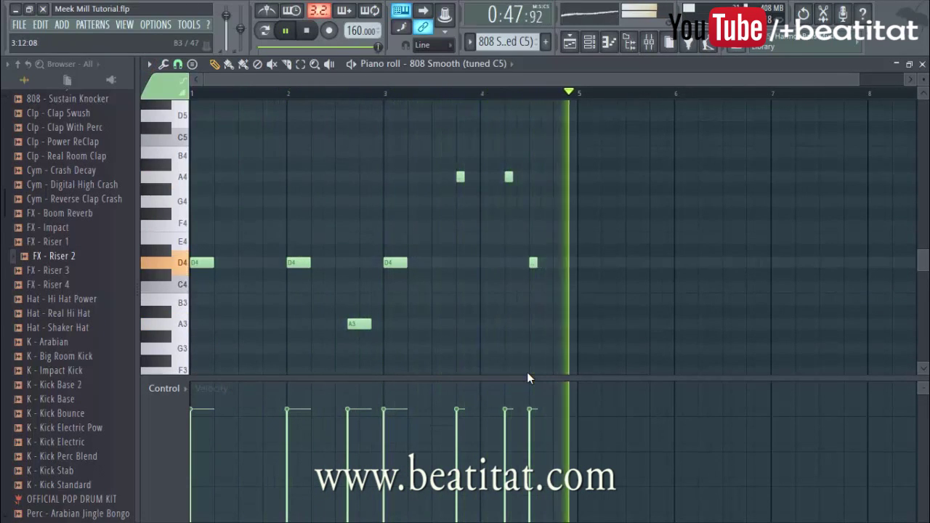
pyautogui.press('Escape')
pyautogui.press('Escape')
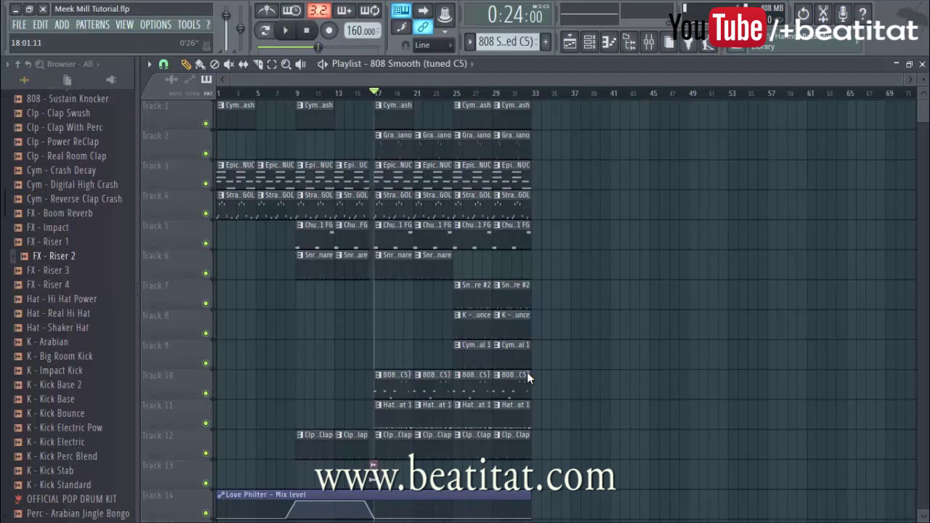
# Step: Add a time marker named Chorus at bar 17 of the playlist
pyautogui.hotkey('alt', 't')
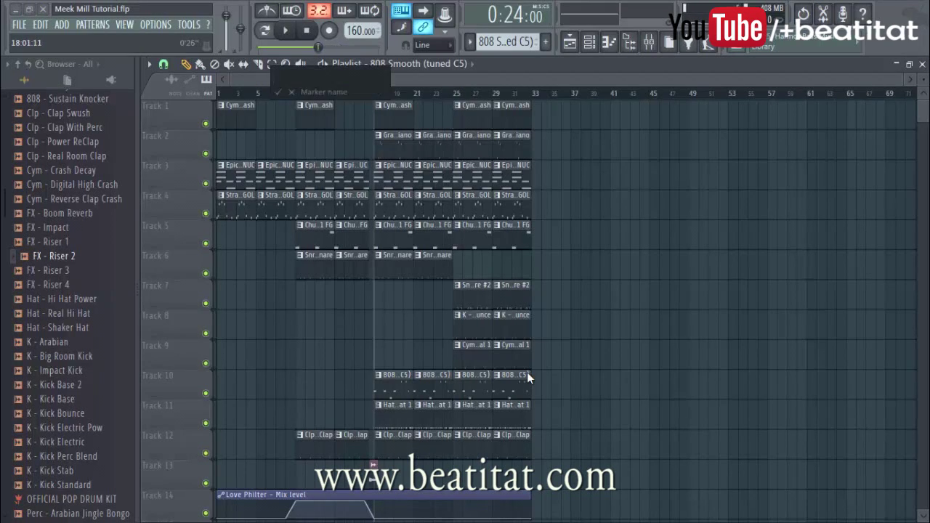
pyautogui.press('Return')
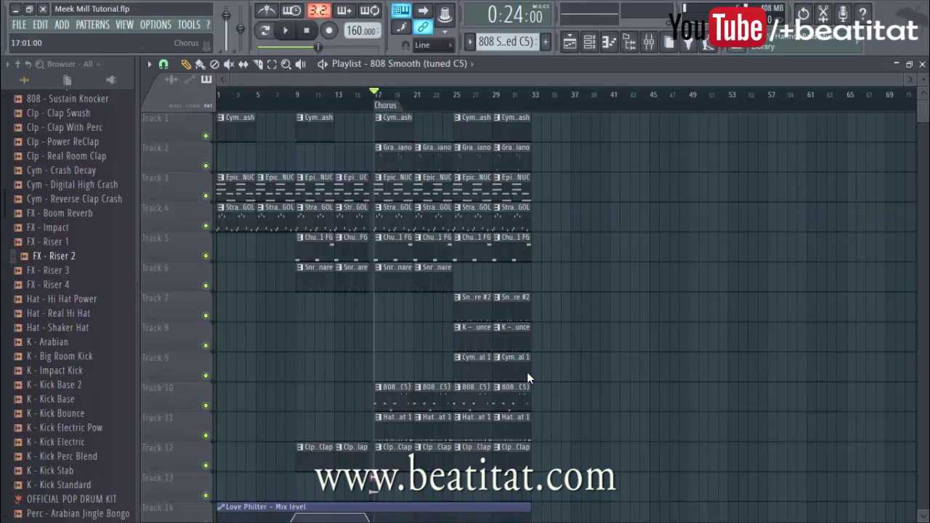
# Step: Look over the arrangement's tracks and the AT Pop Kit samples in the browser
pyautogui.scroll(-4, 528, 378)
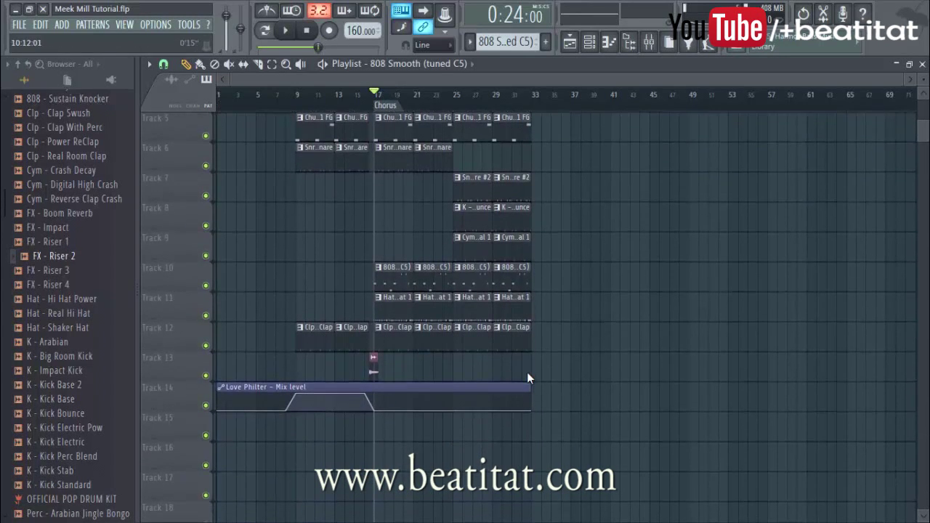
pyautogui.scroll(4, 528, 377)
pyautogui.scroll(-5, 528, 378)
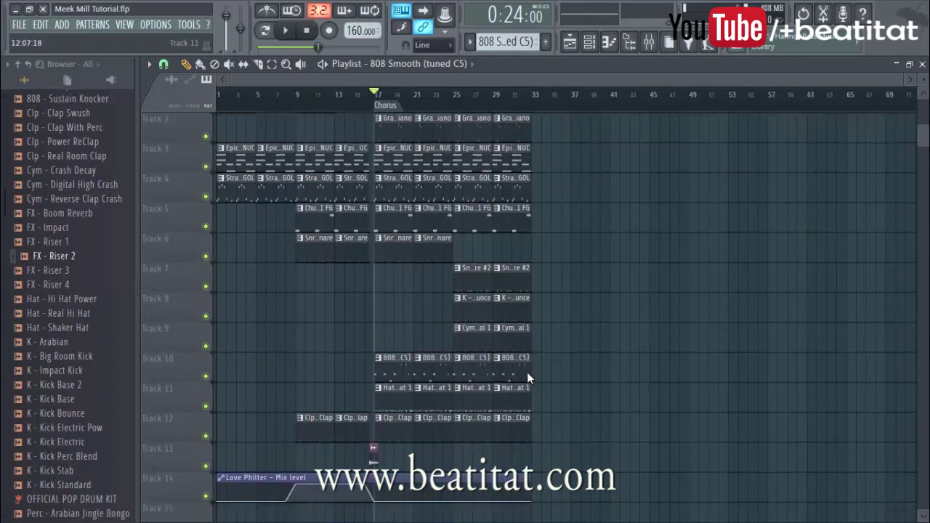
pyautogui.scroll(5, 528, 378)
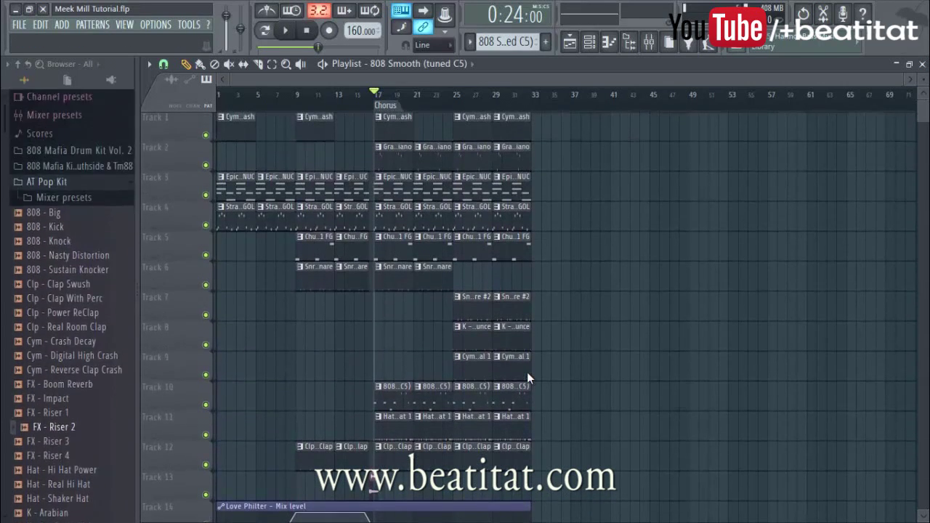
pyautogui.scroll(-8, 529, 378)
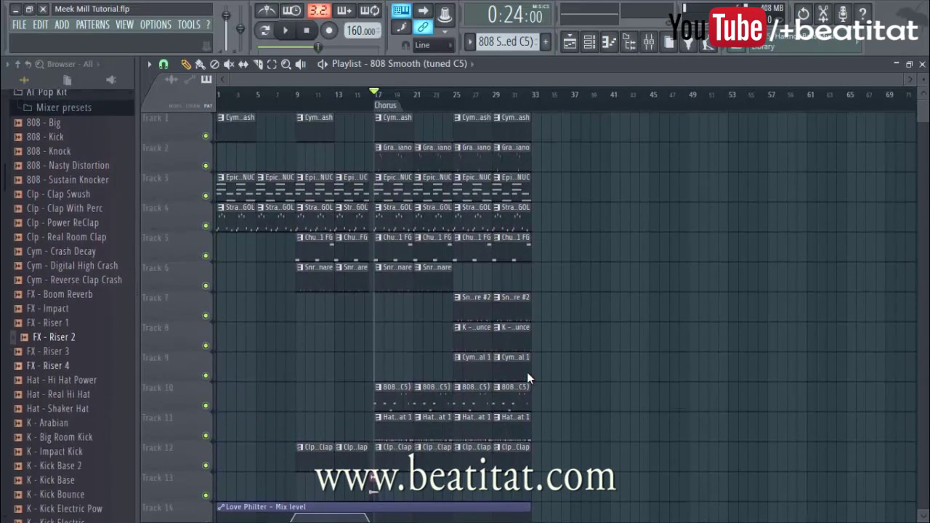
pyautogui.scroll(-6, 528, 378)
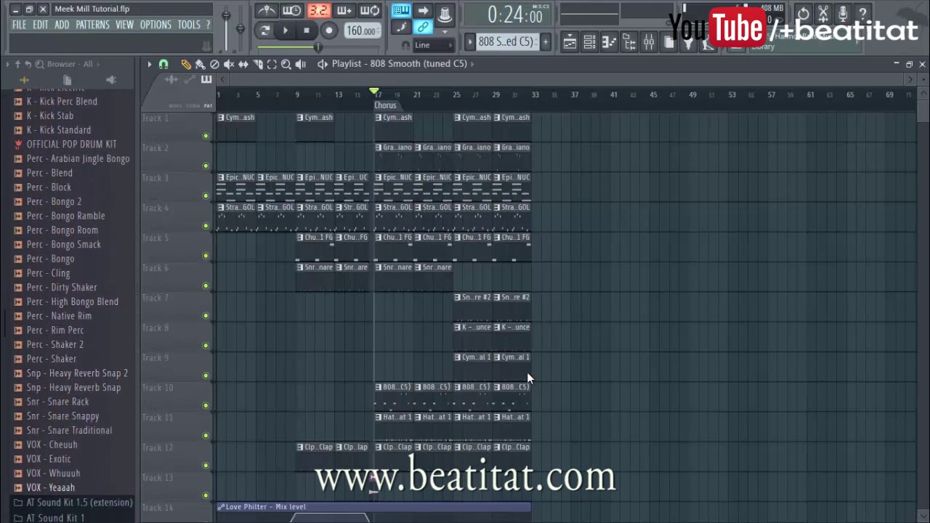
pyautogui.scroll(15, 528, 378)
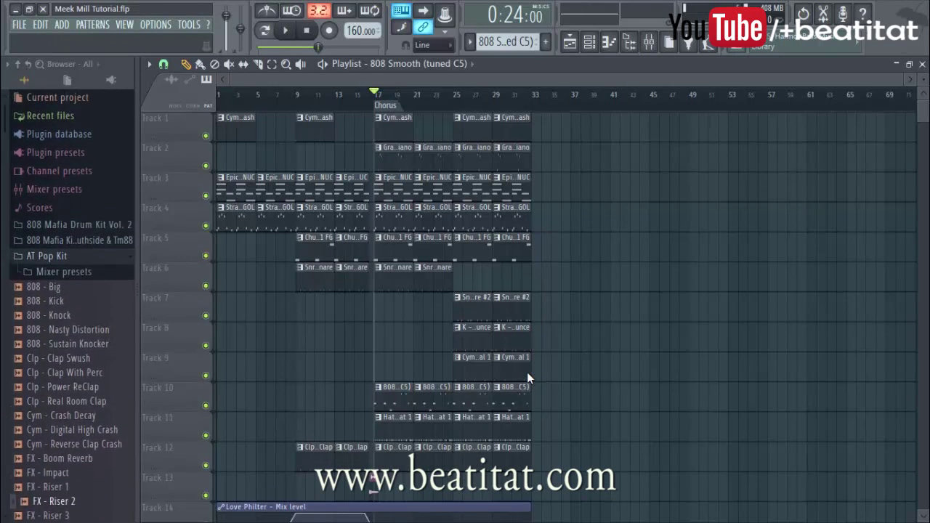
# Step: Hide the browser and place Strange Bells GOL clips on Track 4 at bars 33 and 37
pyautogui.hotkey('alt', 'F8')
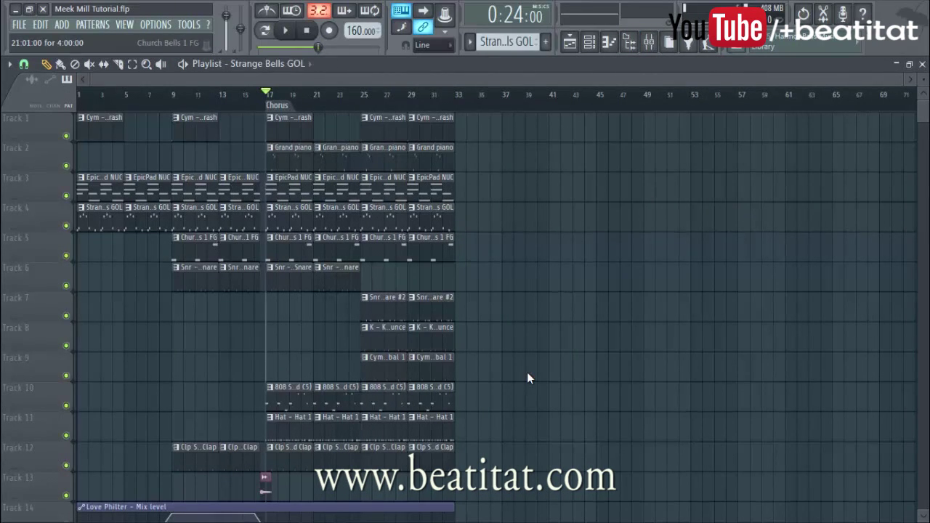
pyautogui.click(464, 220)
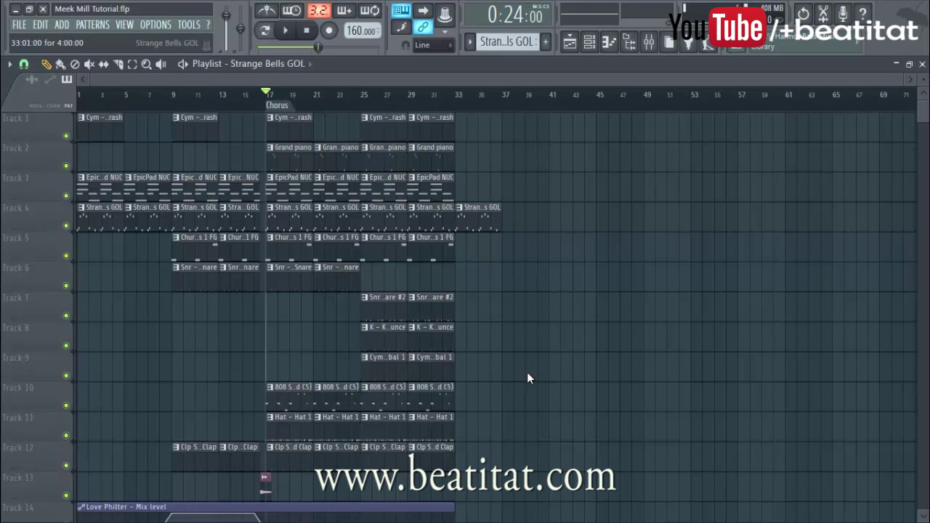
pyautogui.click(509, 220)
# Step: Place clips of the original Trap Smack Snare pattern on Track 6 at bars 33 and 37
pyautogui.click(434, 309)
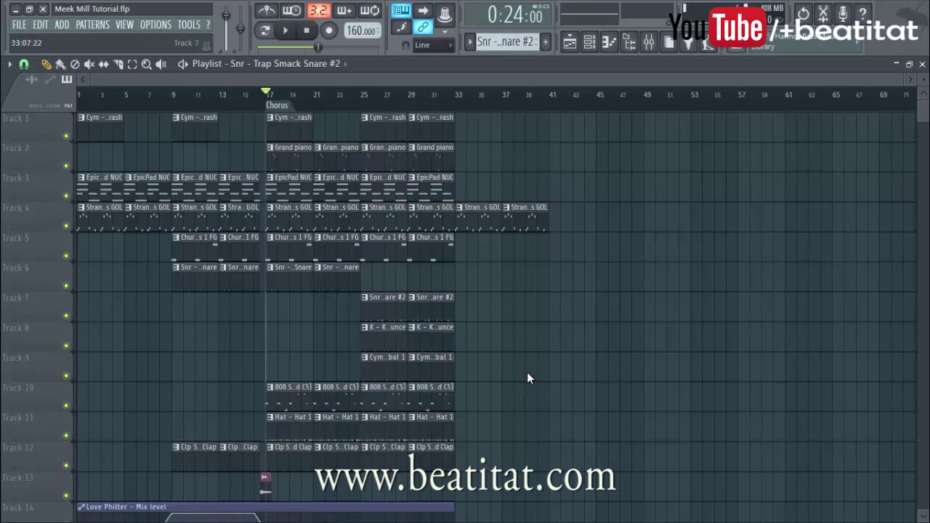
pyautogui.click(340, 278)
pyautogui.click(463, 278)
pyautogui.click(510, 278)
# Step: Move the playhead to bar 33 and add a time marker named Verse there
pyautogui.click(460, 94)
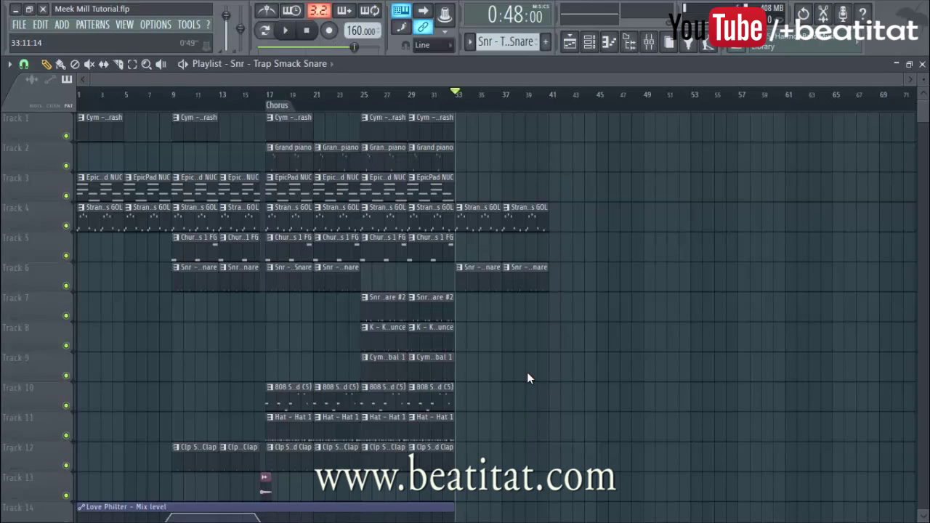
pyautogui.hotkey('alt', 't')
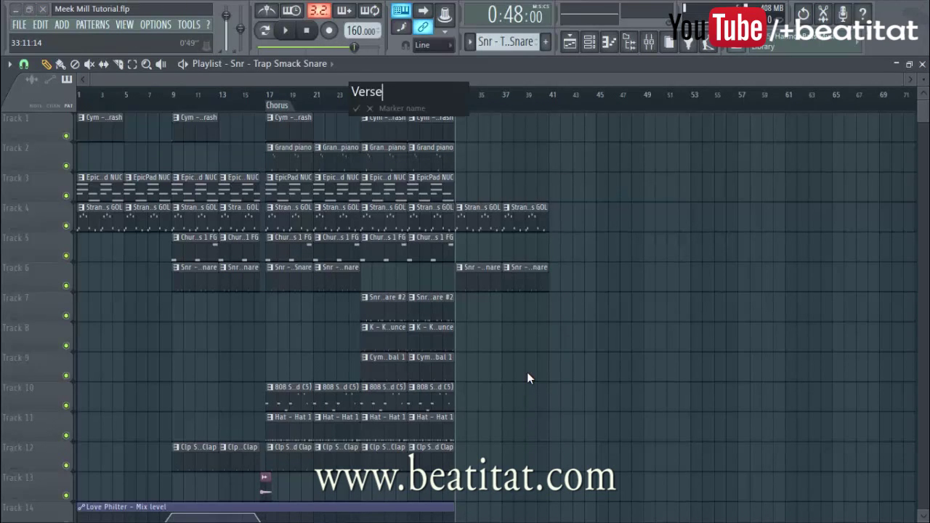
pyautogui.write('Verse')
pyautogui.press('Return')
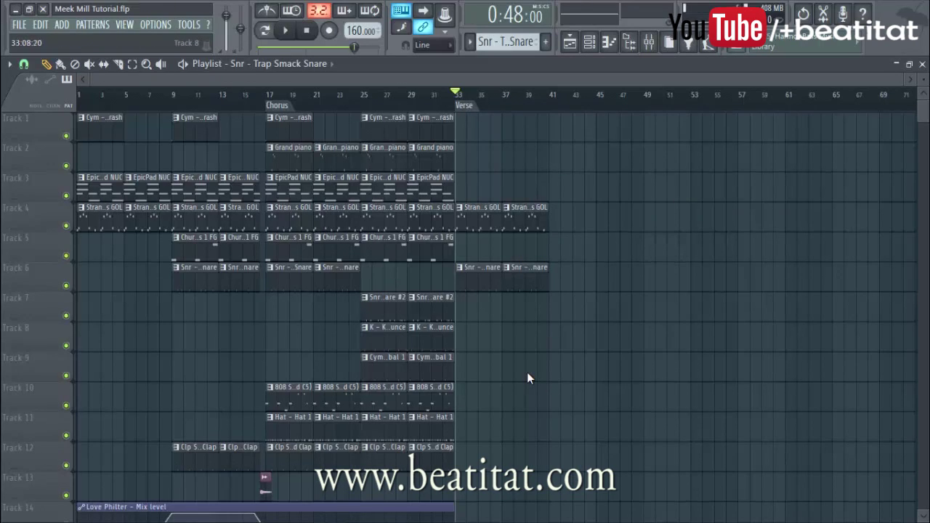
# Step: Check the Kick Bounce pattern's notes in the piano roll and place its clips on Track 8 at bars 33 and 37
pyautogui.press('F7')
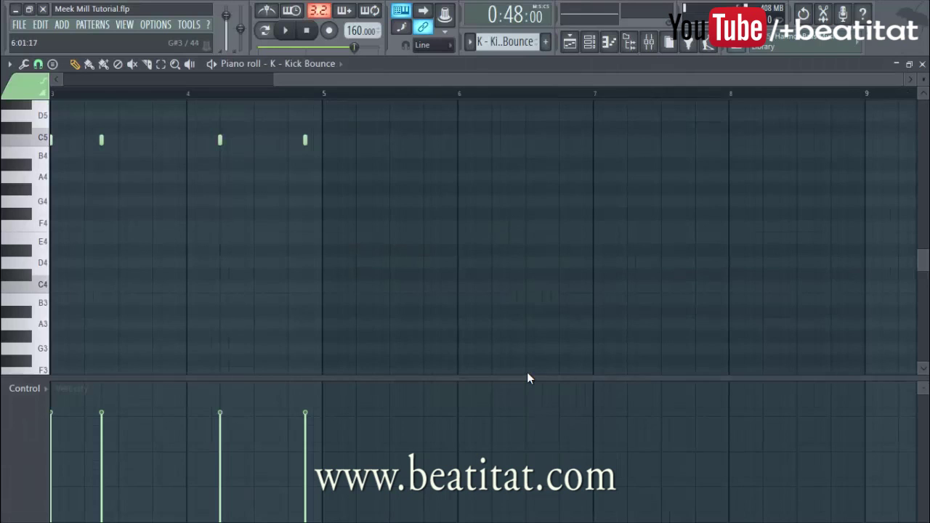
pyautogui.press('F7')
pyautogui.press('F6')
pyautogui.press('F6')
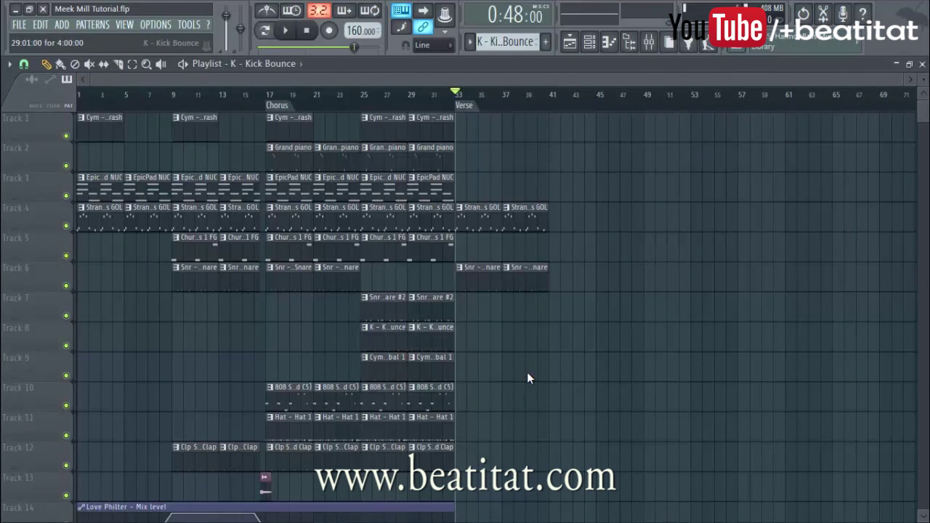
pyautogui.click(459, 337)
pyautogui.click(518, 337)
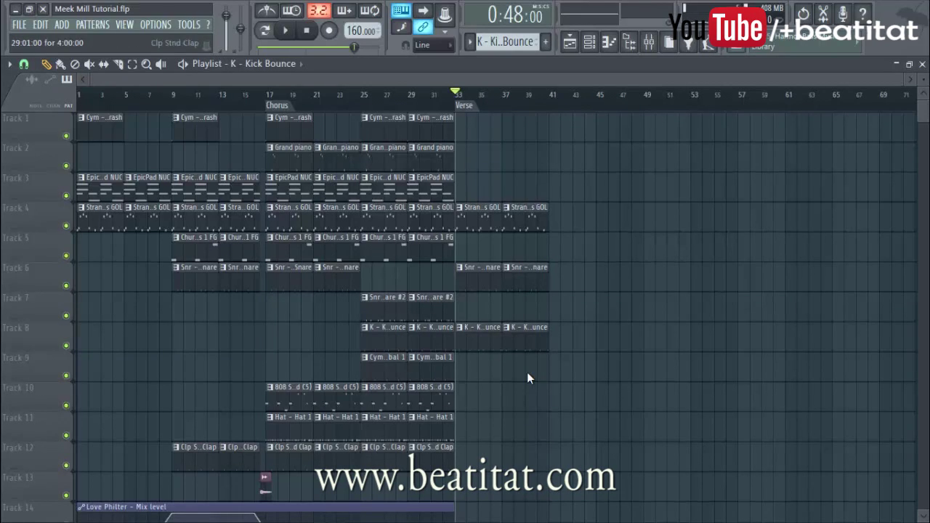
# Step: Place Clp Stnd Clap clips on Track 12 at bars 41 and 45, checking the pattern's steps in the channel rack
pyautogui.click(459, 457)
pyautogui.rightClick(459, 457)
pyautogui.click(559, 457)
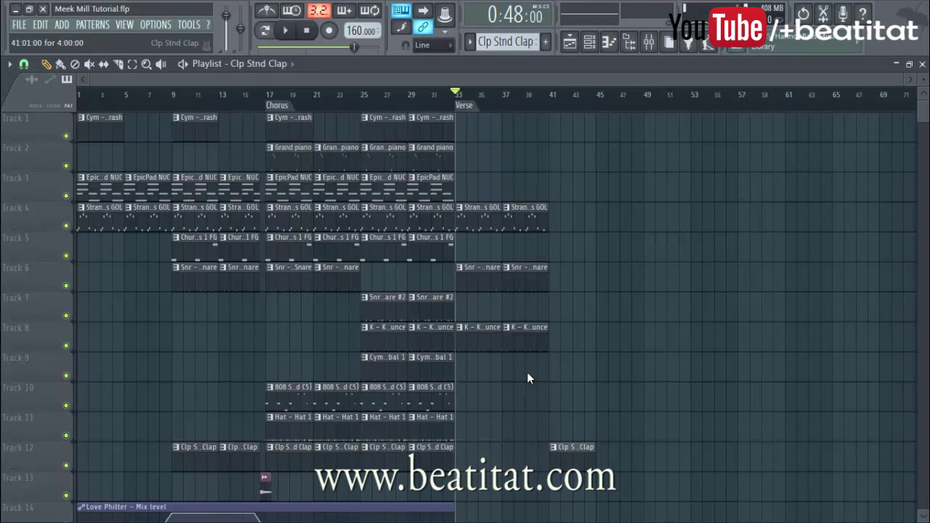
pyautogui.press('F7')
pyautogui.press('F7')
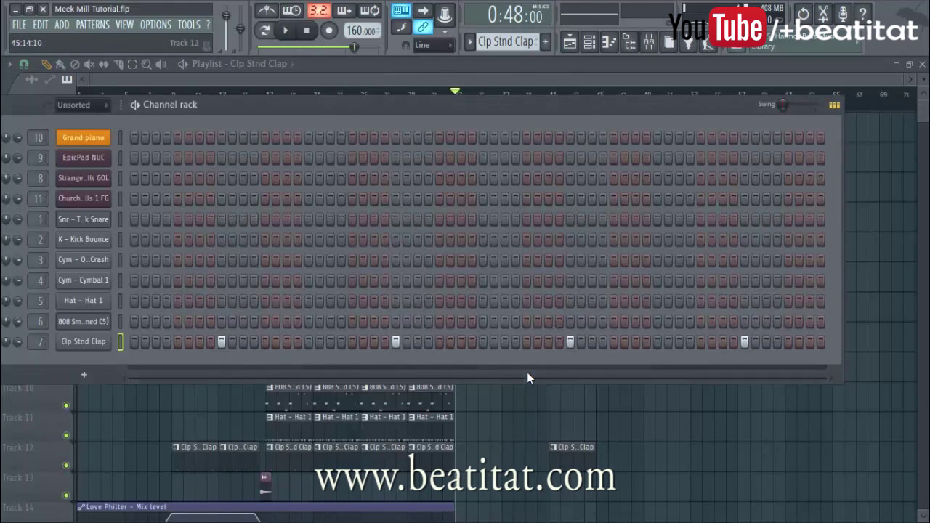
pyautogui.moveTo(614, 457); pyautogui.dragTo(604, 457)
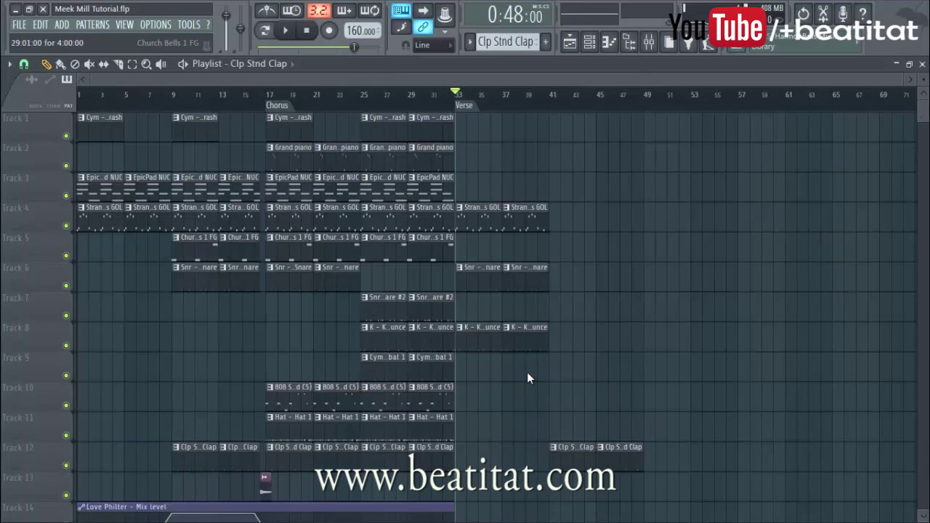
# Step: Place Church Bells 1 FG clips on Track 5 and Strange Bells GOL clips on Track 4 at bars 41 and 45
pyautogui.click(553, 247)
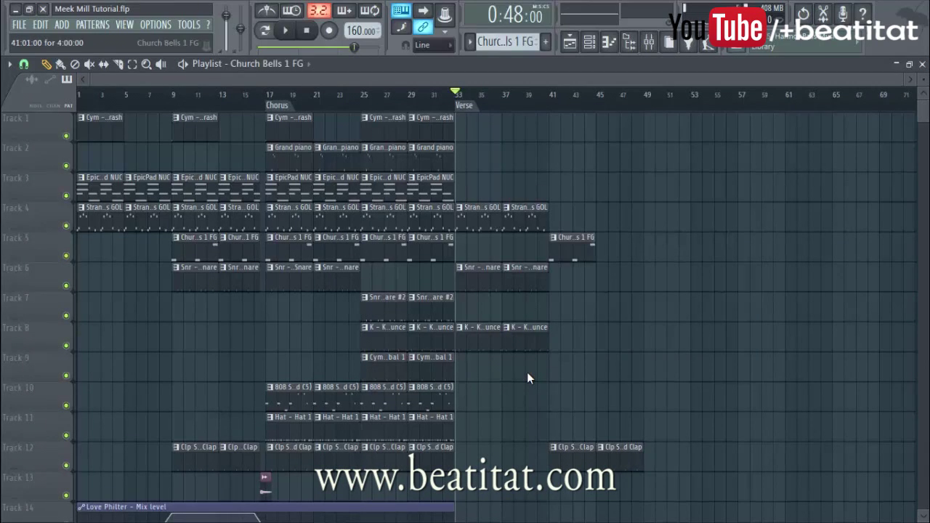
pyautogui.click(600, 247)
pyautogui.click(566, 218)
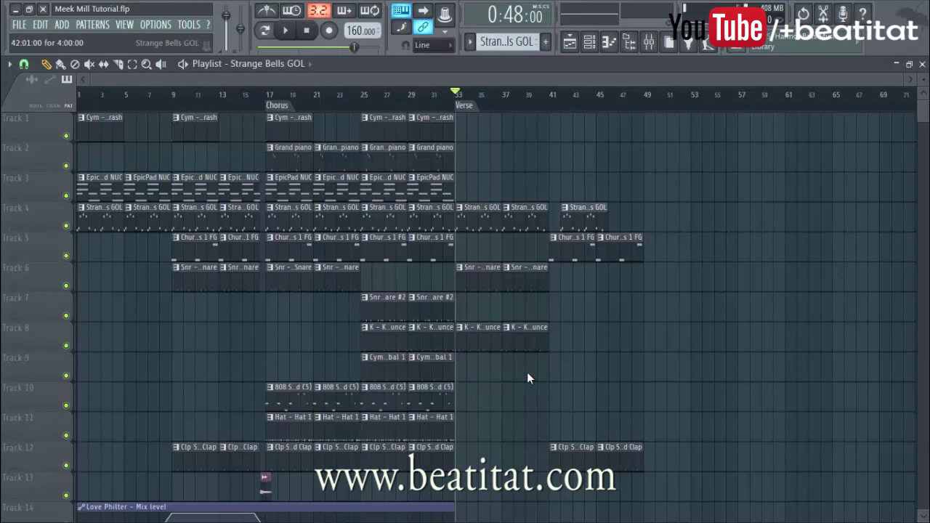
pyautogui.click(600, 218)
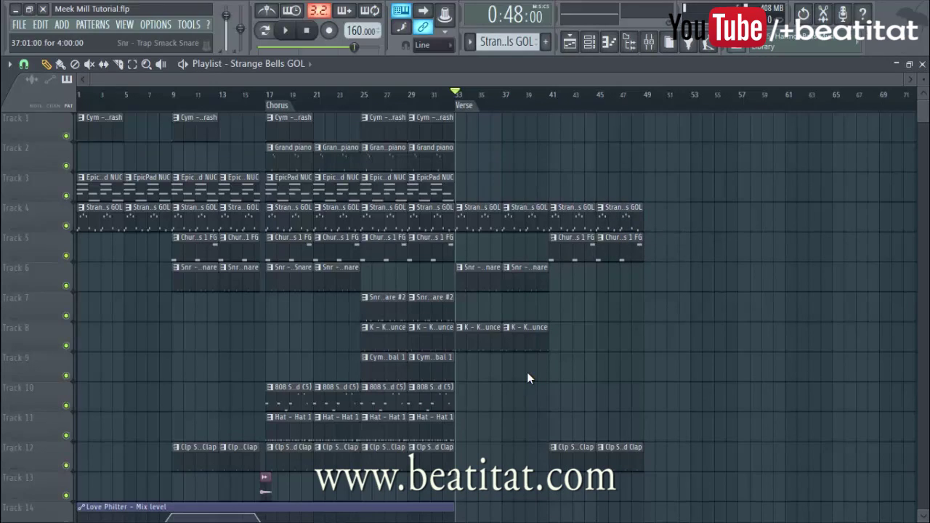
# Step: Extend the Trap Smack Snare on Track 6 with clips at bars 41 and 45, leaving Track 8 without a kick there
pyautogui.click(529, 276)
pyautogui.click(556, 277)
pyautogui.click(614, 276)
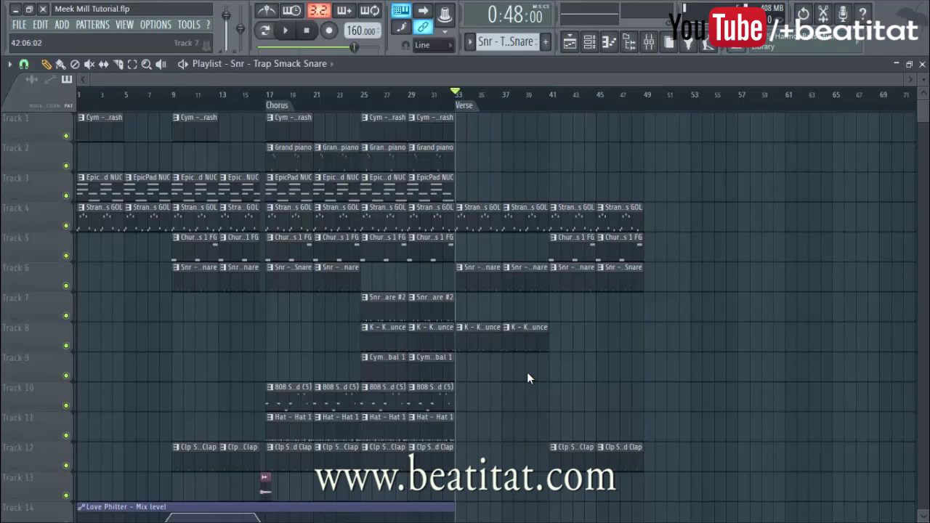
pyautogui.click(566, 338)
pyautogui.rightClick(574, 335)
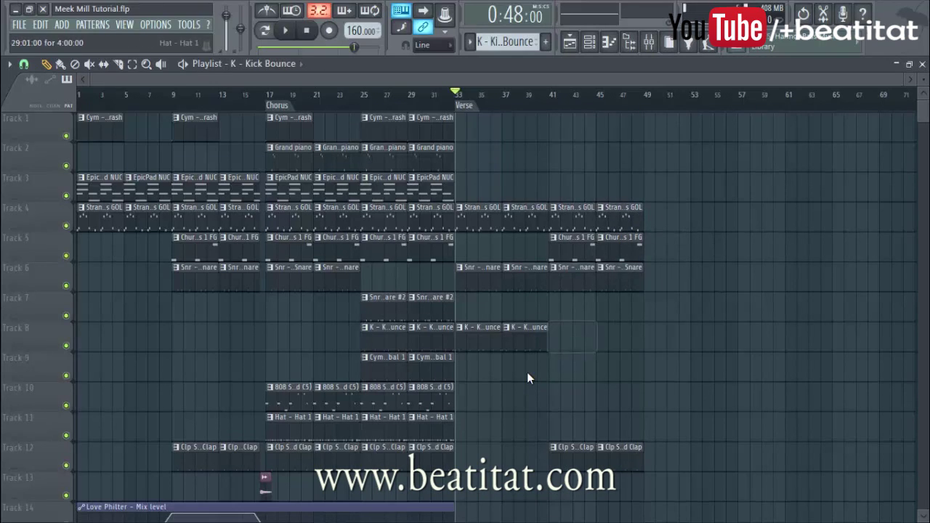
# Step: Place 808 Smooth clips at bars 41 and 45, and Hat 1 clips at bars 37 and 41 plus a two-bar one at 45
pyautogui.click(431, 392)
pyautogui.click(571, 395)
pyautogui.click(618, 396)
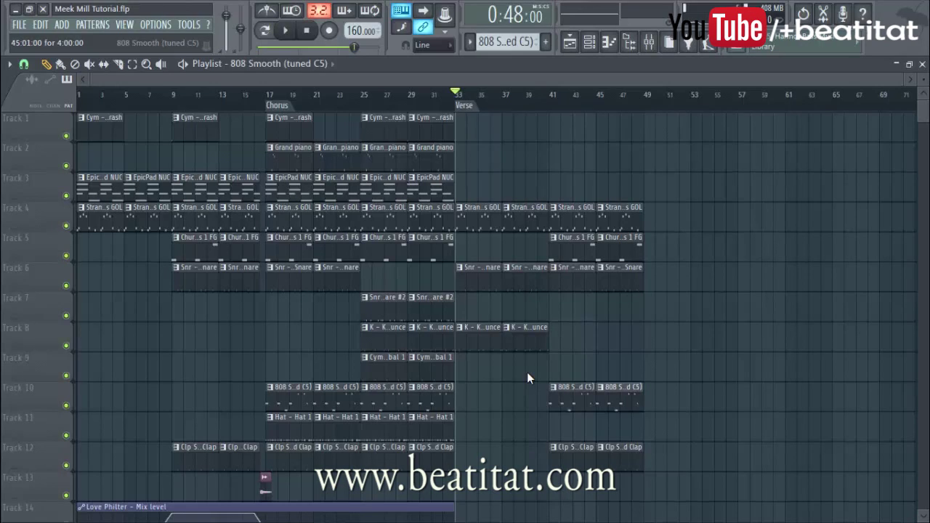
pyautogui.click(432, 423)
pyautogui.click(525, 426)
pyautogui.click(571, 427)
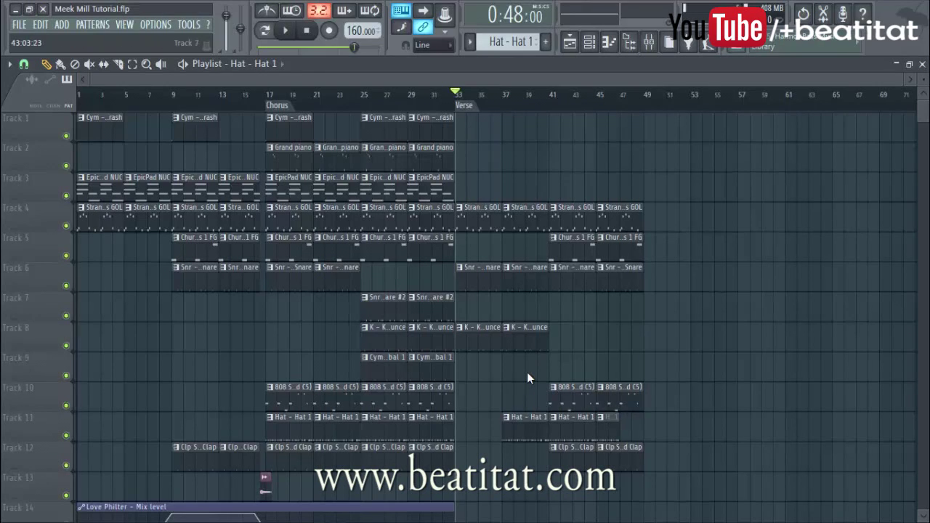
# Step: Duplicate all clips in bars 41 to 48 to bar 49, and add Kick Bounce clips on Track 8 at bars 49 and 53
pyautogui.moveTo(557, 218); pyautogui.dragTo(648, 457)
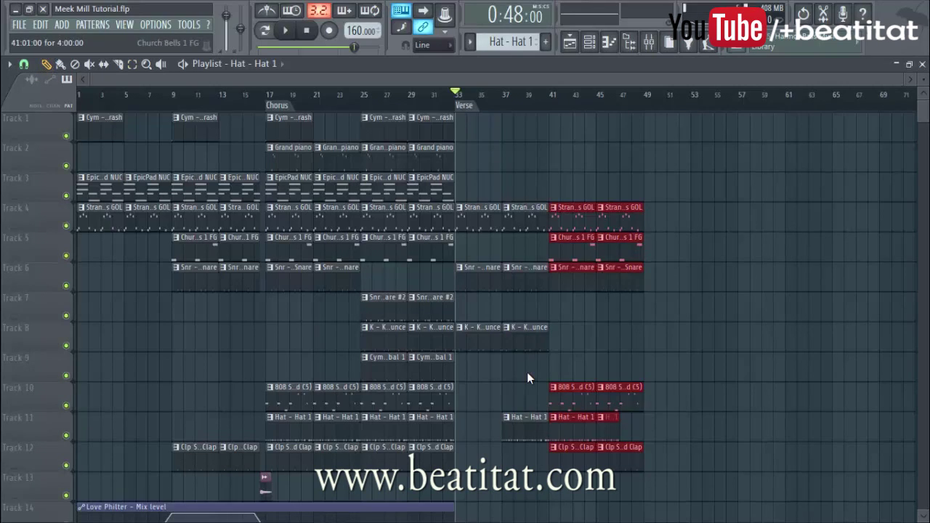
pyautogui.hotkey('ctrl', 'b')
pyautogui.hotkey('ctrl', 'd')
pyautogui.click(384, 338)
pyautogui.click(648, 338)
pyautogui.moveTo(707, 338); pyautogui.dragTo(695, 337)
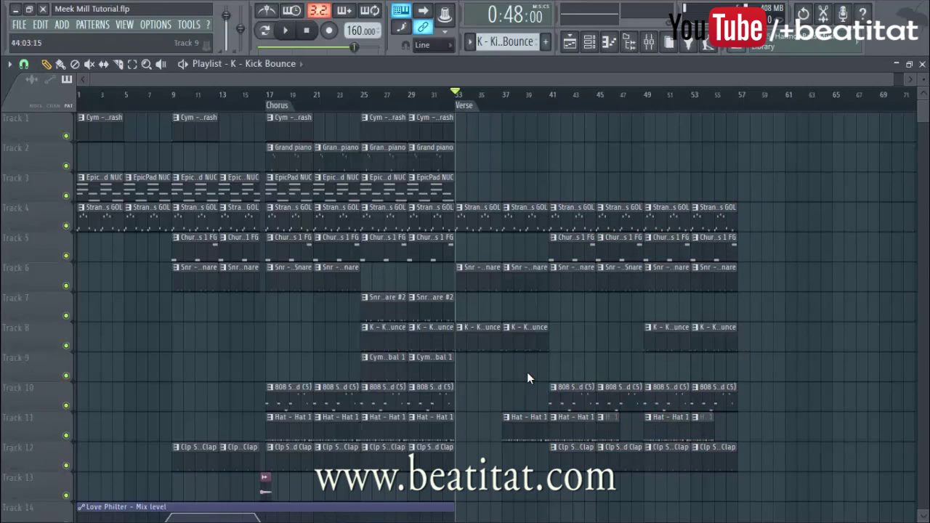
# Step: Place Cym - Orch Crash clips on Track 1 at bars 33, 41 and 49
pyautogui.click(431, 131)
pyautogui.click(472, 131)
pyautogui.click(566, 131)
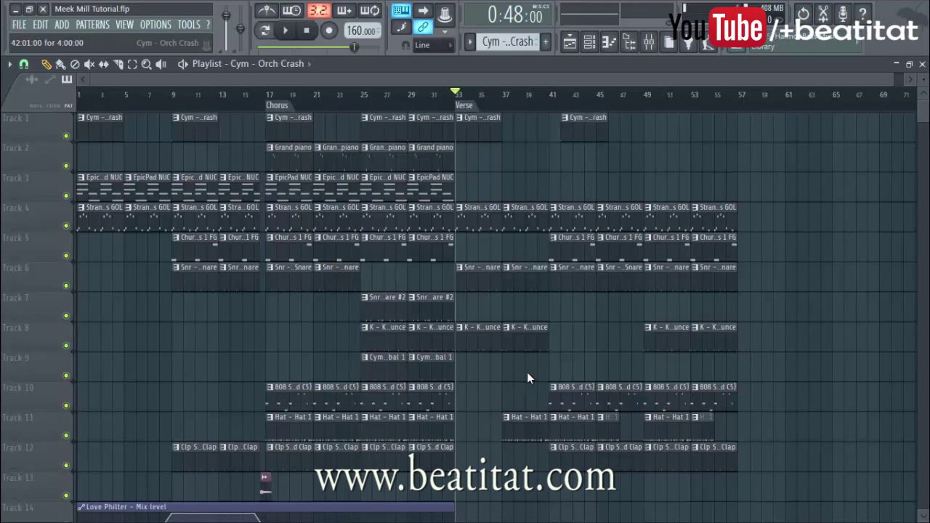
pyautogui.click(661, 131)
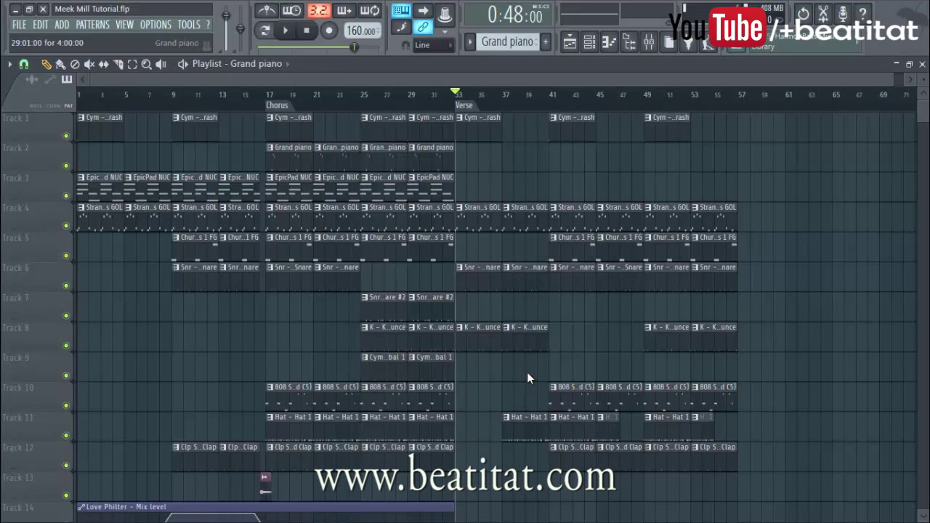
# Step: Place EpicPad NUC clips on Track 3 and Church Bells 1 FG clips on Track 5 at bars 57 and 61
pyautogui.click(430, 190)
pyautogui.click(744, 190)
pyautogui.moveTo(802, 190); pyautogui.dragTo(788, 192)
pyautogui.click(708, 251)
pyautogui.click(744, 251)
pyautogui.click(799, 251)
pyautogui.moveTo(799, 250); pyautogui.dragTo(788, 251)
# Step: Continue the 808 Smooth pattern on Track 10 with clips at bars 57 and 61
pyautogui.click(715, 399)
pyautogui.moveTo(767, 400); pyautogui.dragTo(744, 399)
pyautogui.moveTo(803, 400); pyautogui.dragTo(792, 399)
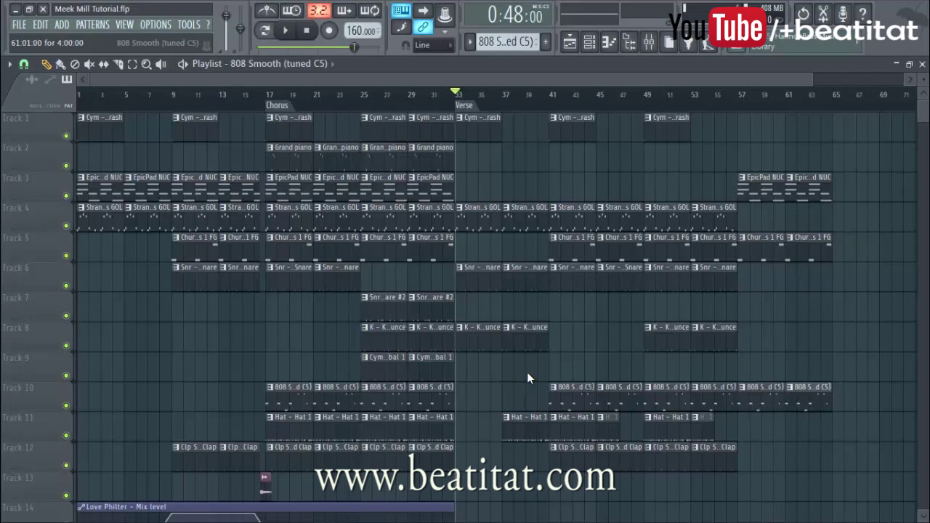
# Step: Try Trap Smack Snare clips on Track 6 at bars 57 and 61 and remove them, with the playhead moved to bar 57
pyautogui.click(716, 280)
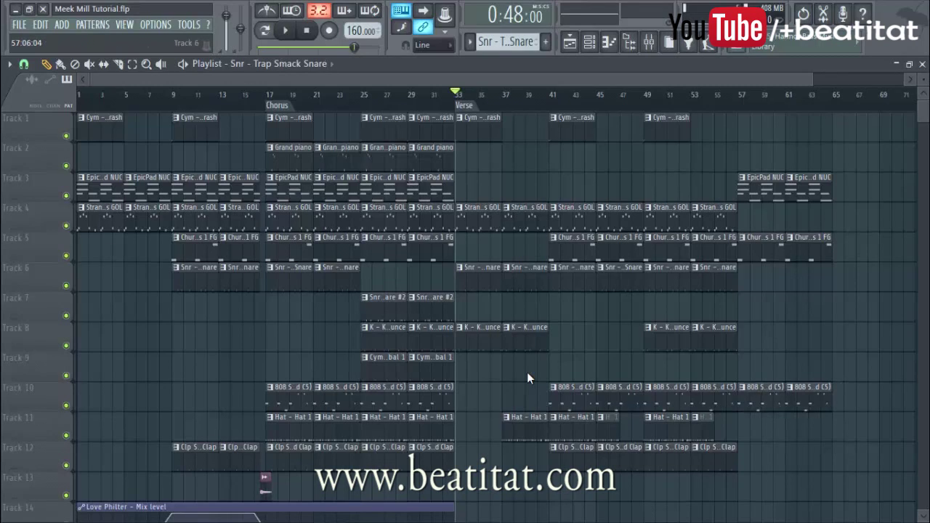
pyautogui.click(744, 279)
pyautogui.click(791, 279)
pyautogui.click(737, 94)
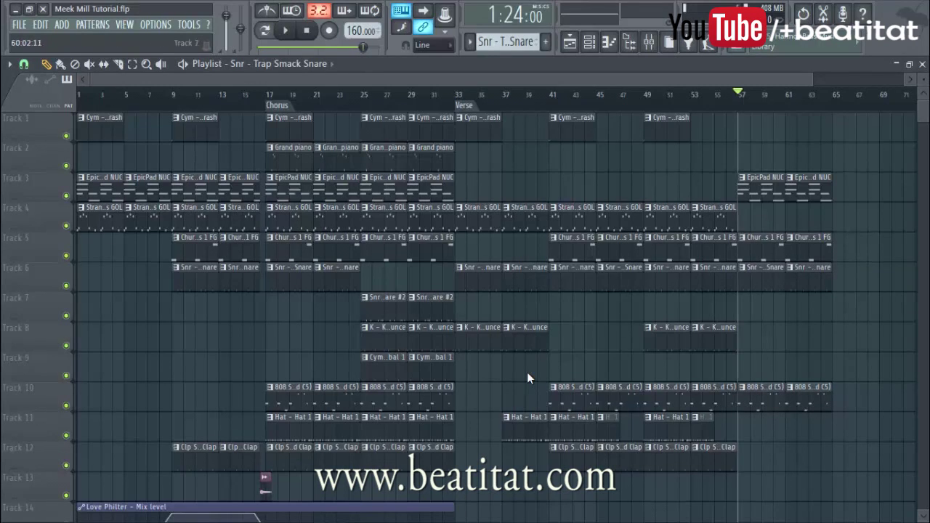
pyautogui.rightClick(743, 280)
pyautogui.rightClick(791, 280)
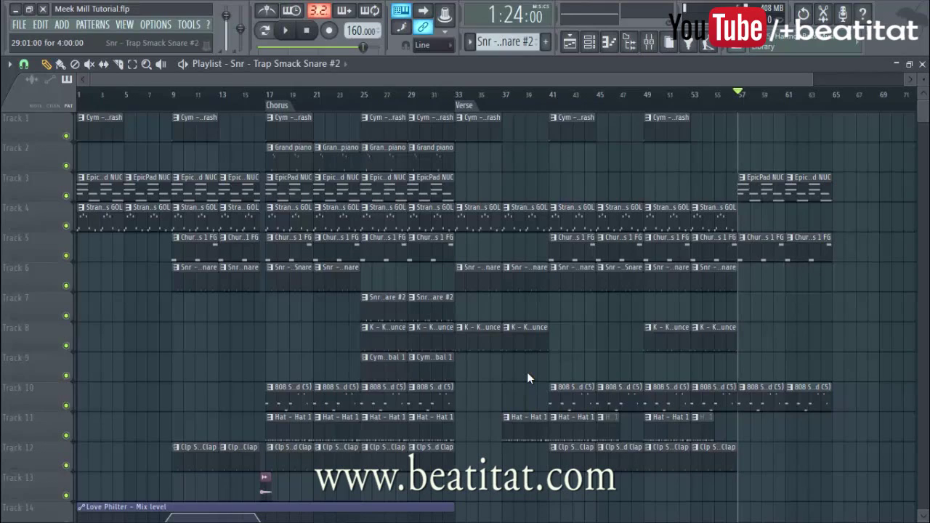
# Step: Place Snr - Trap Smack Snare #2 clips on Track 7 and Clp Stnd Clap clips on Track 12 at bars 57 and 61
pyautogui.click(743, 310)
pyautogui.click(791, 310)
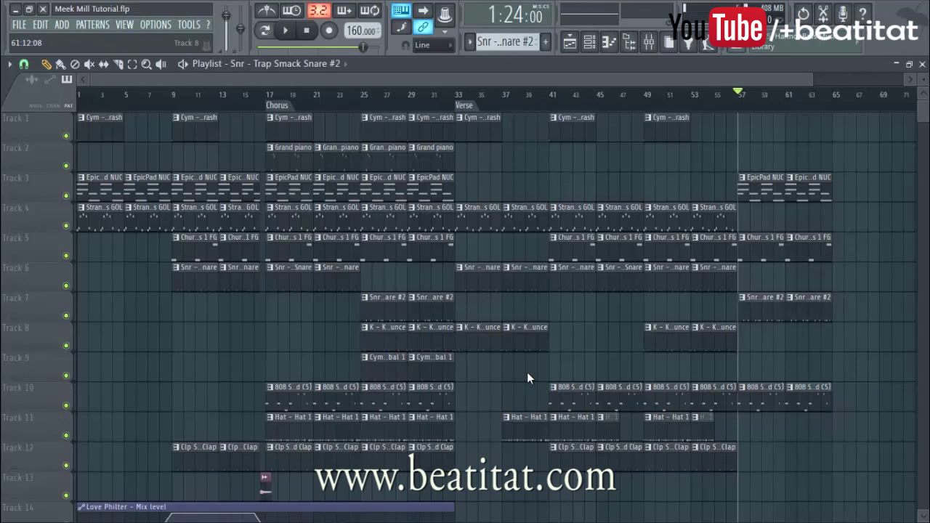
pyautogui.click(743, 459)
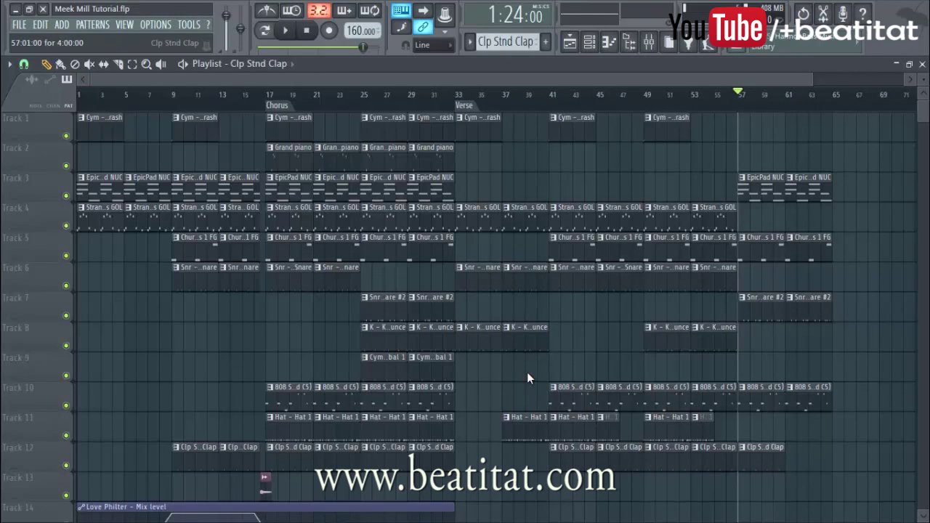
pyautogui.click(791, 459)
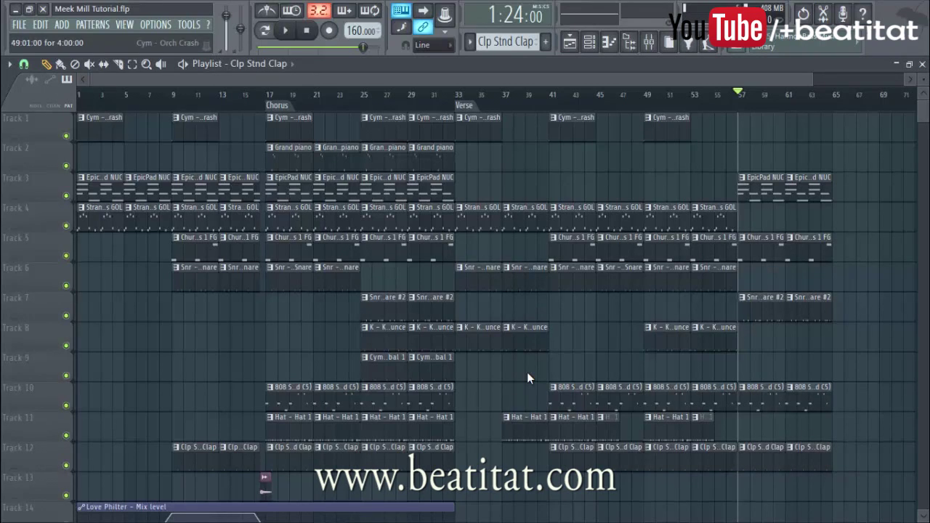
# Step: Place a Cym - Orch Crash clip on Track 1 at bar 57 and an FX - Riser 2 clip on Track 13 around bar 65
pyautogui.click(667, 129)
pyautogui.click(744, 129)
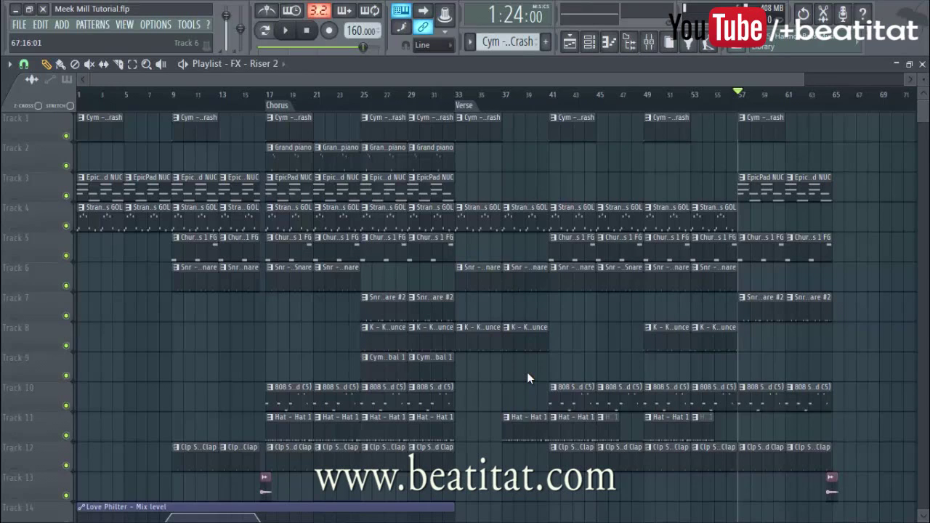
# Step: Copy the chorus clips of Tracks 1 to 12 from bars 17–33 to bar 65, and add a Hat - Hat 1 clip at bar 57
pyautogui.scroll(-2, 529, 378)
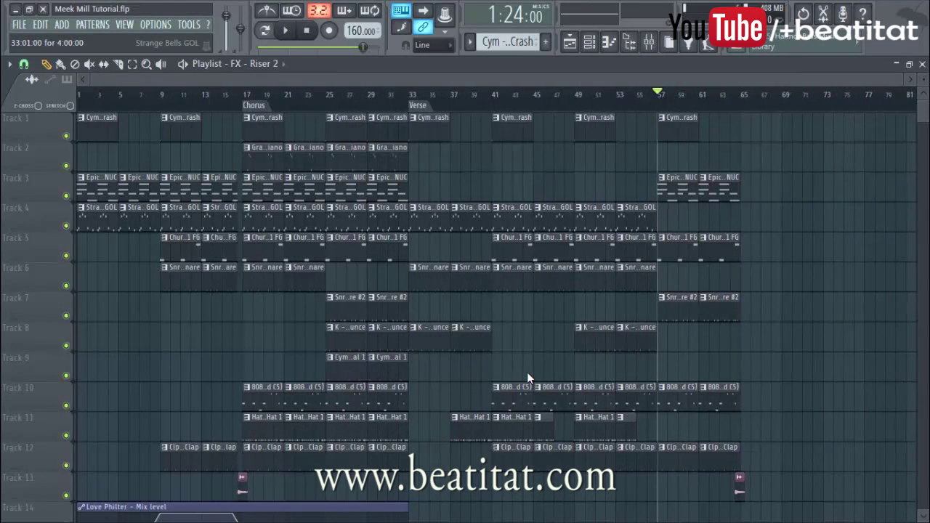
pyautogui.moveTo(258, 125); pyautogui.dragTo(393, 454)
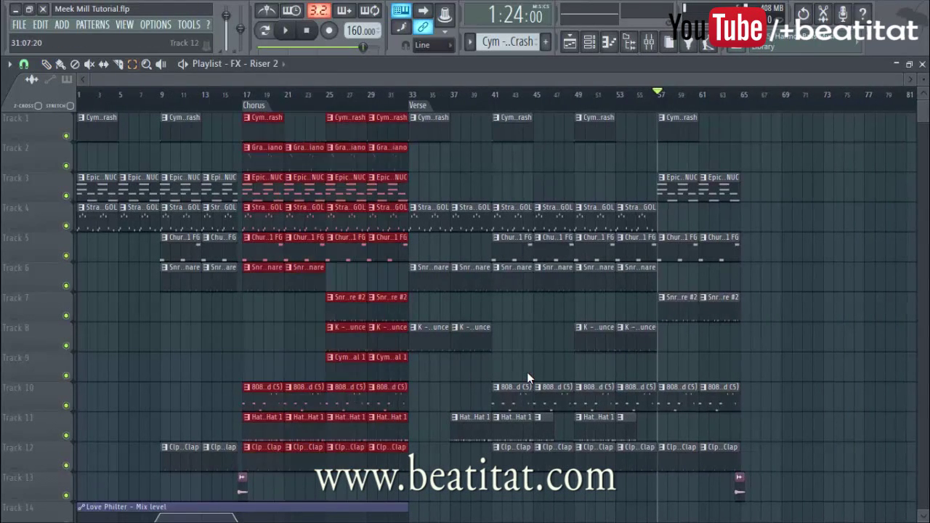
pyautogui.moveTo(393, 454); pyautogui.dragTo(890, 454)
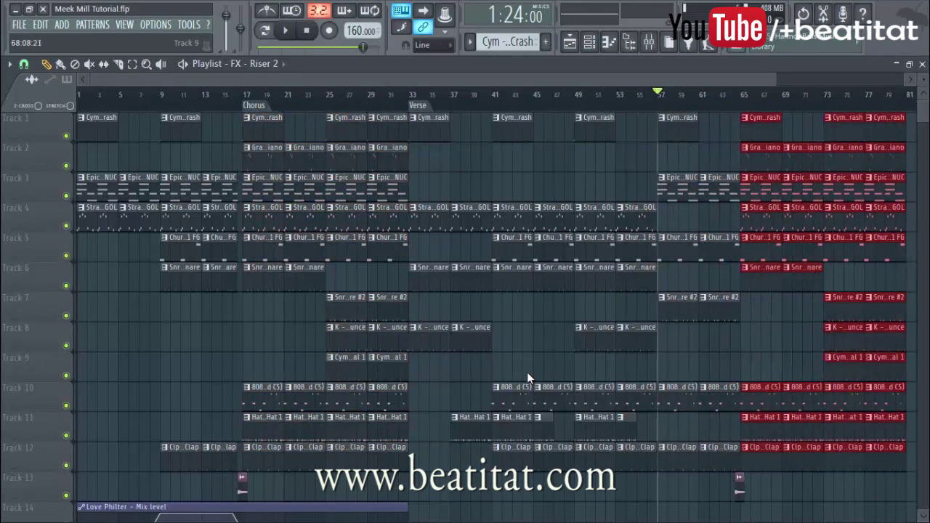
pyautogui.keyDown('ctrl'); pyautogui.click(778, 368); pyautogui.keyUp('ctrl')
pyautogui.click(585, 425)
pyautogui.click(663, 425)
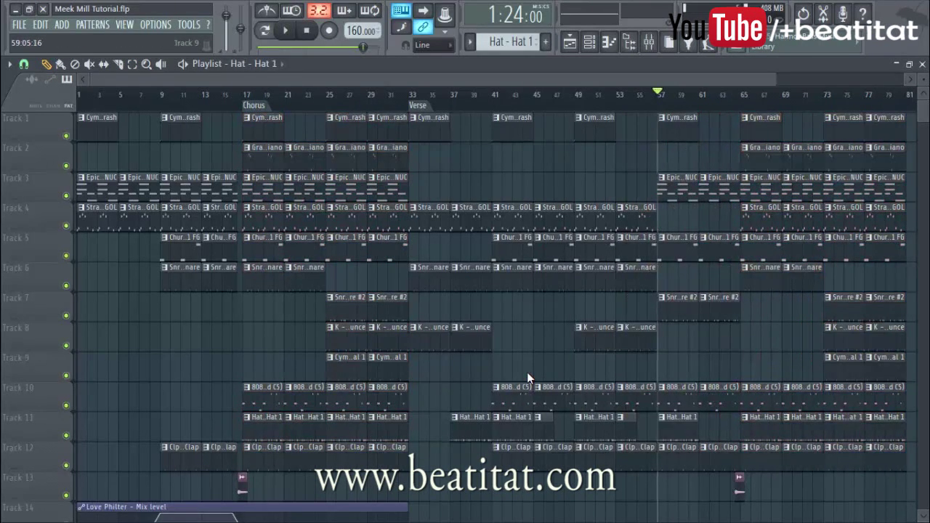
# Step: Play the arrangement from bar 33 and lower the Hat - Hat 1 mixer level to about -3.8 dB
pyautogui.moveTo(657, 93); pyautogui.dragTo(412, 93)
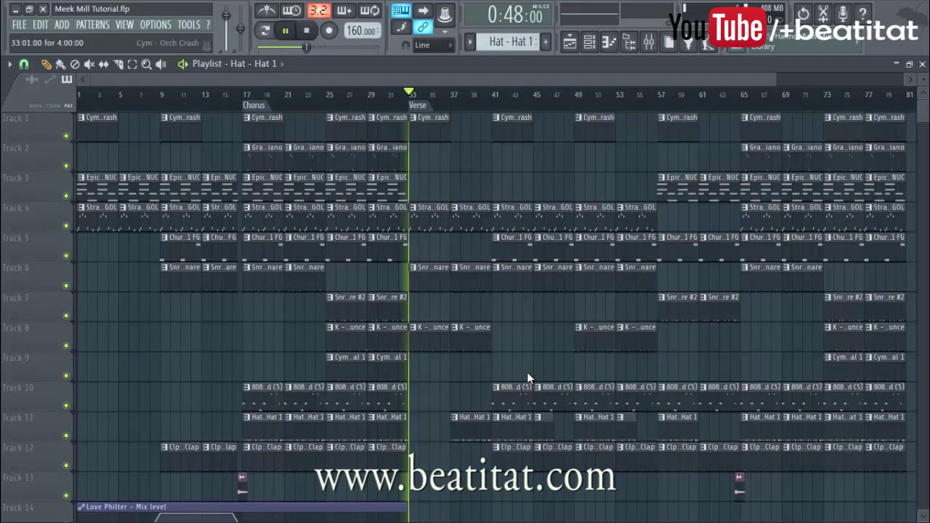
pyautogui.press('space')
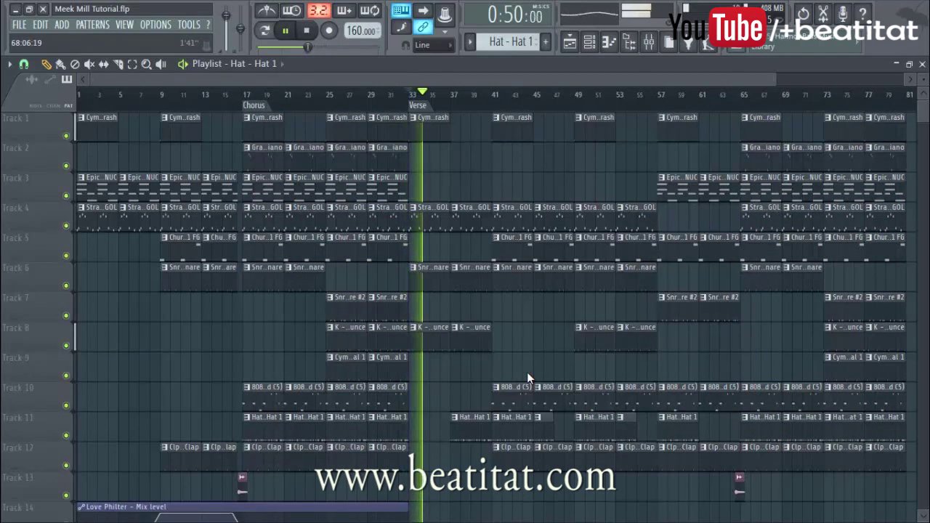
pyautogui.scroll(-3, 528, 378)
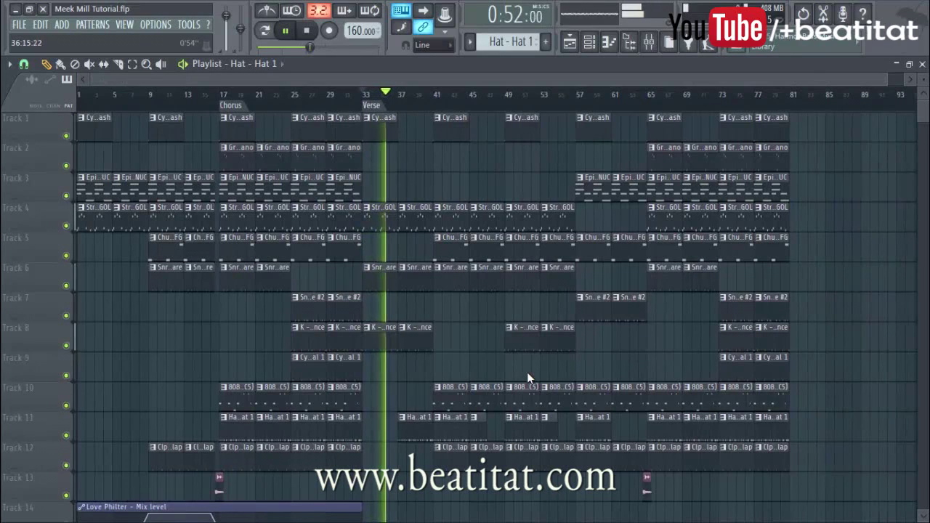
pyautogui.press('F9')
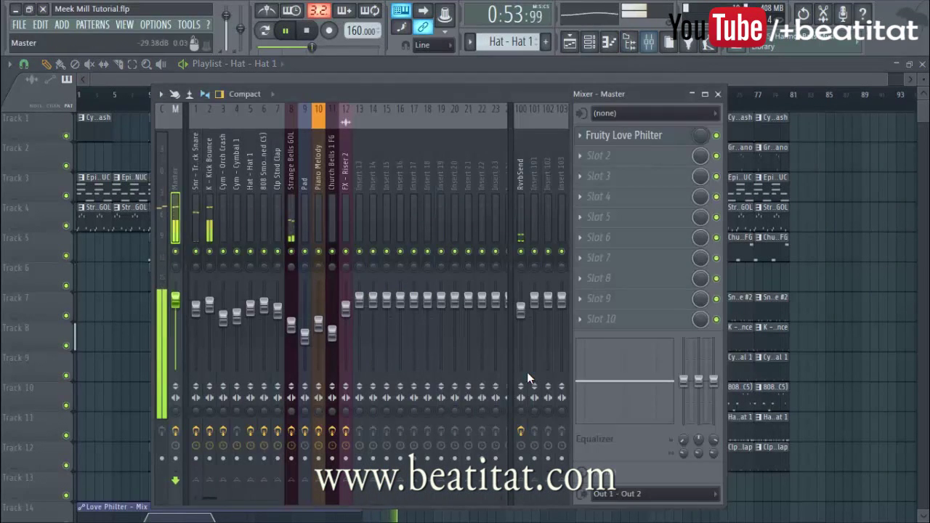
pyautogui.click(250, 164)
pyautogui.moveTo(250, 307); pyautogui.dragTo(250, 311)
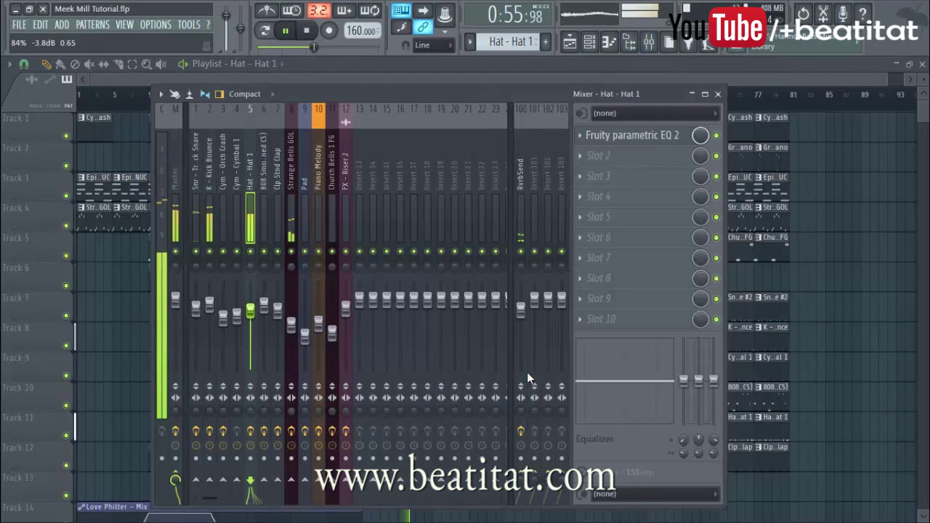
pyautogui.click(580, 176)
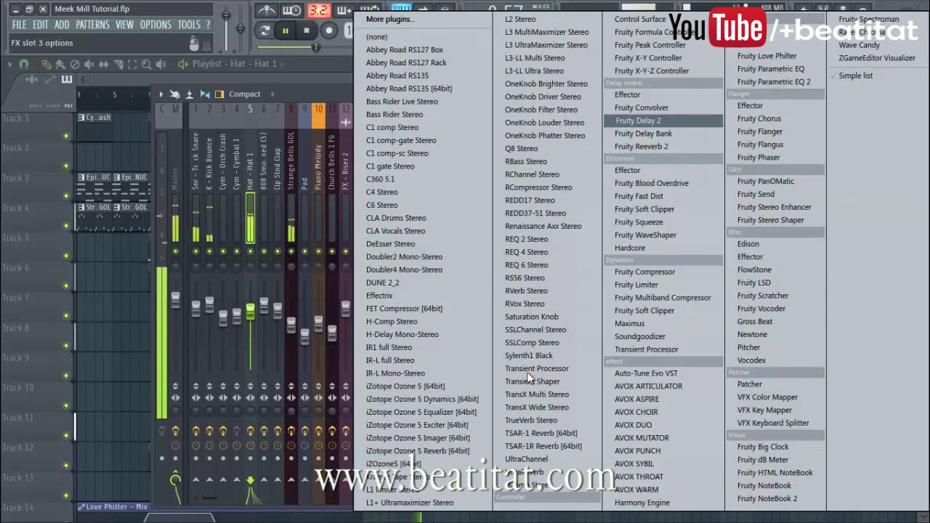
pyautogui.press('Escape')
pyautogui.press('Escape')
pyautogui.press('F6')
pyautogui.press('F9')
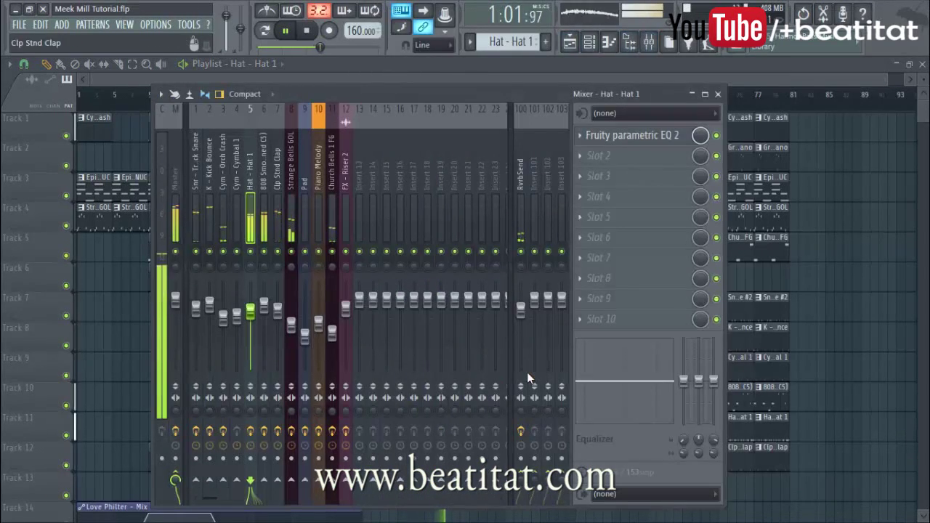
# Step: Add Fruity Stereo Enhancer to the third effect slot of the Church Bells 1 FG mixer track with stereo separation at about 38% separated
pyautogui.press('Right')
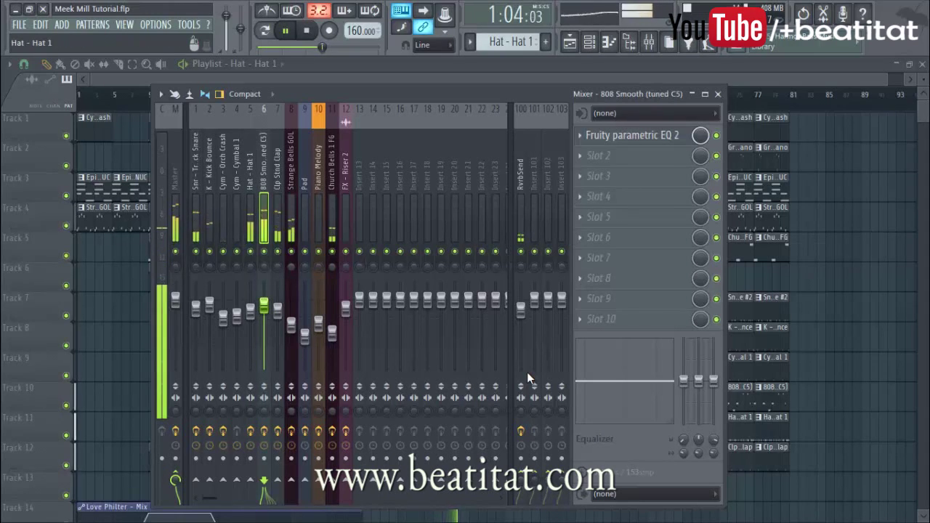
pyautogui.press('Right')
pyautogui.press('Right')
pyautogui.press('Right')
pyautogui.press('Right')
pyautogui.press('Right')
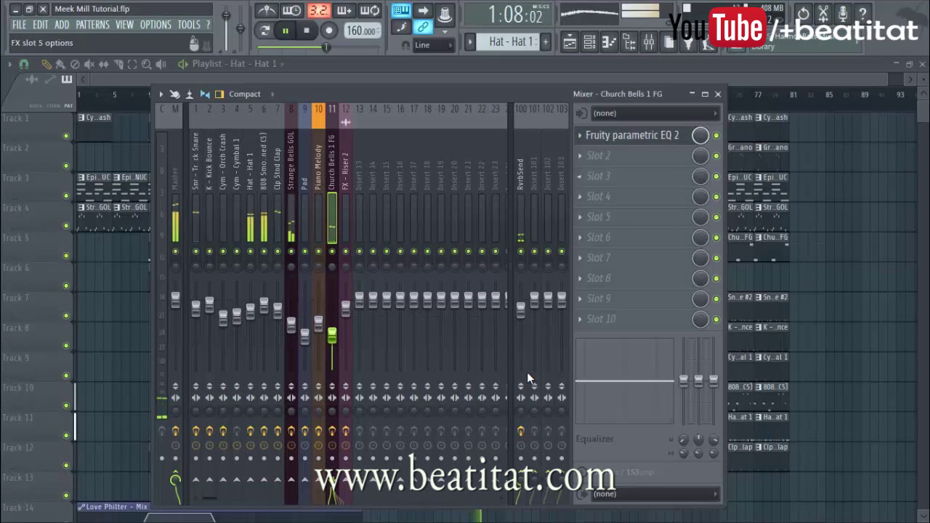
pyautogui.click(579, 176)
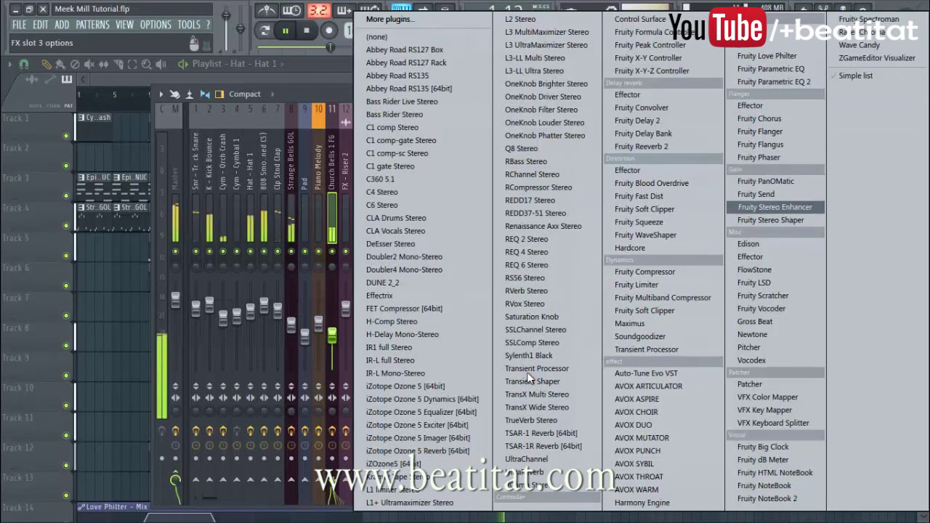
pyautogui.click(774, 207)
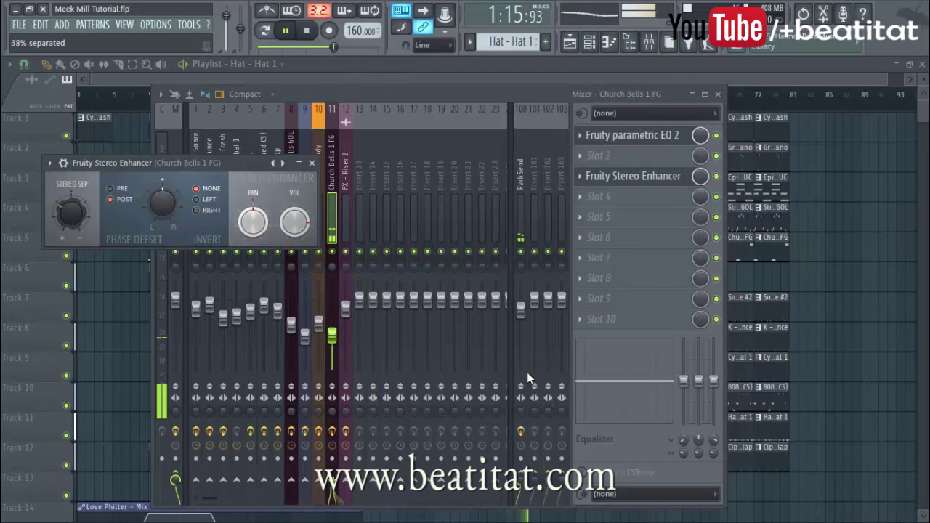
pyautogui.click(312, 163)
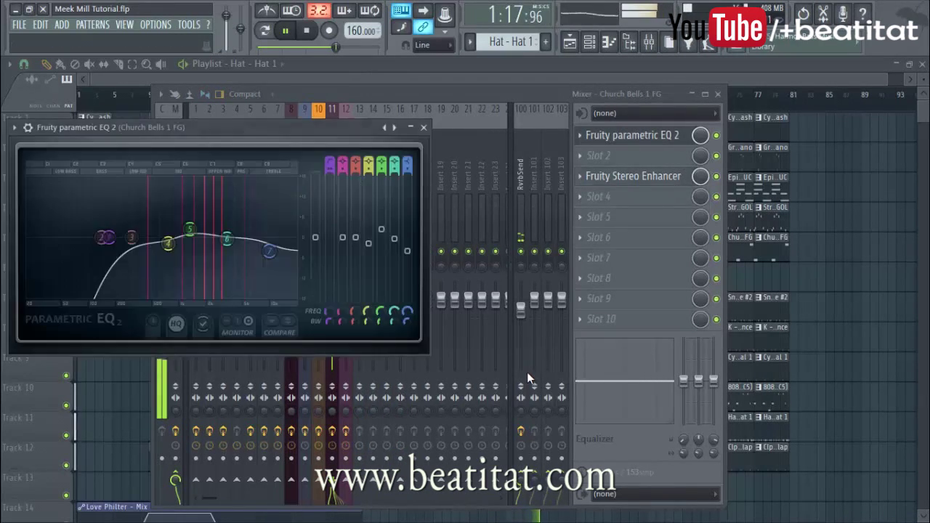
pyautogui.click(424, 127)
pyautogui.click(717, 94)
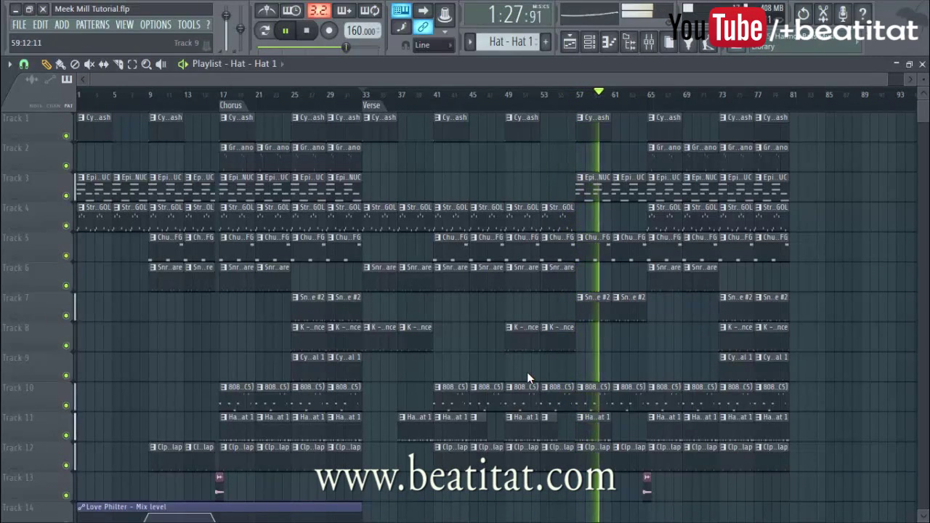
# Step: Place Cym - Cymbal 1 clips on Track 9 at bars 57 and 61, and stop playback
pyautogui.click(308, 366)
pyautogui.click(617, 368)
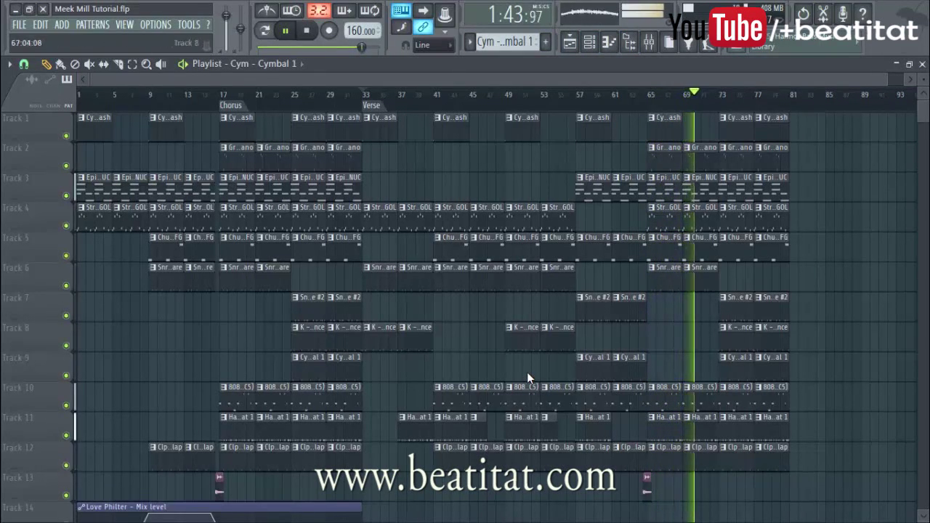
pyautogui.press('space')
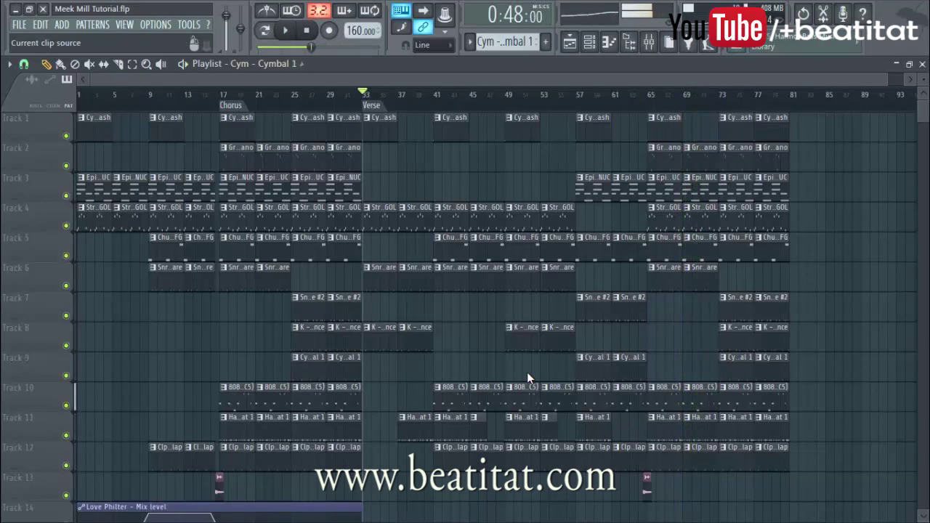
# Step: Add a time marker named Verse at bar 65
pyautogui.click(228, 95)
pyautogui.click(220, 94)
pyautogui.click(656, 95)
pyautogui.click(647, 95)
pyautogui.hotkey('alt', 't')
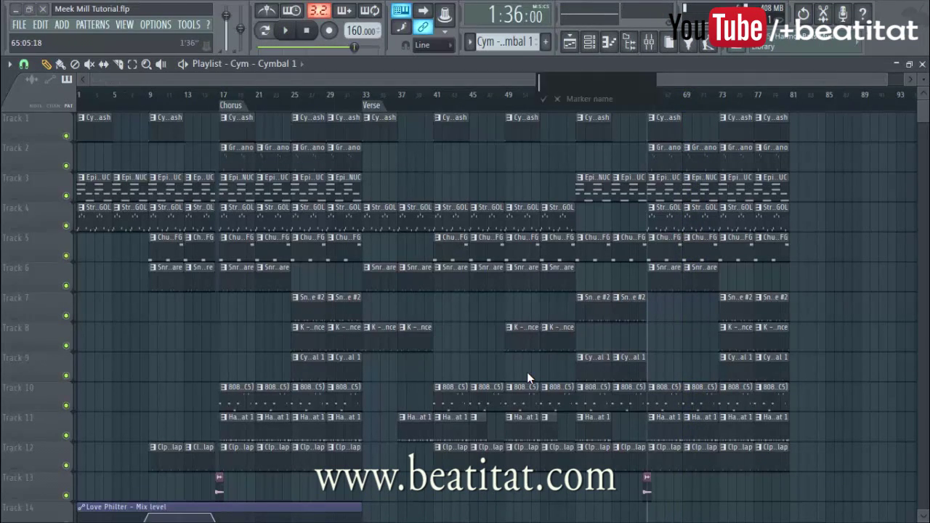
pyautogui.write('Verse')
pyautogui.press('Return')
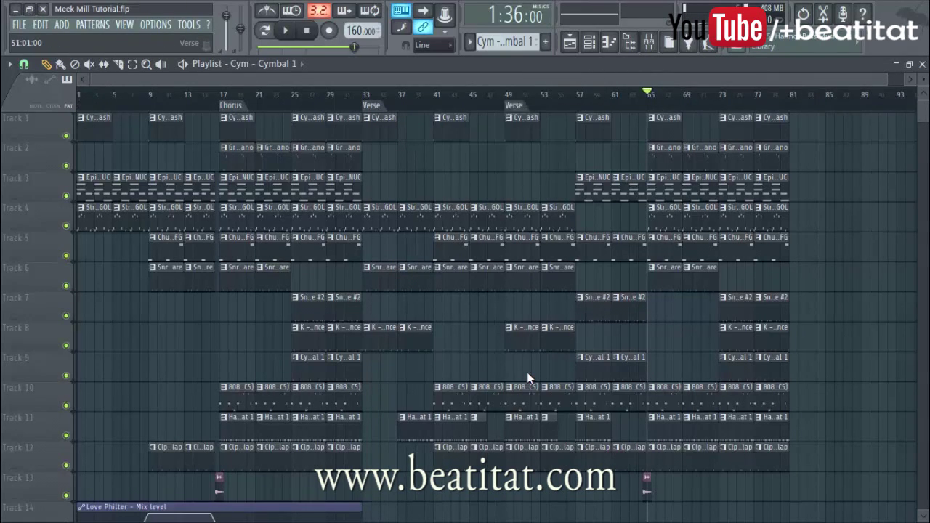
# Step: Extend the Love Philter - Mix level automation on Track 14 to bar 73 and raise its level between bars 57 and 65
pyautogui.scroll(-2, 528, 378)
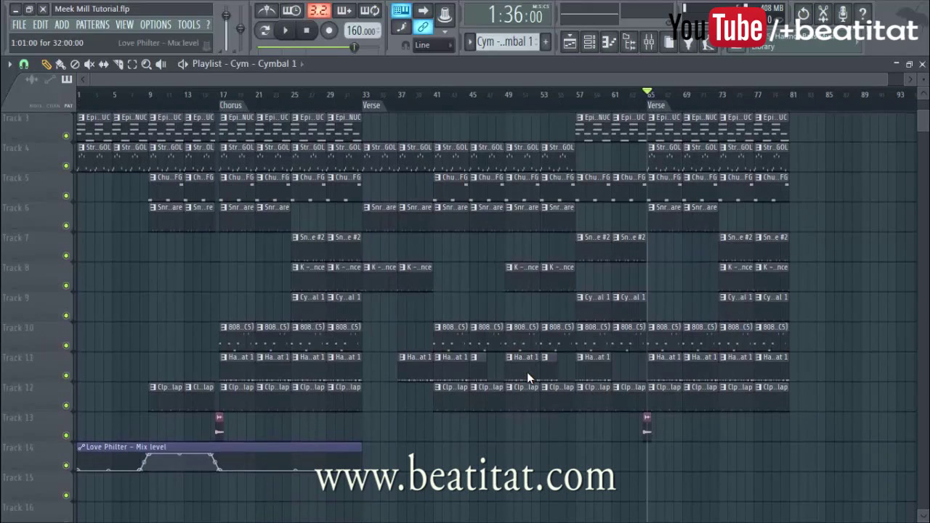
pyautogui.moveTo(362, 446); pyautogui.dragTo(718, 446)
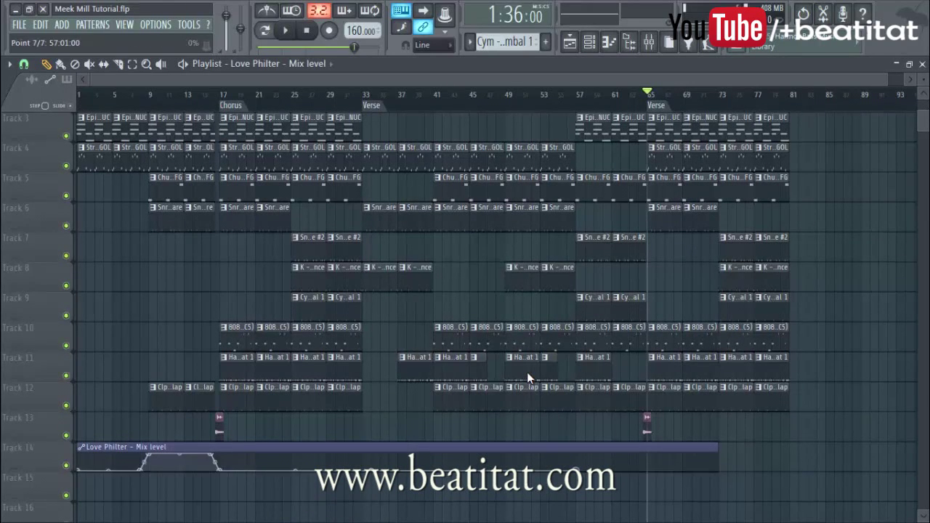
pyautogui.rightClick(575, 455)
pyautogui.moveTo(575, 454); pyautogui.dragTo(576, 458)
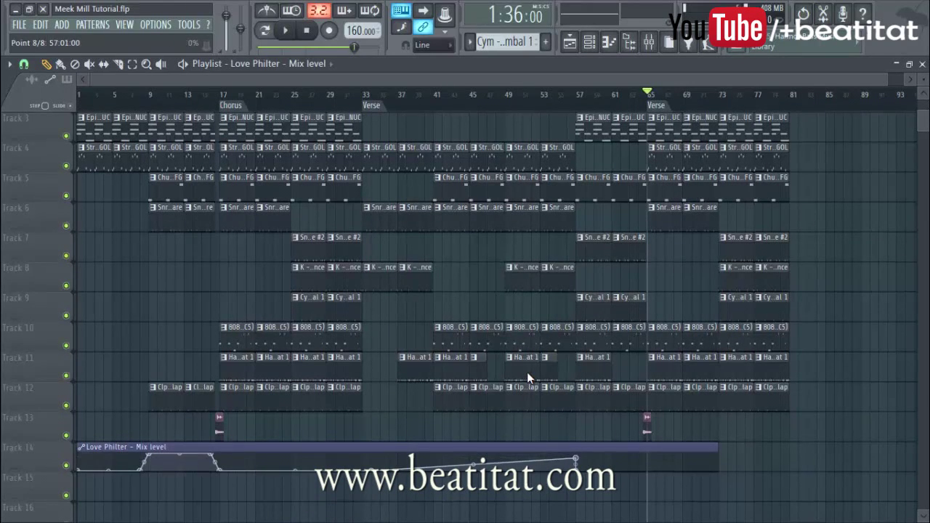
pyautogui.rightClick(646, 462)
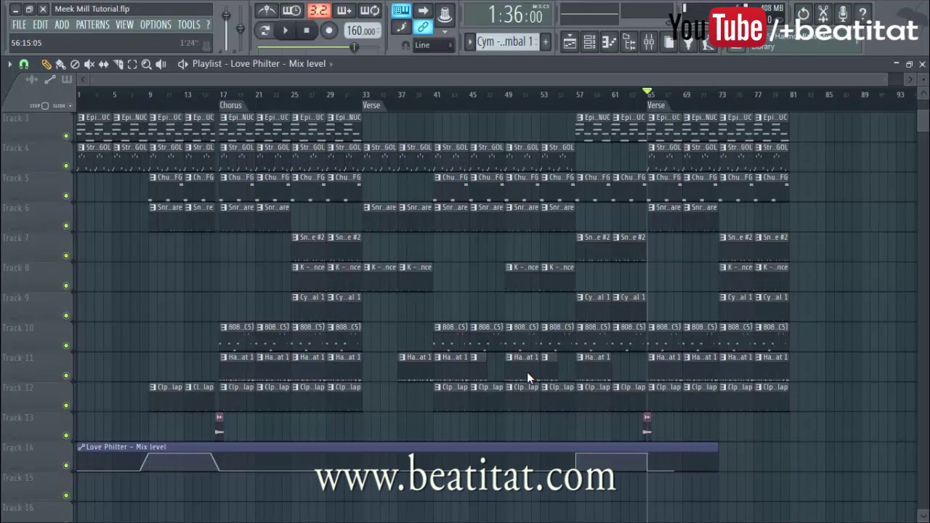
pyautogui.press('space')
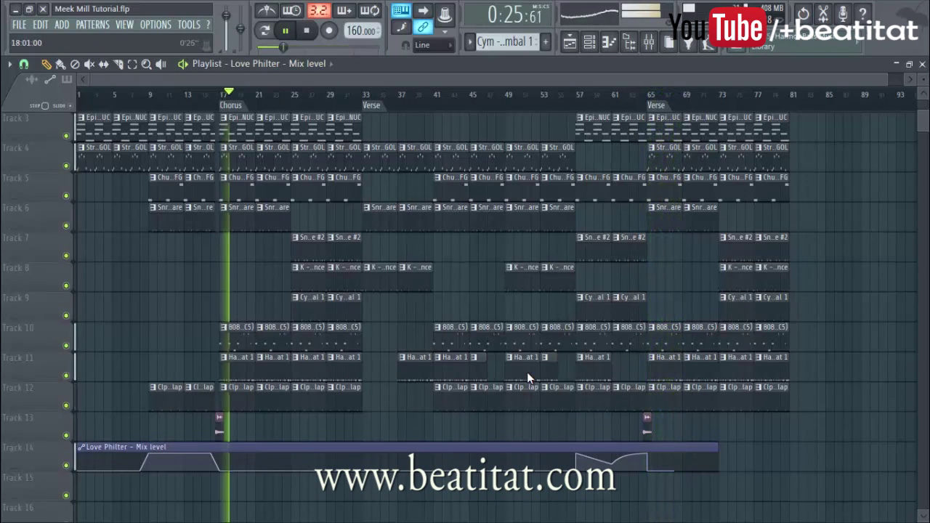
pyautogui.press('space')
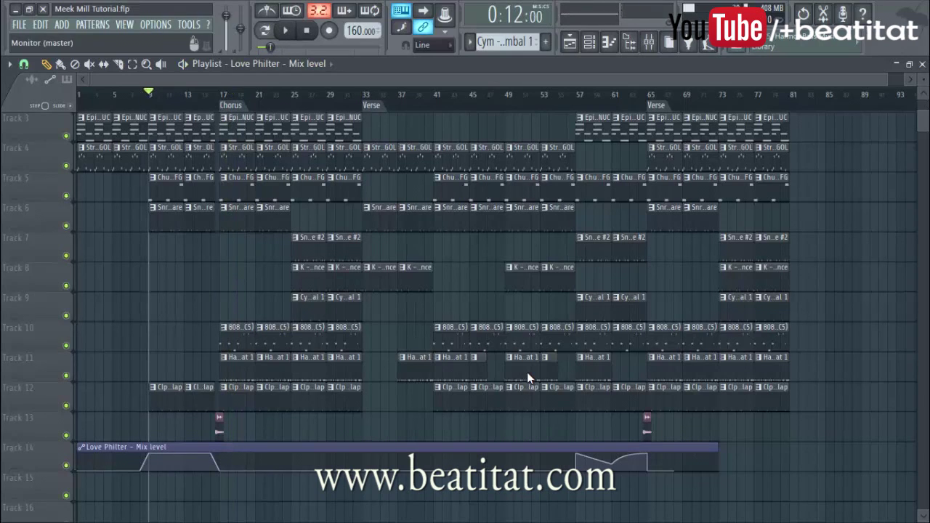
# Step: Add Fruity Parametric EQ 2 to the second effect slot of the Master mixer track
pyautogui.press('F9')
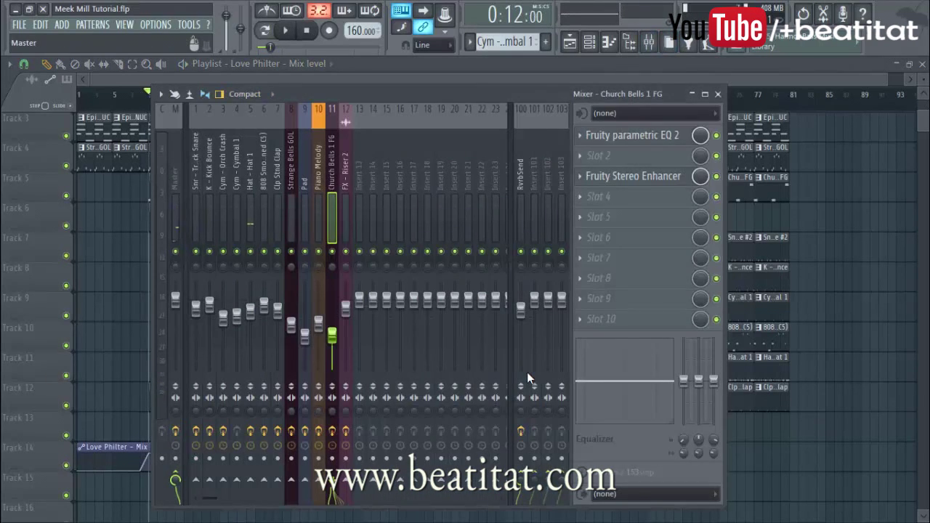
pyautogui.press('F9')
pyautogui.press('alt+KP_Multiply')
pyautogui.press('F9')
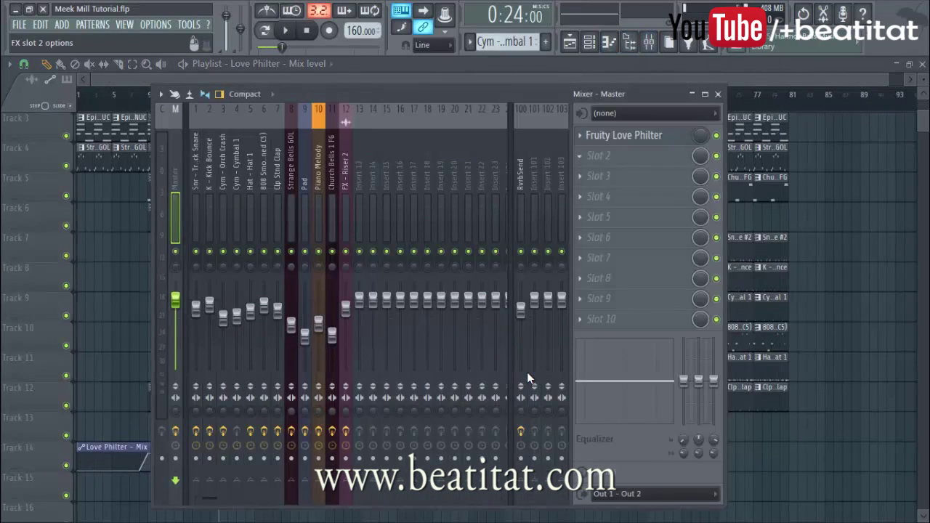
pyautogui.click(579, 156)
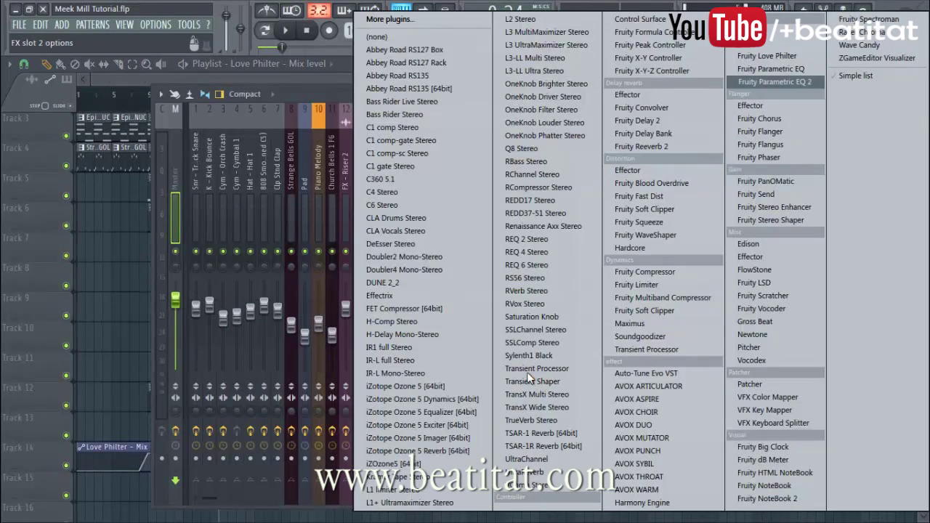
pyautogui.click(775, 82)
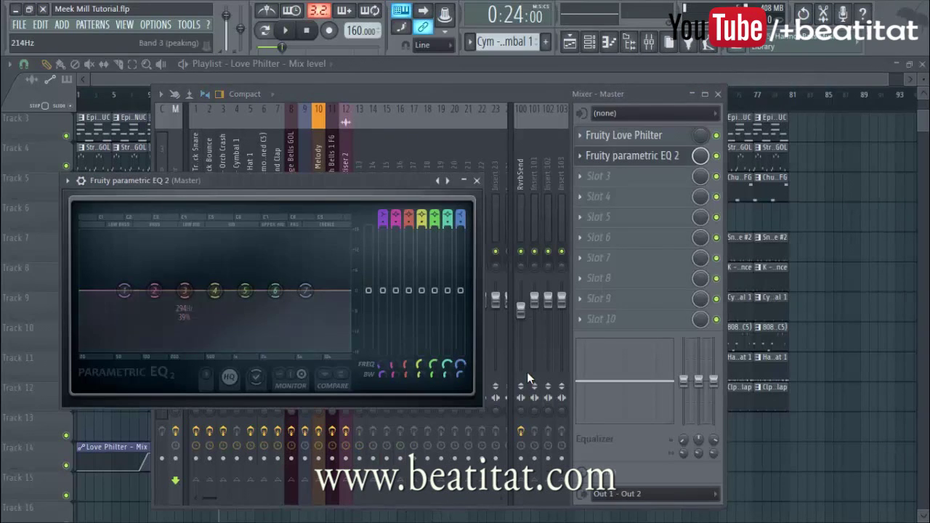
# Step: Shape the Master EQ with a low-end roll-off, a slight 44 Hz boost, narrow dips on bands 3 to 6 and a high-shelf cut
pyautogui.moveTo(124, 290); pyautogui.dragTo(82, 300)
pyautogui.moveTo(154, 291); pyautogui.dragTo(106, 287)
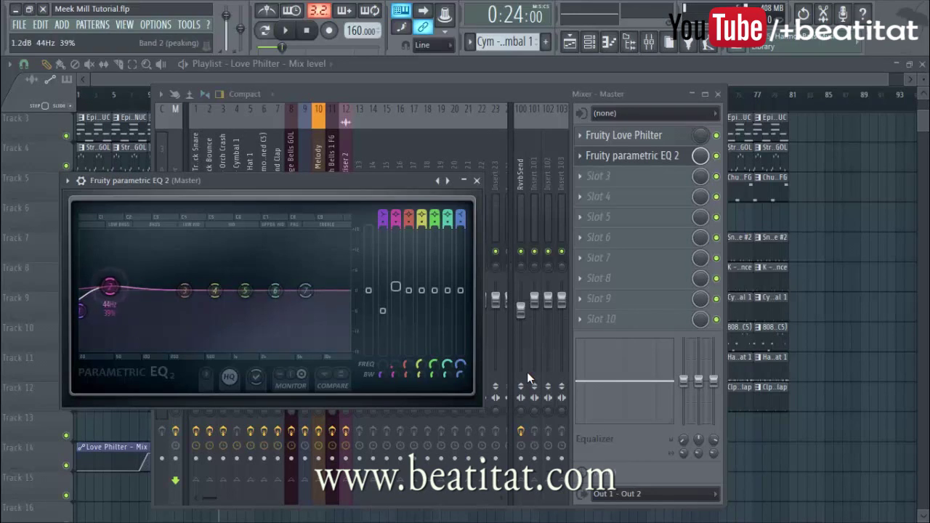
pyautogui.press('space')
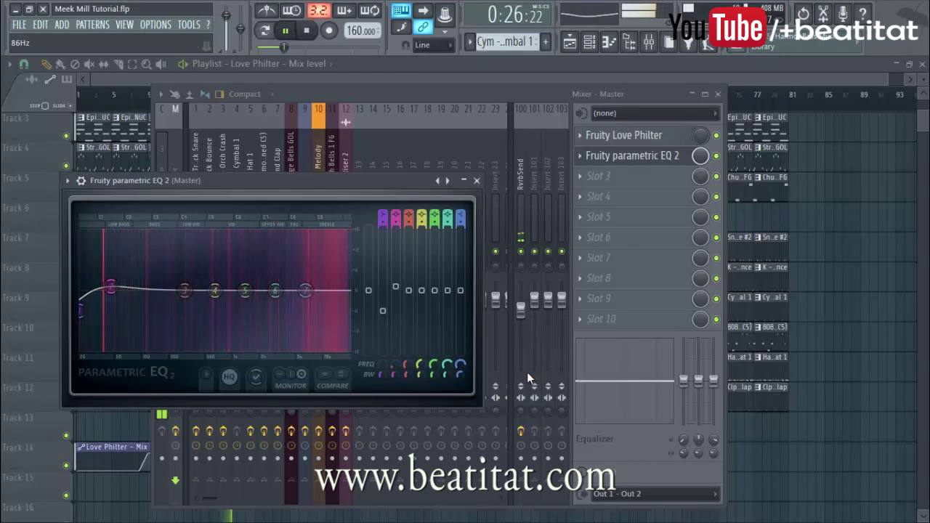
pyautogui.press('space')
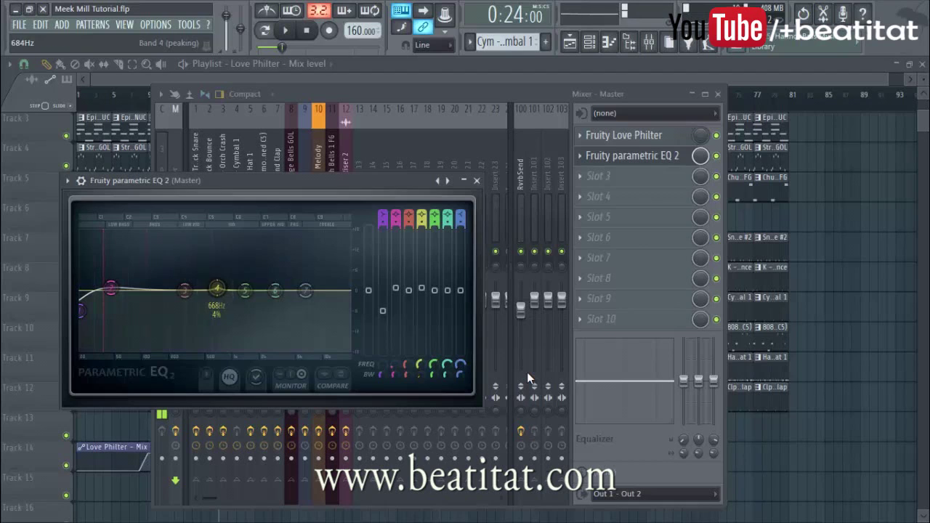
pyautogui.press('space')
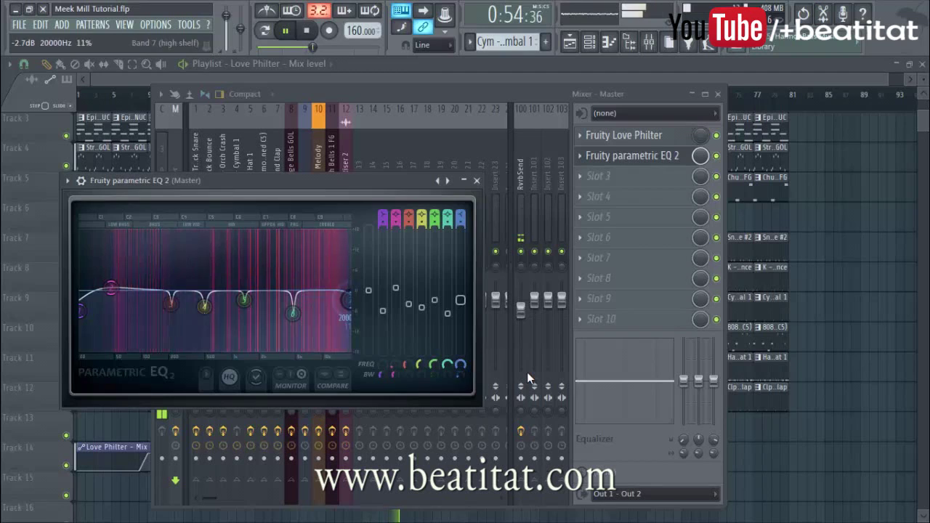
pyautogui.click(477, 180)
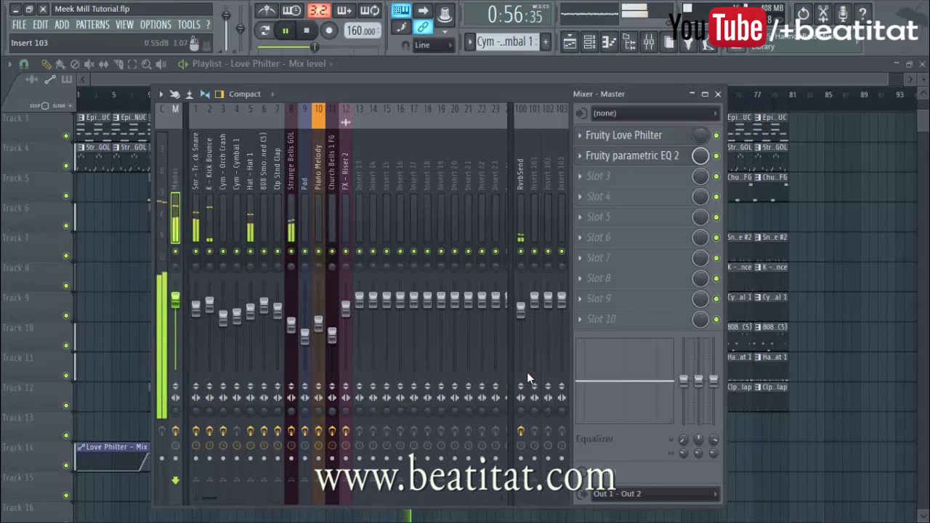
# Step: Add Fruity Stereo Enhancer to the third effect slot of the Master track and close its window
pyautogui.click(580, 177)
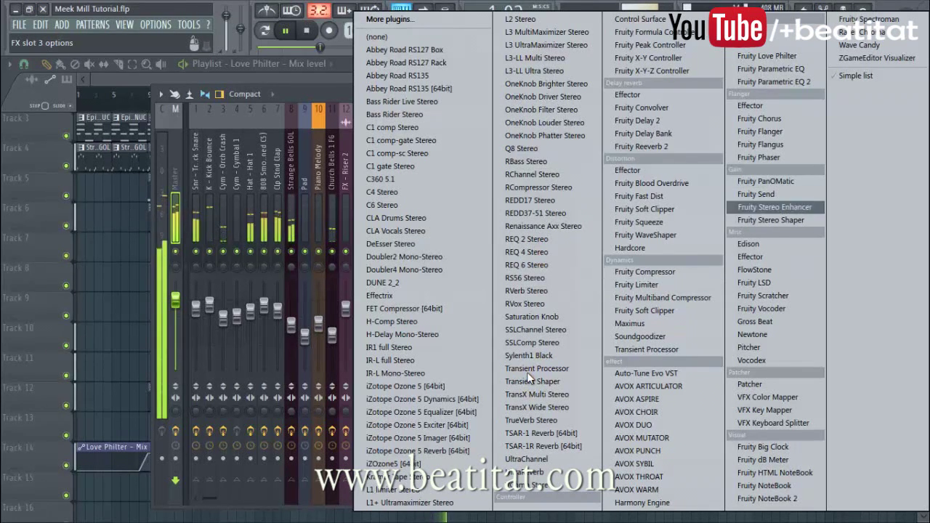
pyautogui.click(774, 207)
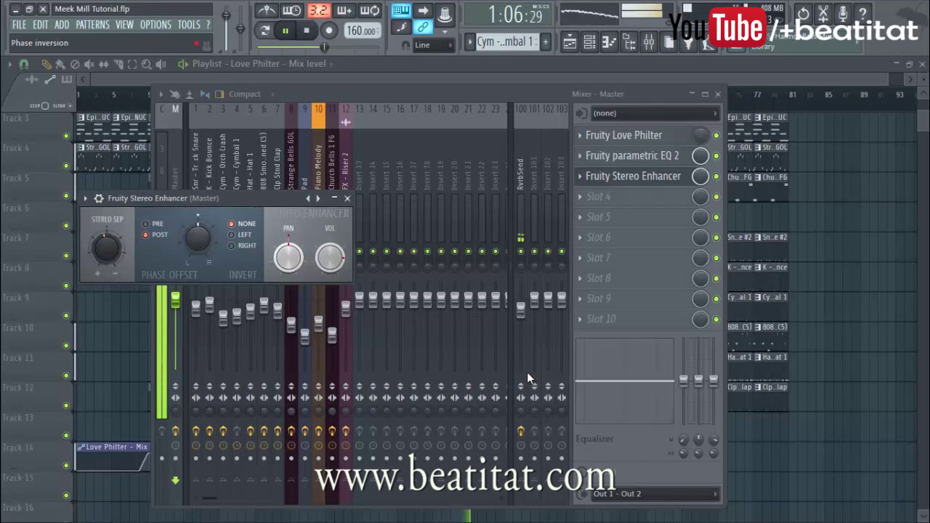
pyautogui.click(346, 198)
# Step: Add Fruity Limiter to the Master's fourth slot in compressor mode, raise its knee and ratio, lower the threshold, and start playback
pyautogui.click(603, 196)
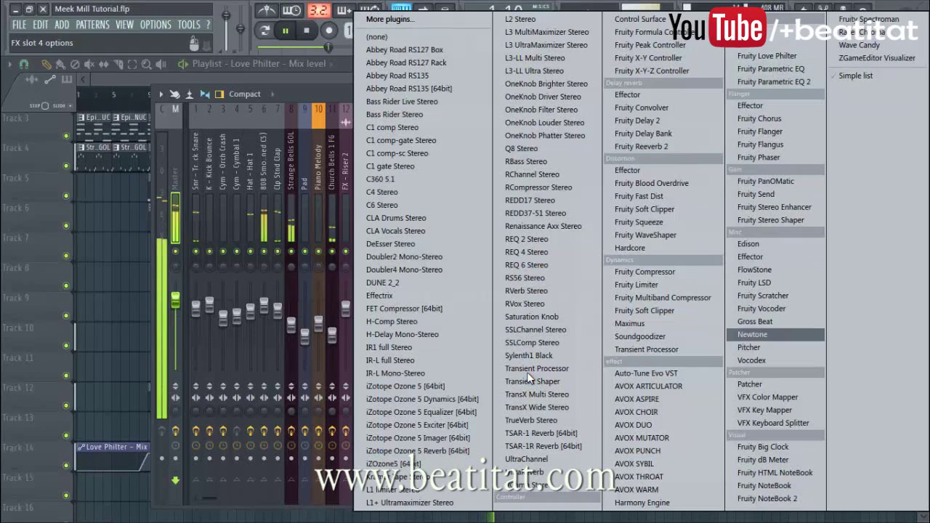
pyautogui.click(637, 284)
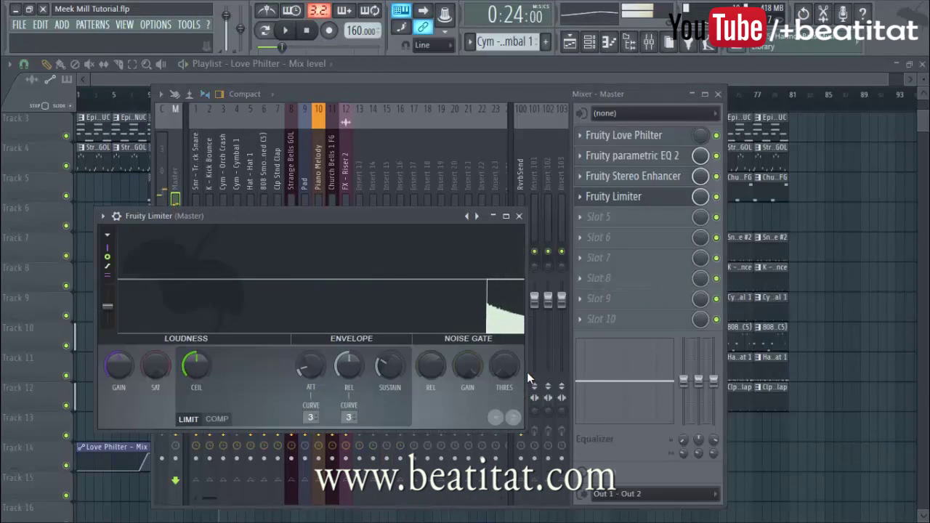
pyautogui.click(216, 418)
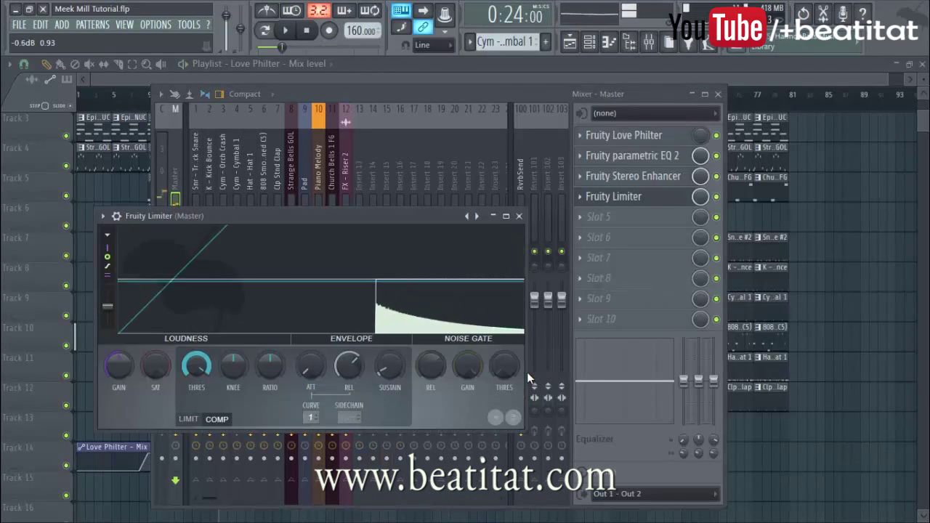
pyautogui.moveTo(233, 365)
pyautogui.mouseDown()
pyautogui.moveTo(233, 353)
pyautogui.moveTo(270, 357)
pyautogui.moveTo(270, 338)
pyautogui.mouseUp()
pyautogui.moveTo(196, 365); pyautogui.dragTo(197, 368)
pyautogui.press('space')
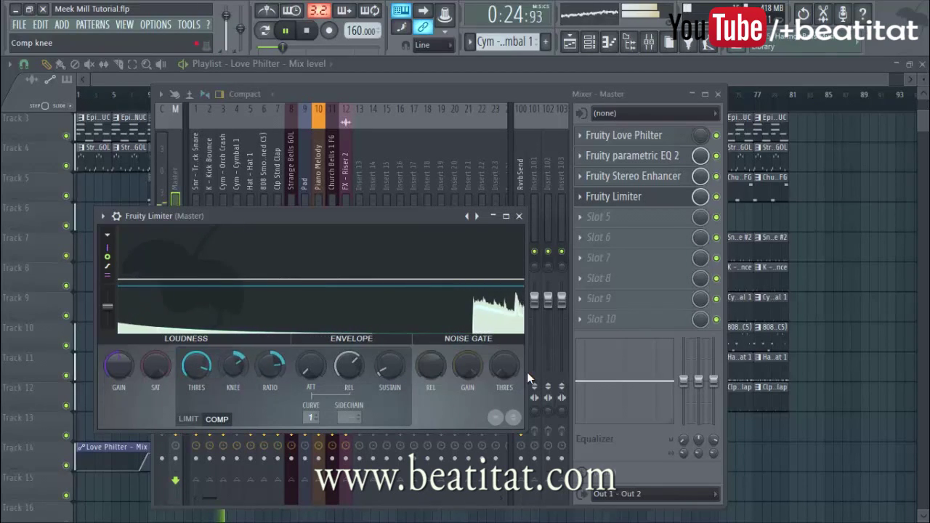
# Step: Add Maximus to the fifth effect slot of the Master track
pyautogui.click(600, 217)
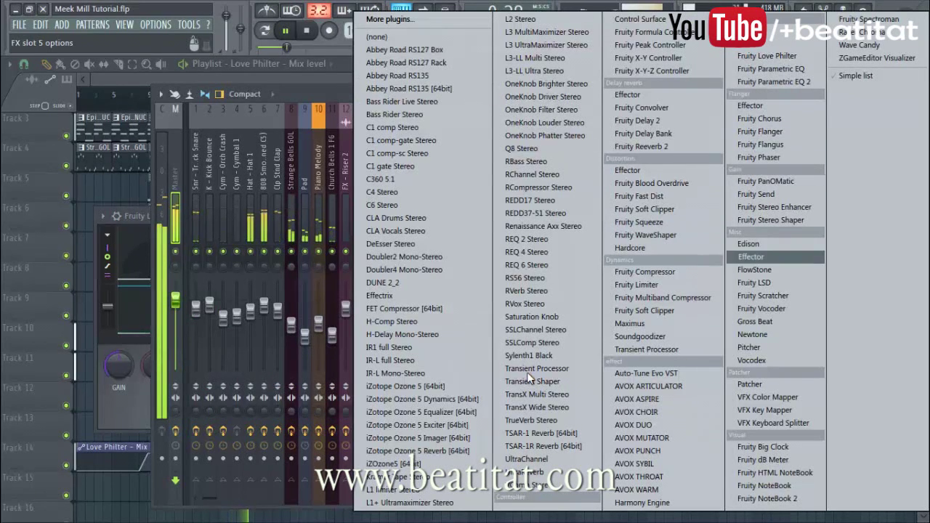
pyautogui.press('Down')
pyautogui.press('Down')
pyautogui.press('Down')
pyautogui.press('Return')
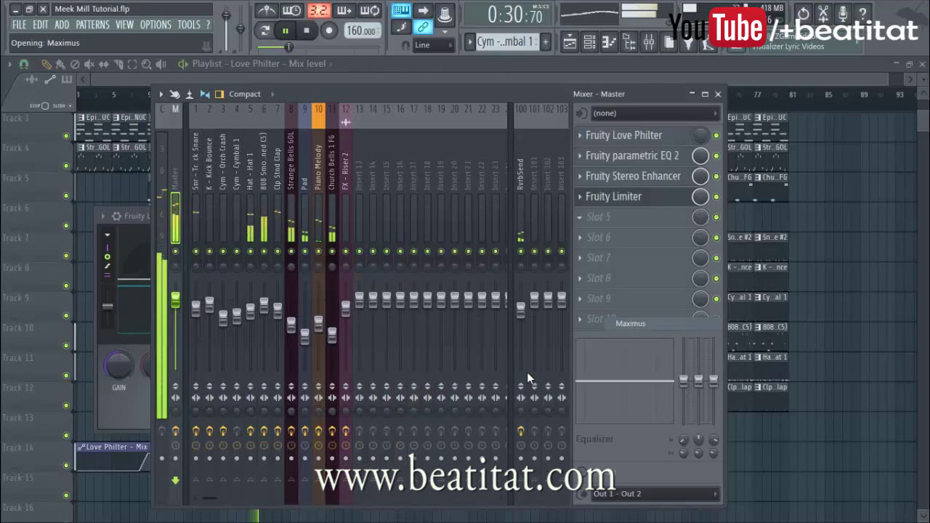
# Step: Add a point to the Low band's compression curve in Maximus and adjust the curve with it
pyautogui.click(149, 393)
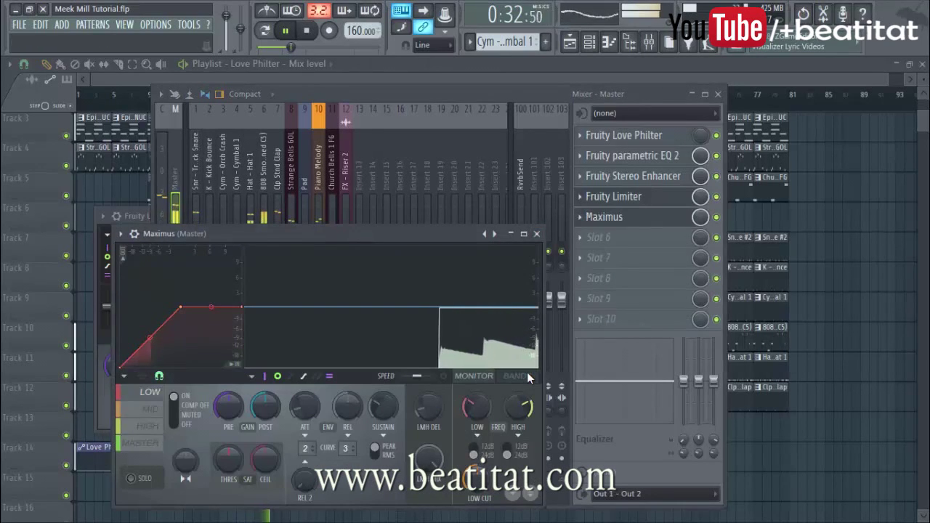
pyautogui.rightClick(149, 324)
pyautogui.moveTo(149, 324); pyautogui.dragTo(143, 337)
# Step: Lower the upper part of the Mid band's compression curve in Maximus with an added point, and check the frequency band split
pyautogui.click(150, 409)
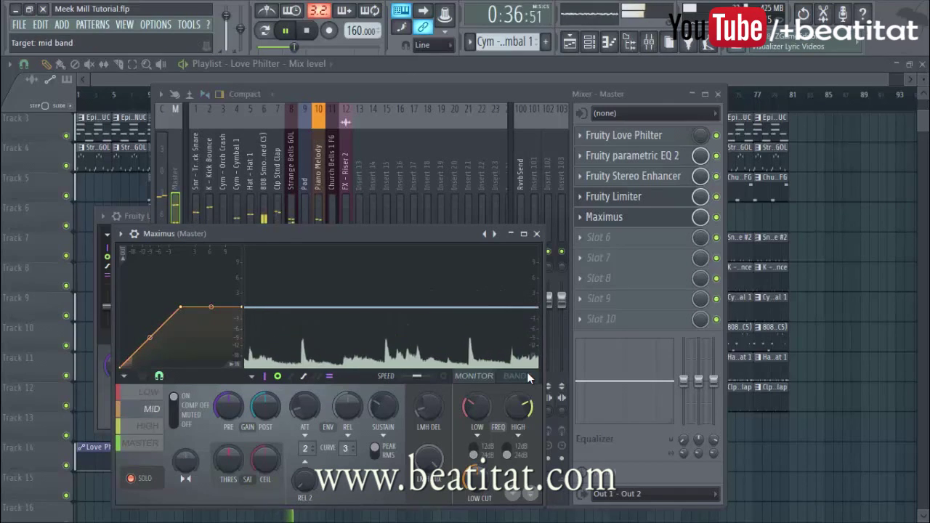
pyautogui.moveTo(180, 307); pyautogui.dragTo(162, 325)
pyautogui.rightClick(171, 326)
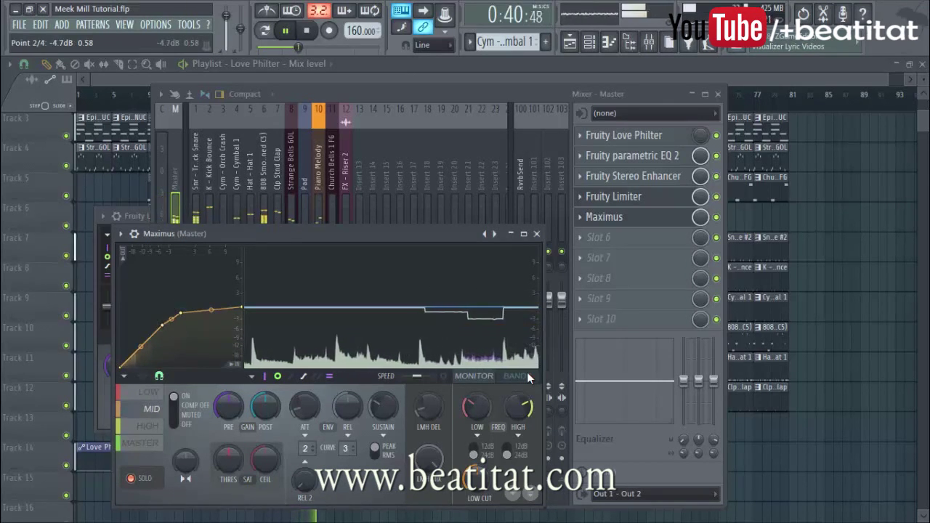
pyautogui.click(526, 376)
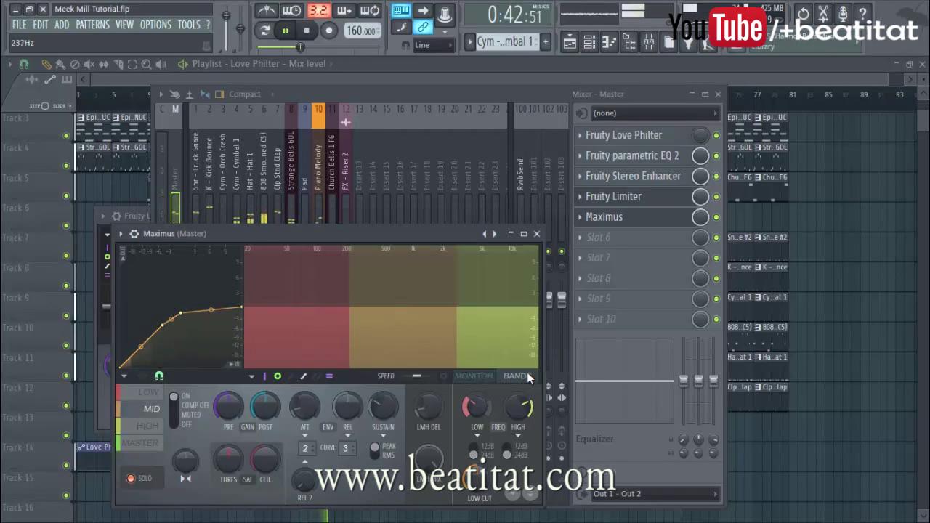
pyautogui.click(474, 376)
# Step: Lower the High band's curve with a point at -6.6 dB, raise the Master curve's -11.2 dB point to -8.7 dB, and close Maximus
pyautogui.click(149, 426)
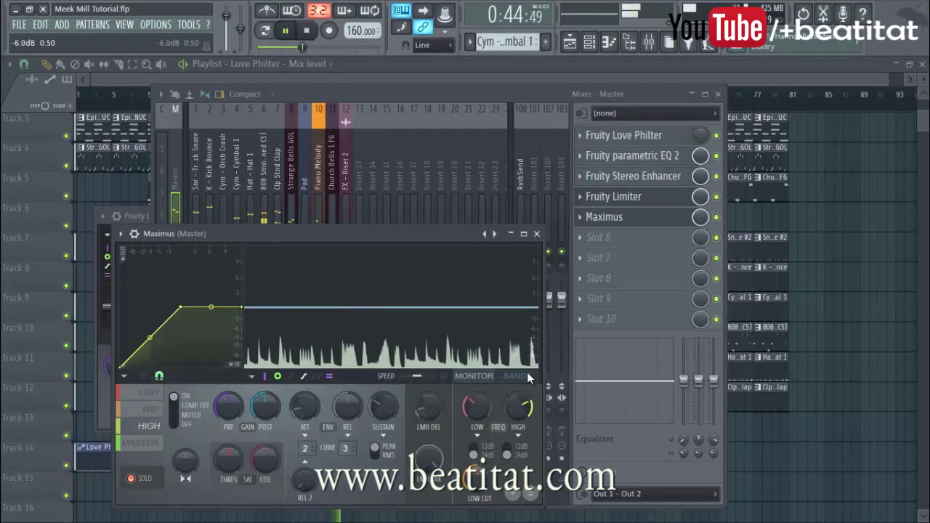
pyautogui.moveTo(180, 306); pyautogui.dragTo(180, 313)
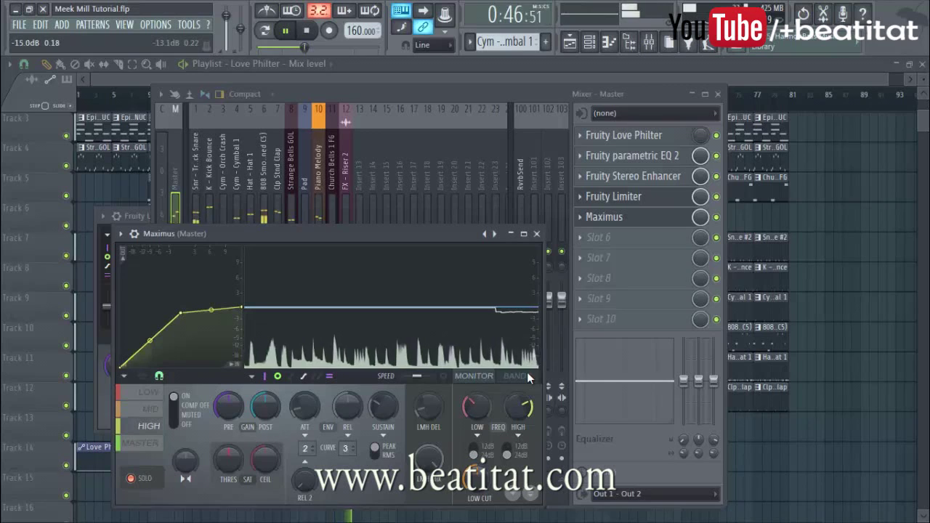
pyautogui.moveTo(149, 340); pyautogui.dragTo(155, 331)
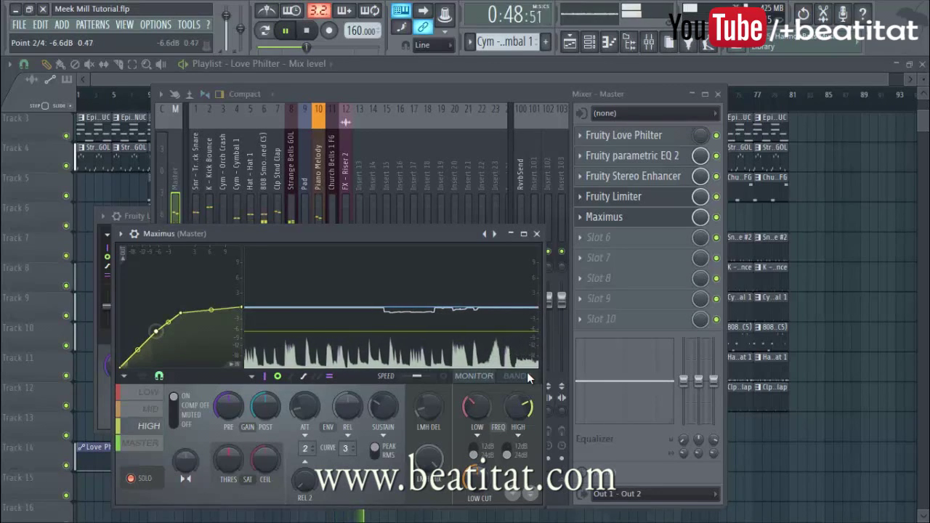
pyautogui.click(141, 442)
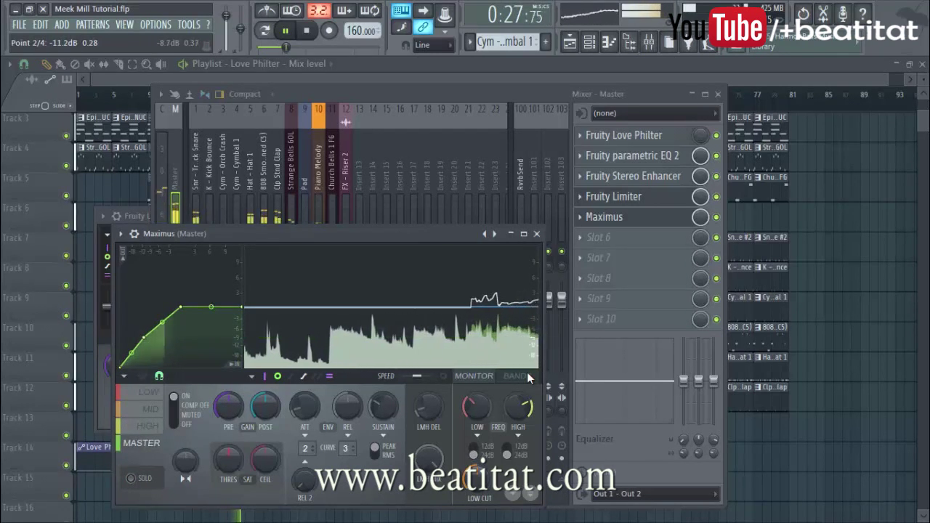
pyautogui.click(536, 234)
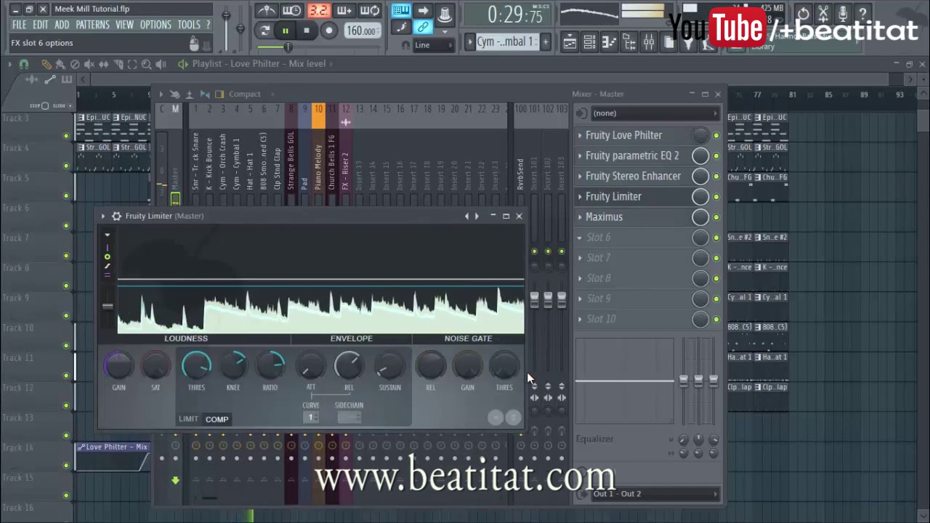
# Step: Add Fruity Limiter to the Master's sixth slot in compressor mode, raise its knee and ratio, and lower its threshold
pyautogui.click(599, 237)
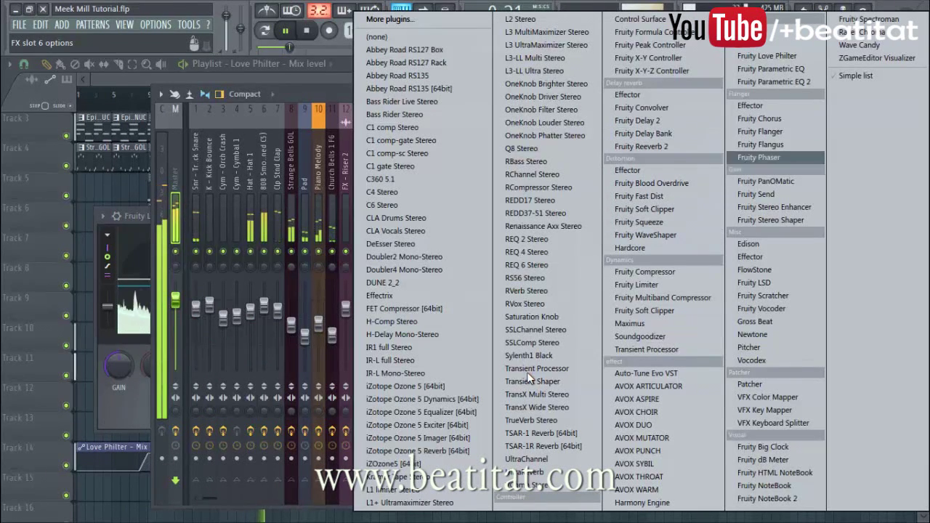
pyautogui.click(628, 284)
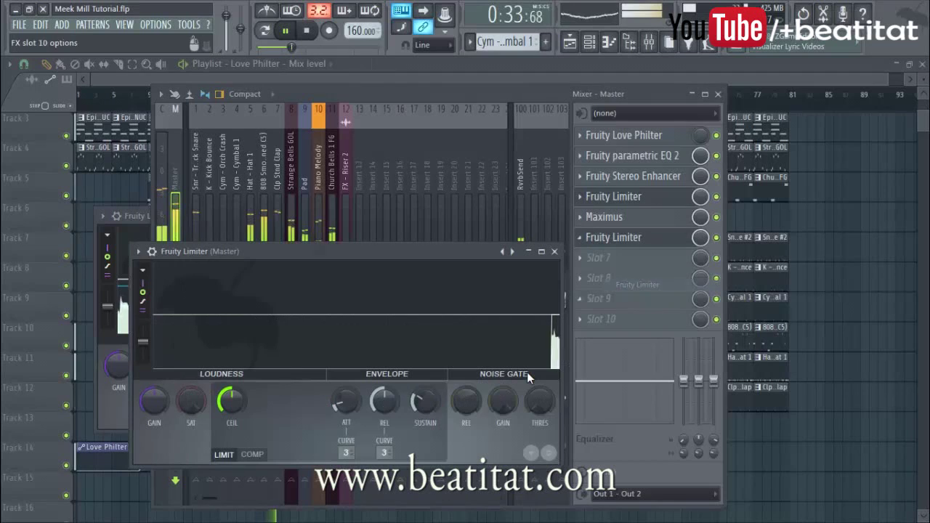
pyautogui.click(252, 455)
pyautogui.press('space')
pyautogui.moveTo(231, 401)
pyautogui.mouseDown()
pyautogui.moveTo(305, 387)
pyautogui.moveTo(305, 374)
pyautogui.mouseUp()
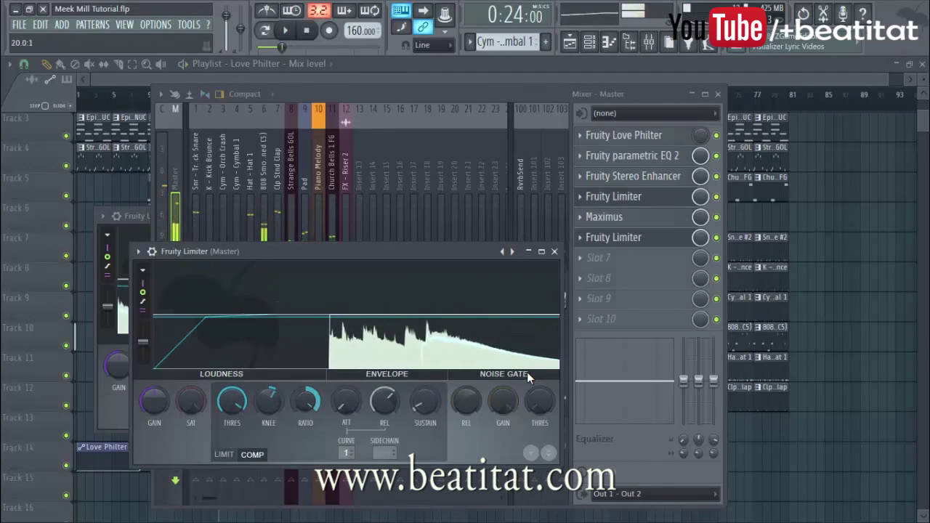
pyautogui.moveTo(268, 401)
pyautogui.mouseDown()
pyautogui.moveTo(268, 379)
pyautogui.moveTo(305, 412)
pyautogui.mouseUp()
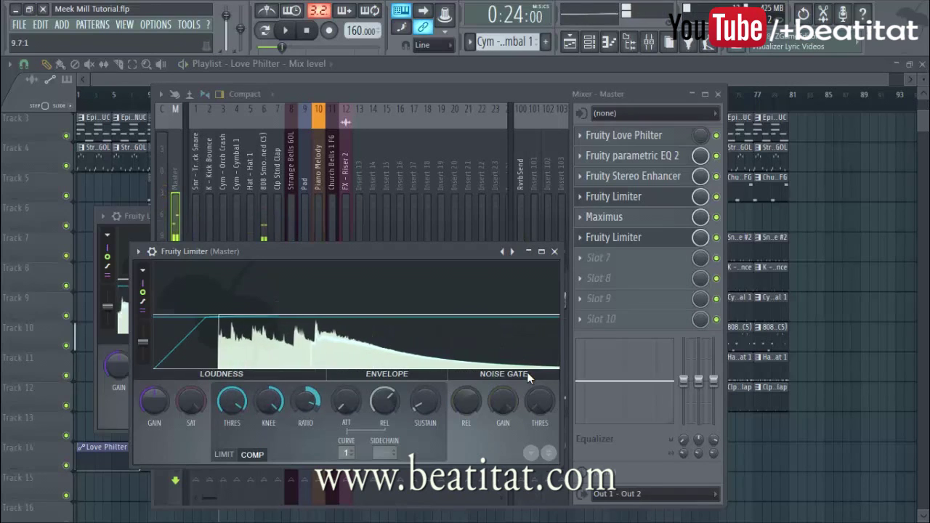
pyautogui.press('space')
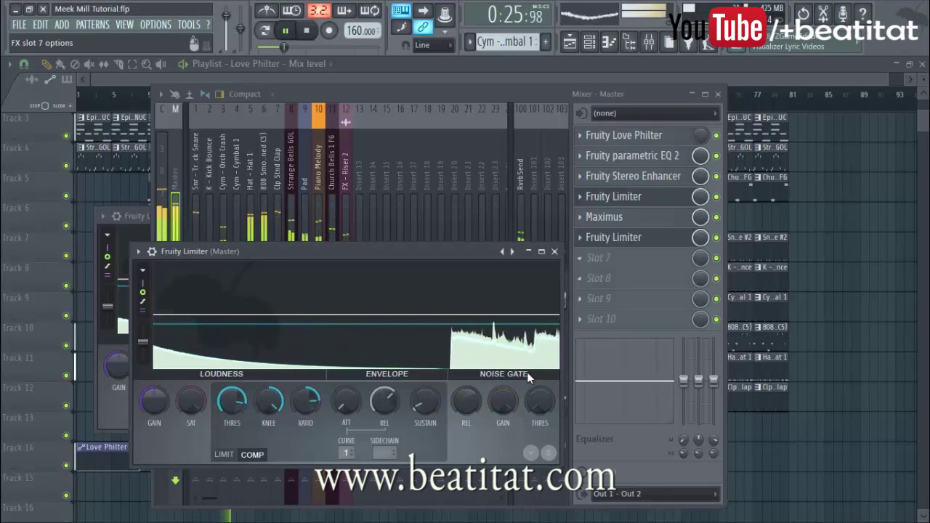
pyautogui.click(555, 251)
# Step: Add Fruity Limiter to the Master's seventh slot in compressor mode with raised knee and ratio, and close both open limiter windows
pyautogui.click(579, 258)
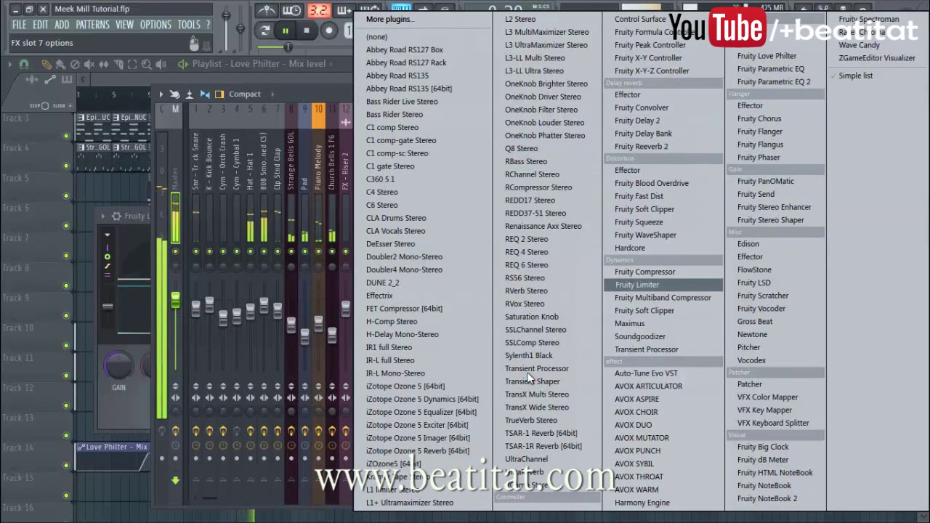
pyautogui.click(638, 284)
pyautogui.moveTo(108, 277); pyautogui.dragTo(182, 264)
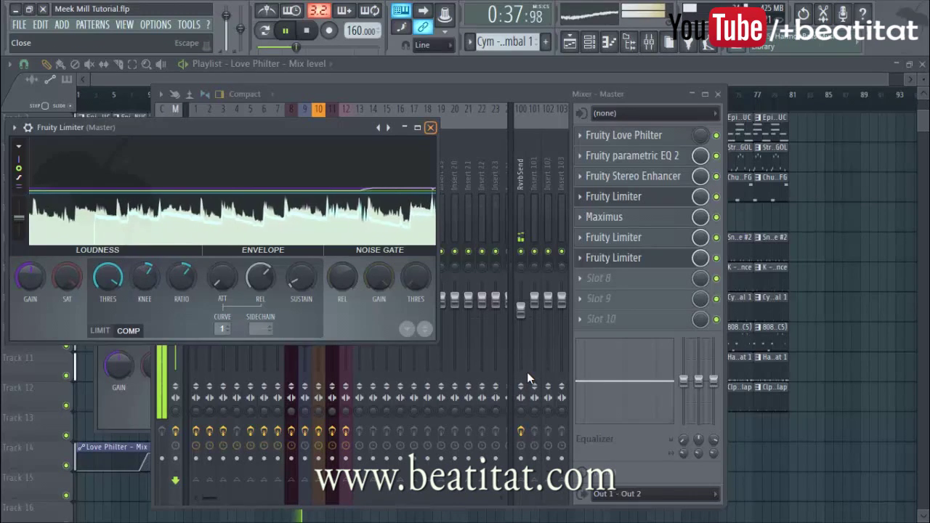
pyautogui.click(430, 127)
pyautogui.click(519, 216)
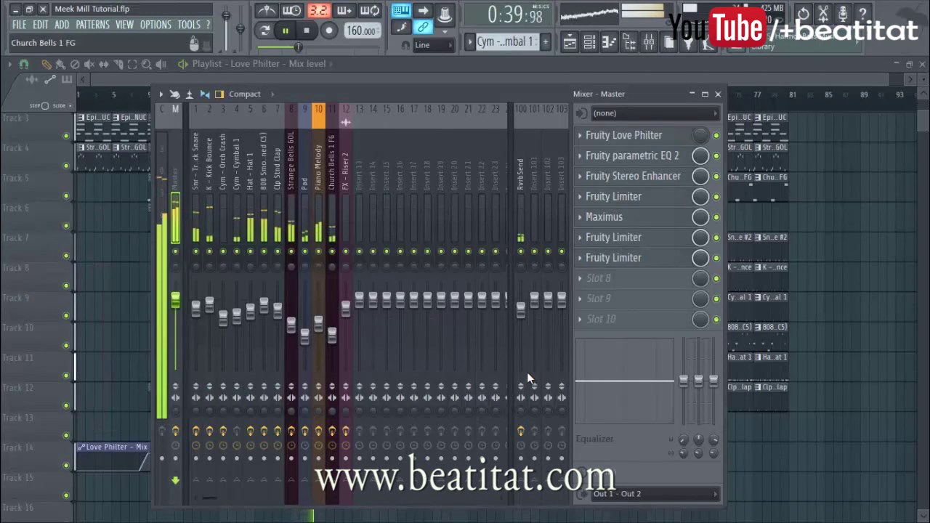
# Step: Check the levels and effects of the clap, 808, Strange Bells and Piano Melody tracks during playback, and return to the Master track
pyautogui.click(277, 218)
pyautogui.click(263, 218)
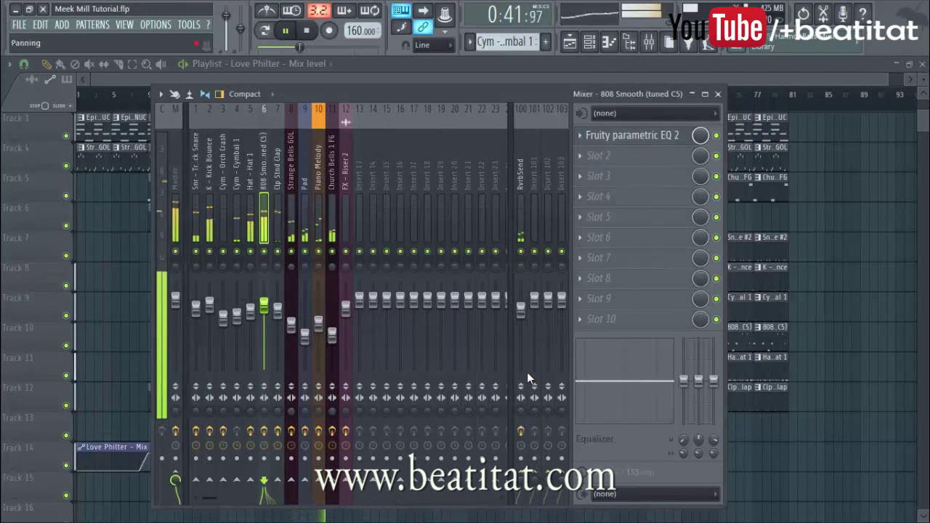
pyautogui.click(291, 324)
pyautogui.click(318, 322)
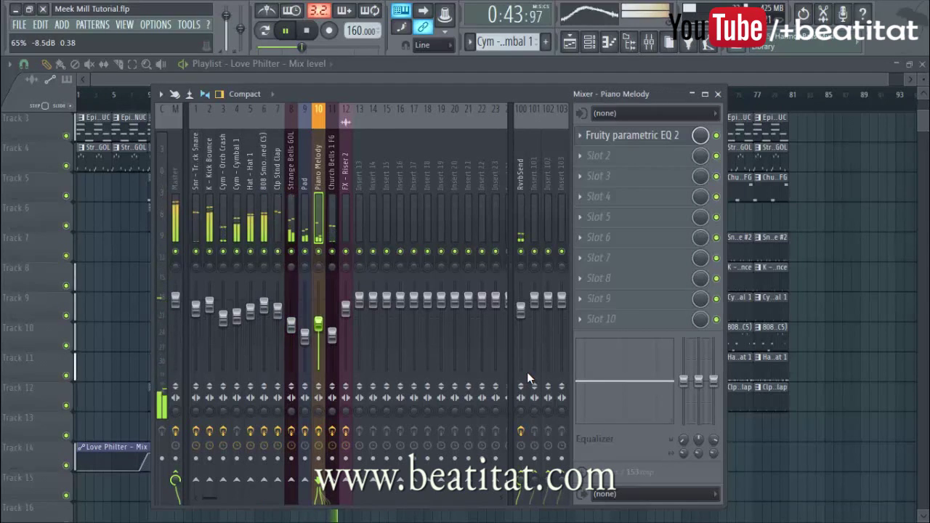
pyautogui.click(175, 218)
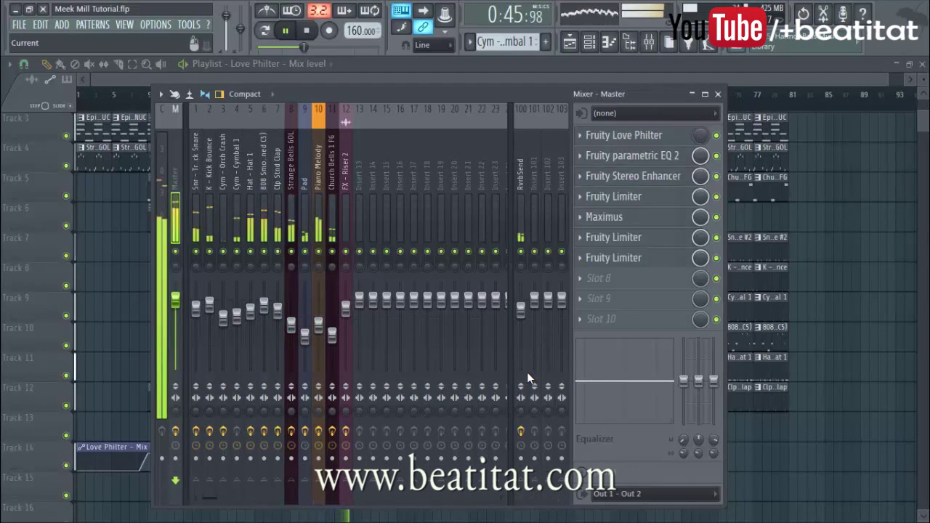
pyautogui.rightClick(613, 197)
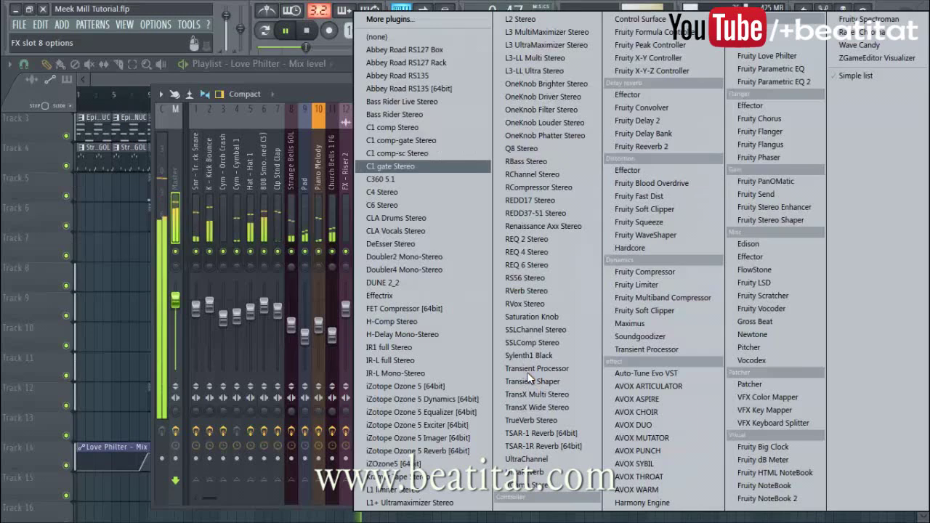
pyautogui.press('Escape')
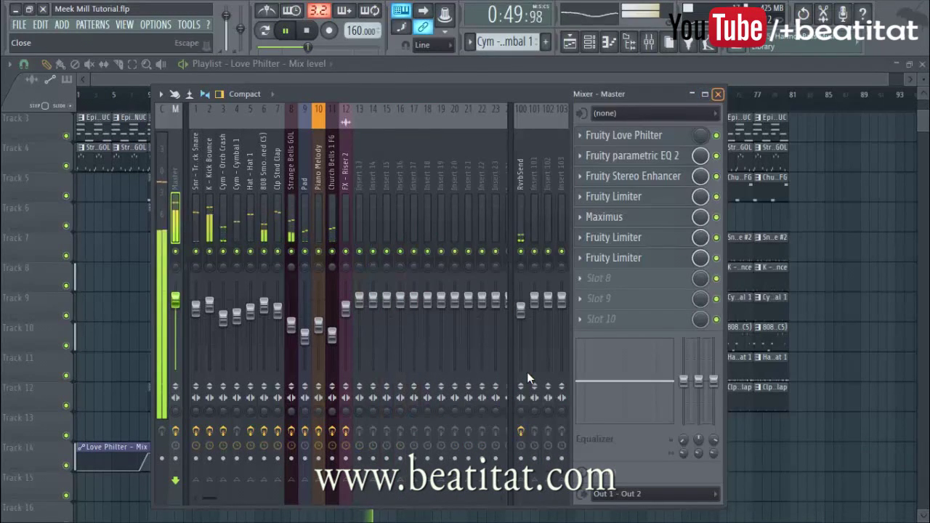
# Step: Close the mixer, stop playback, and play the whole arrangement from the start in the playlist
pyautogui.press('F9')
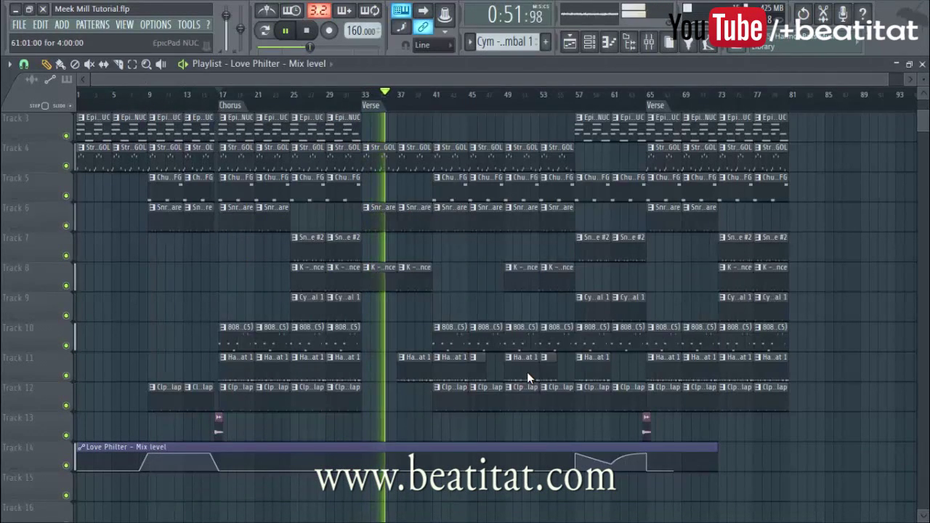
pyautogui.press('space')
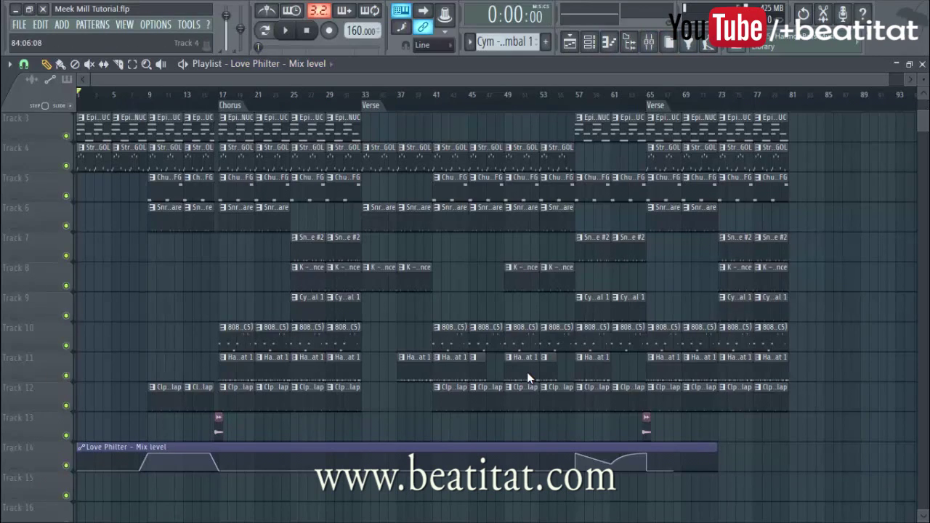
pyautogui.scroll(-2, 528, 377)
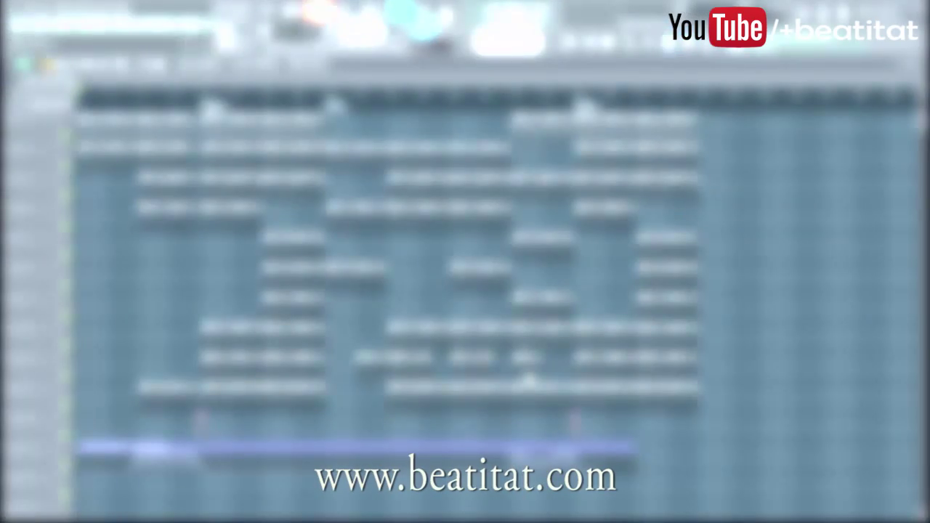
pyautogui.press('space')
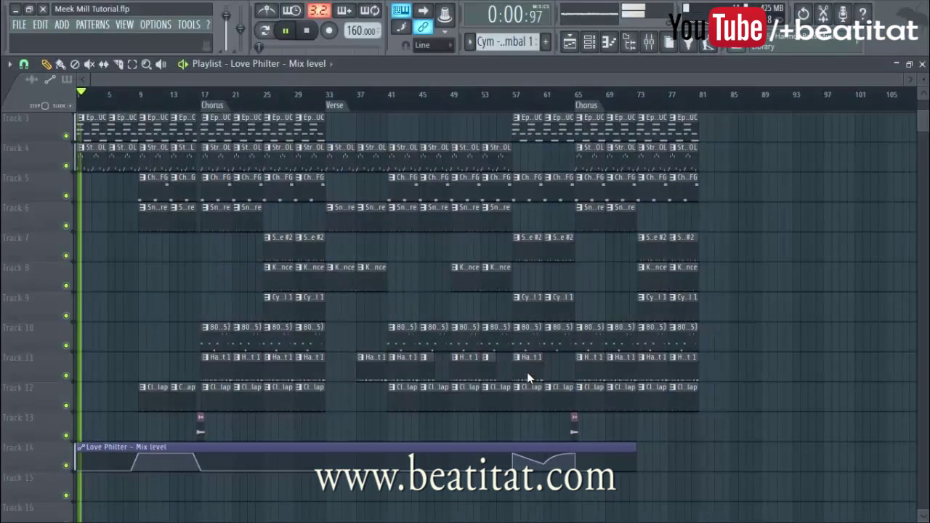